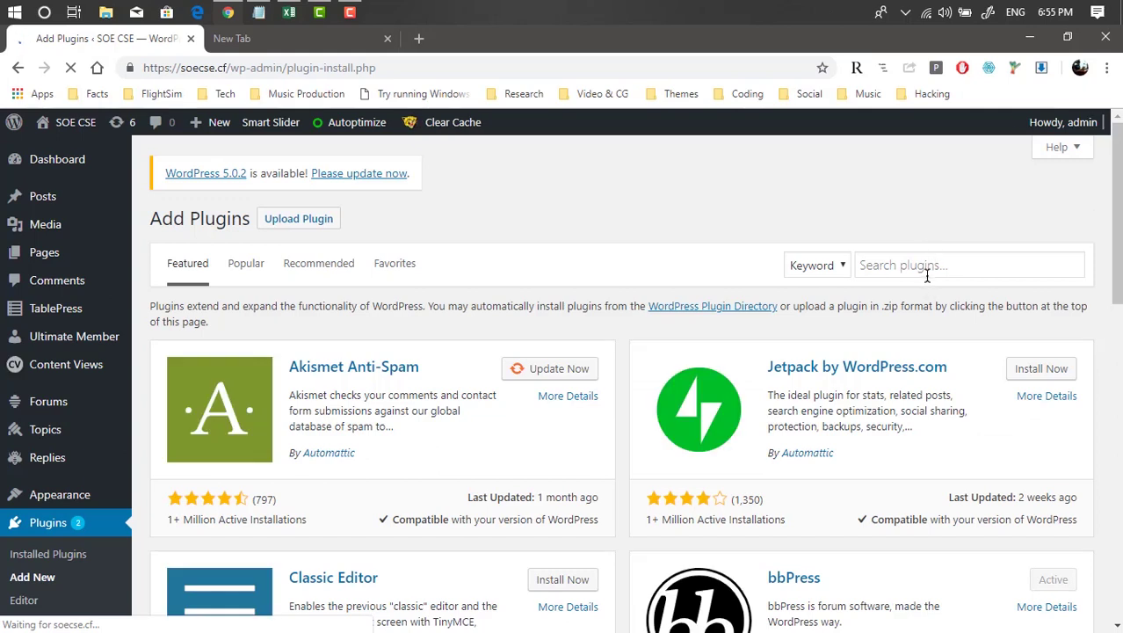
Search the plugin directory for "table press" and look through the results.
left_click(927, 274)
type("table")
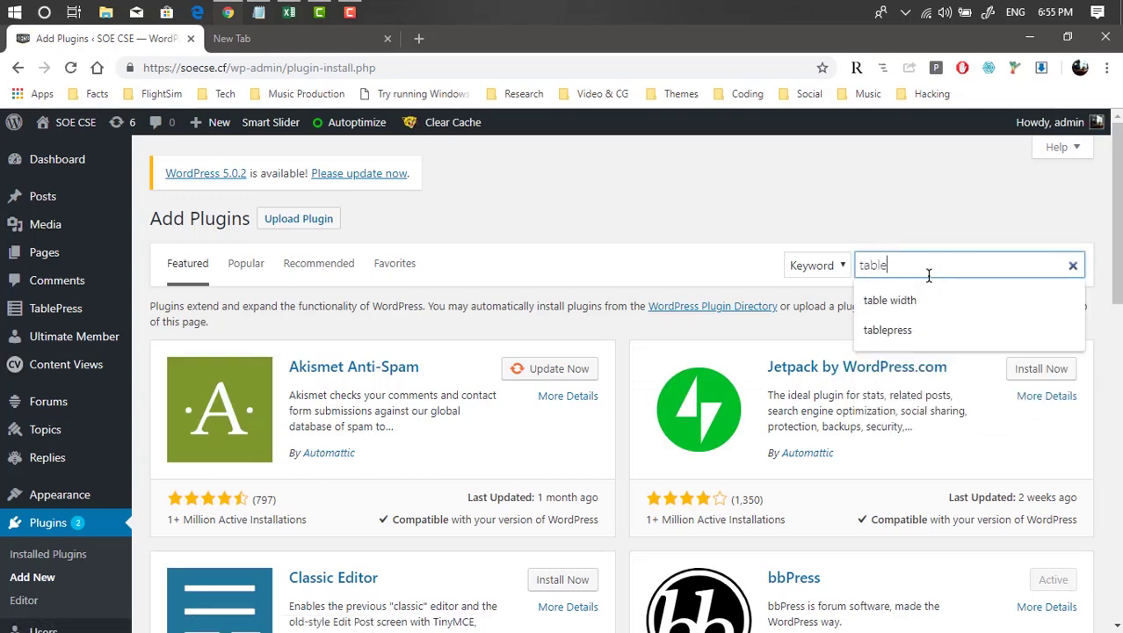
type(" pr")
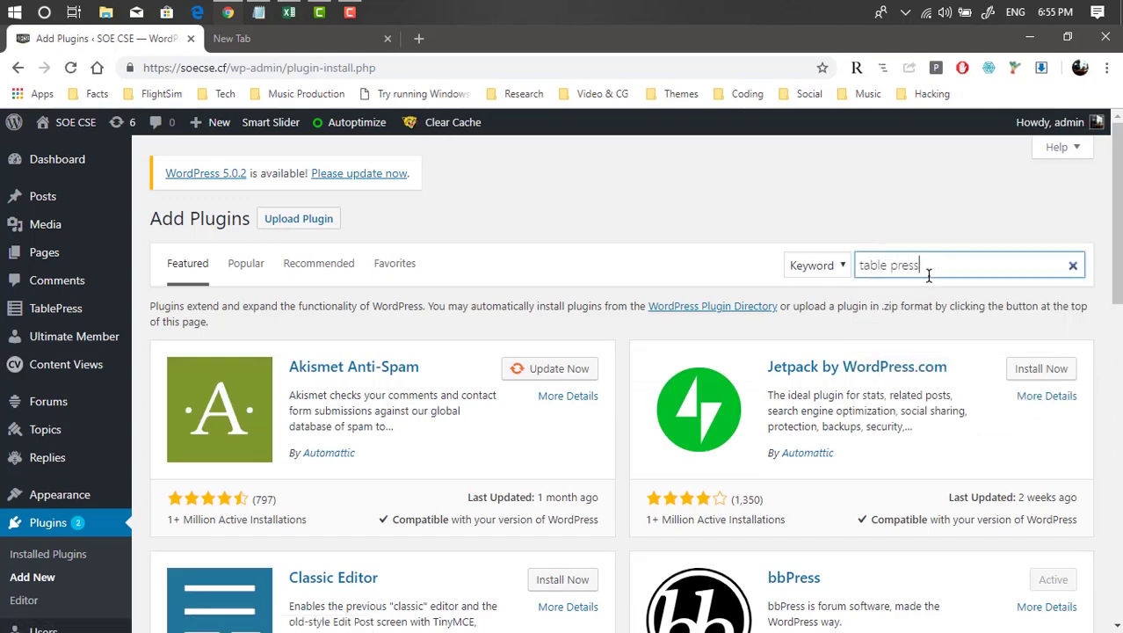
type("ess")
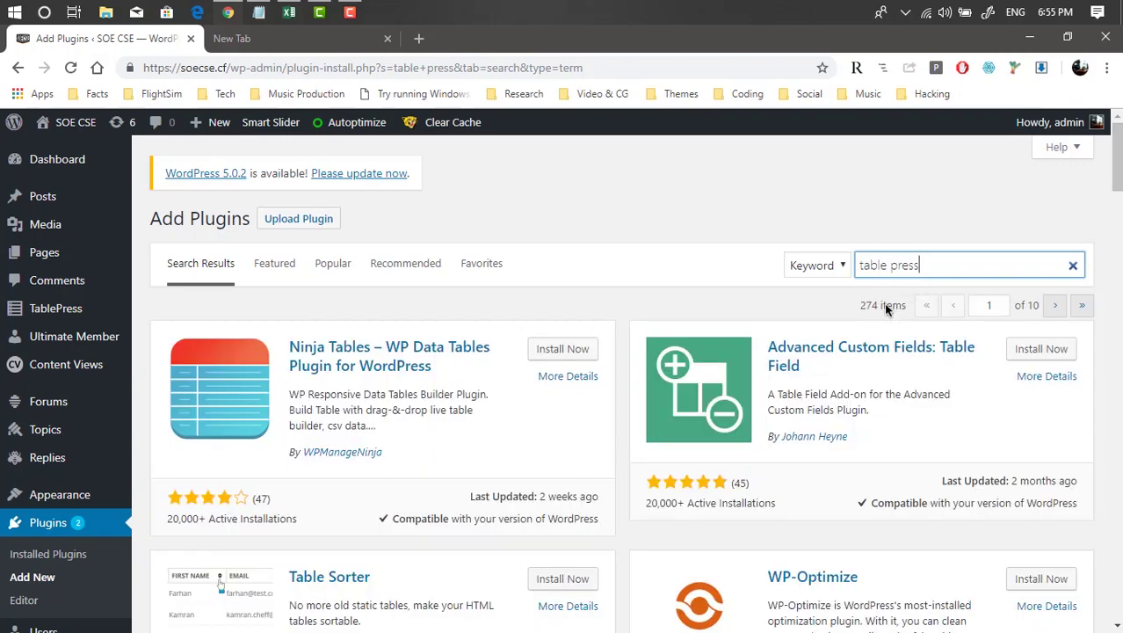
scroll(687, 374, "down", 5)
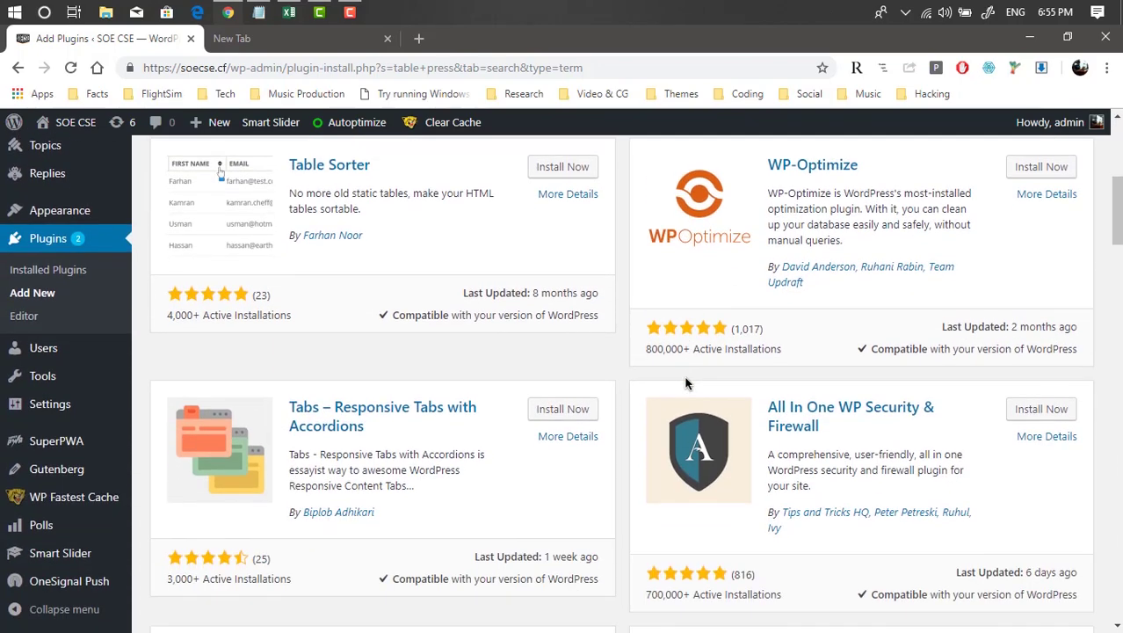
scroll(687, 384, "up", 5)
Remove the space from the plugin search term and search for "tablepress" instead.
left_click(893, 265)
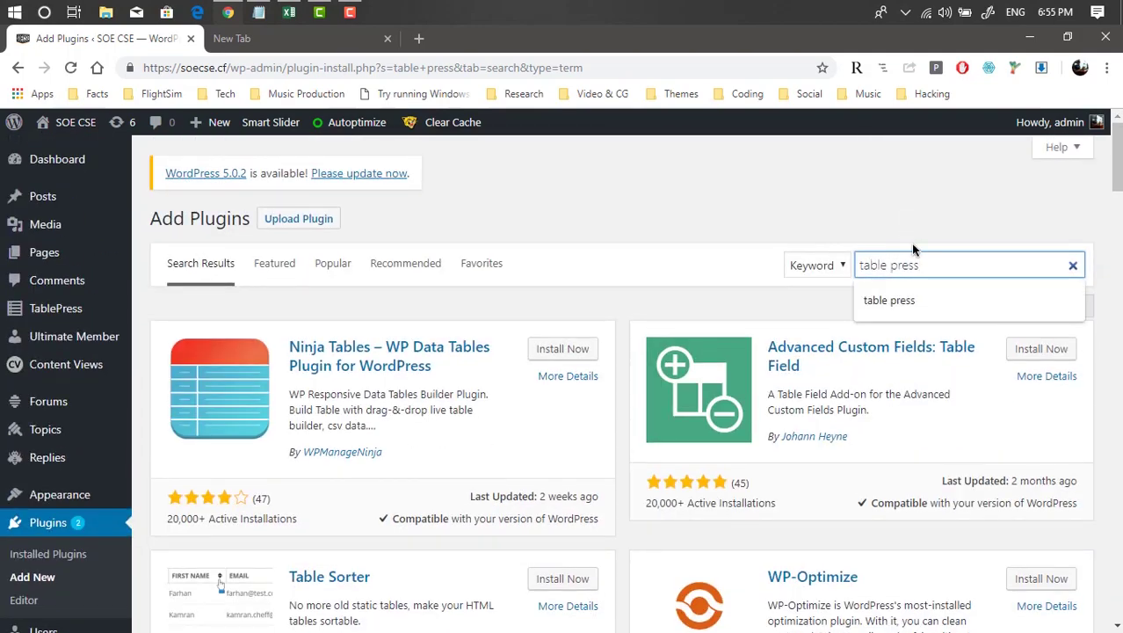
key("BackSpace")
key("Return")
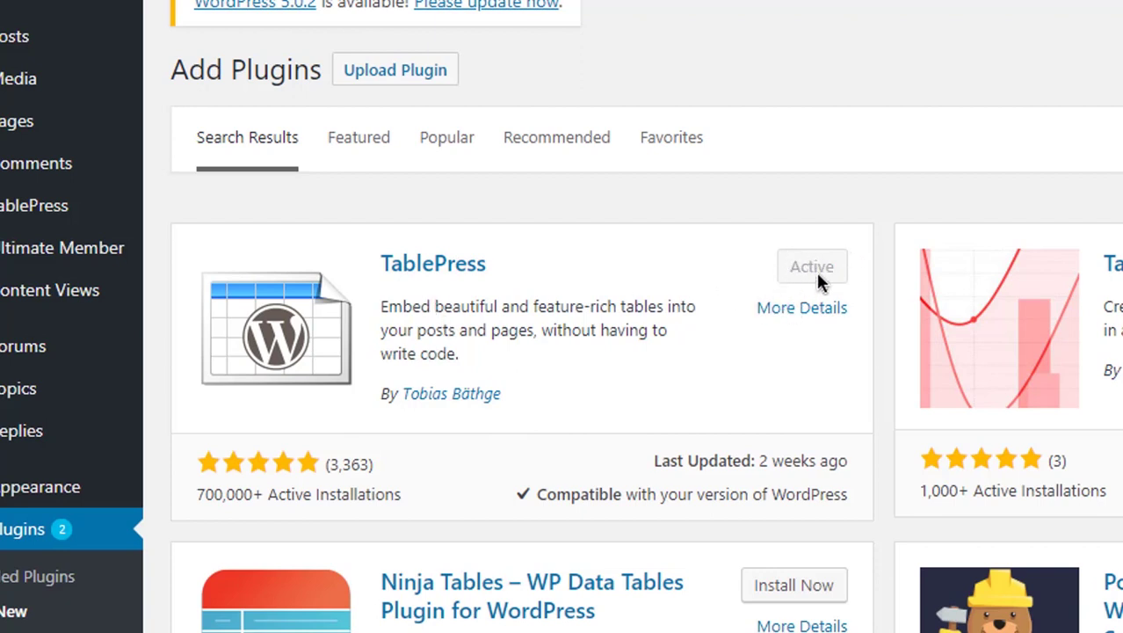
Start a new table in TablePress and name it "Library".
left_click(16, 230)
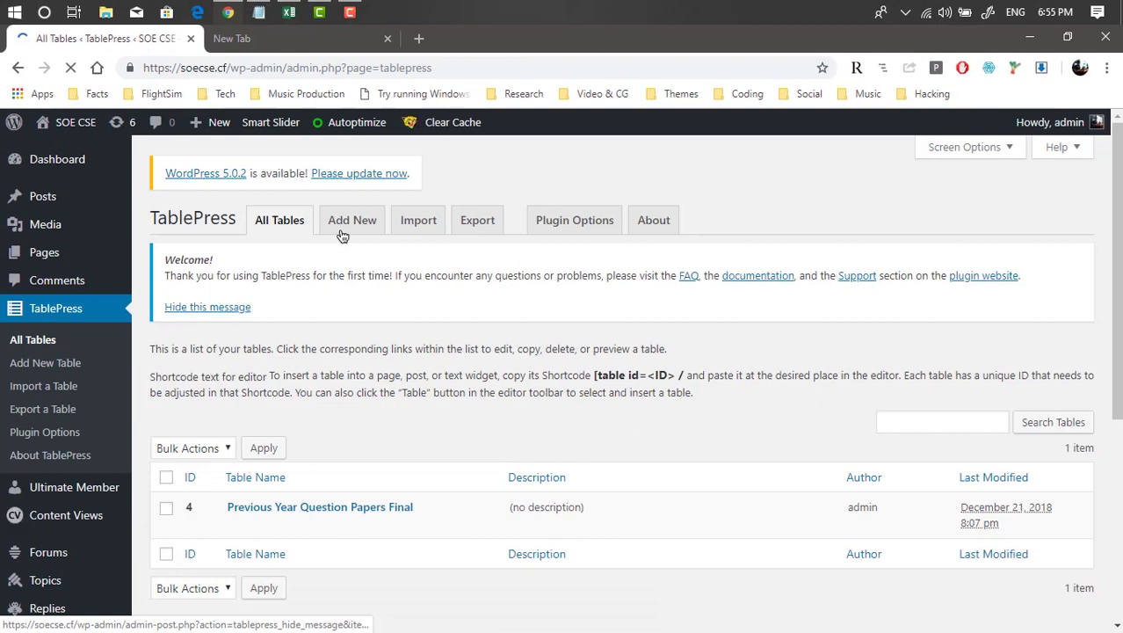
left_click(353, 232)
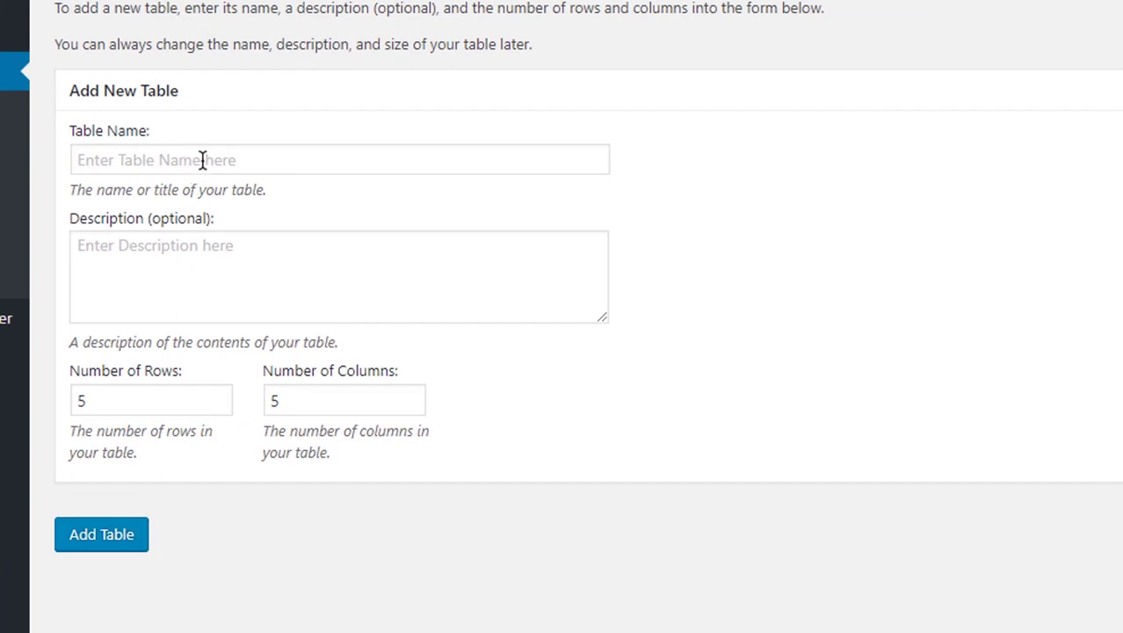
left_click(202, 160)
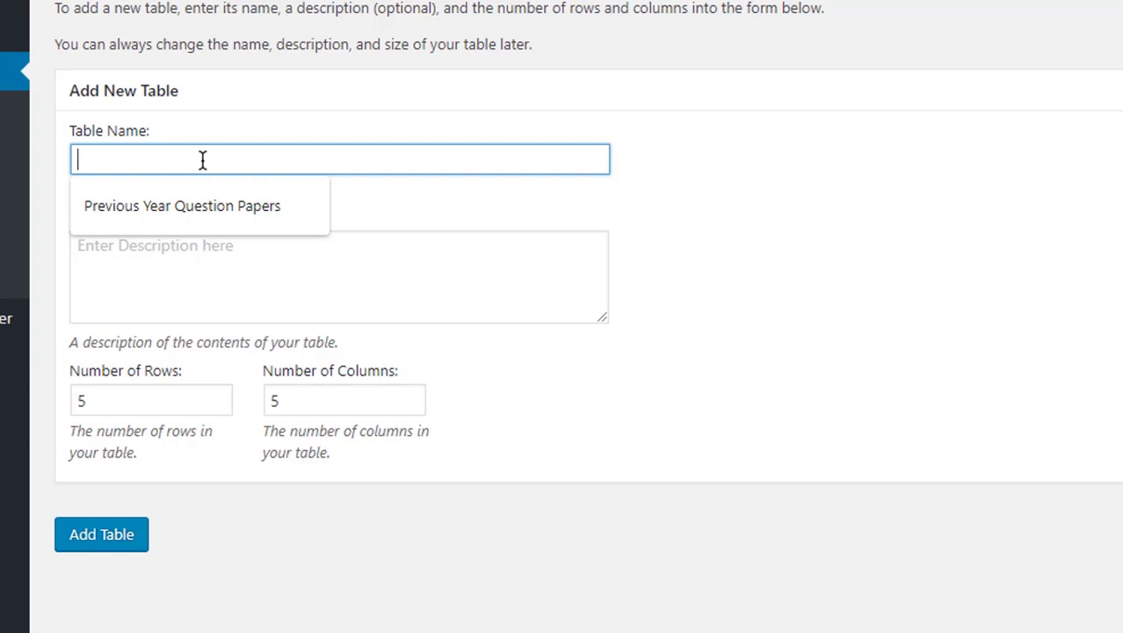
type("Li")
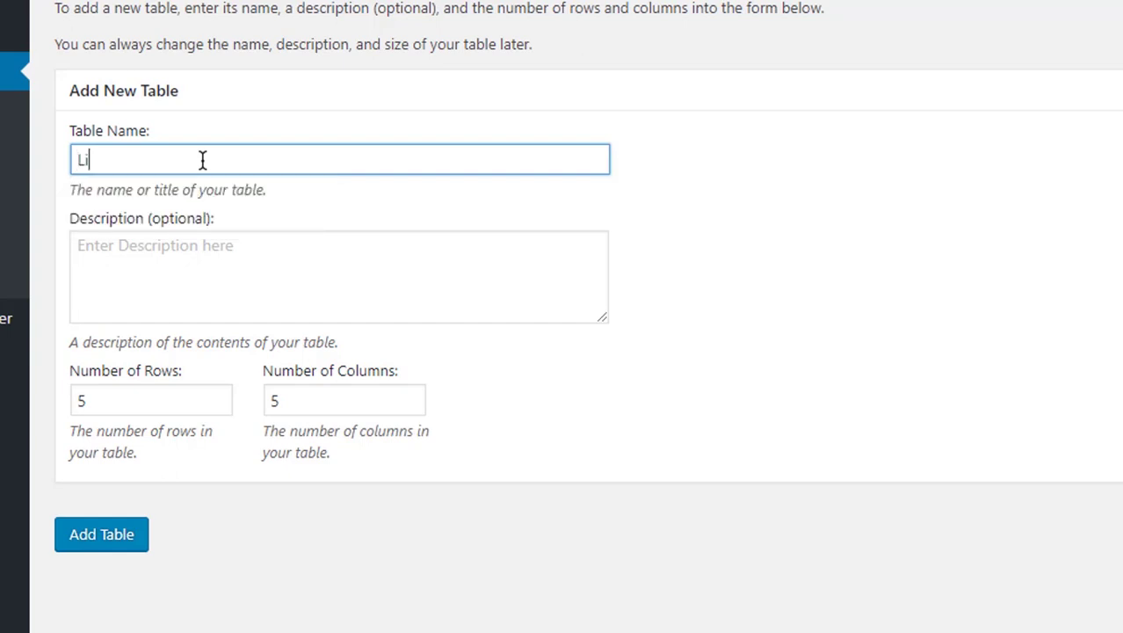
type("brary")
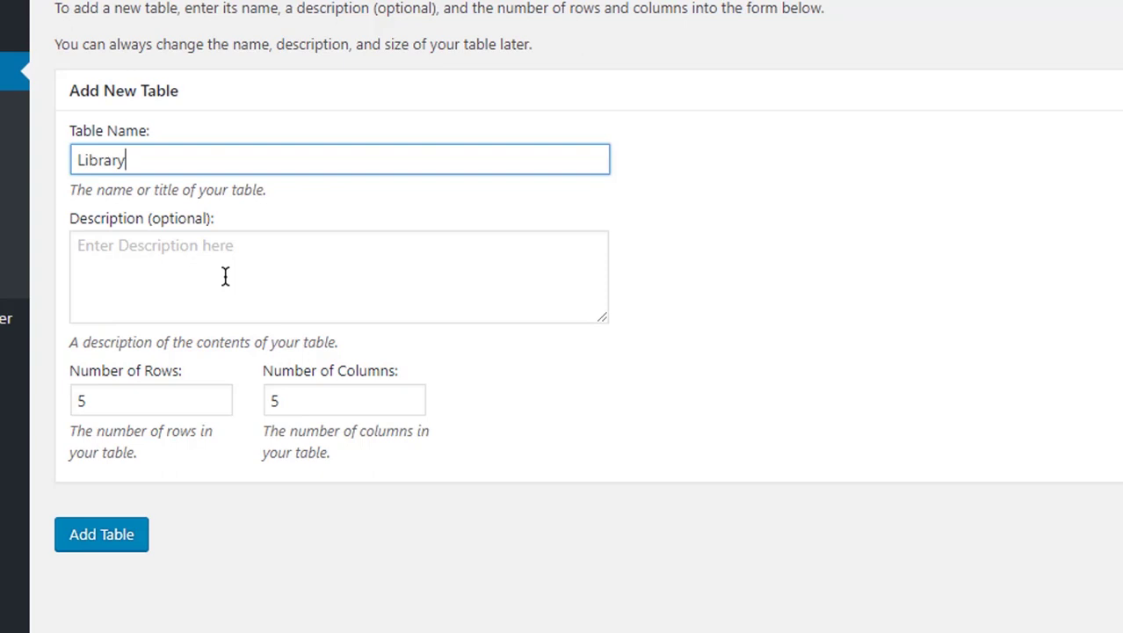
Keep the size at 5 rows and 5 columns and add the table.
scroll(219, 351, "down", 1)
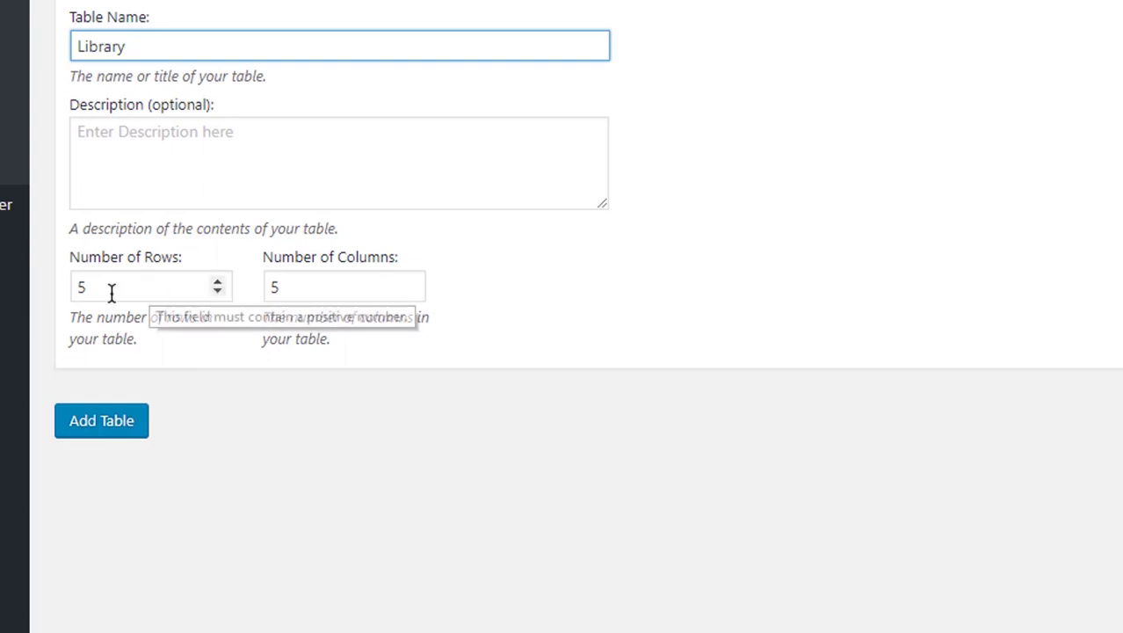
left_click_drag(93, 290, 68, 288)
left_click(283, 292)
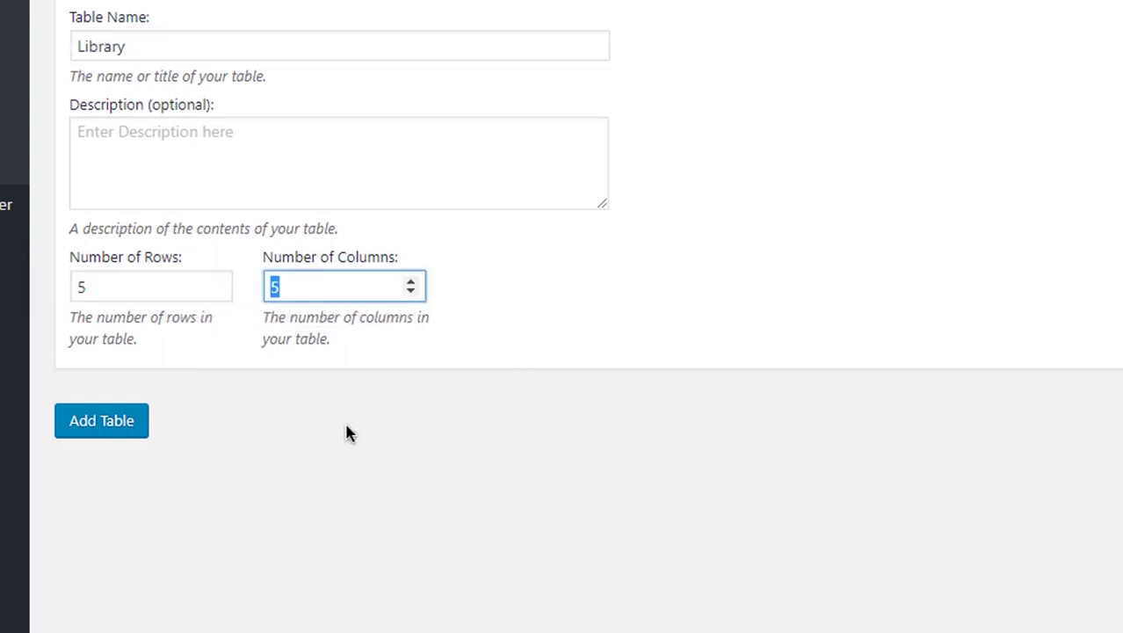
scroll(343, 420, "up", 1)
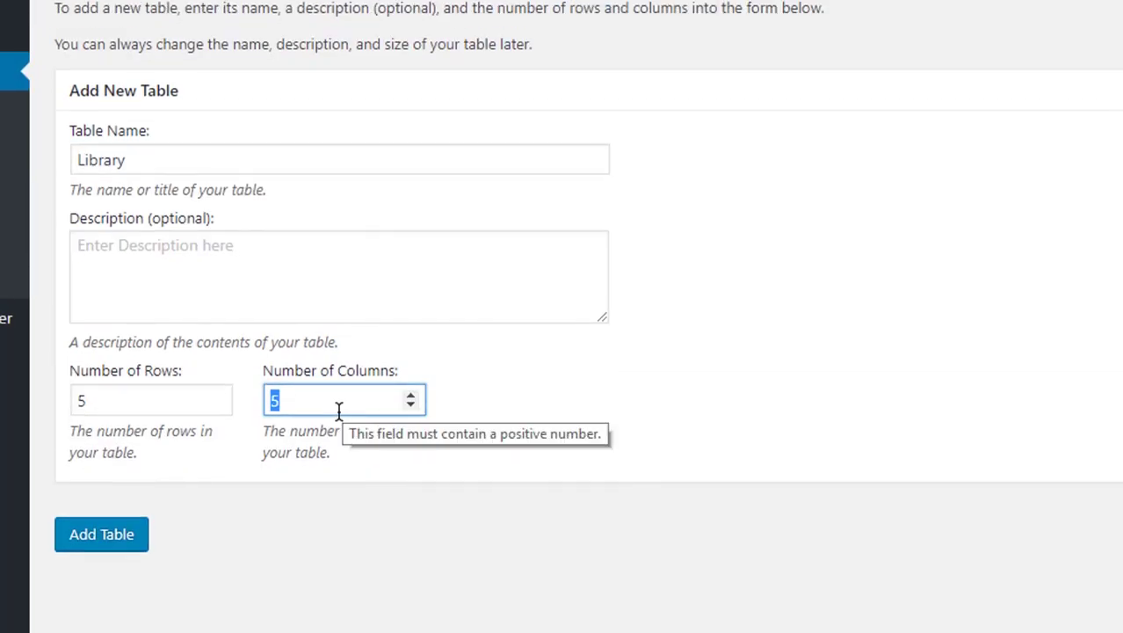
left_click(89, 554)
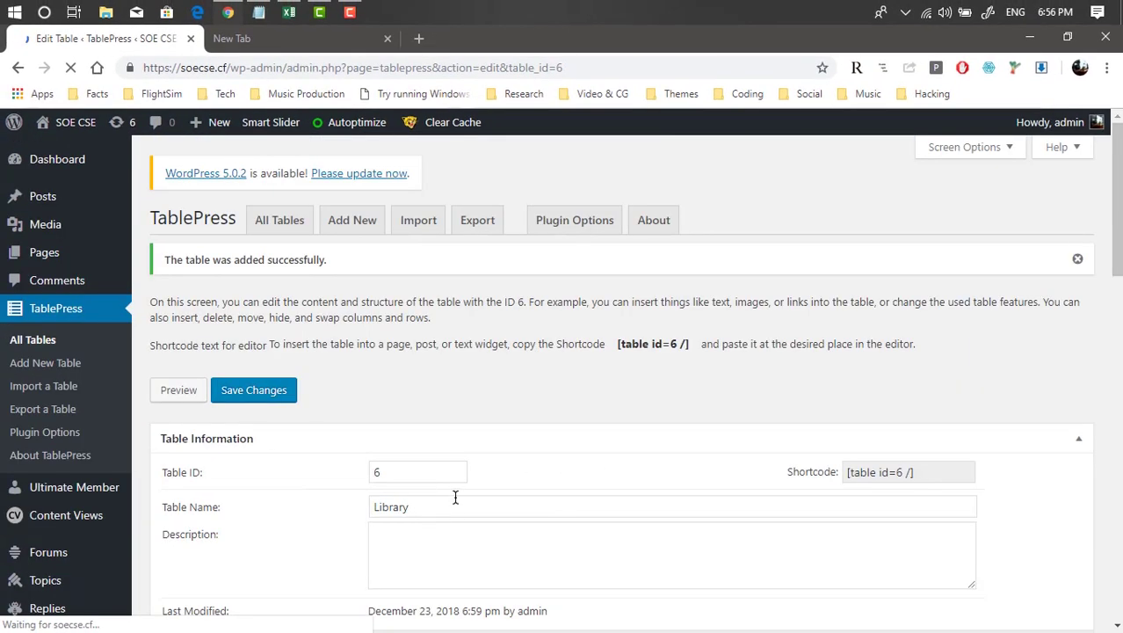
Examine the Library table's ID and name, and the column headings in the first row of its content.
scroll(456, 496, "down", 1)
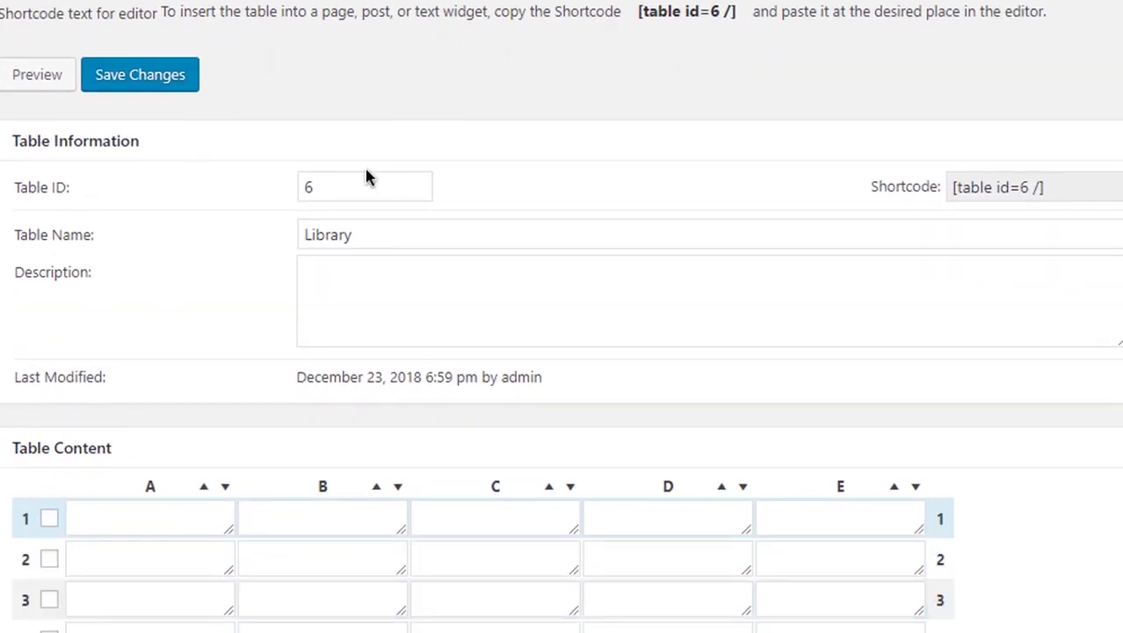
double_click(319, 191)
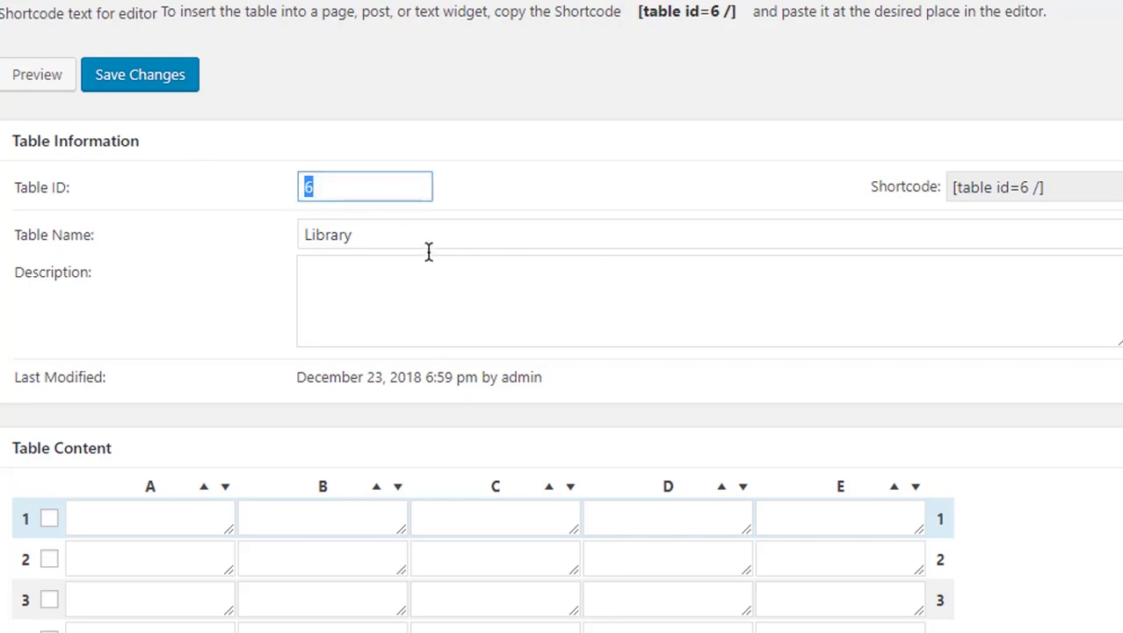
left_click(369, 240)
scroll(411, 296, "down", 2)
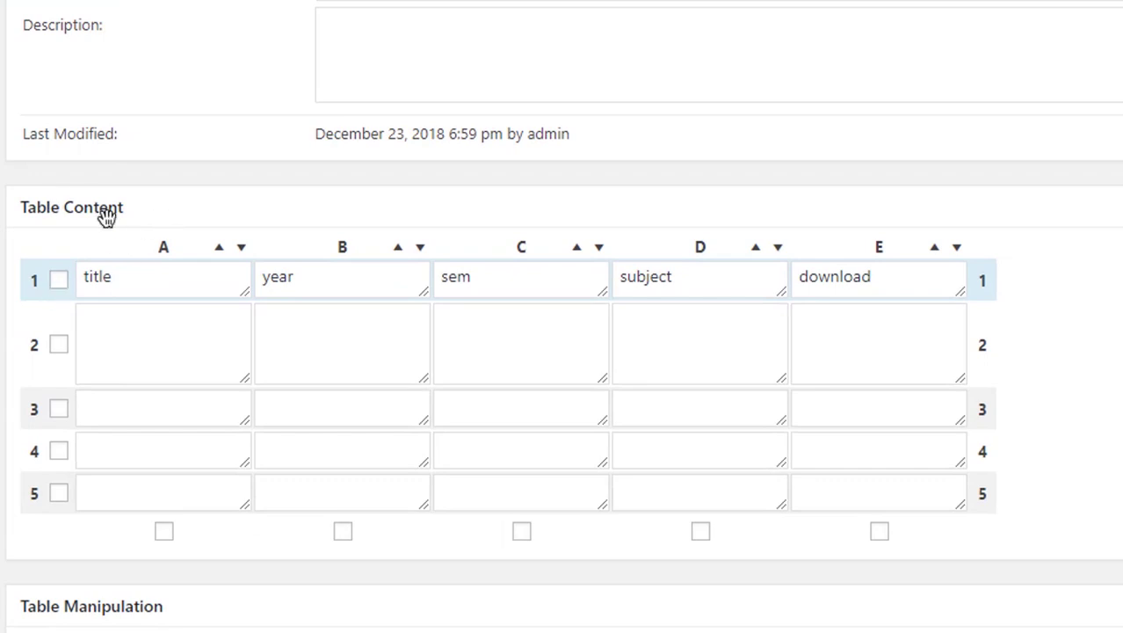
scroll(141, 315, "down", 2)
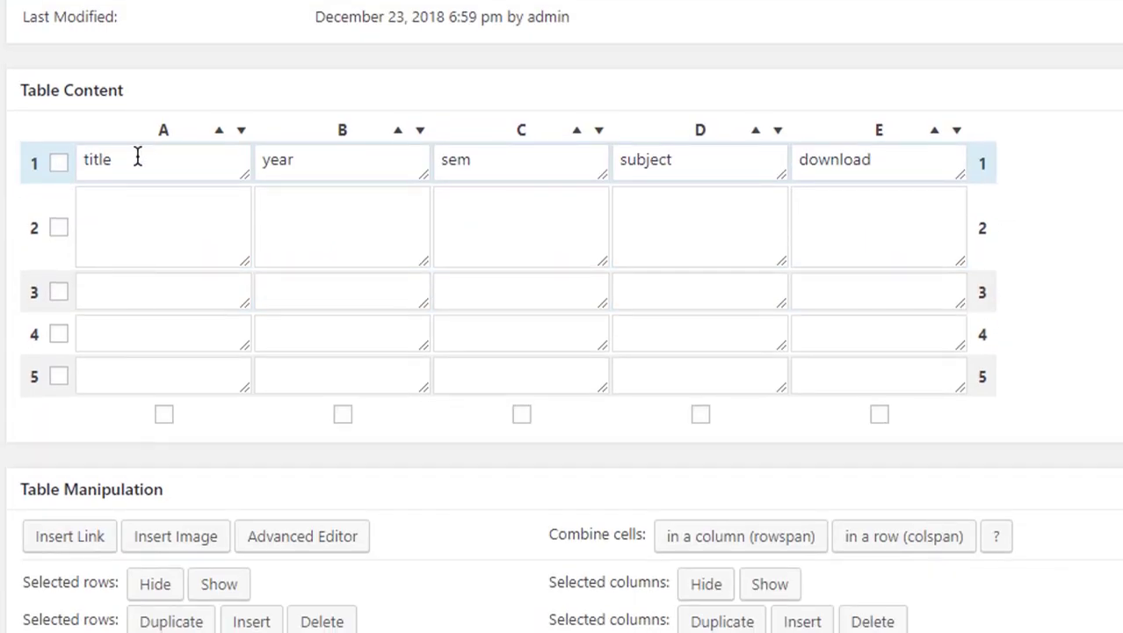
double_click(115, 161)
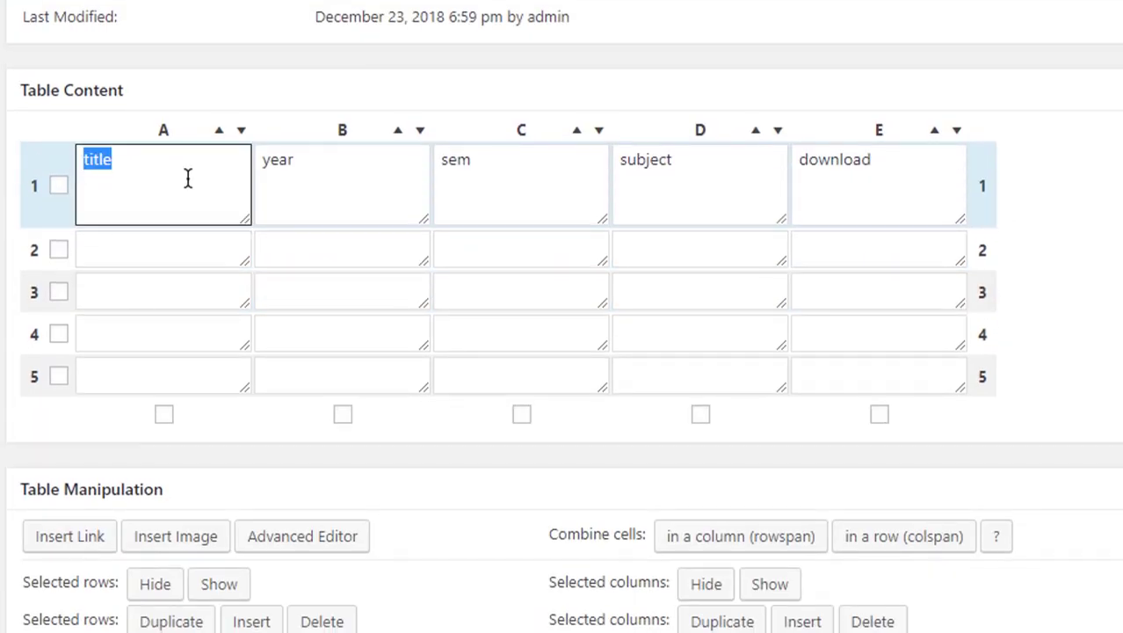
key("Tab")
key("Tab")
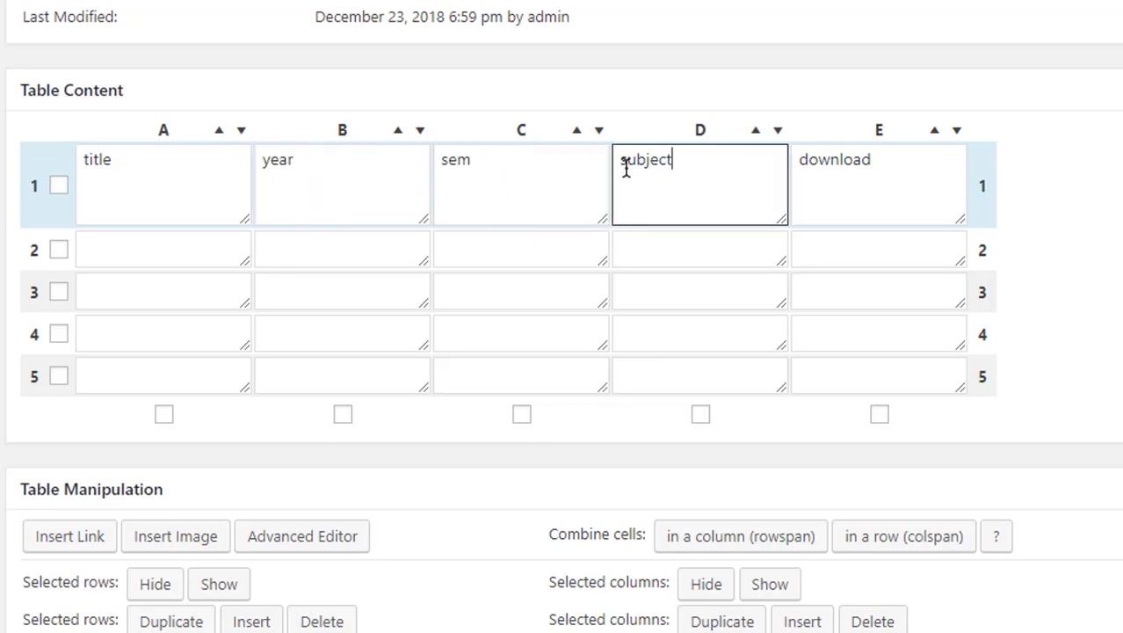
double_click(626, 168)
Enter "computer programming" as the title in row 2 and correct the spelling of the first word.
left_click(110, 258)
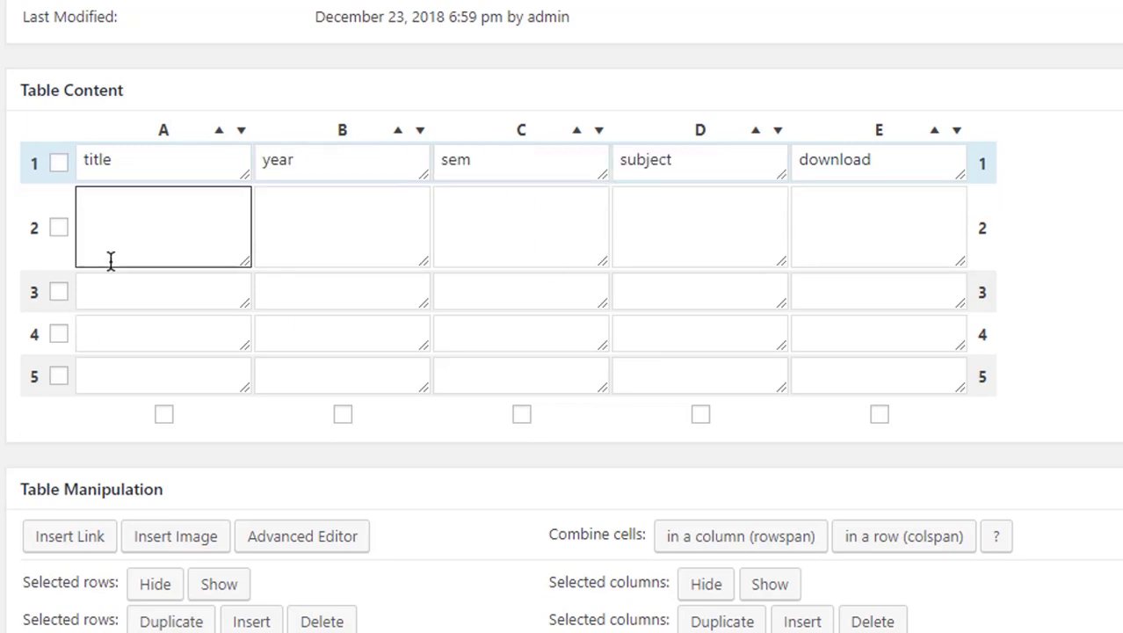
type("compuer")
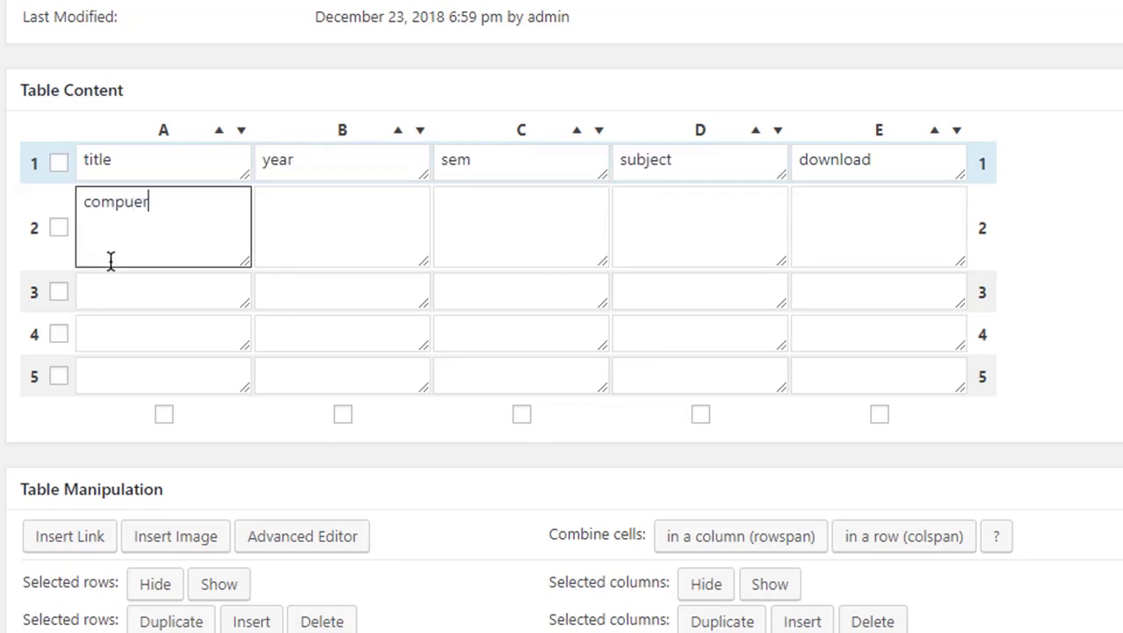
type(" programming")
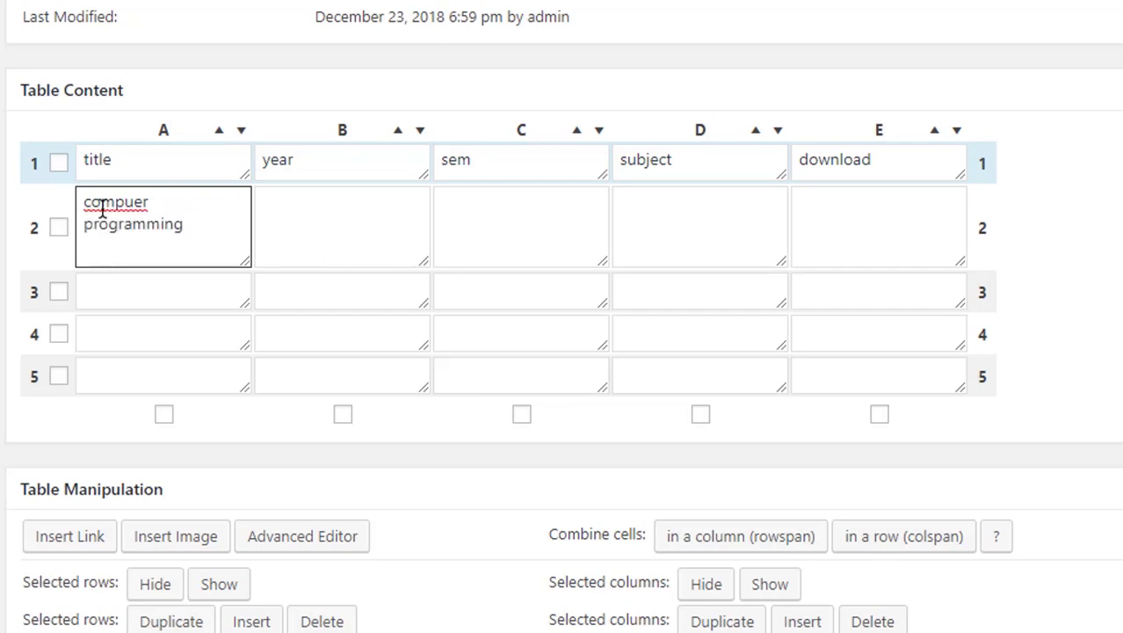
right_click(100, 201)
left_click(123, 226)
Fill in row 2 with year 2008, sem s1 and subject CP.
left_click(369, 213)
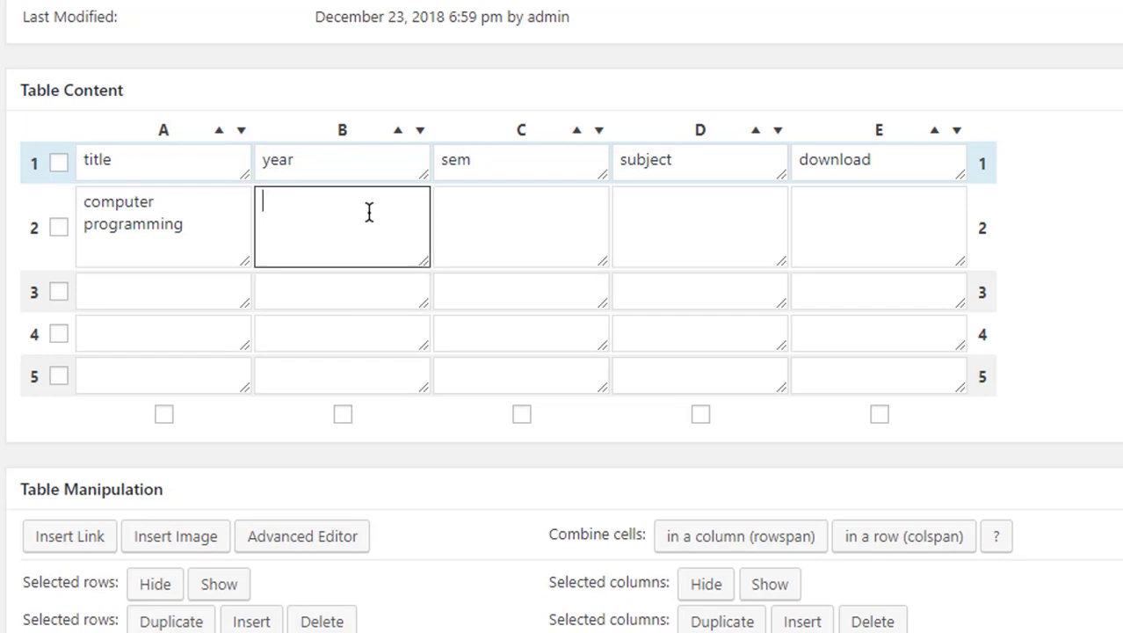
type("2008")
left_click(494, 207)
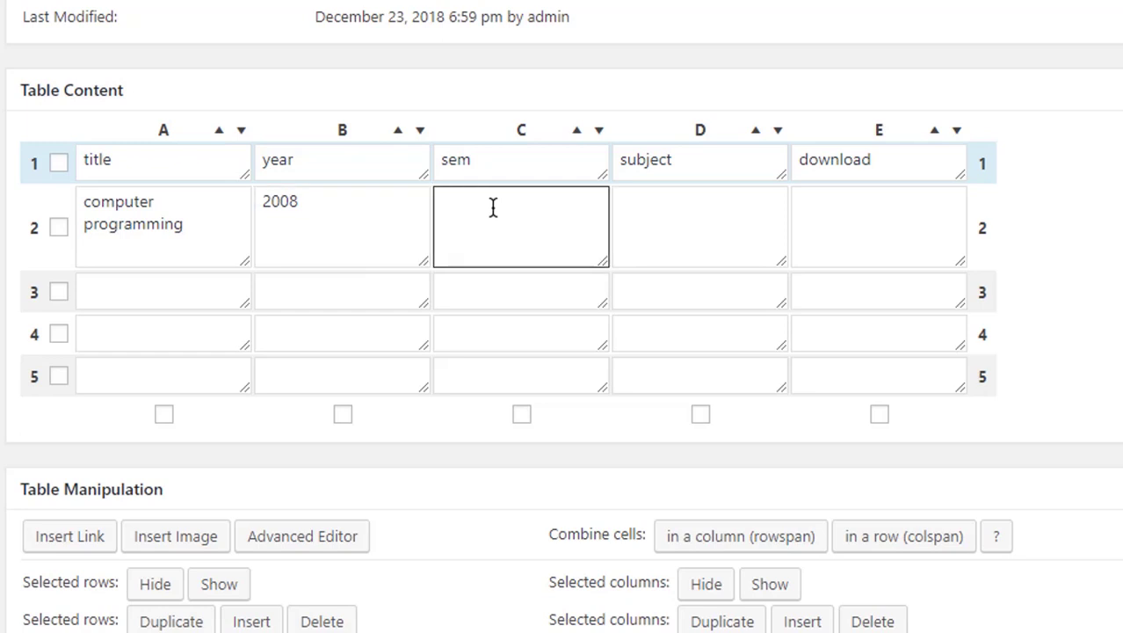
type("s1")
left_click(683, 210)
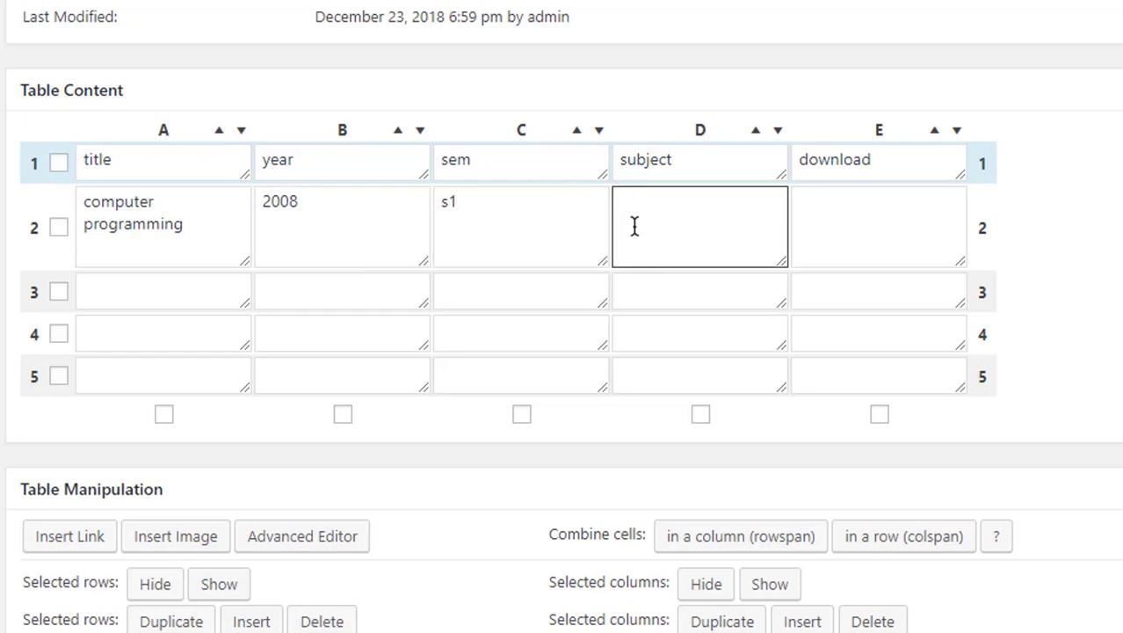
type("CP")
left_click(820, 209)
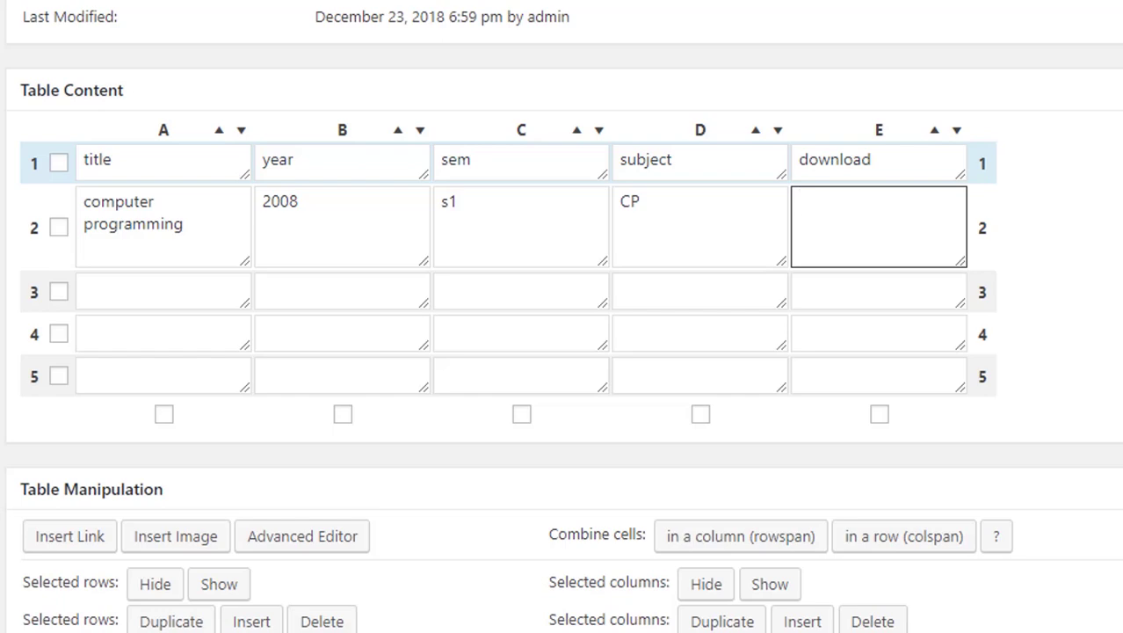
left_click(841, 208)
type("https://soecse.cf/wp-admin/")
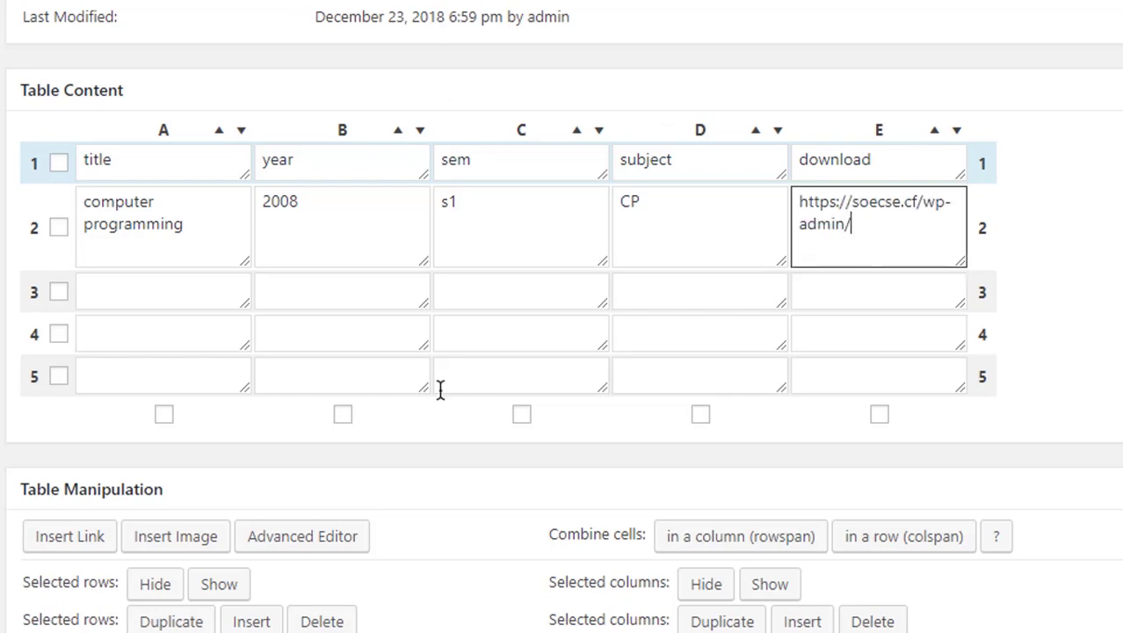
Review the table manipulation tools and the table options, including the Table Head Row setting.
scroll(439, 389, "down", 4)
scroll(135, 232, "down", 1)
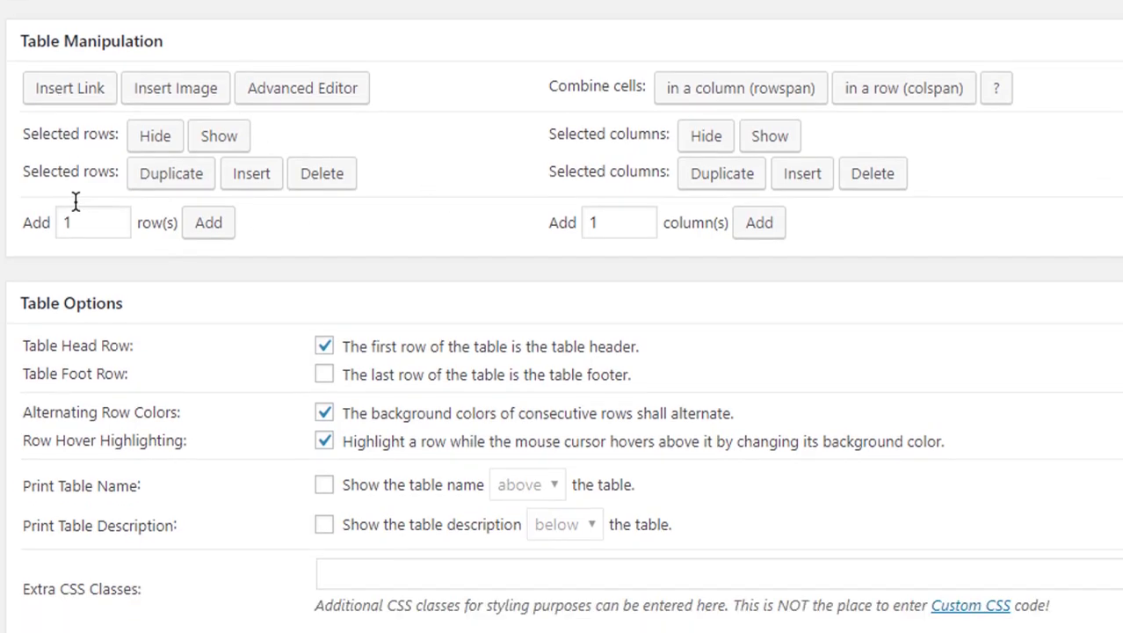
scroll(75, 196, "up", 5)
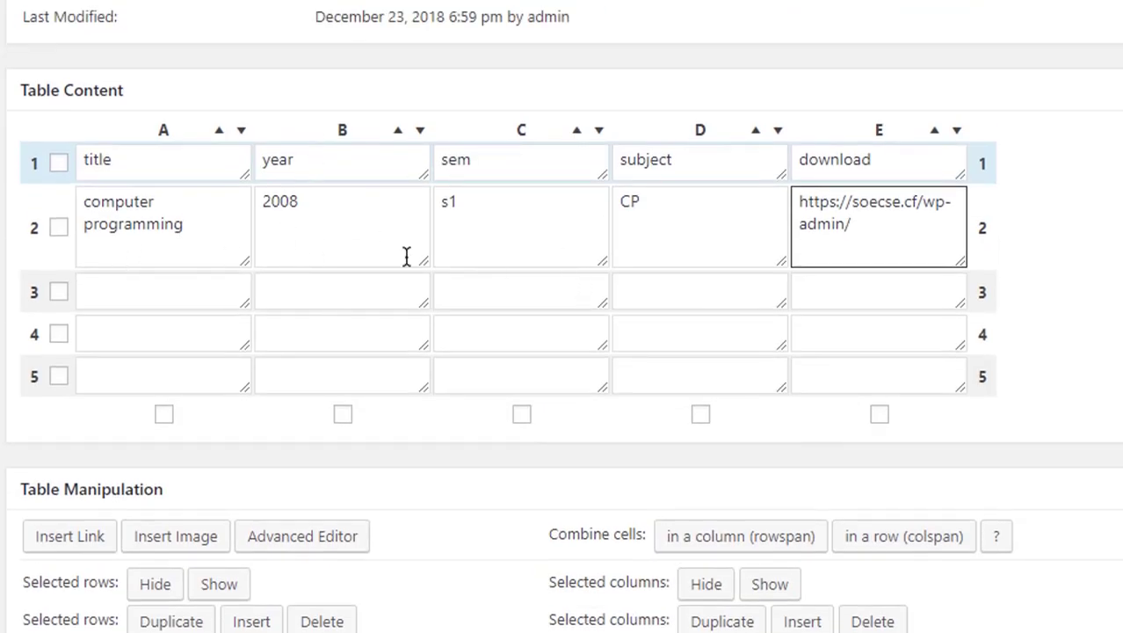
scroll(565, 315, "down", 6)
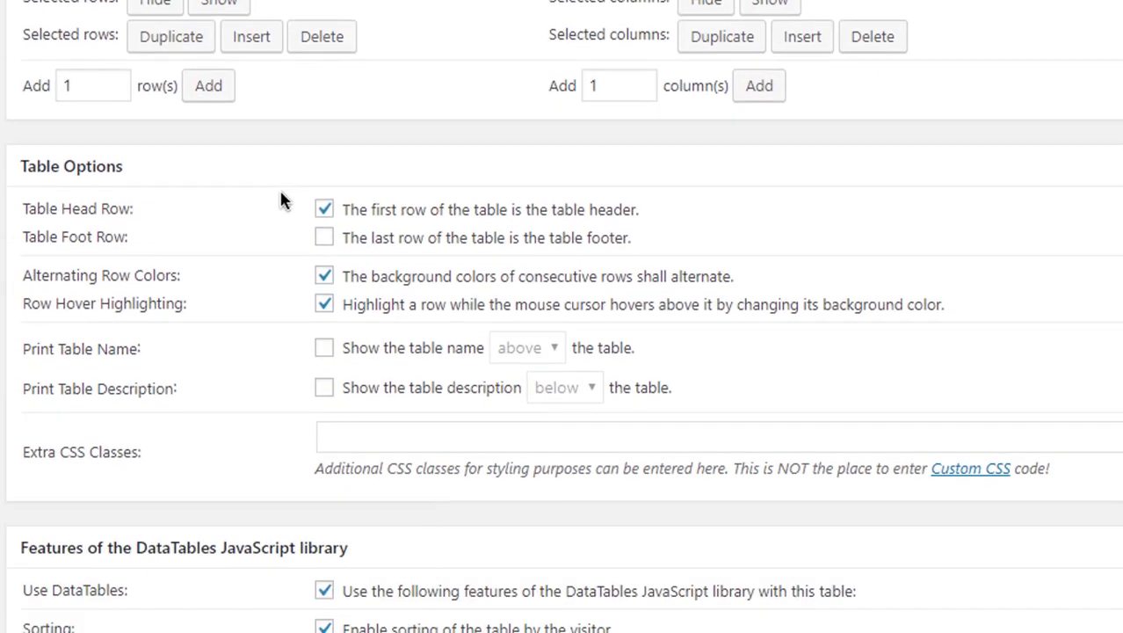
scroll(44, 105, "up", 3)
scroll(45, 57, "up", 3)
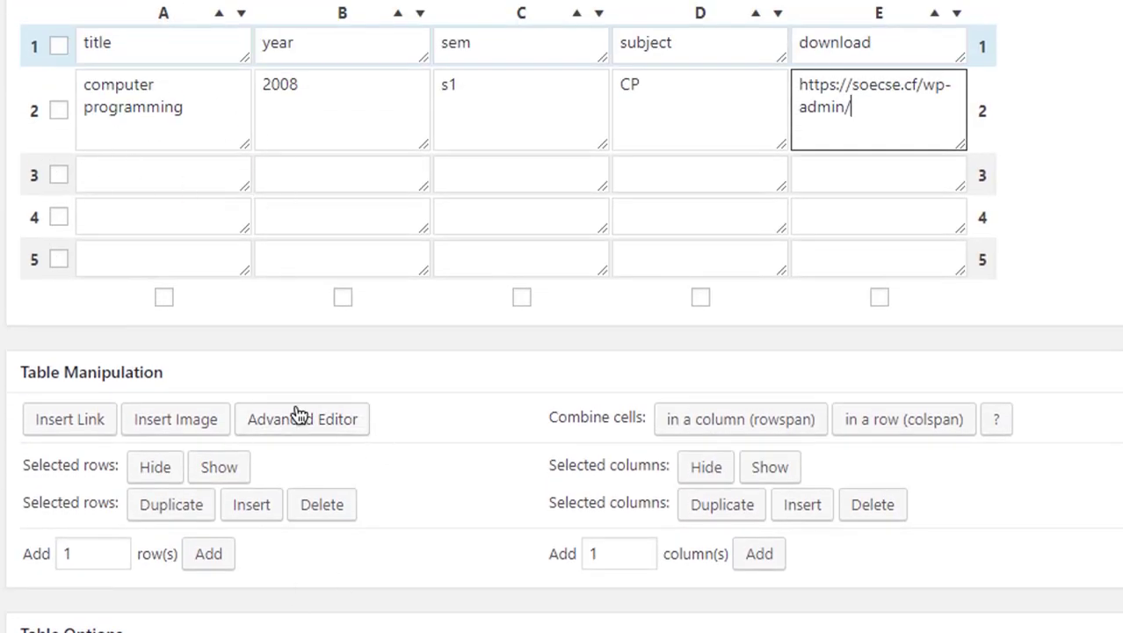
scroll(327, 387, "down", 2)
scroll(325, 367, "down", 4)
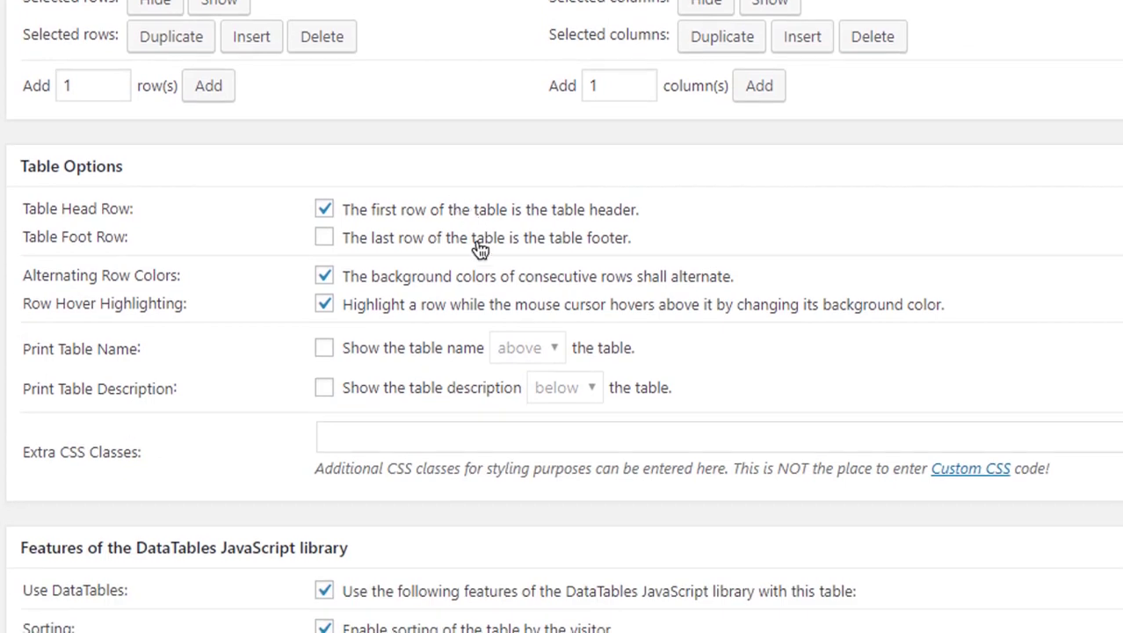
mouse_move(89, 242)
left_click_drag(24, 209, 227, 225)
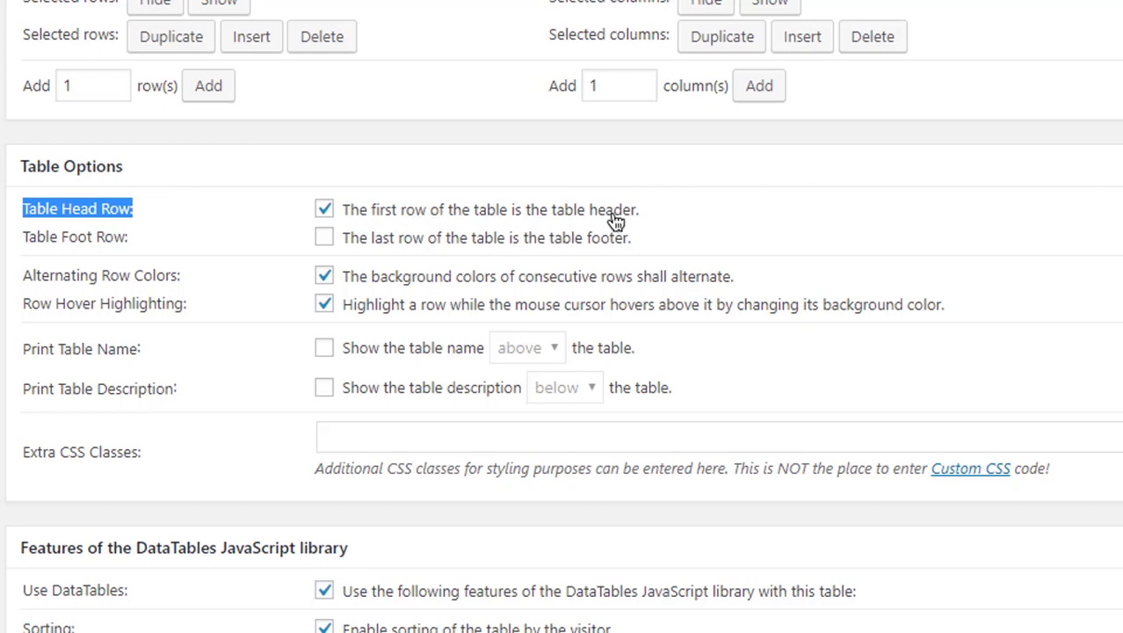
Review the Table Head Row setting, the other table options and the features of the DataTables JavaScript library.
left_click_drag(640, 211, 333, 221)
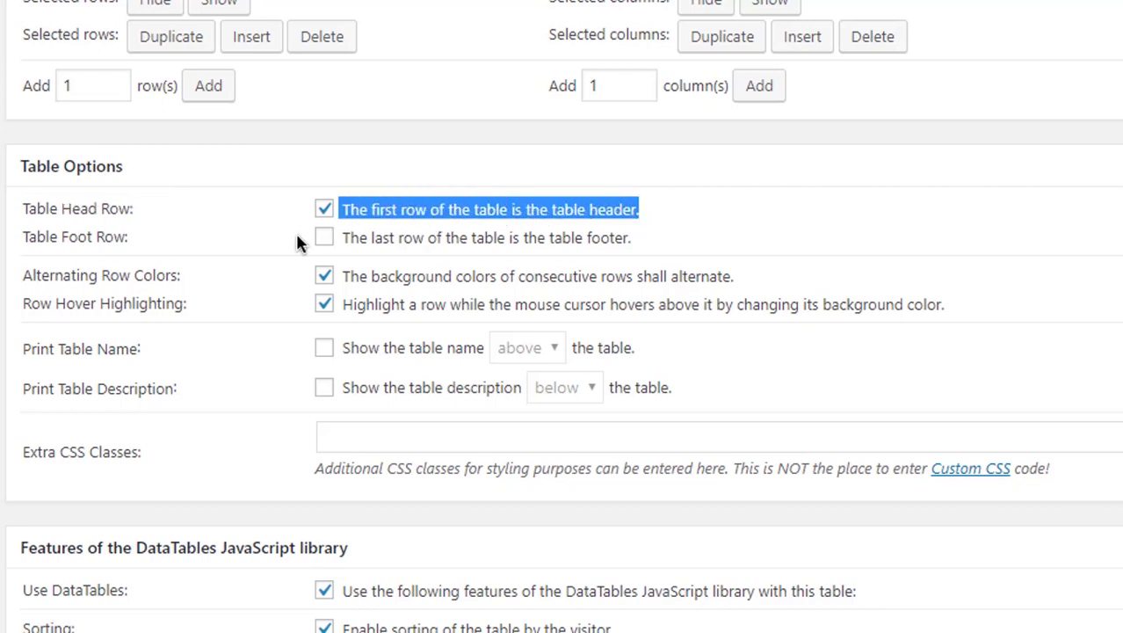
scroll(359, 353, "down", 3)
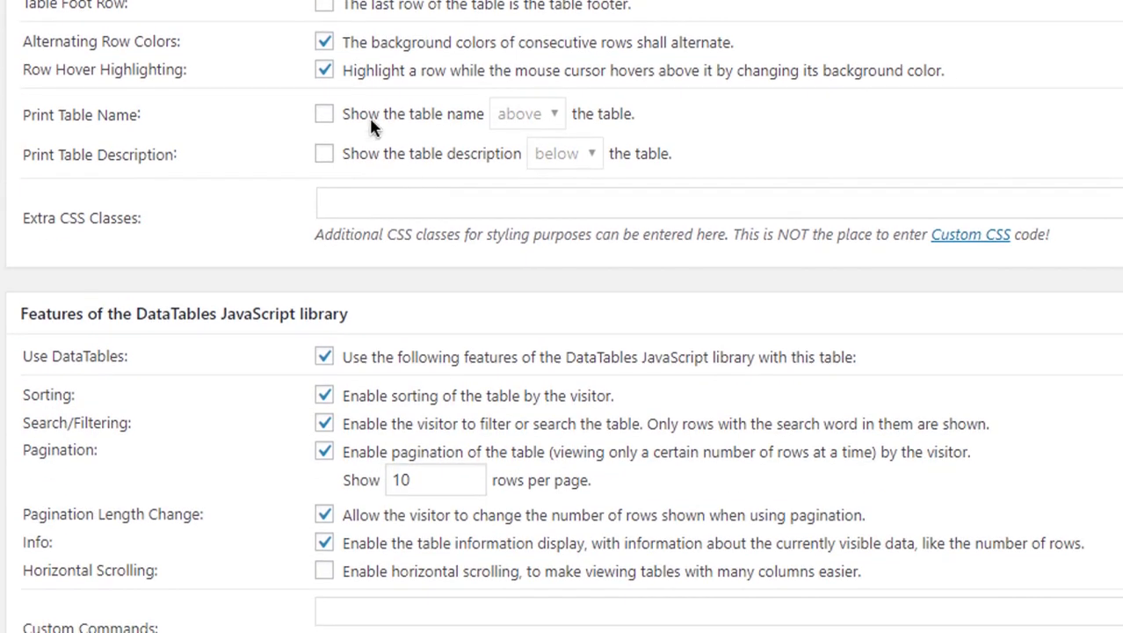
scroll(400, 323, "down", 2)
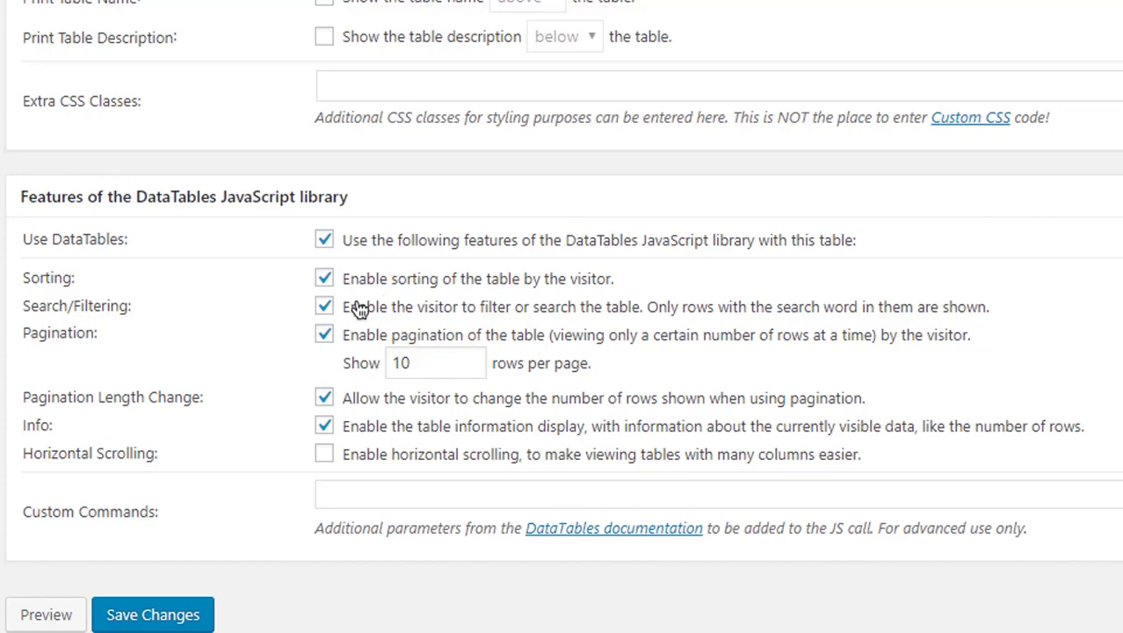
scroll(344, 195, "down", 2)
scroll(332, 175, "up", 3)
scroll(332, 176, "up", 2)
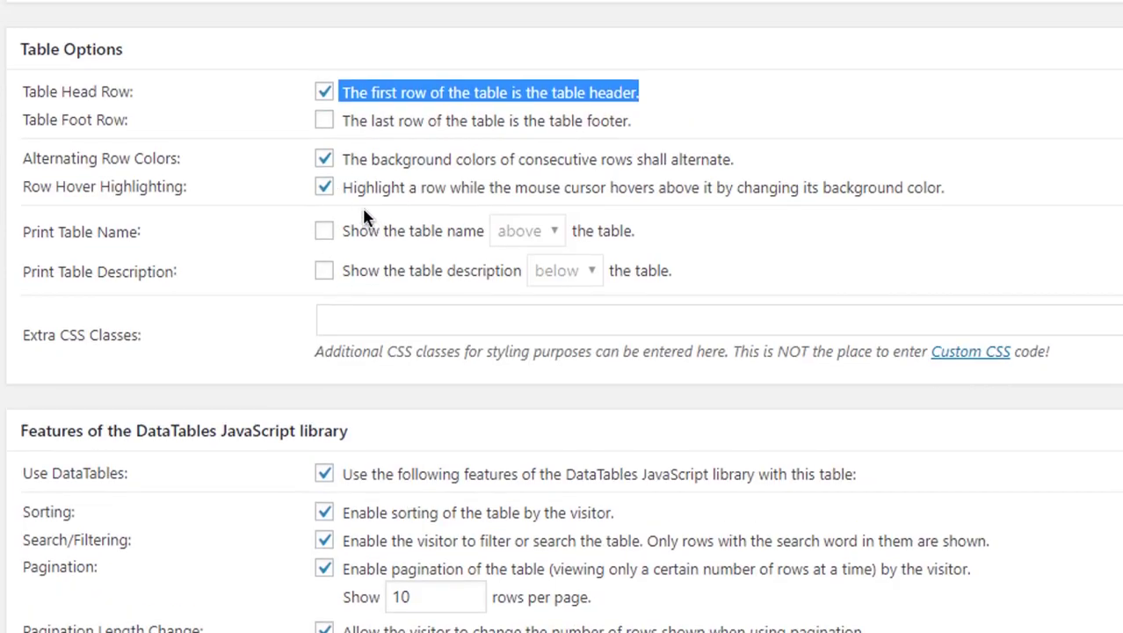
scroll(434, 117, "down", 6)
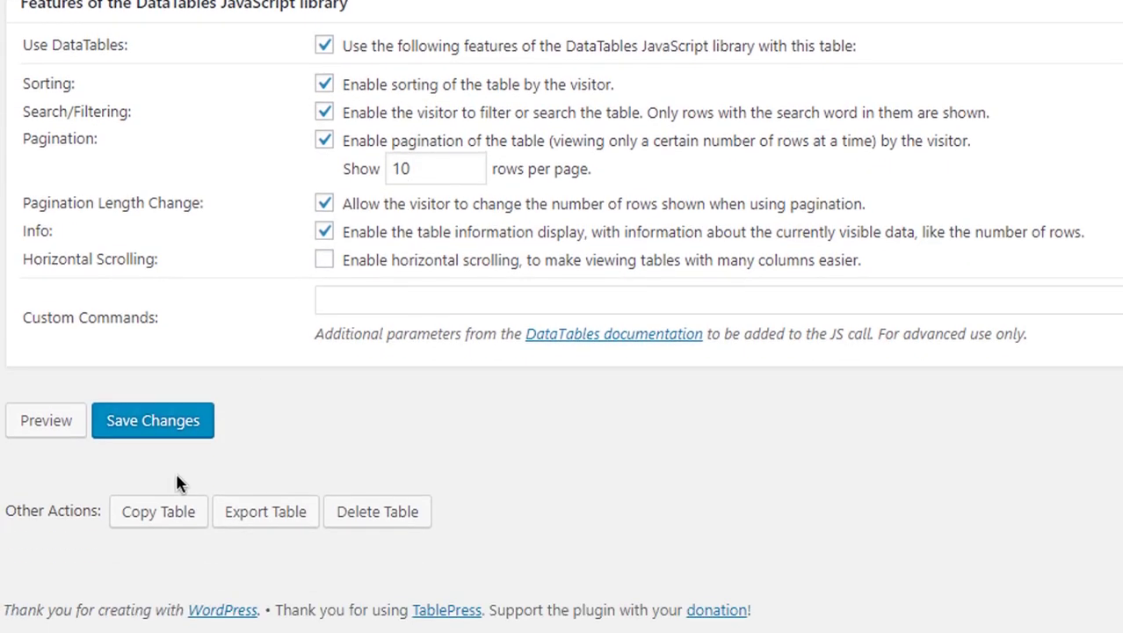
Save the changes to the Library table and copy its shortcode [table id=6 /].
left_click(158, 422)
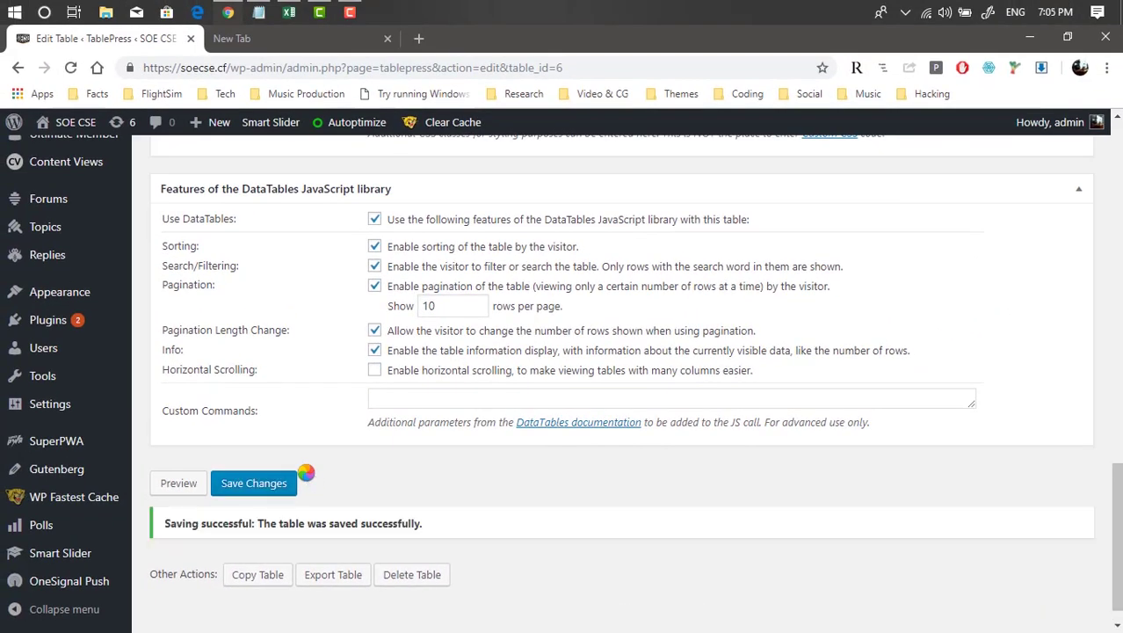
scroll(308, 473, "up", 8)
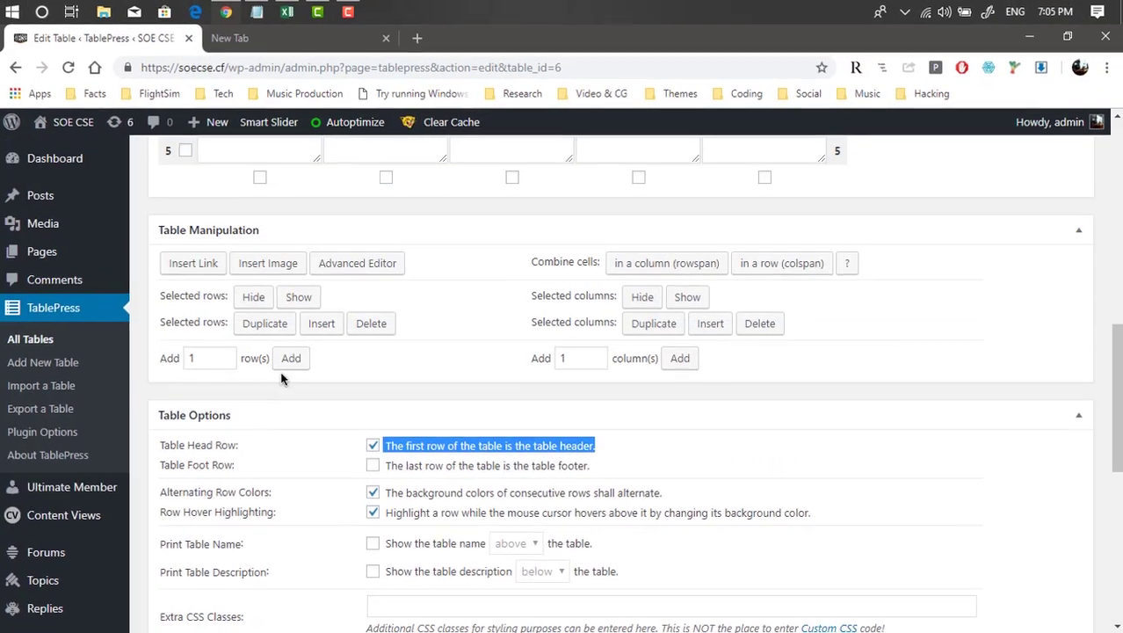
scroll(283, 376, "up", 10)
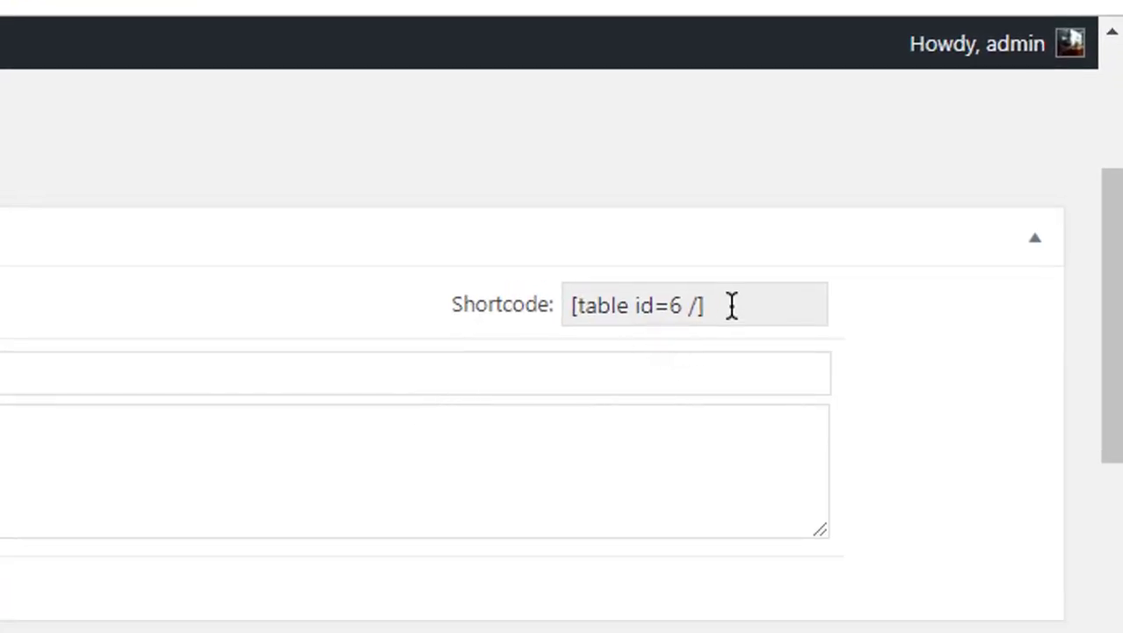
left_click_drag(731, 305, 567, 301)
key("ctrl+c")
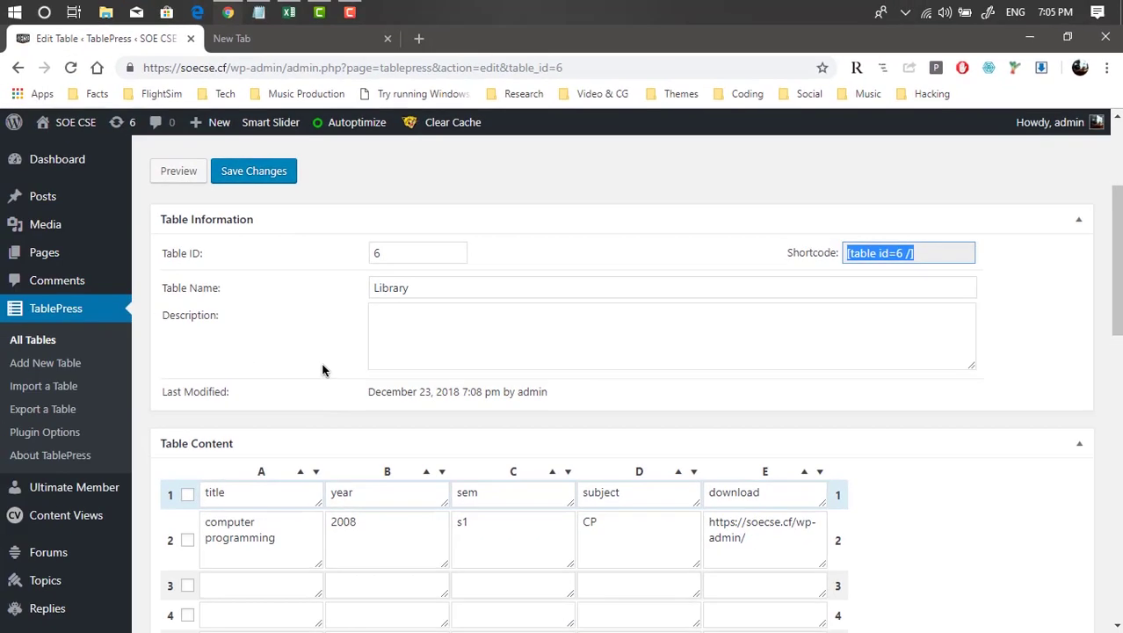
Create a new page and enter "Library" as its title, correcting the spelling.
scroll(322, 370, "up", 2)
mouse_move(214, 122)
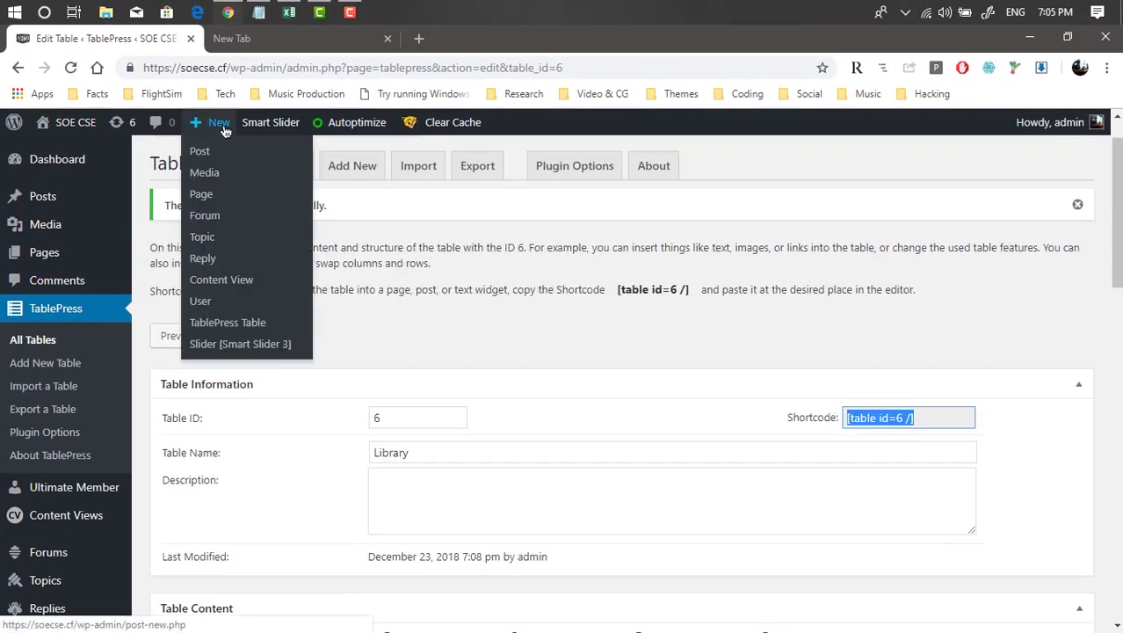
left_click(208, 194)
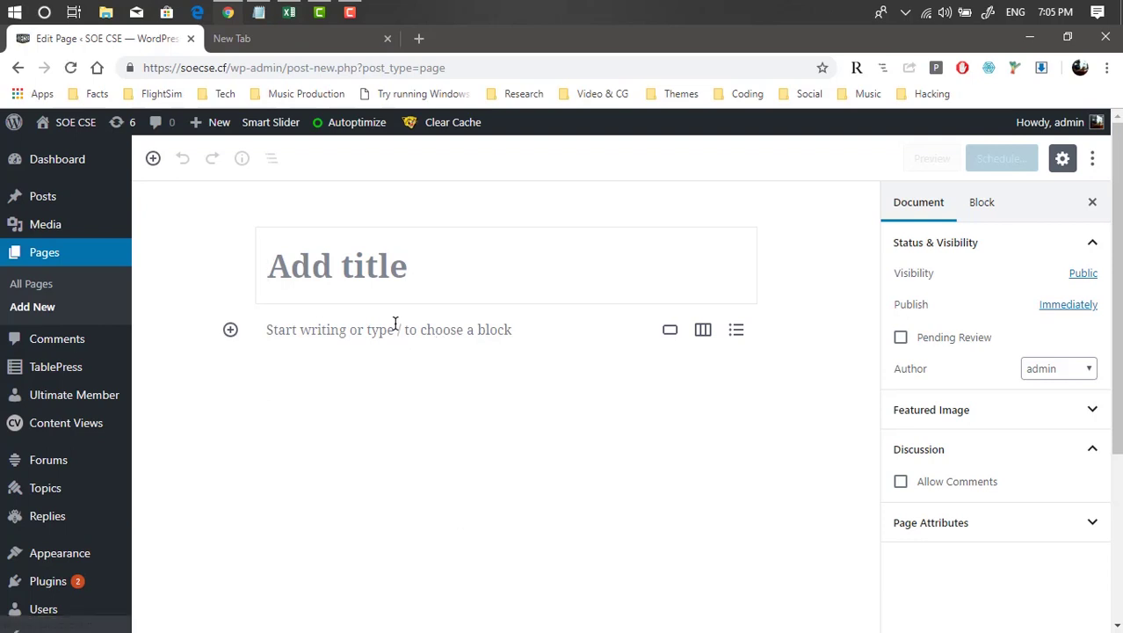
type("Librarry")
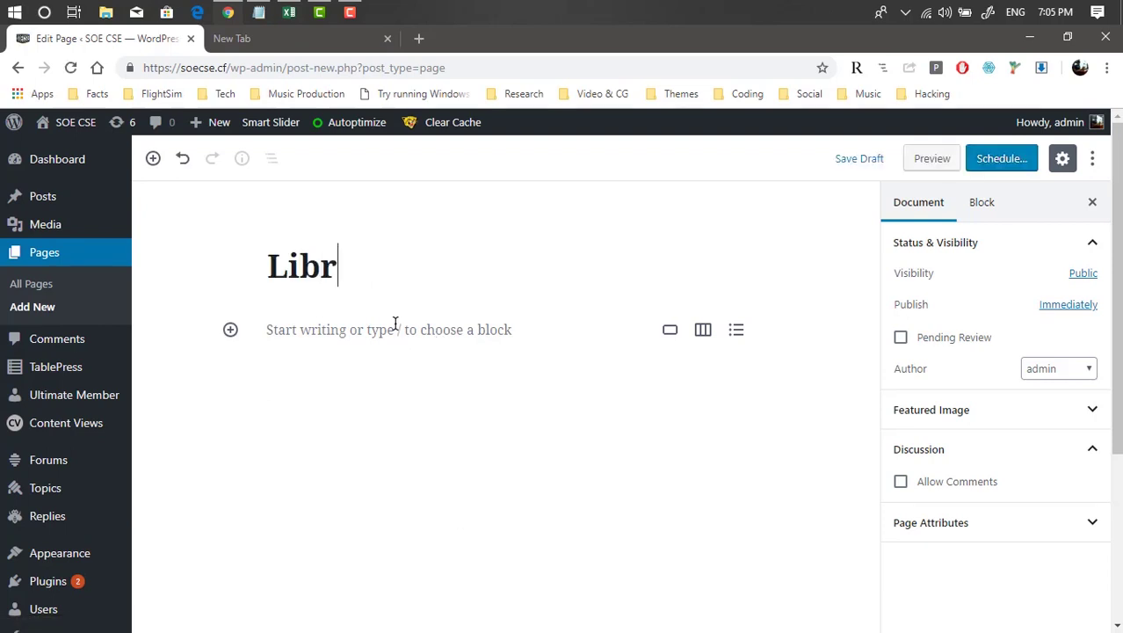
left_click(372, 264)
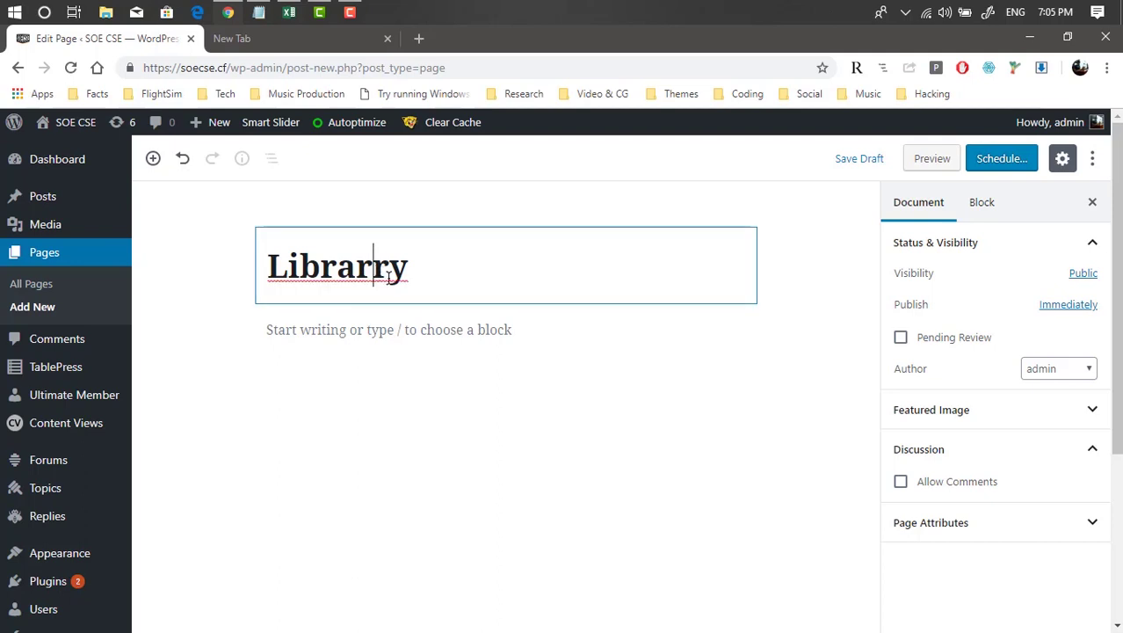
type("a")
left_click(406, 277)
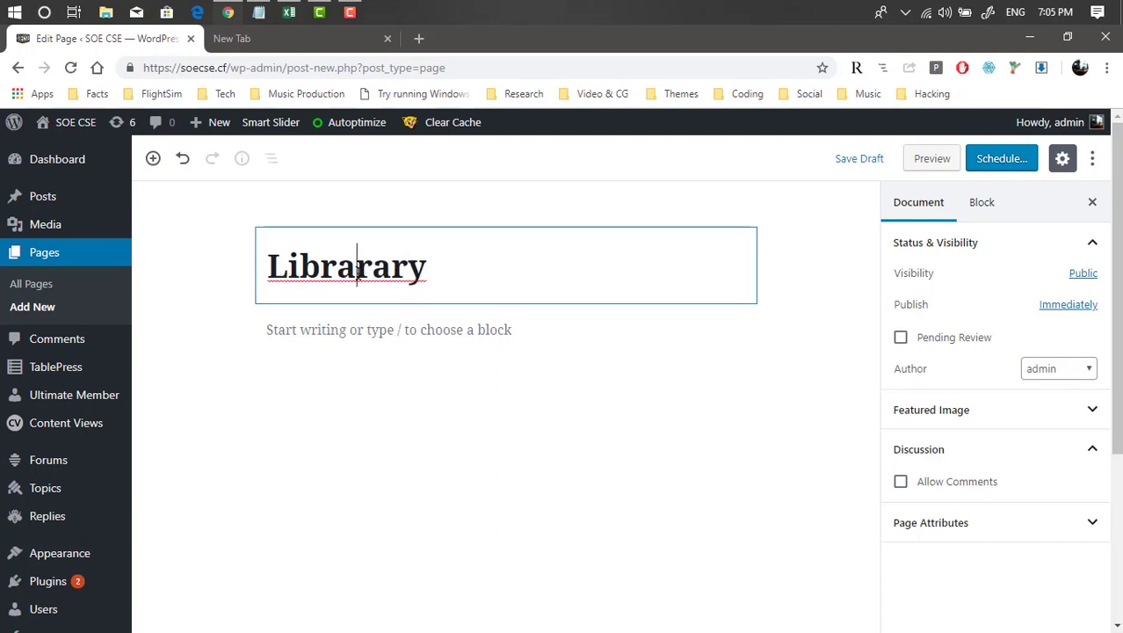
key("BackSpace")
key("BackSpace")
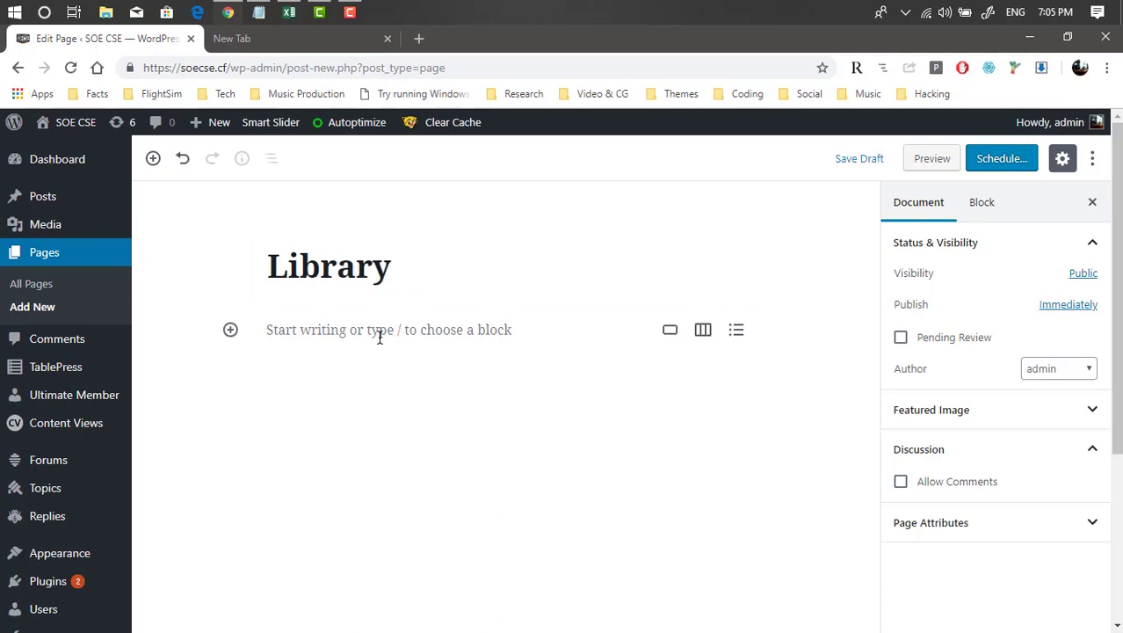
Paste the shortcode [table id=6 /] into the page body below the title and publish the page.
left_click(381, 330)
right_click(380, 339)
left_click(418, 463)
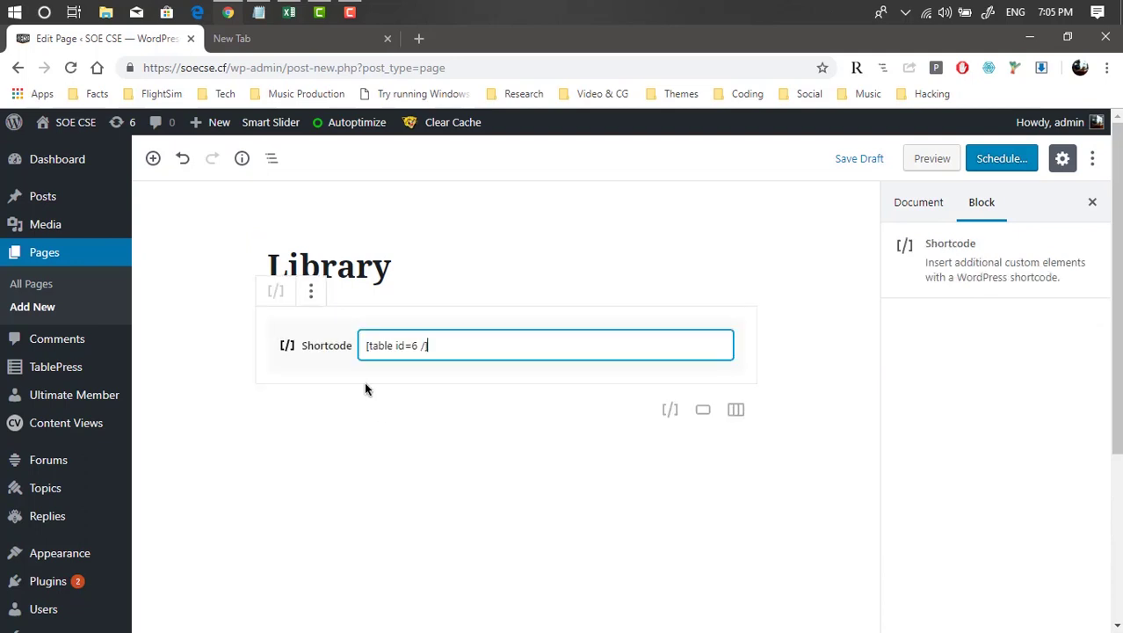
left_click_drag(431, 351, 363, 352)
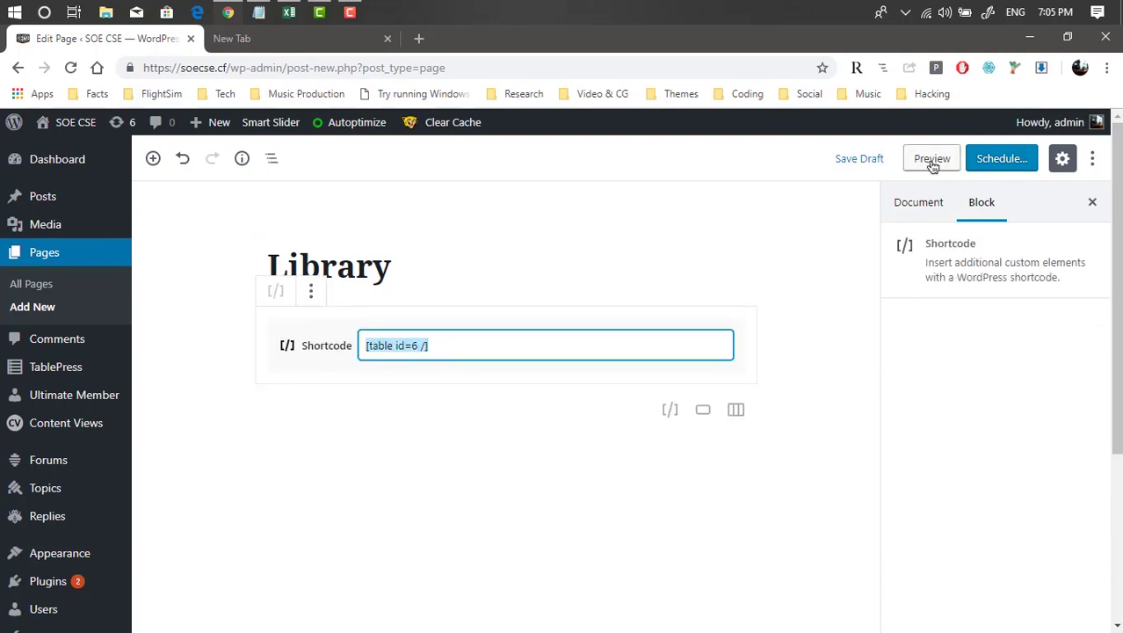
left_click(989, 160)
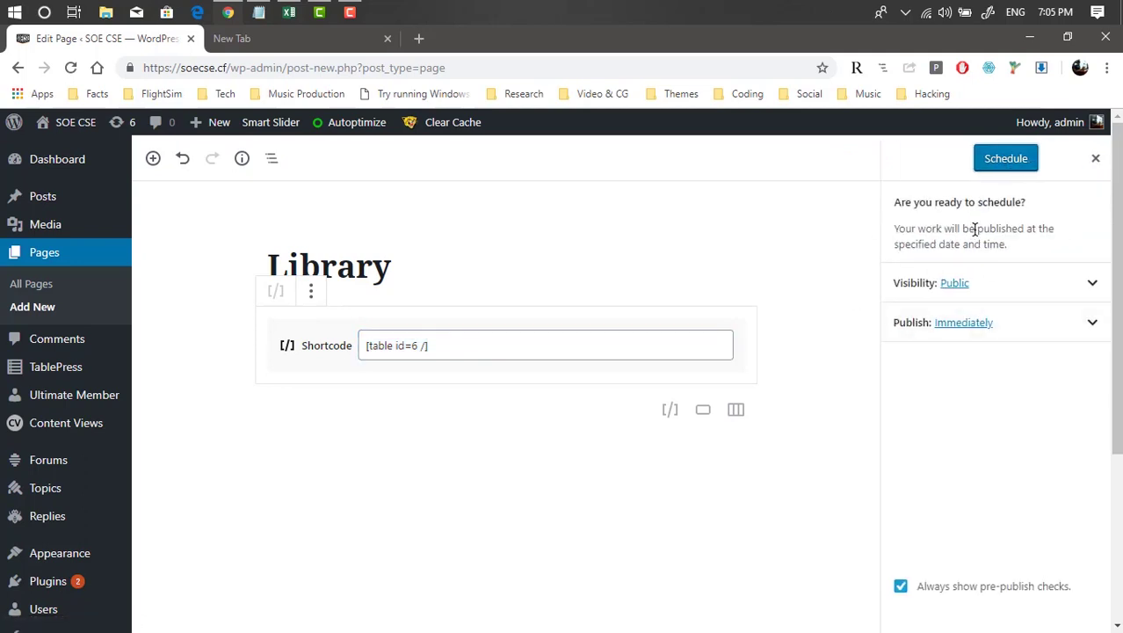
left_click(997, 167)
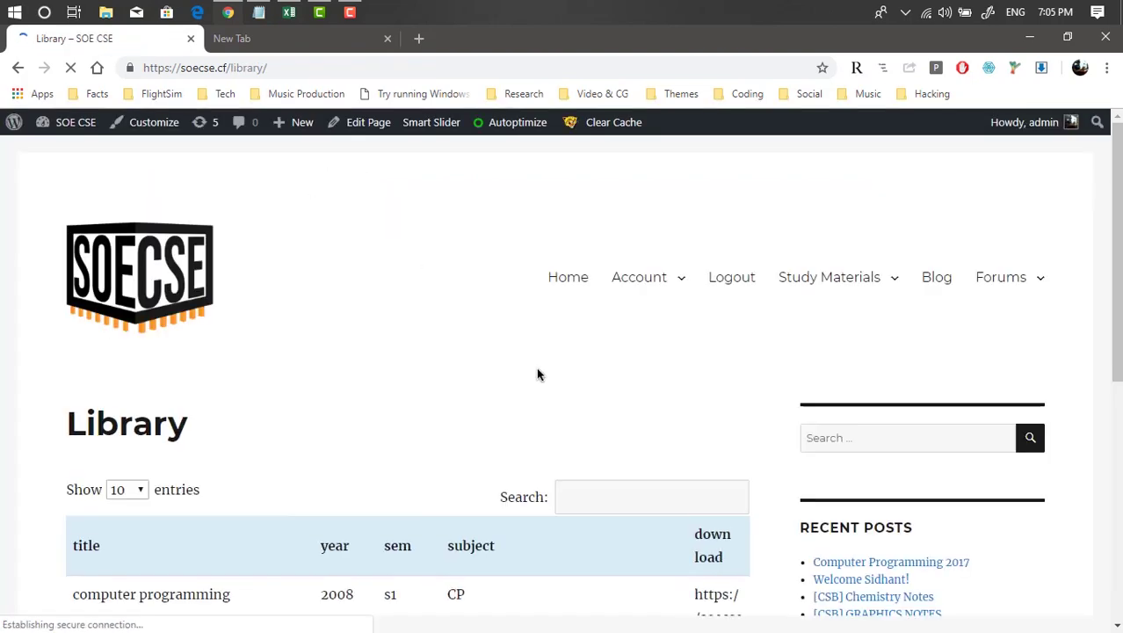
Examine the table on the published Library page, especially how the link appears in the download column.
scroll(242, 318, "down", 2)
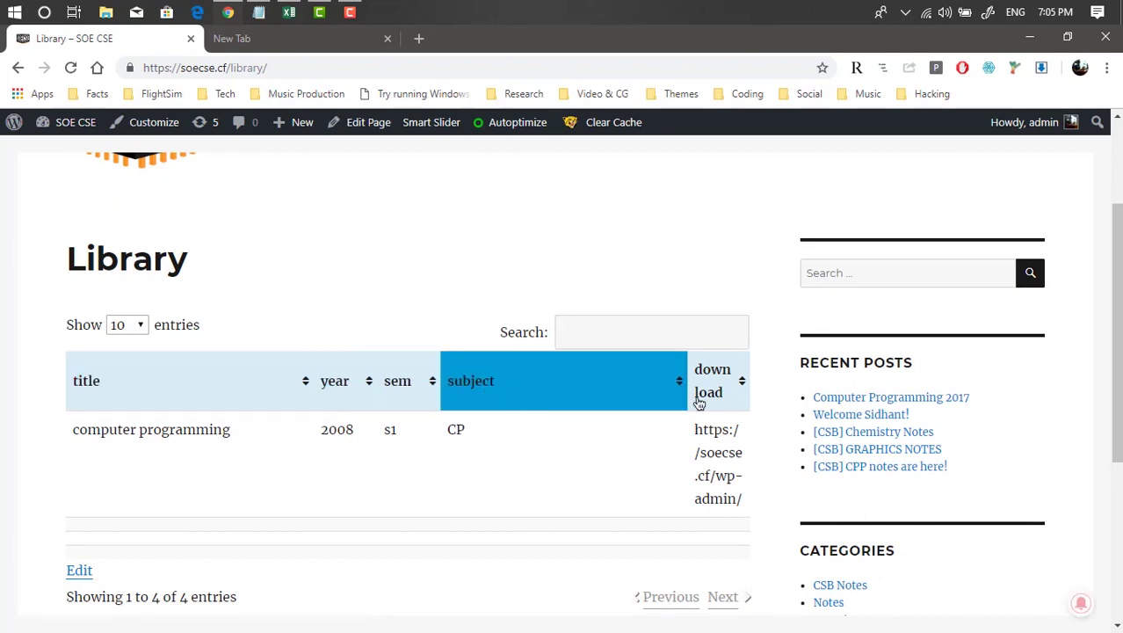
left_click_drag(693, 435, 752, 504)
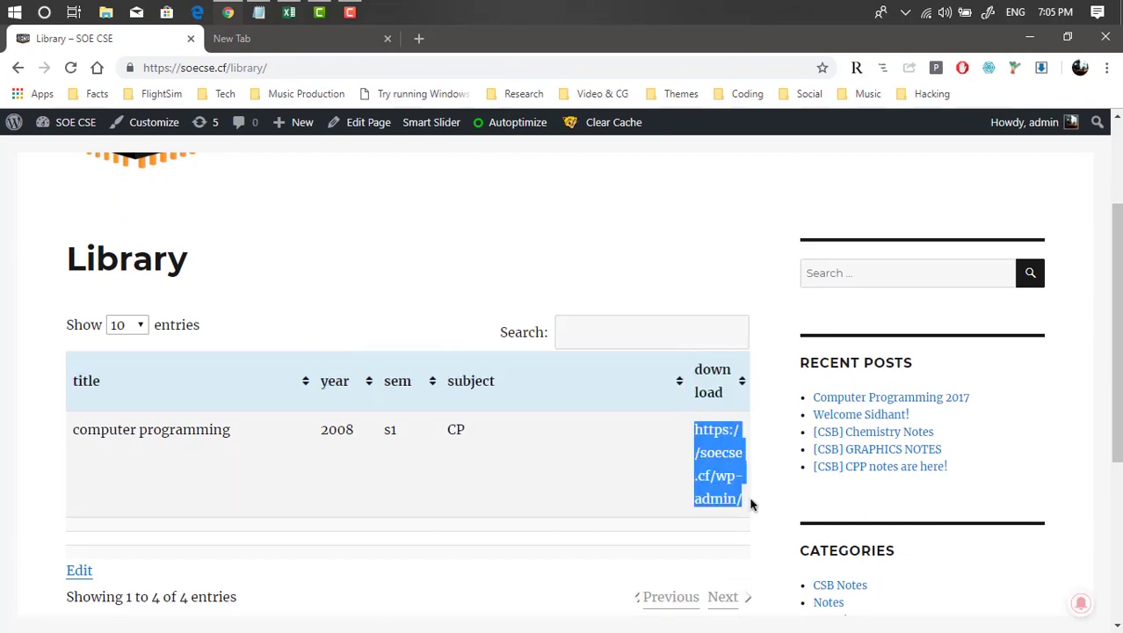
scroll(743, 492, "down", 1)
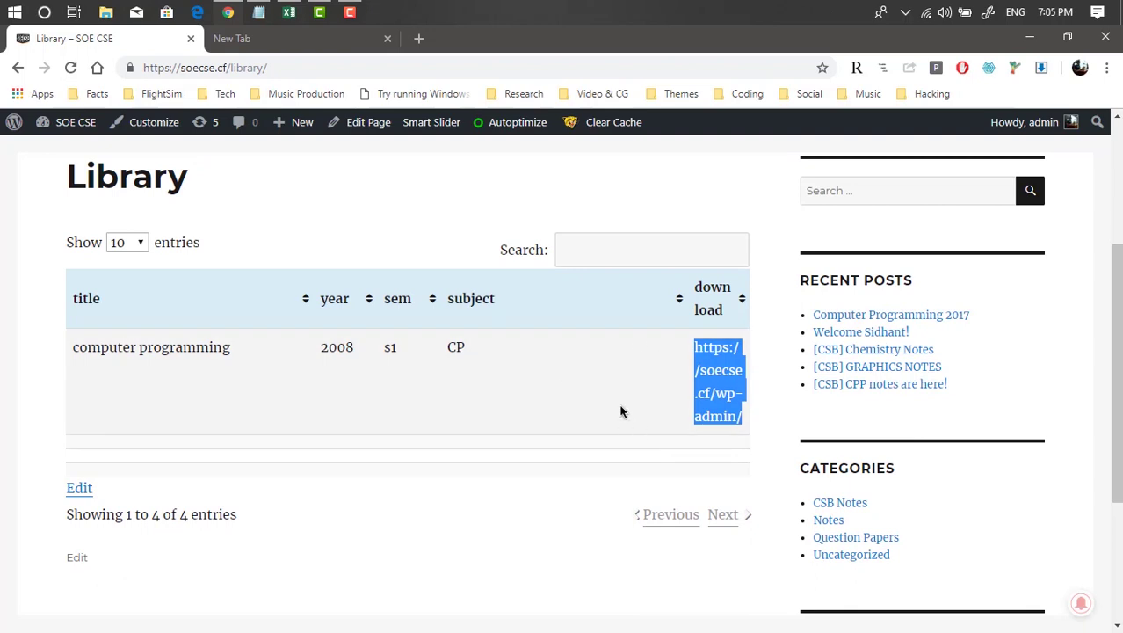
left_click_drag(693, 347, 662, 400)
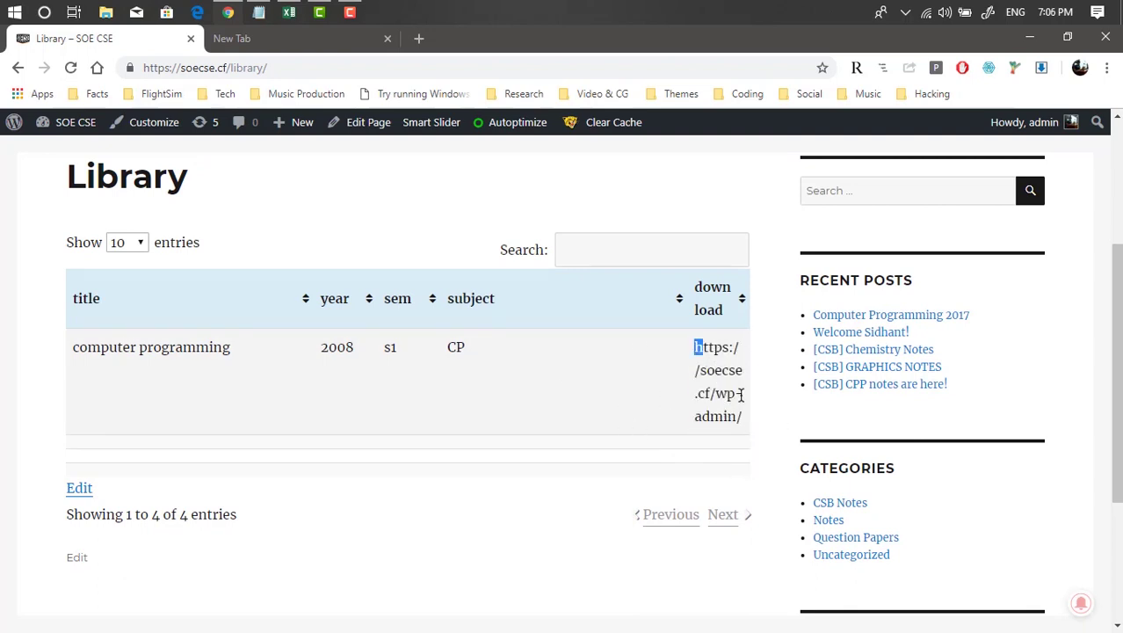
left_click_drag(741, 395, 747, 411)
scroll(430, 396, "up", 3)
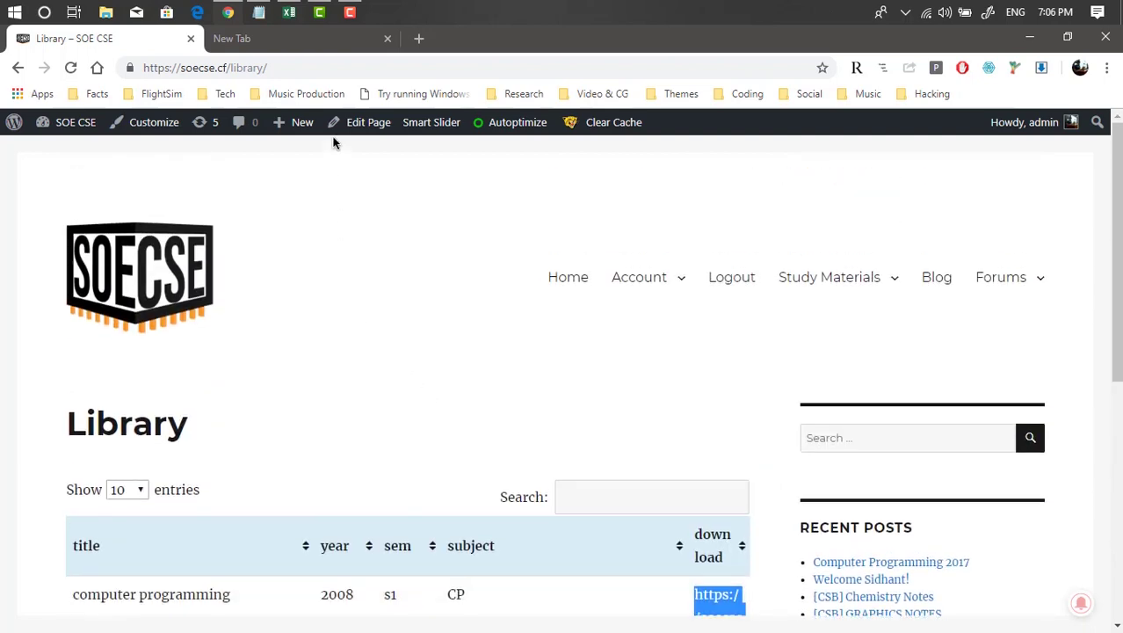
Return to the Library page editor and add a Button block labelled "Download" below the shortcode.
left_click(18, 68)
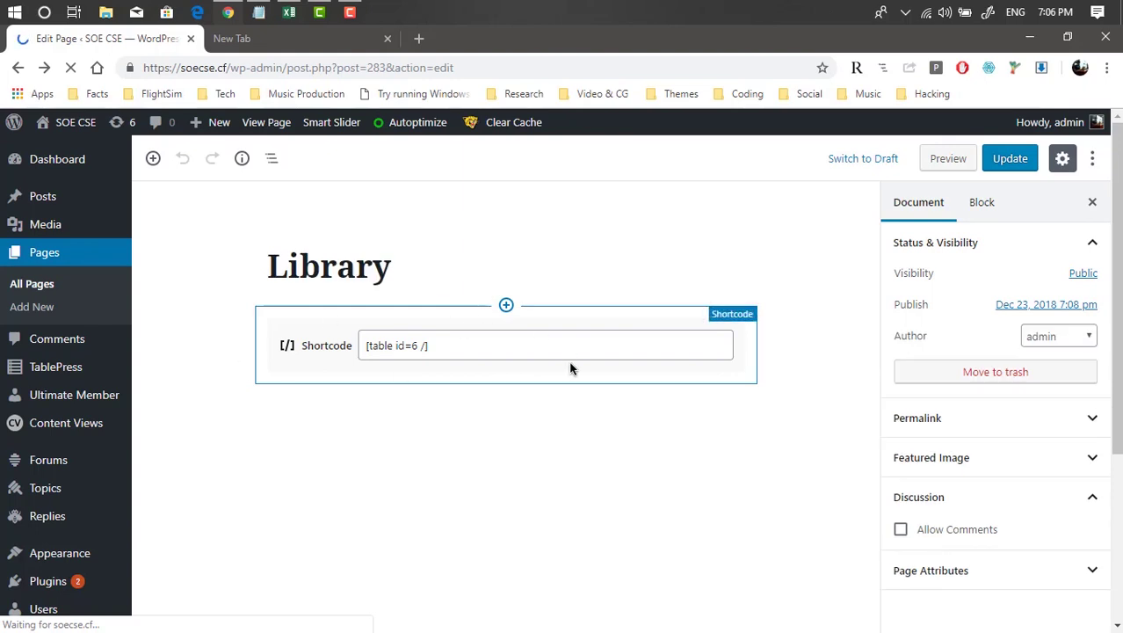
left_click(231, 409)
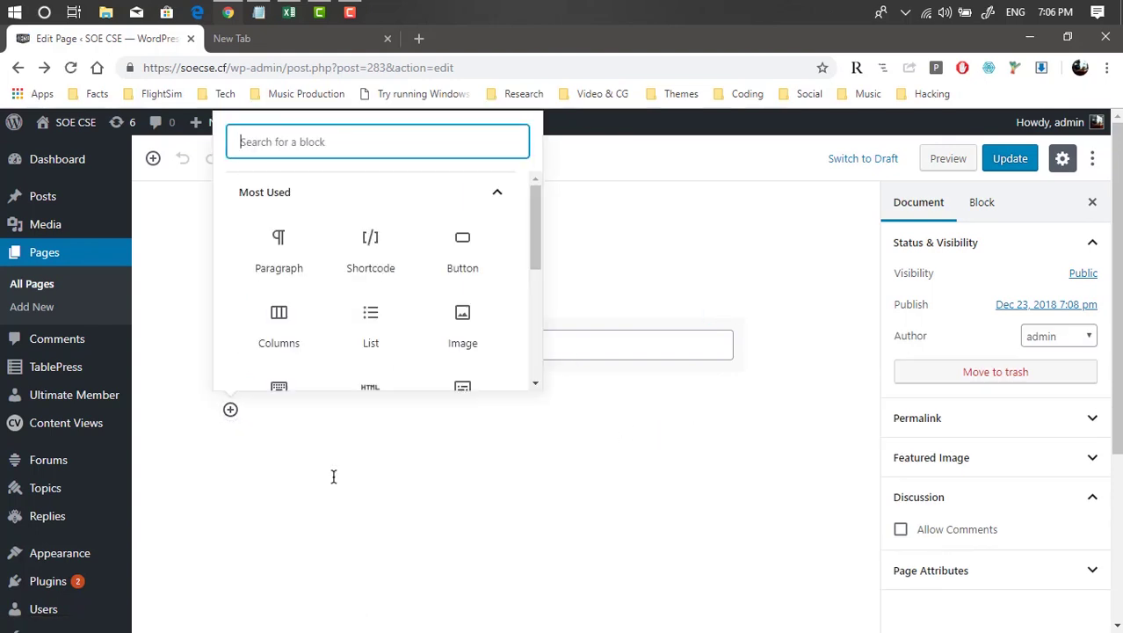
left_click(462, 250)
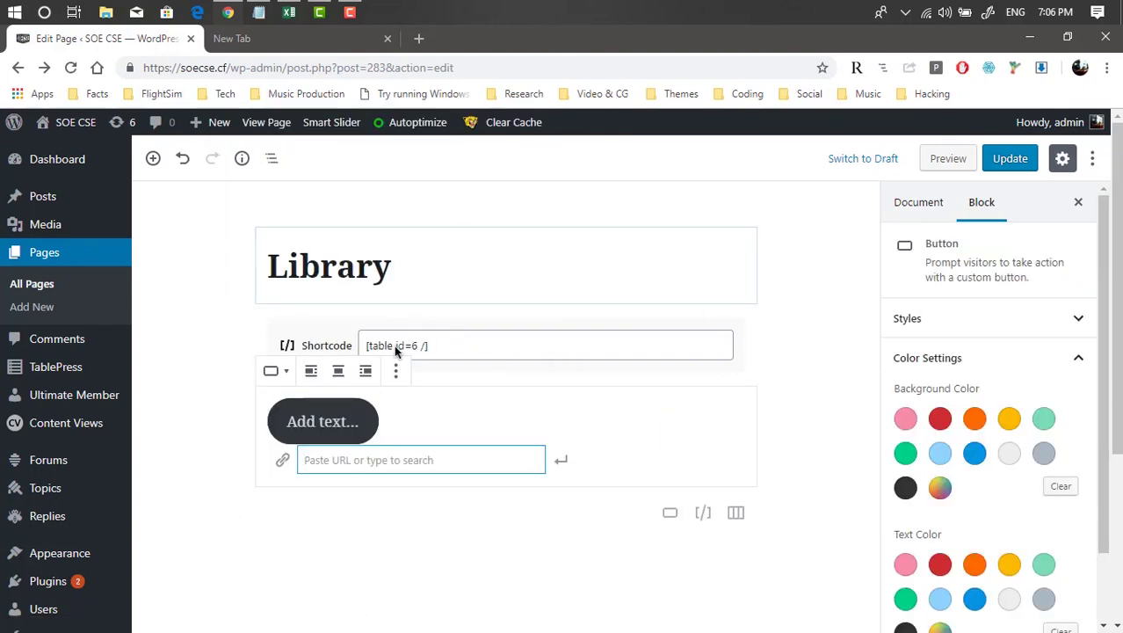
type("Downl")
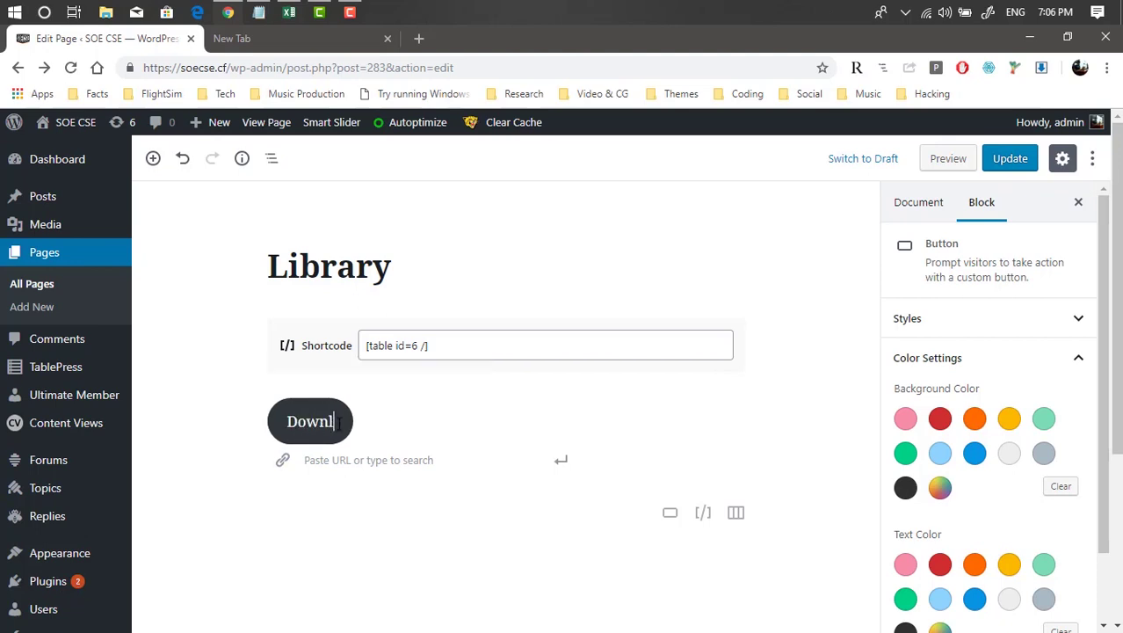
key("BackSpace")
type("oa")
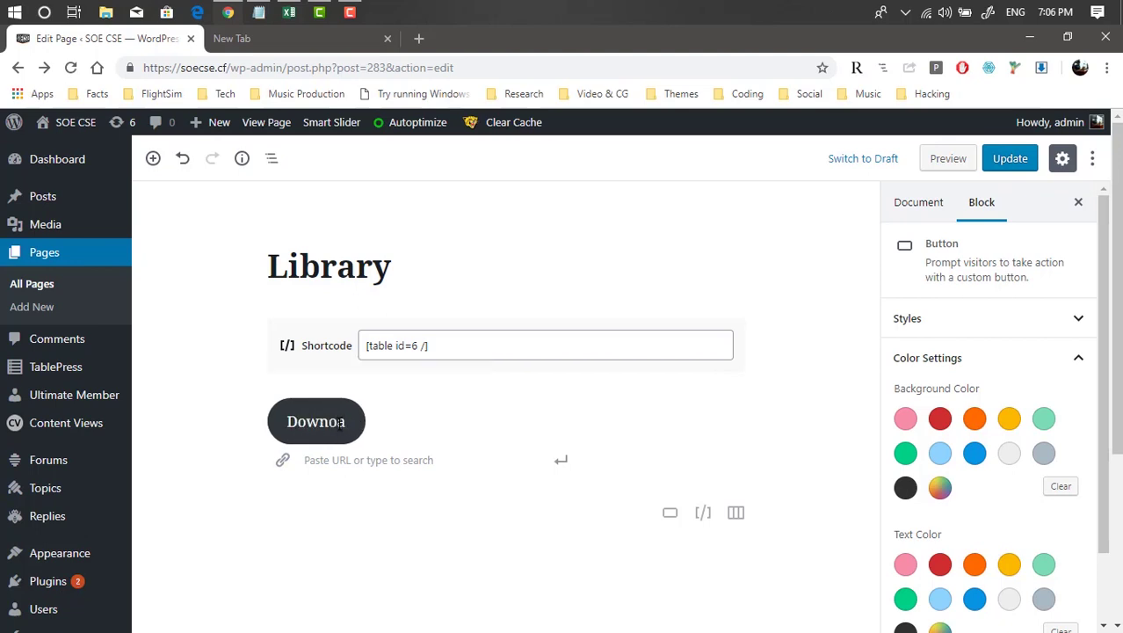
key("BackSpace")
key("BackSpace")
type("load")
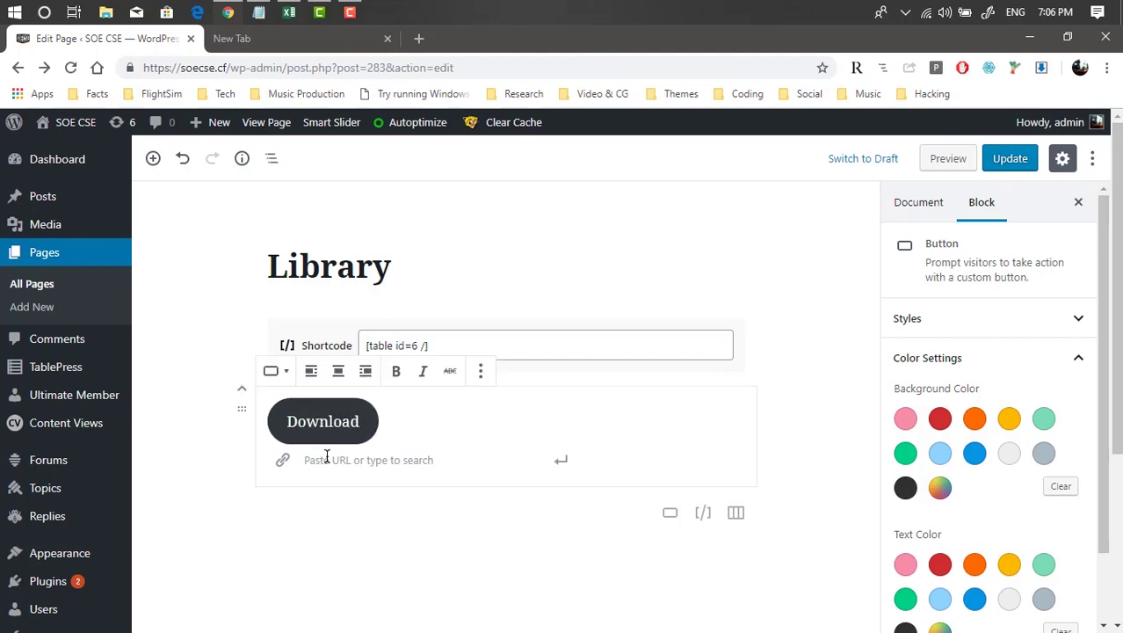
left_click(336, 464)
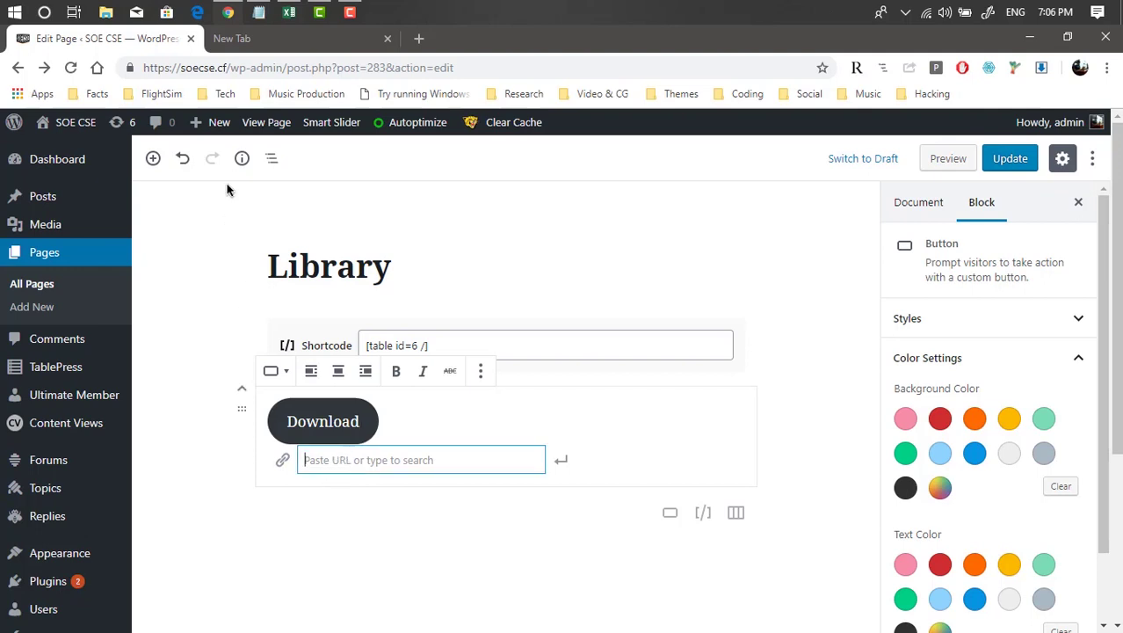
left_click_drag(230, 68, 123, 71)
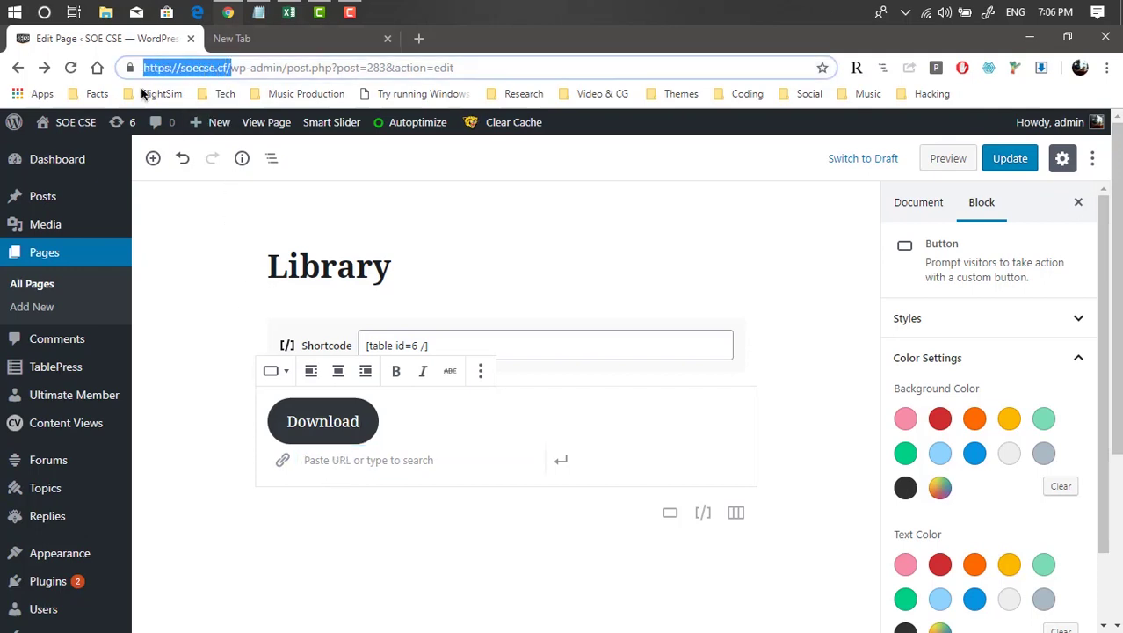
key("ctrl+c")
left_click(384, 458)
key("ctrl+v")
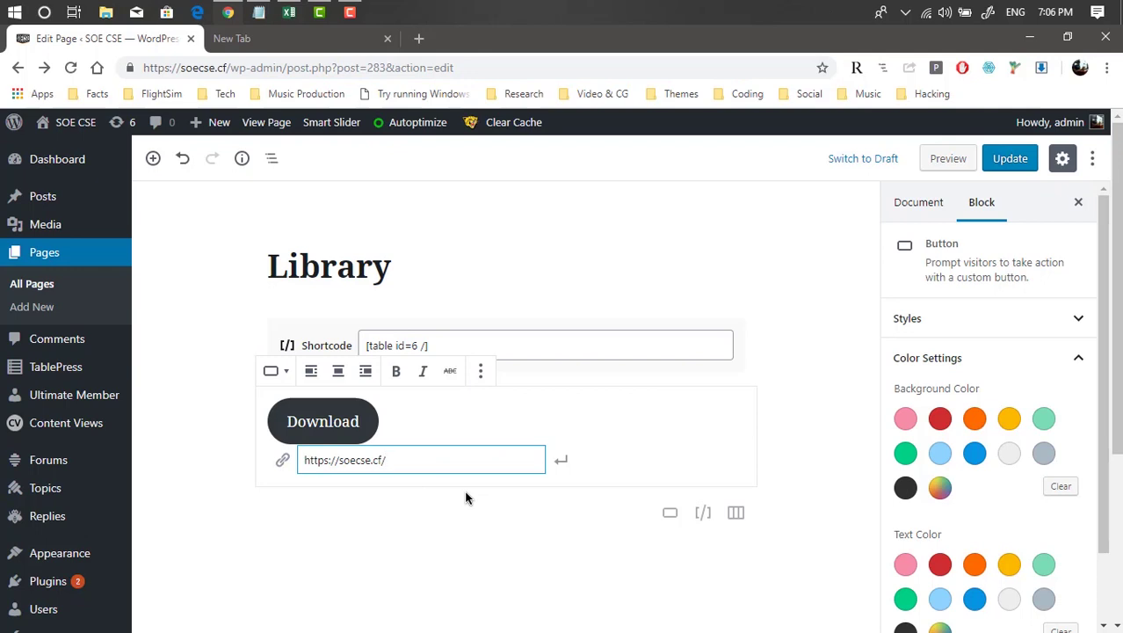
left_click(559, 463)
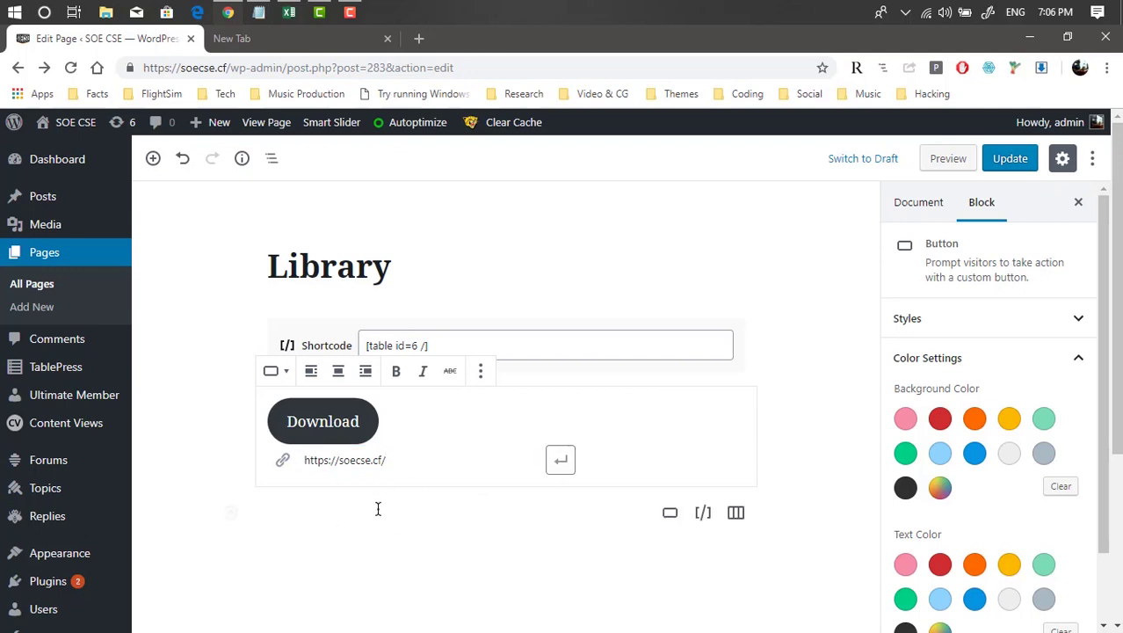
left_click(399, 533)
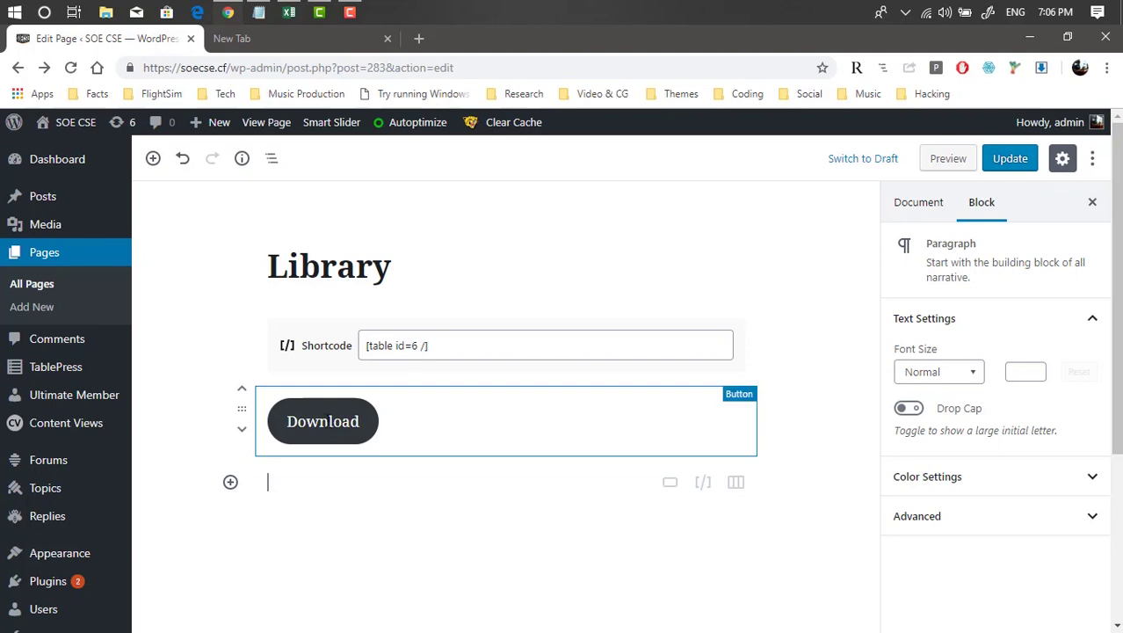
Show the Download button block as HTML and copy its whole code.
left_click(323, 422)
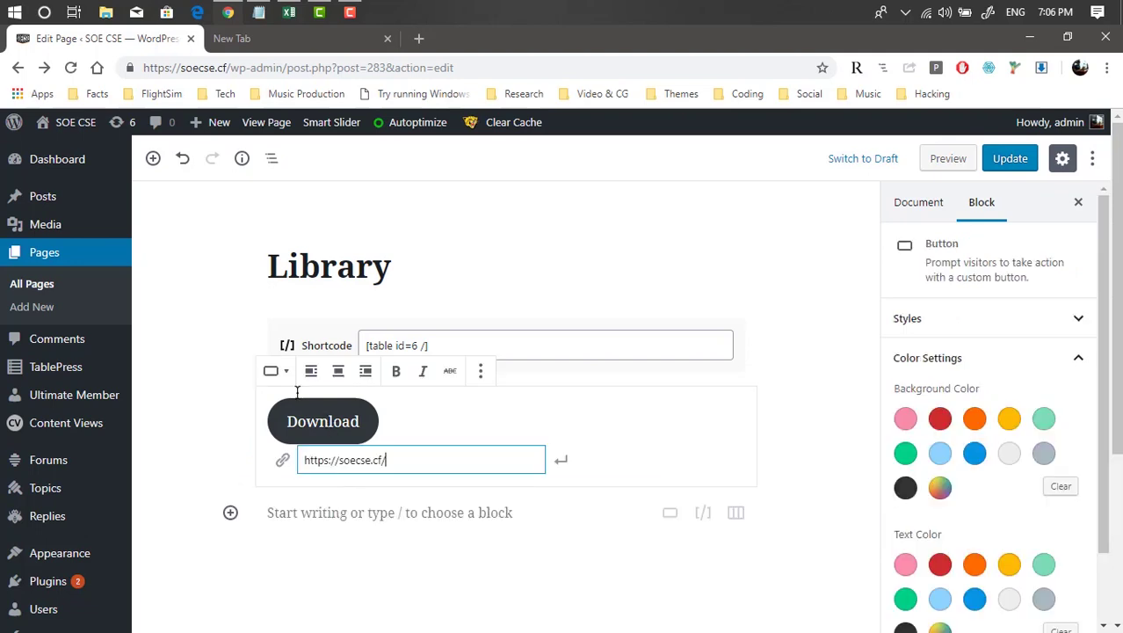
left_click(480, 370)
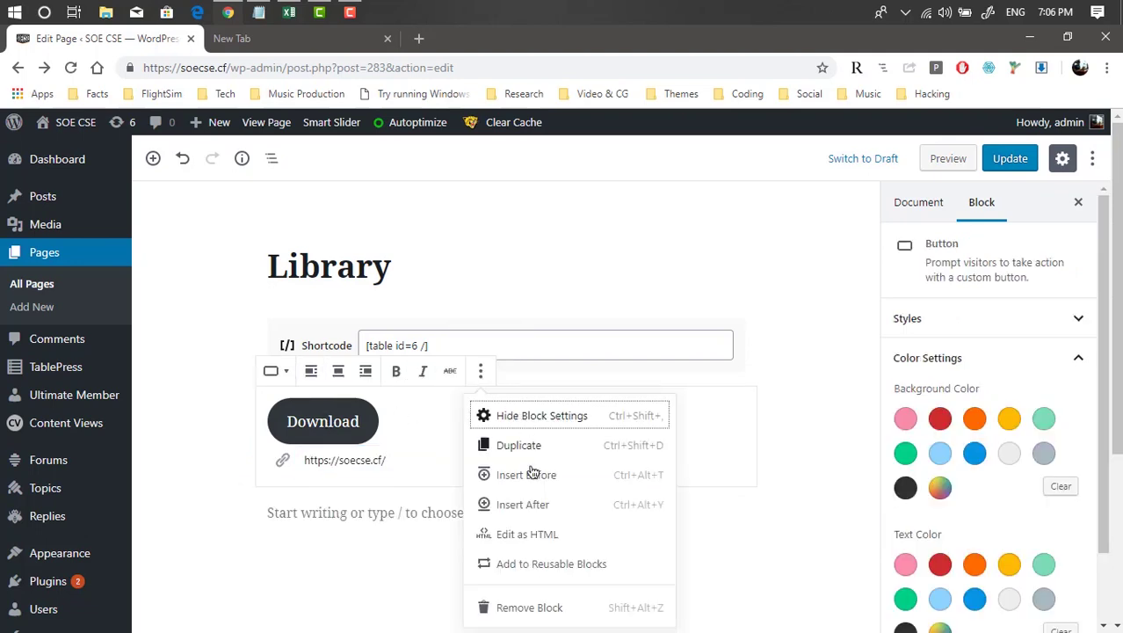
left_click(530, 535)
left_click_drag(266, 413, 568, 437)
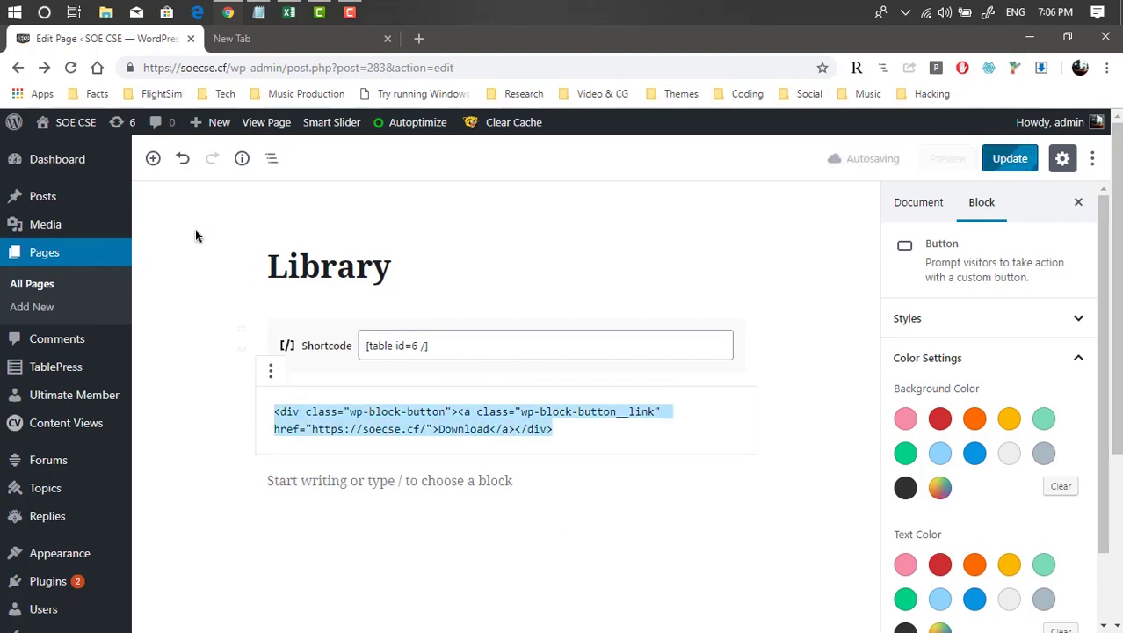
scroll(88, 491, "down", 1)
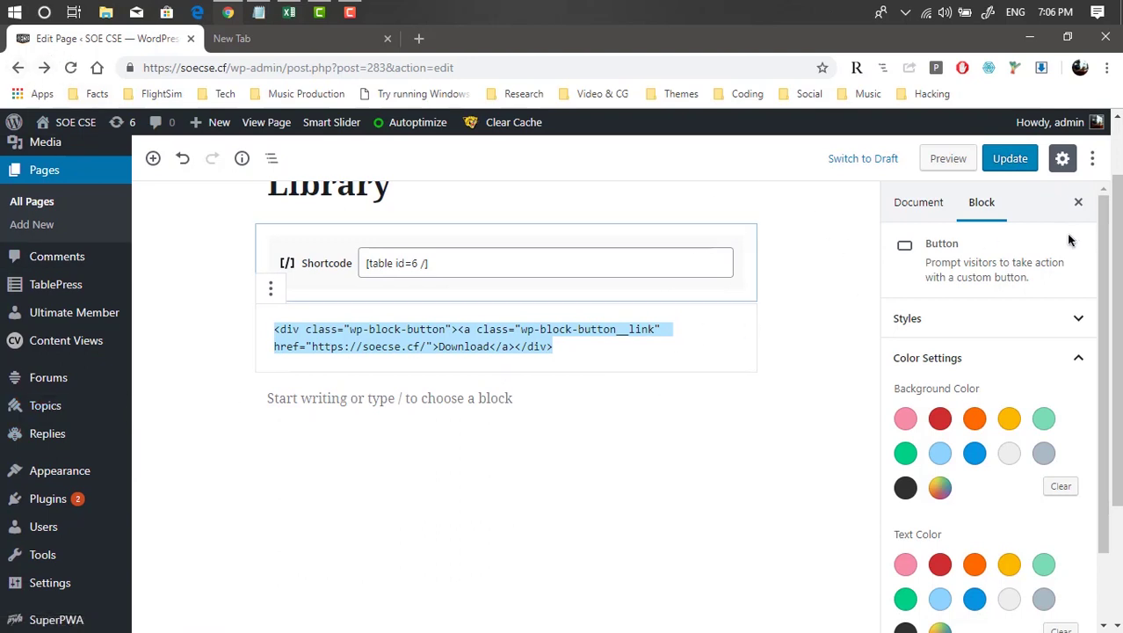
Return to the Library table's editor and replace the link in row 2 of the download column with the copied button HTML.
left_click(17, 68)
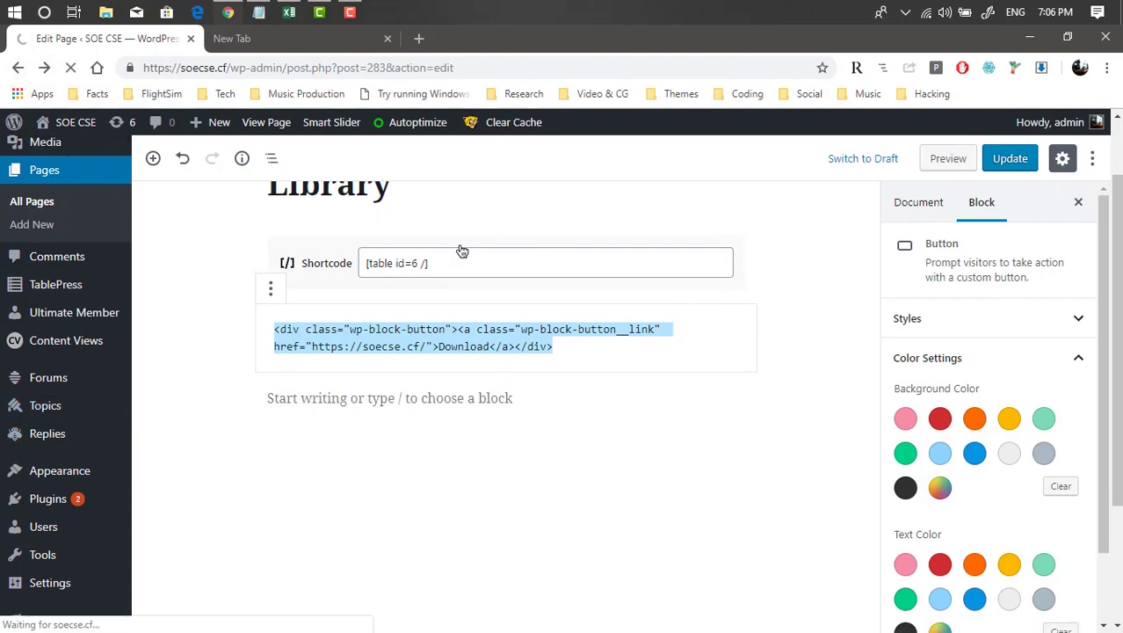
left_click(641, 164)
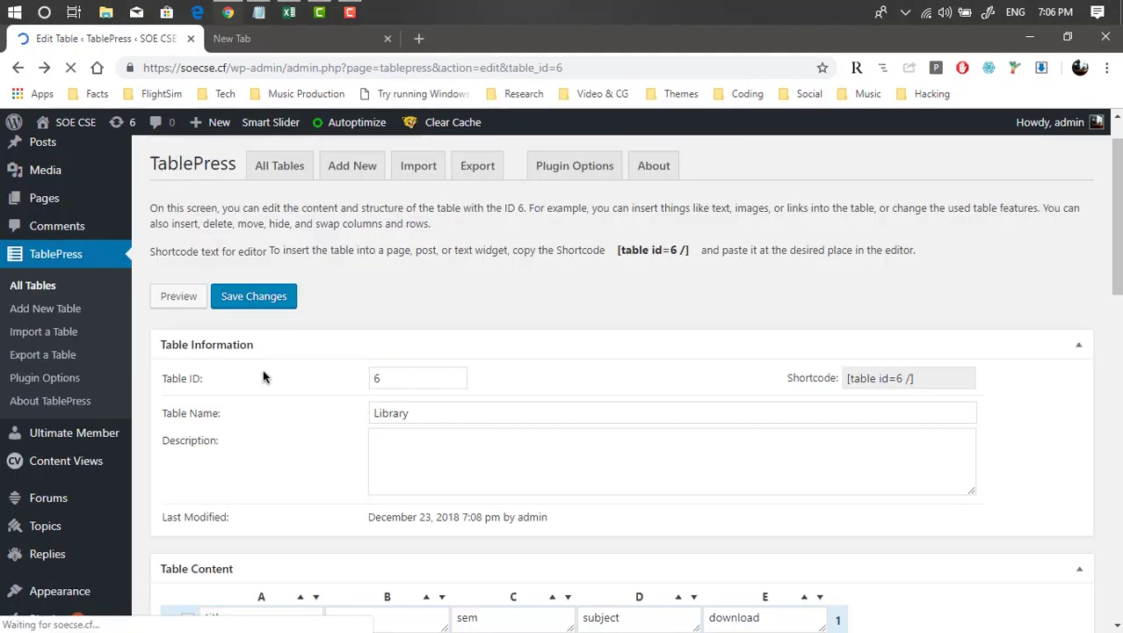
scroll(262, 376, "down", 5)
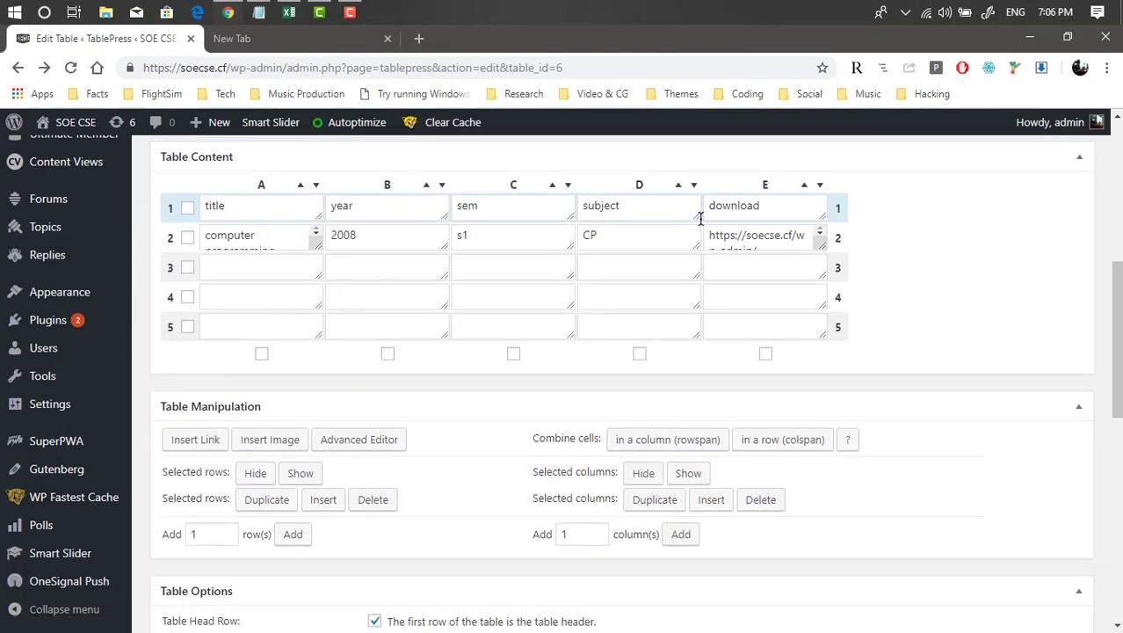
left_click(705, 228)
key("ctrl+a")
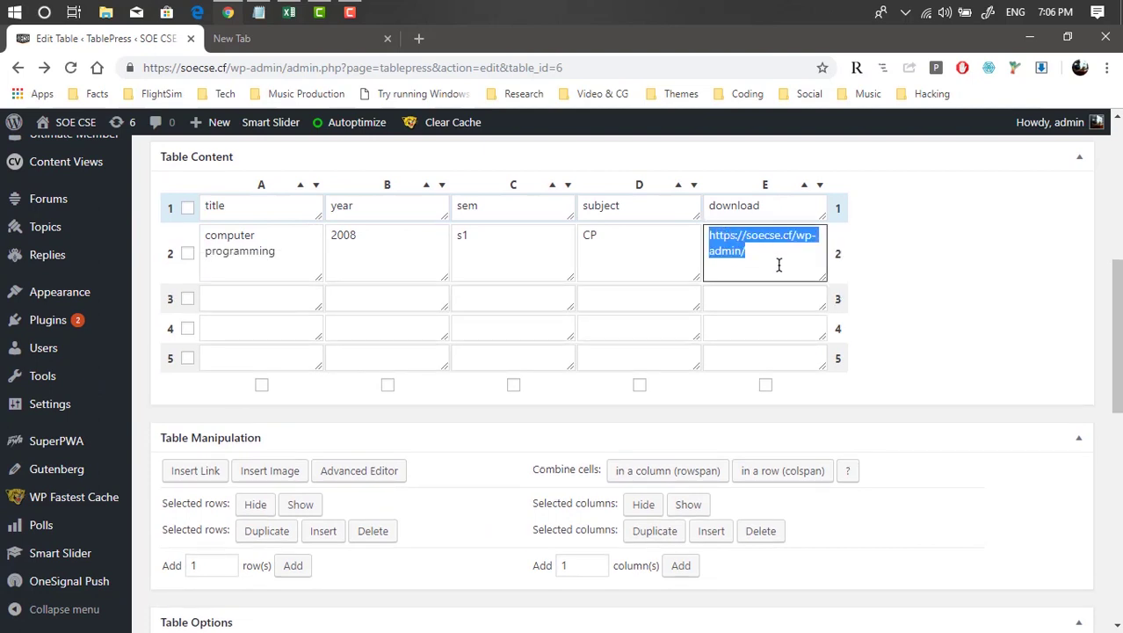
key("ctrl+v")
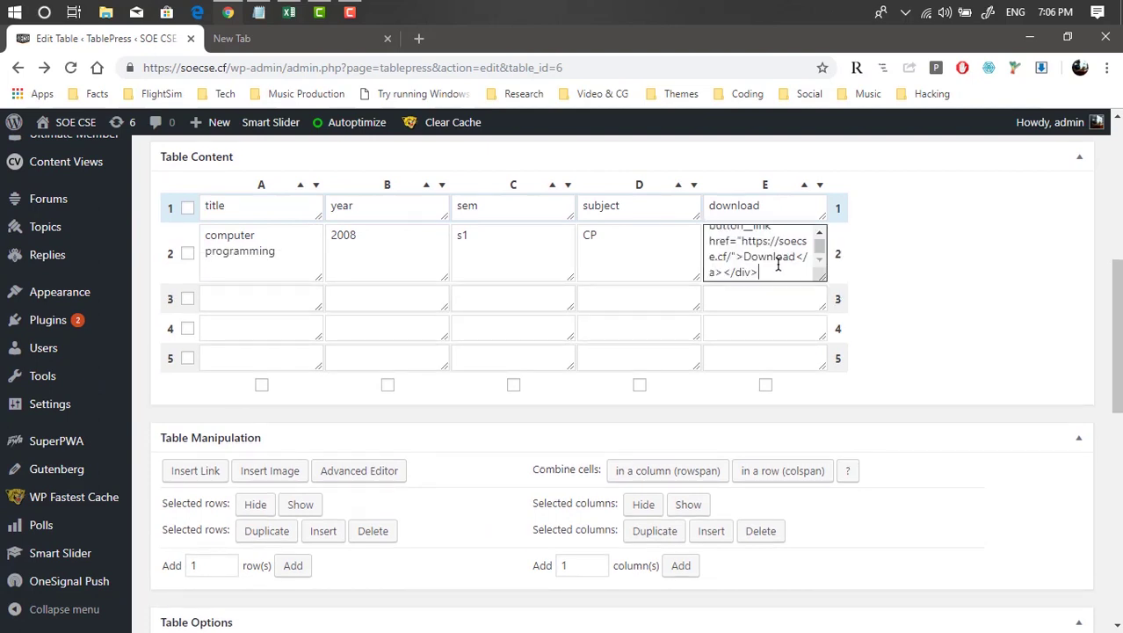
Save the changes to the Library table.
scroll(775, 263, "up", 2)
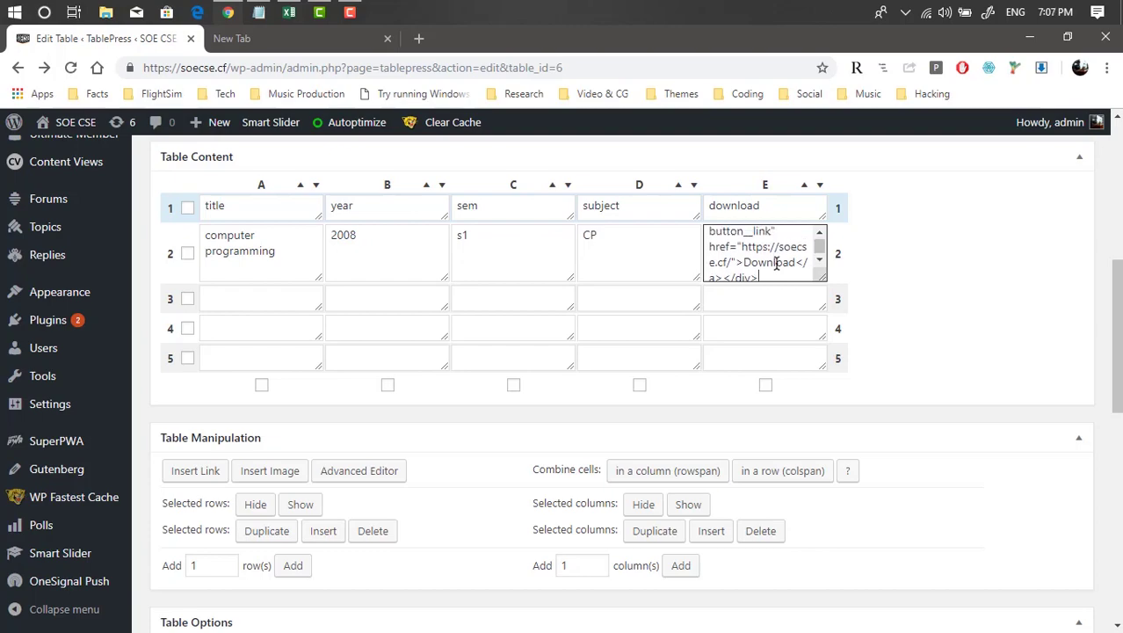
scroll(376, 497, "down", 3)
scroll(225, 507, "down", 5)
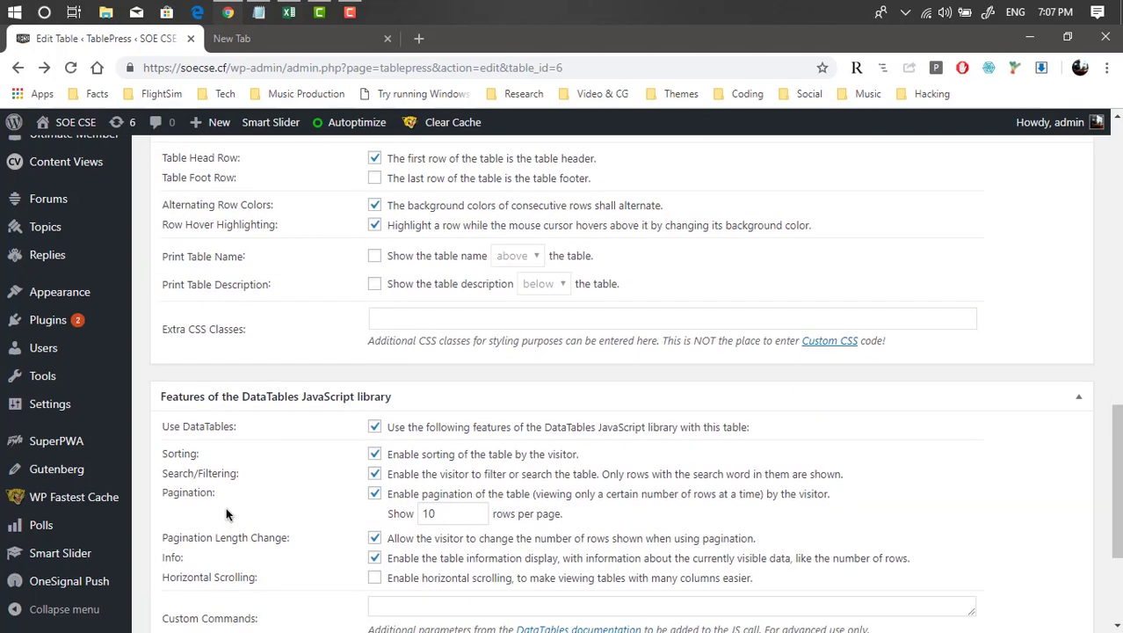
left_click(251, 484)
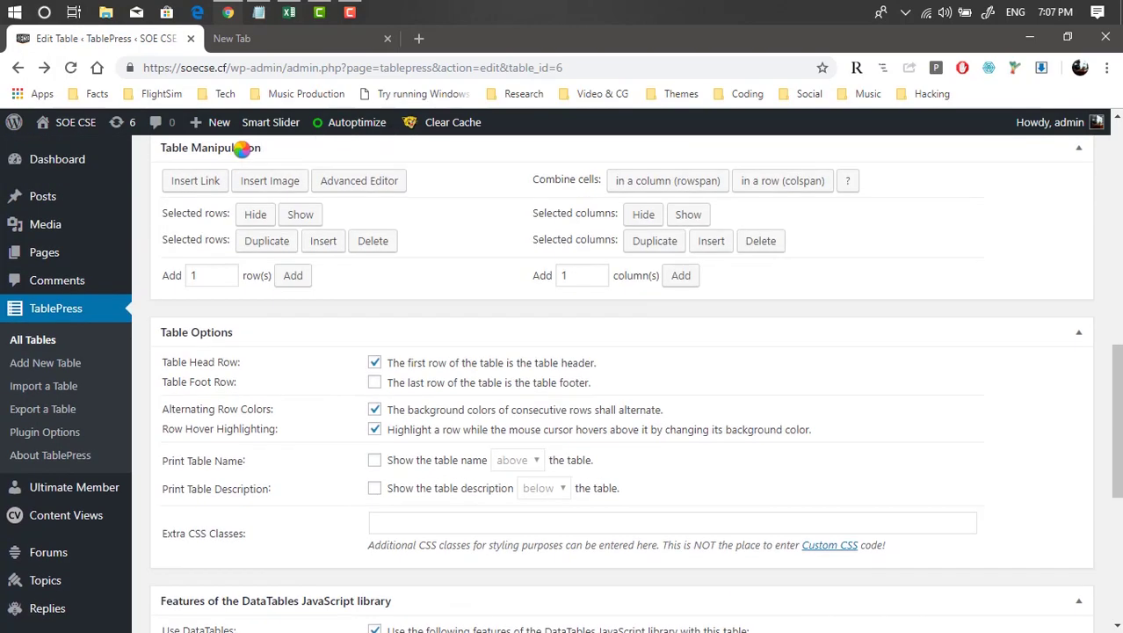
Open the published Library page in a separate browser tab and check the table's download column.
middle_click(44, 67)
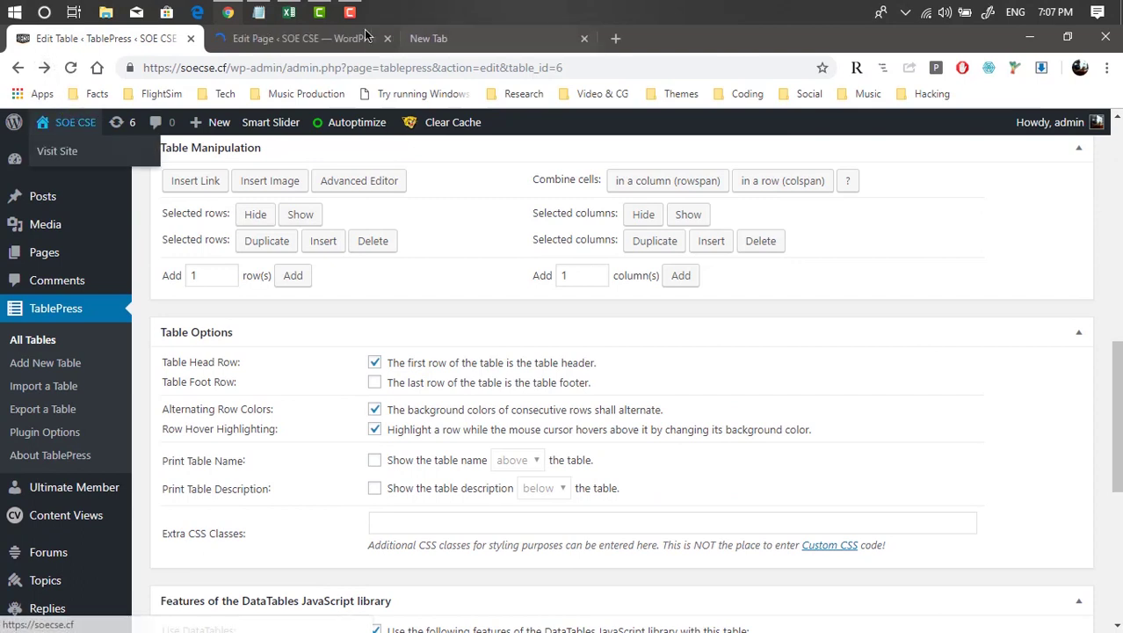
left_click(334, 38)
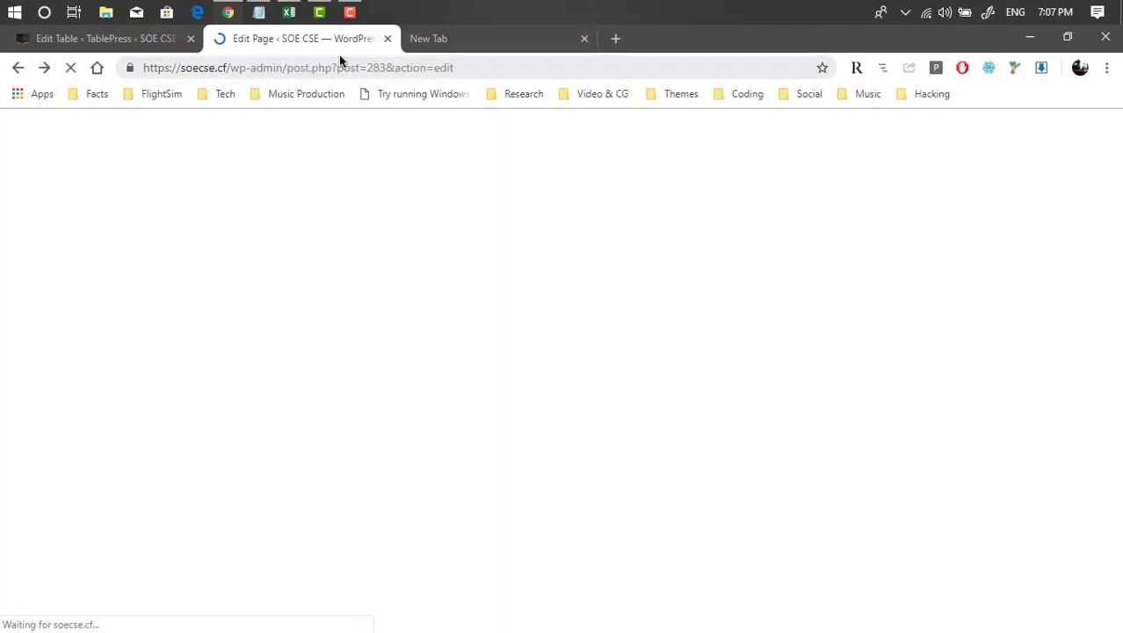
middle_click(41, 69)
left_click(389, 39)
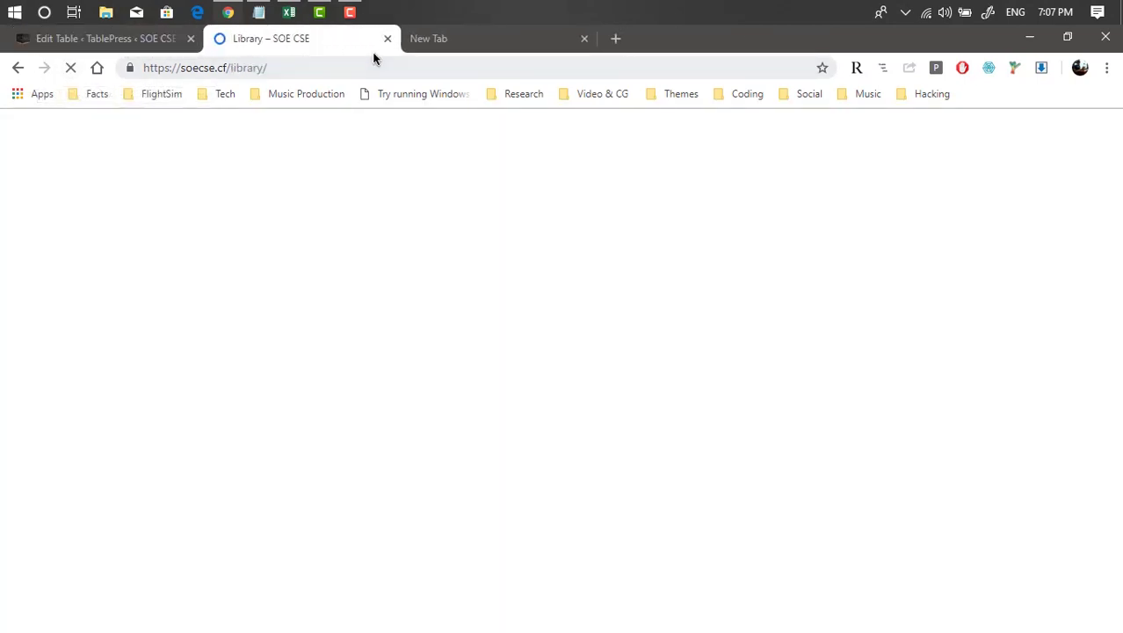
scroll(829, 509, "down", 2)
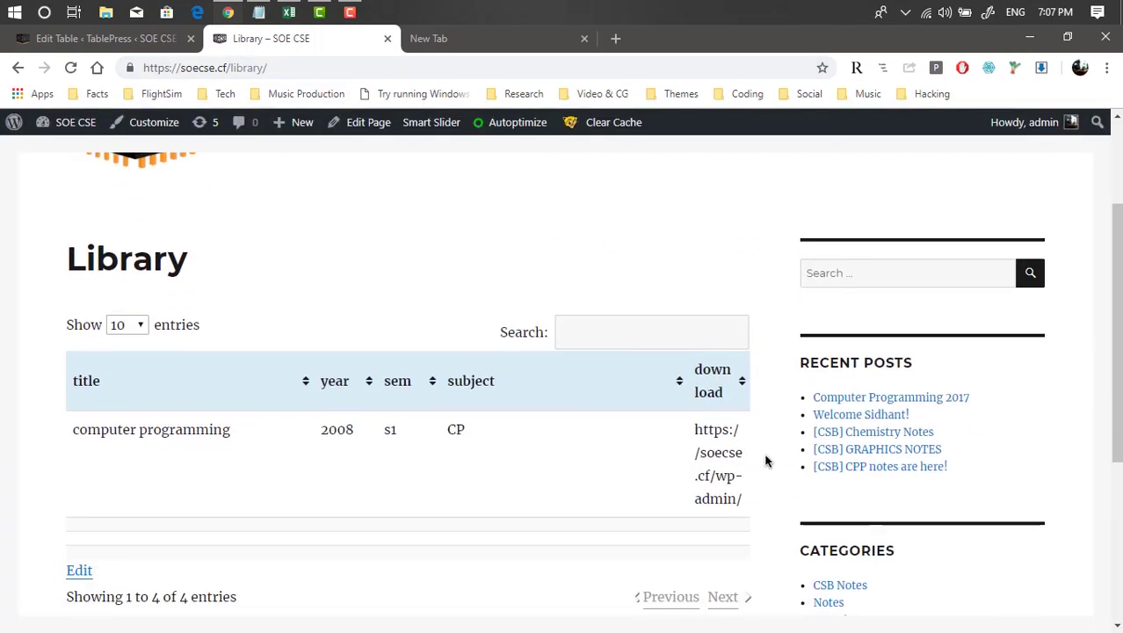
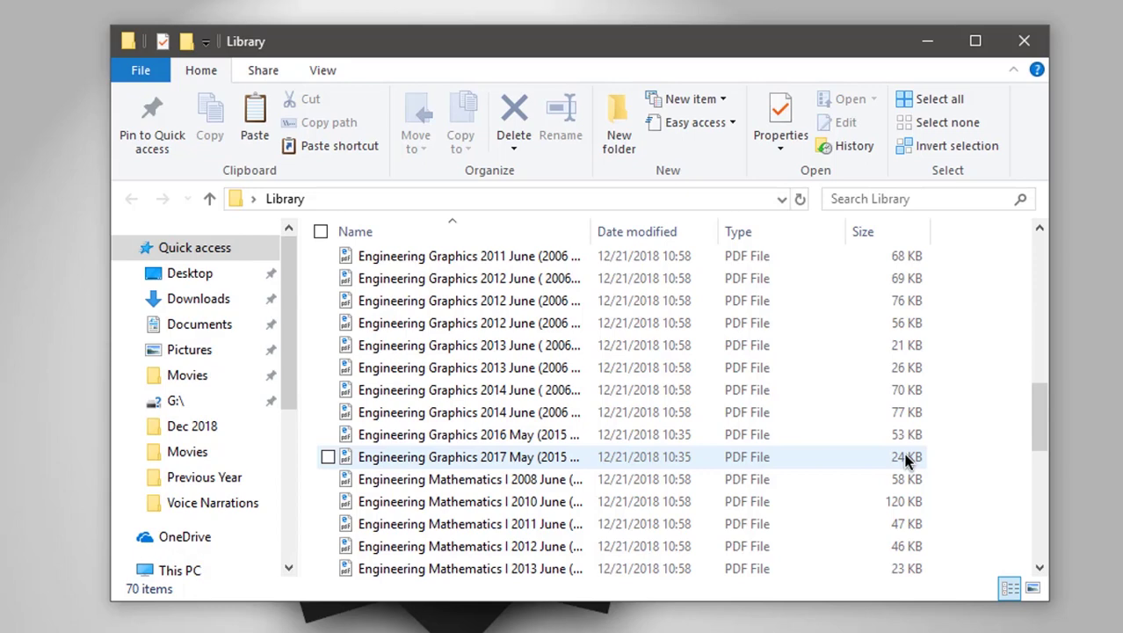
Switch from the Library folder to a Command Prompt window started with the Run command cmd.
scroll(907, 457, "up", 12)
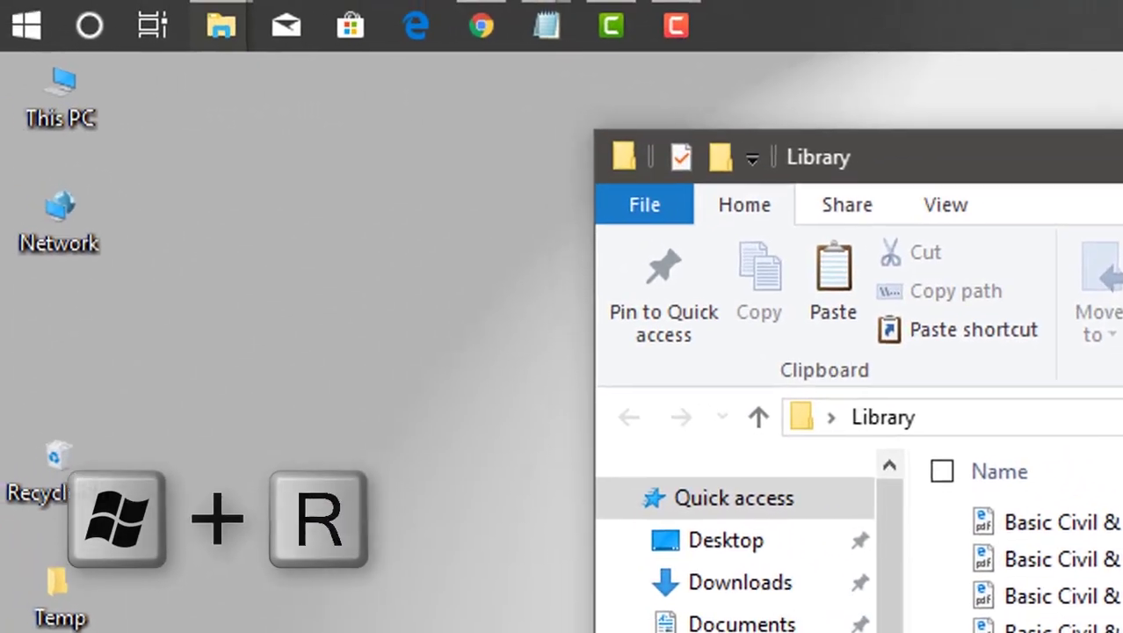
key("super+r")
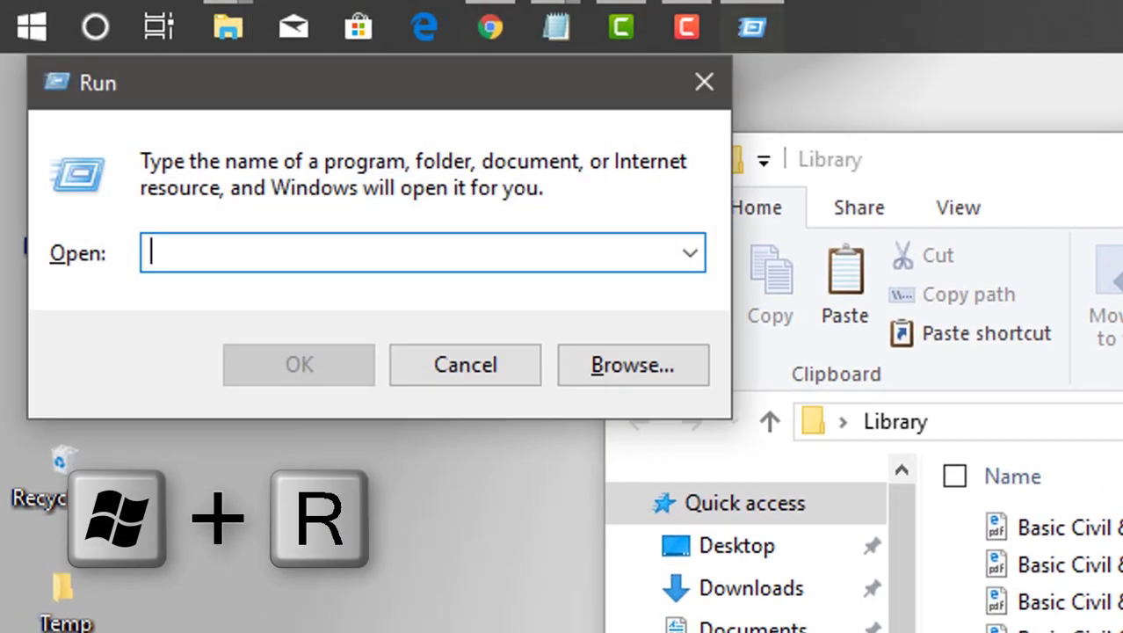
type("cmd")
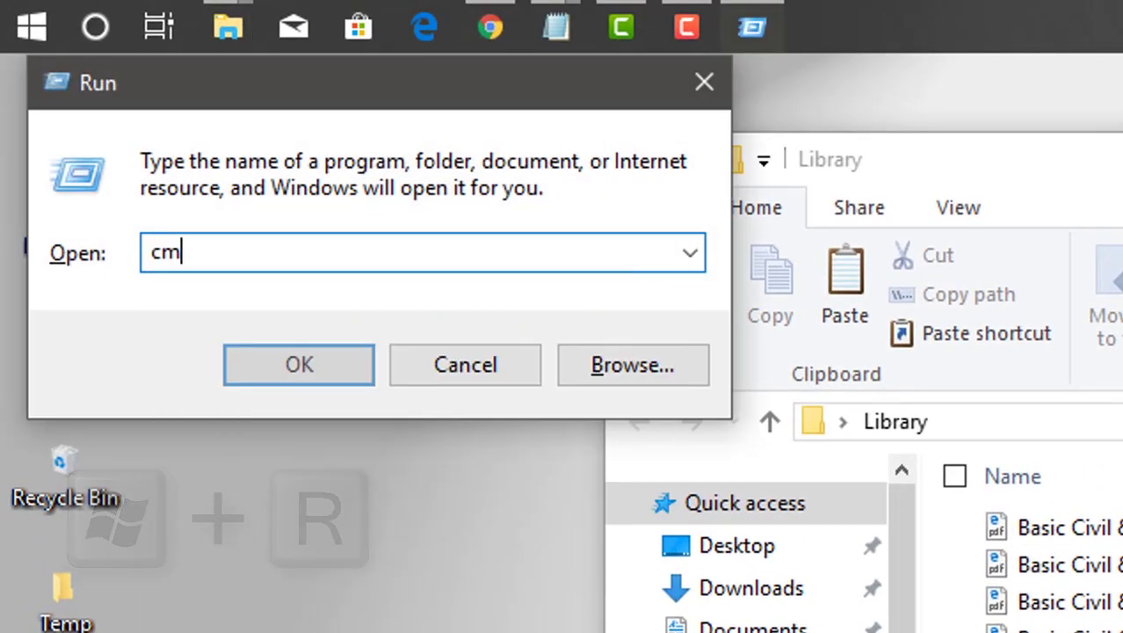
key("Return")
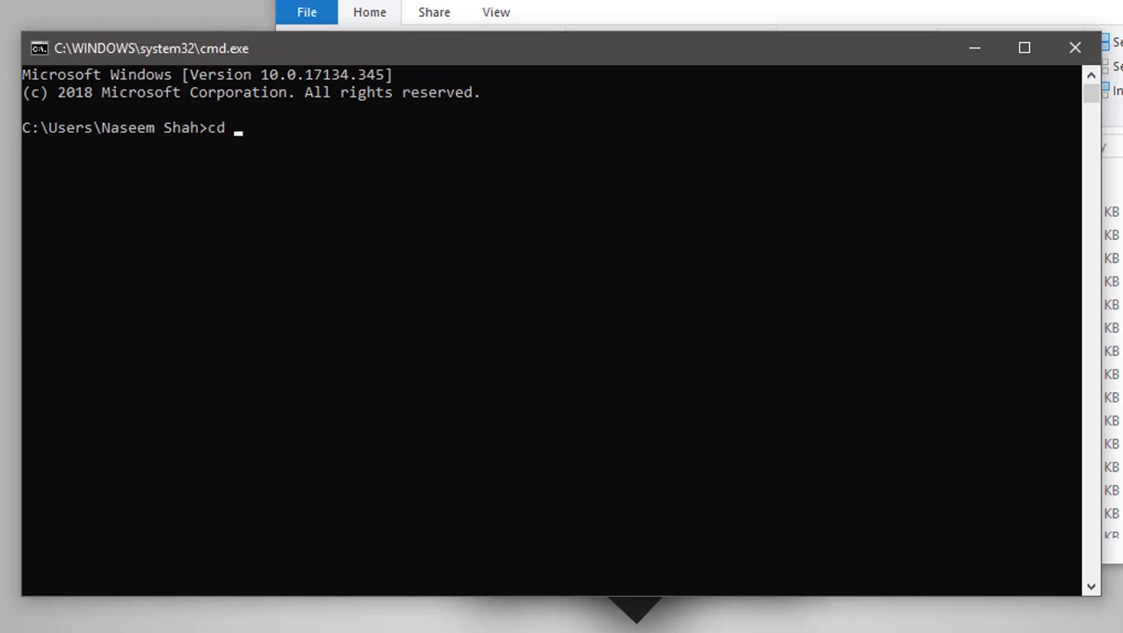
Copy the desktop Library folder's path from File Explorer and change the Command Prompt's directory to it with cd.
left_click(1060, 30)
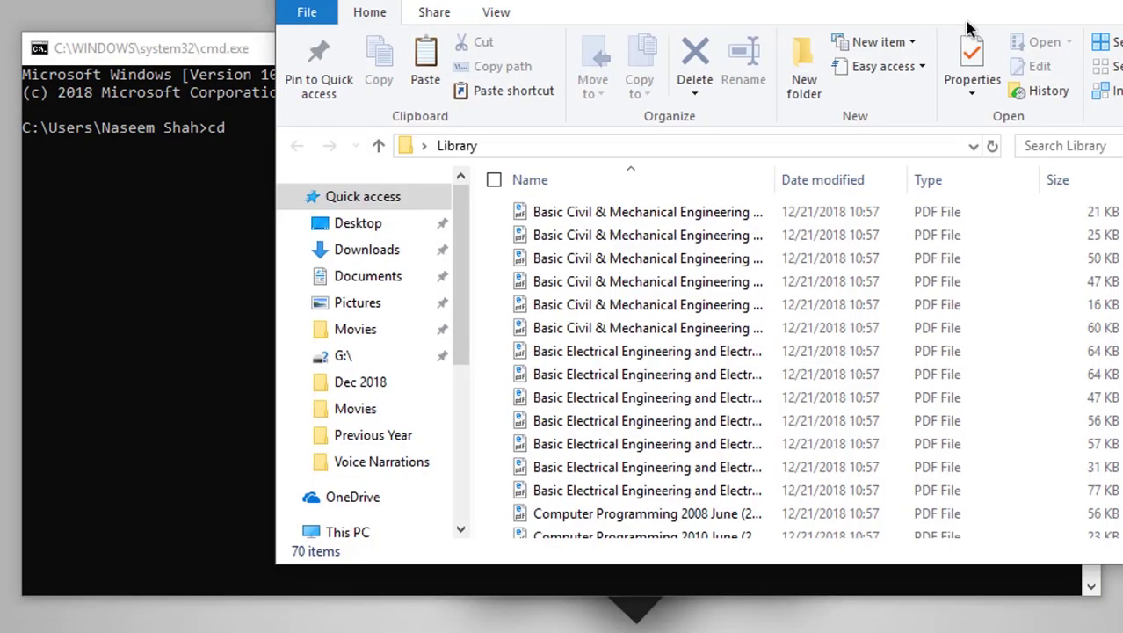
left_click(639, 147)
key("ctrl+c")
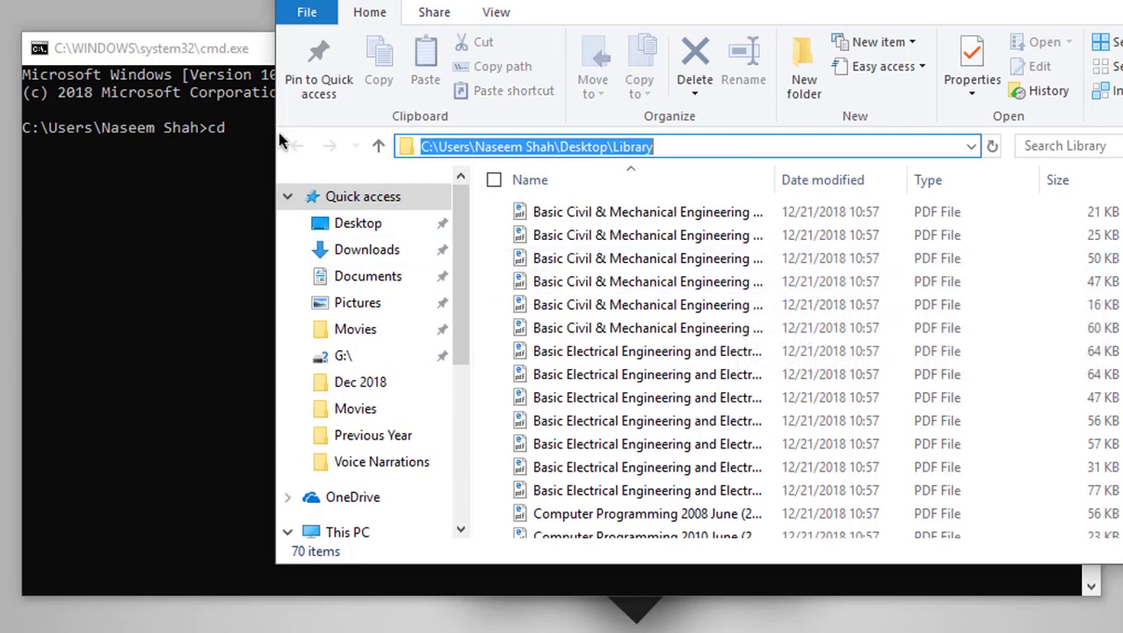
left_click(245, 46)
type("cd")
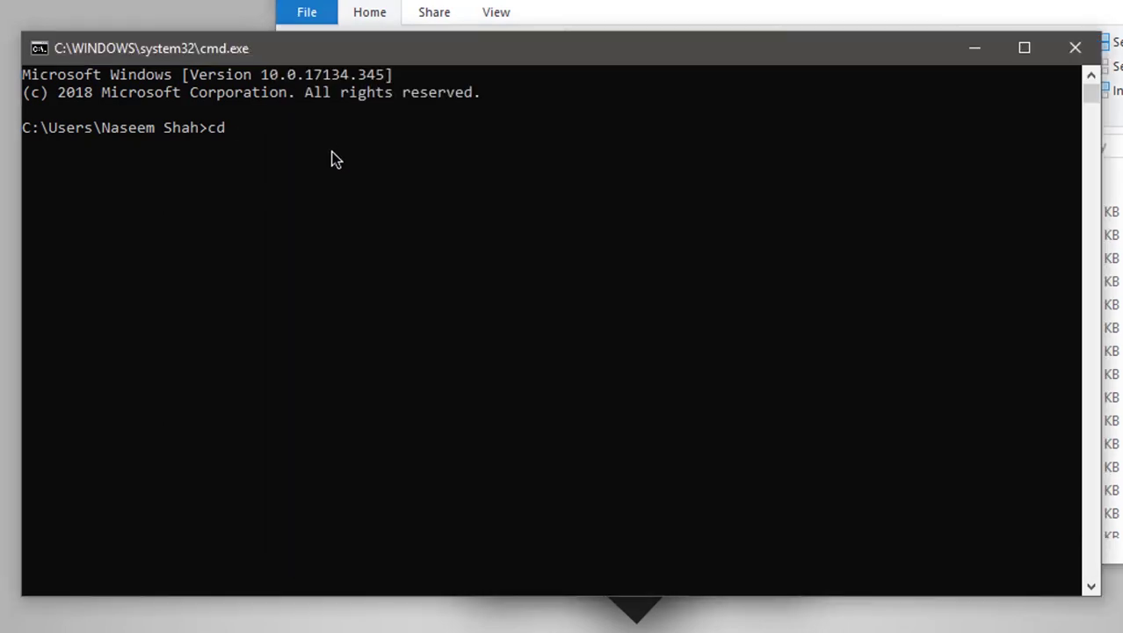
key("ctrl+v")
key("Return")
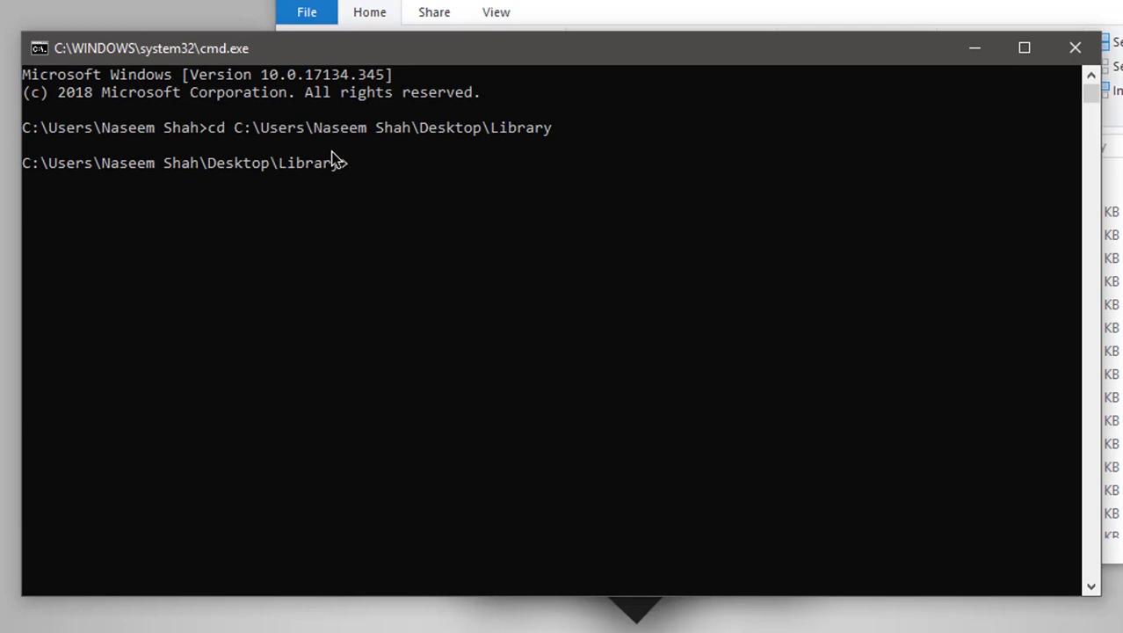
left_click_drag(341, 178, 37, 167)
right_click(36, 166)
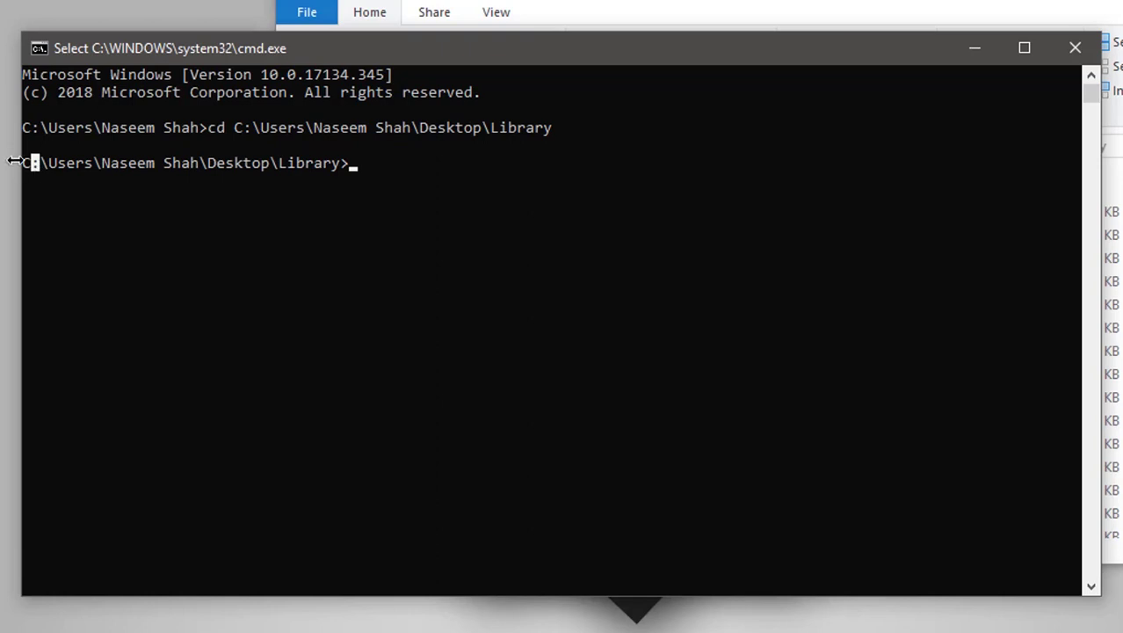
left_click(371, 171)
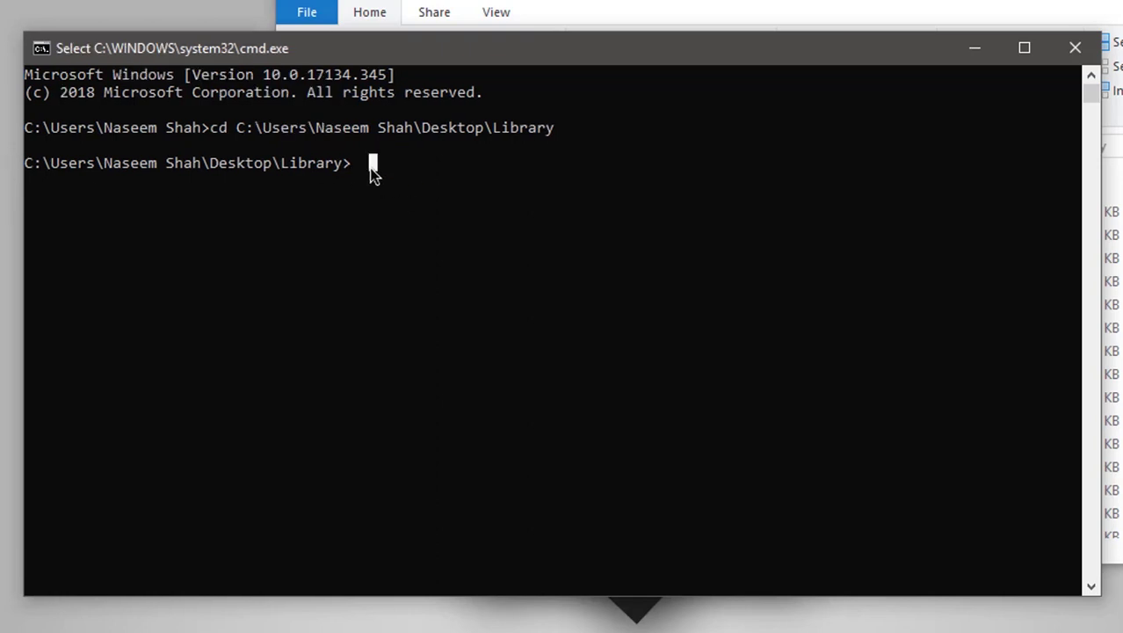
right_click(371, 173)
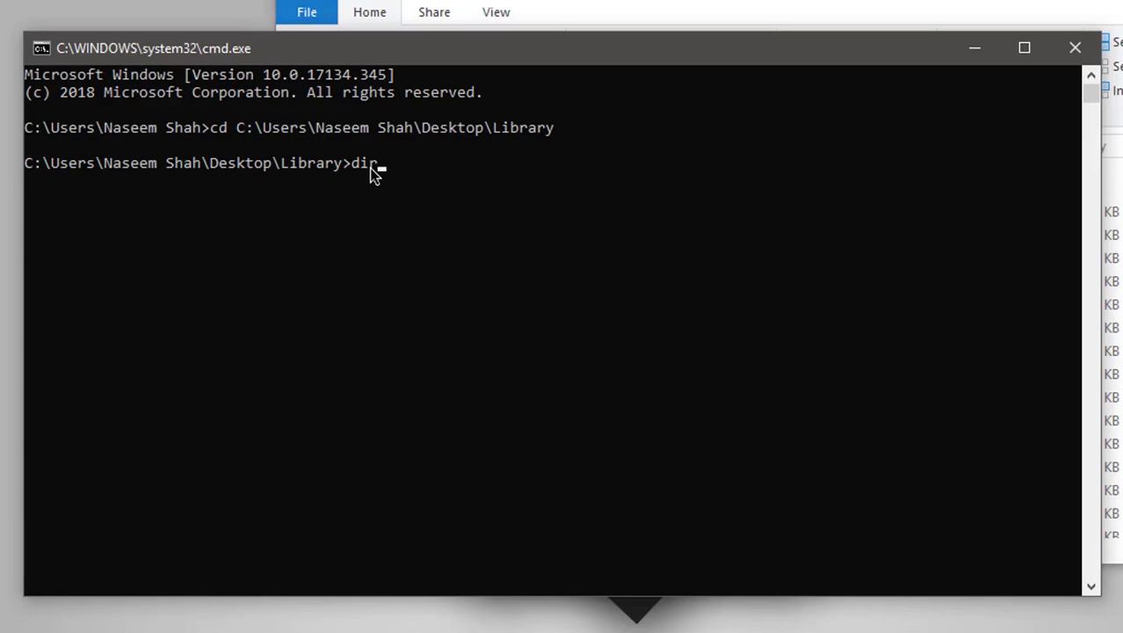
List the Library folder's contents with dir and look through the PDF file names from beginning to end.
key("Return")
scroll(535, 246, "up", 14)
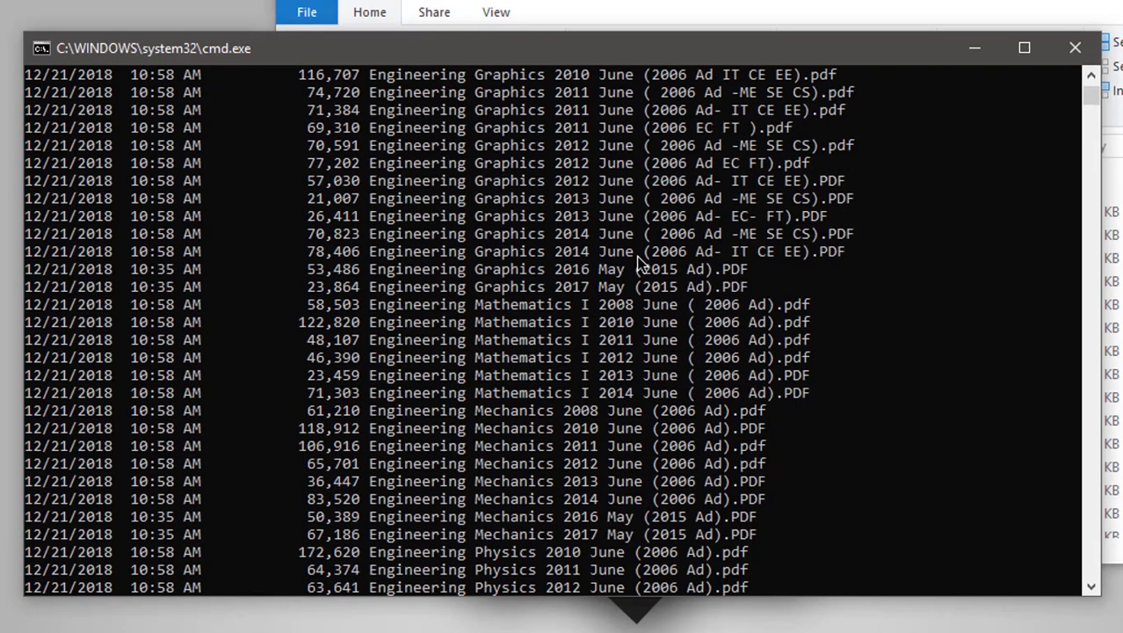
scroll(540, 170, "up", 5)
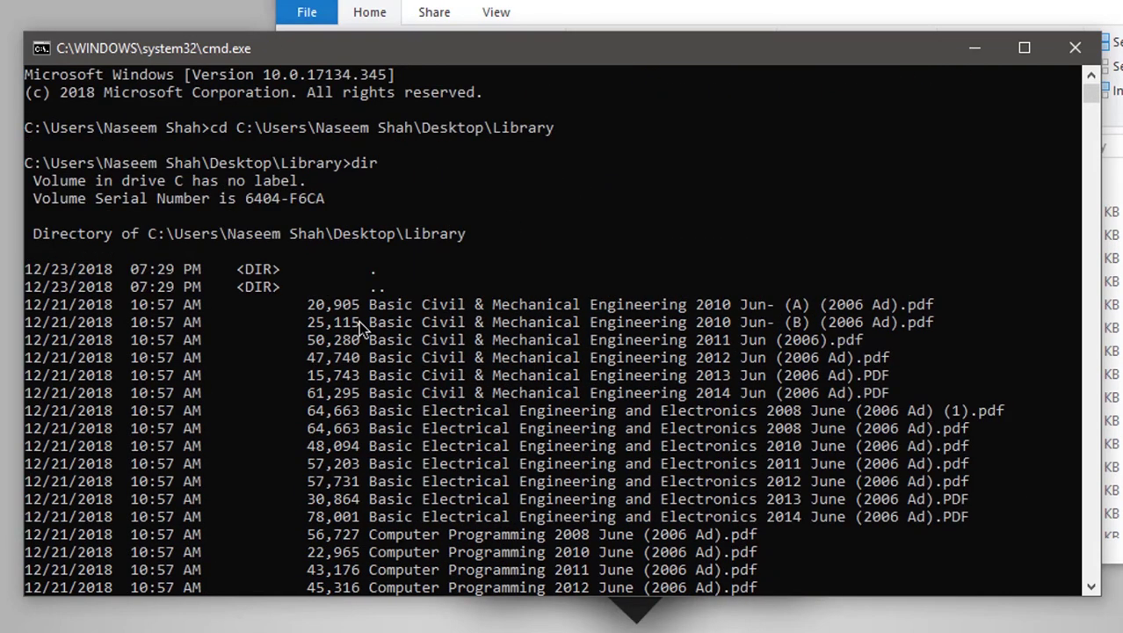
left_click_drag(360, 304, 487, 390)
scroll(487, 390, "down", 3)
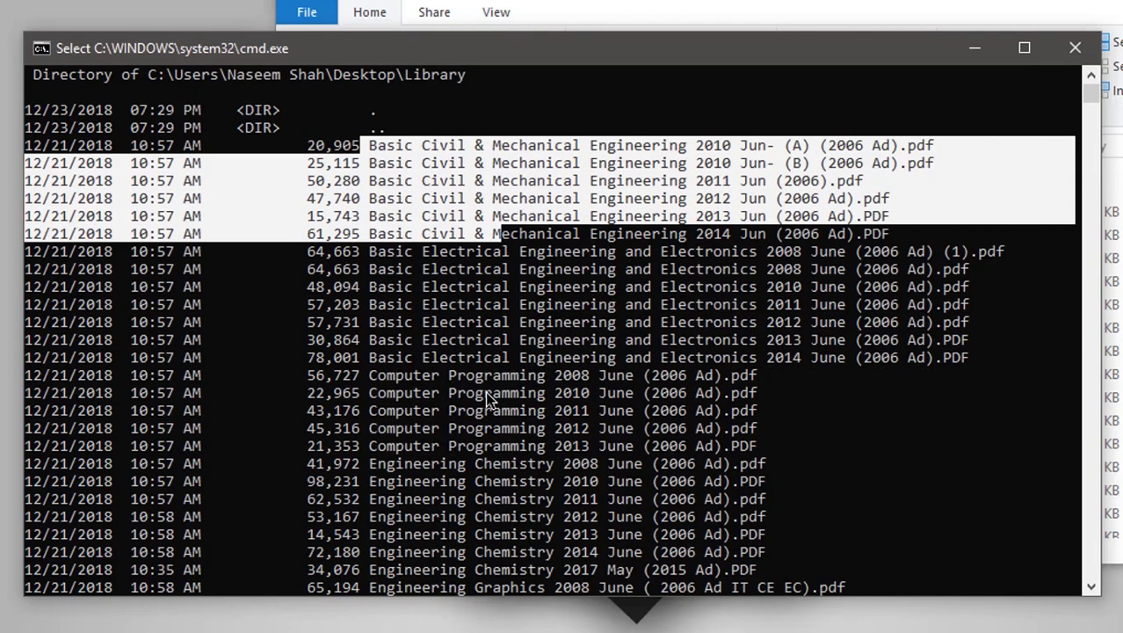
left_click(485, 390)
scroll(485, 391, "down", 5)
scroll(487, 392, "down", 5)
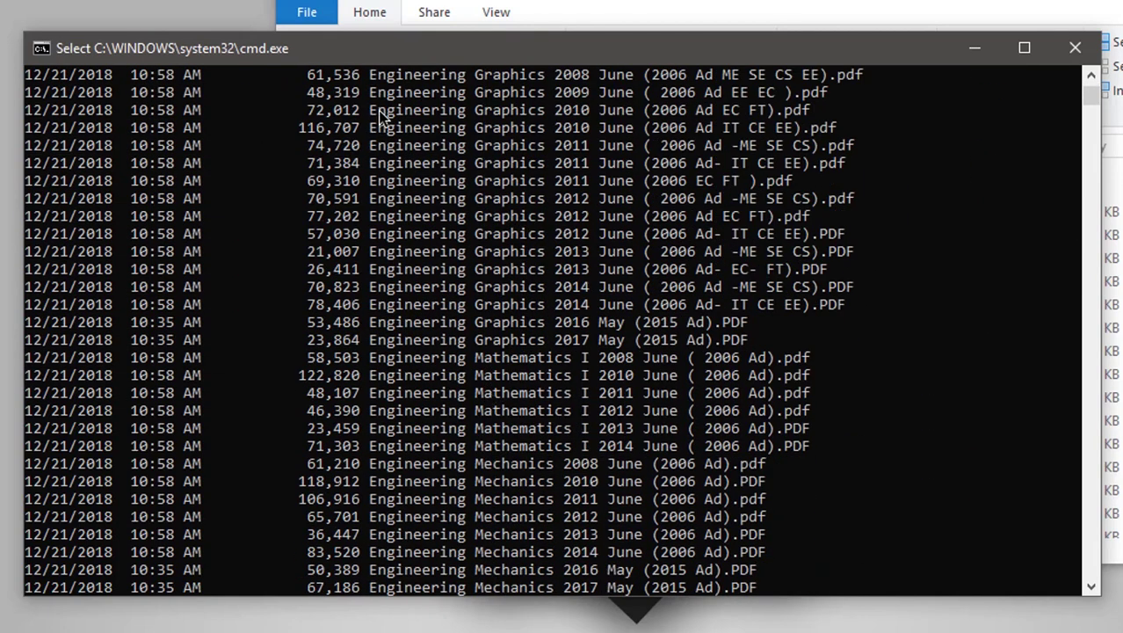
scroll(475, 427, "down", 3)
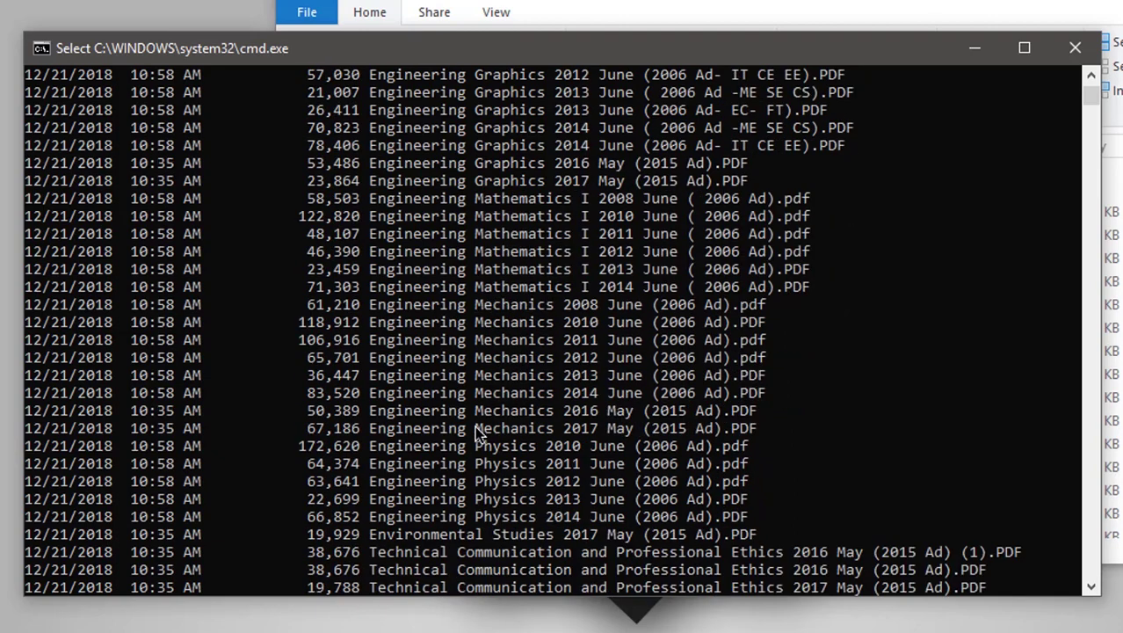
scroll(475, 427, "down", 2)
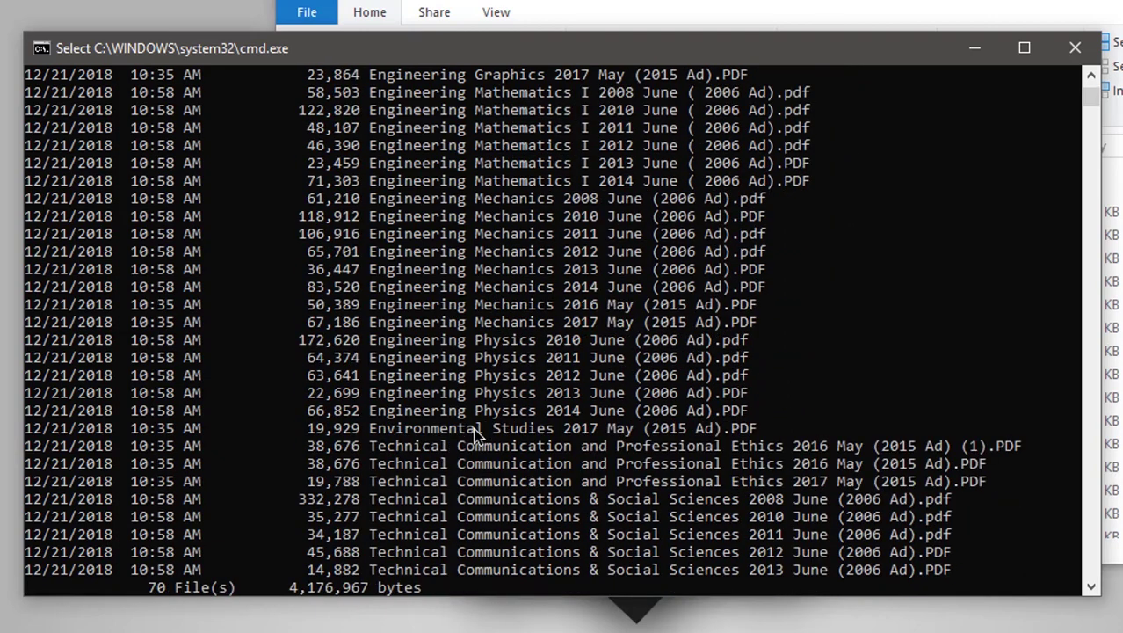
scroll(474, 433, "down", 5)
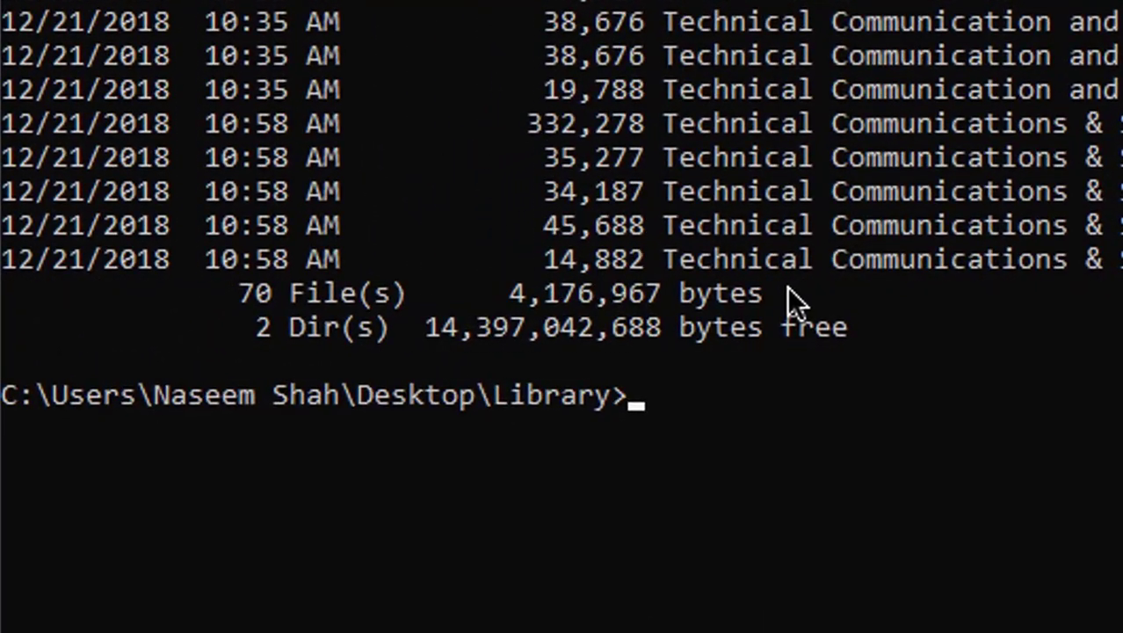
Export the Library folder's directory listing to a text file with the command dir > list.txt.
type("dir >")
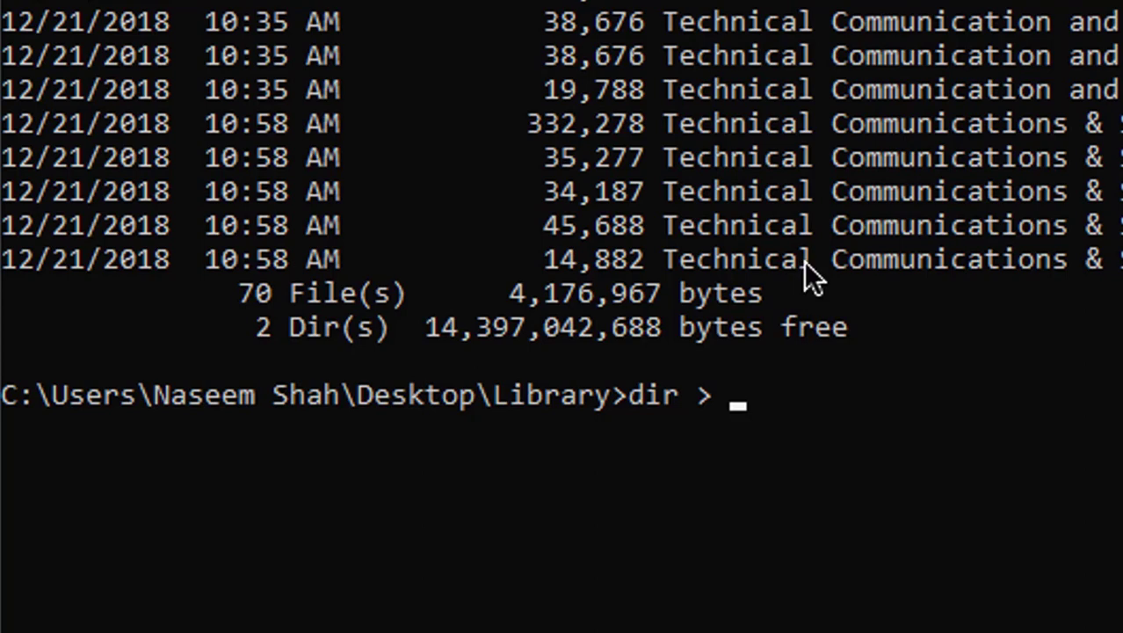
type("list")
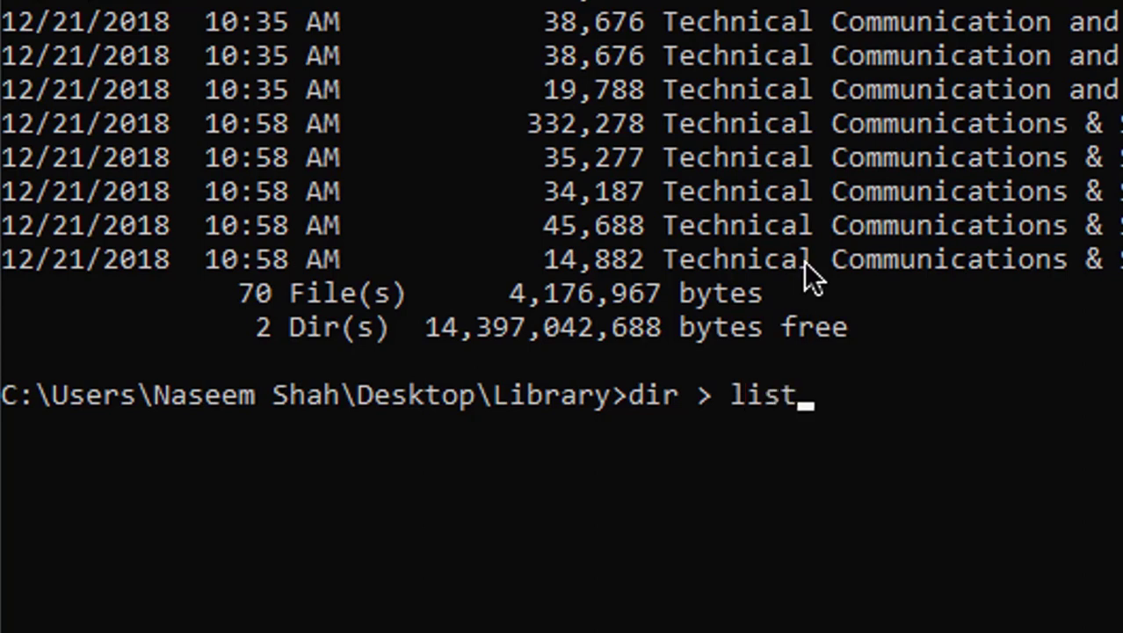
type(".tx")
key("BackSpace")
type("txt")
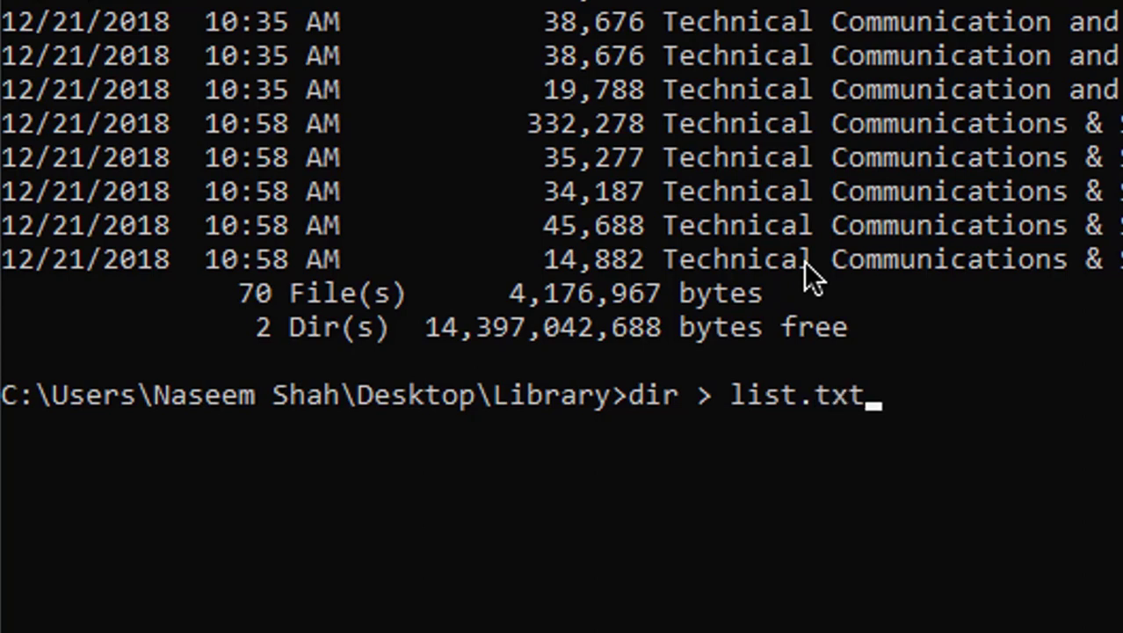
key("Return")
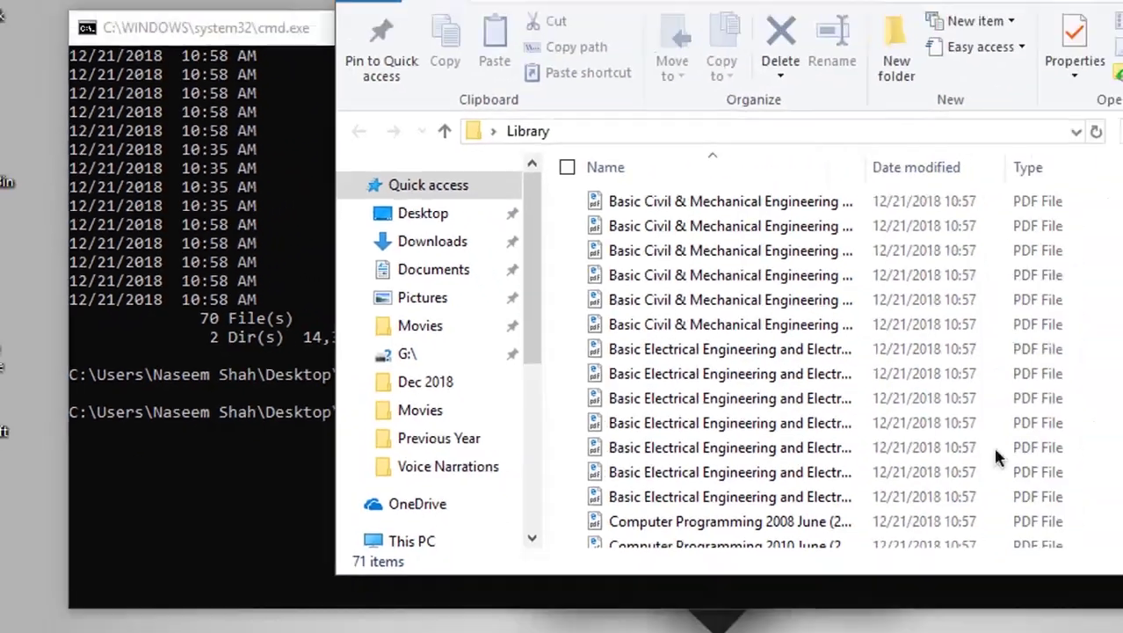
Find list.txt among the PDF files in the Library folder and open it in Notepad.
scroll(587, 403, "down", 6)
scroll(587, 402, "down", 5)
scroll(585, 397, "up", 10)
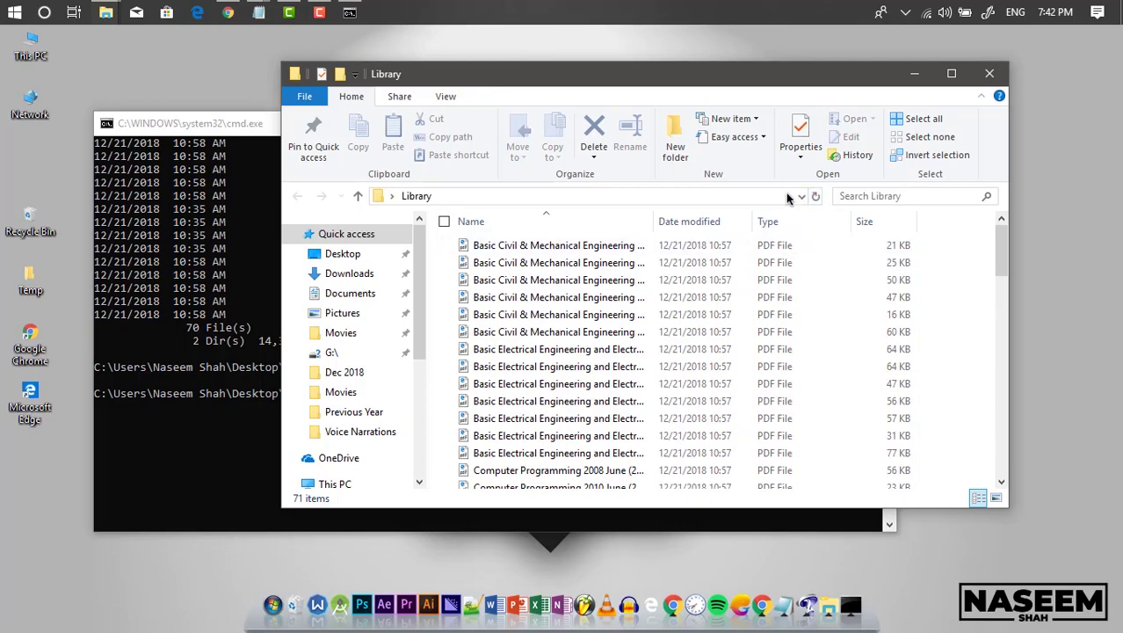
scroll(777, 307, "down", 10)
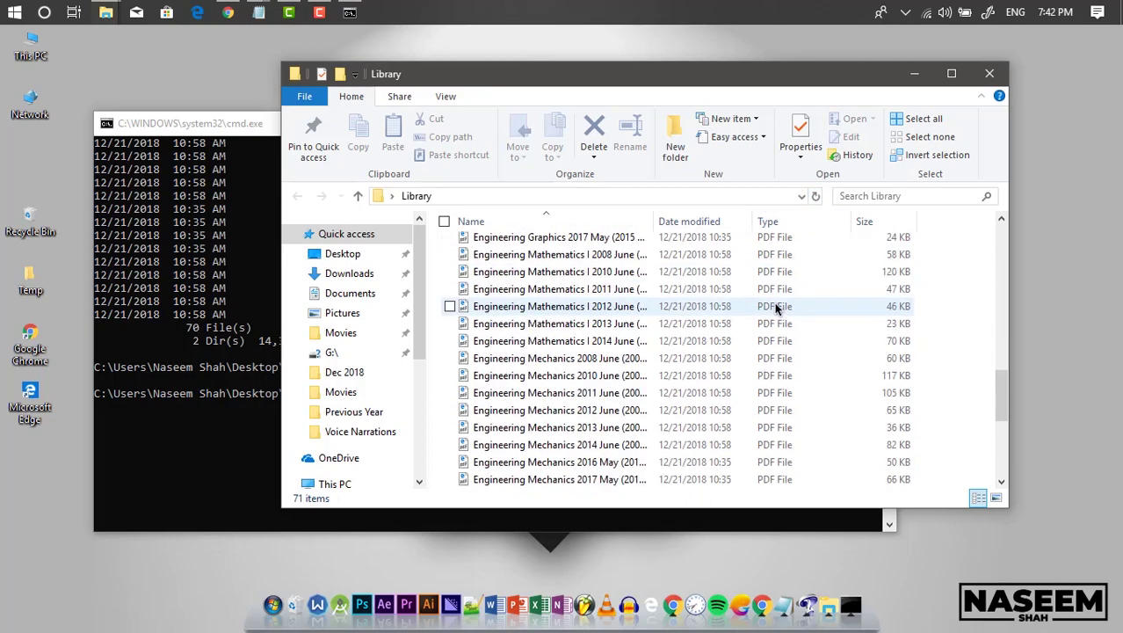
scroll(775, 308, "down", 5)
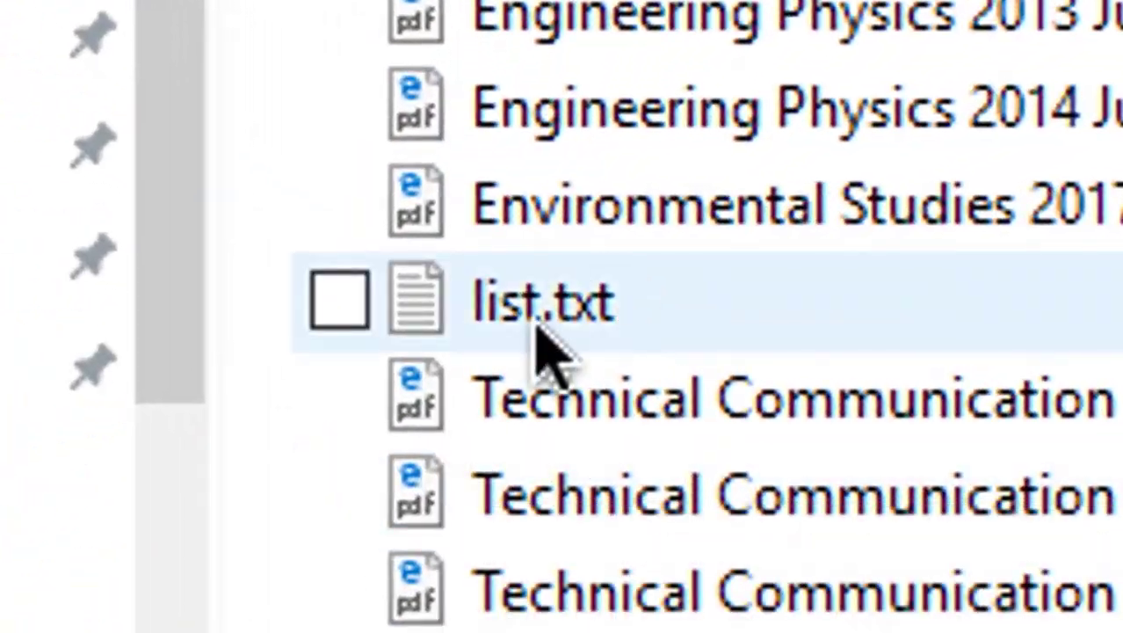
mouse_move(483, 346)
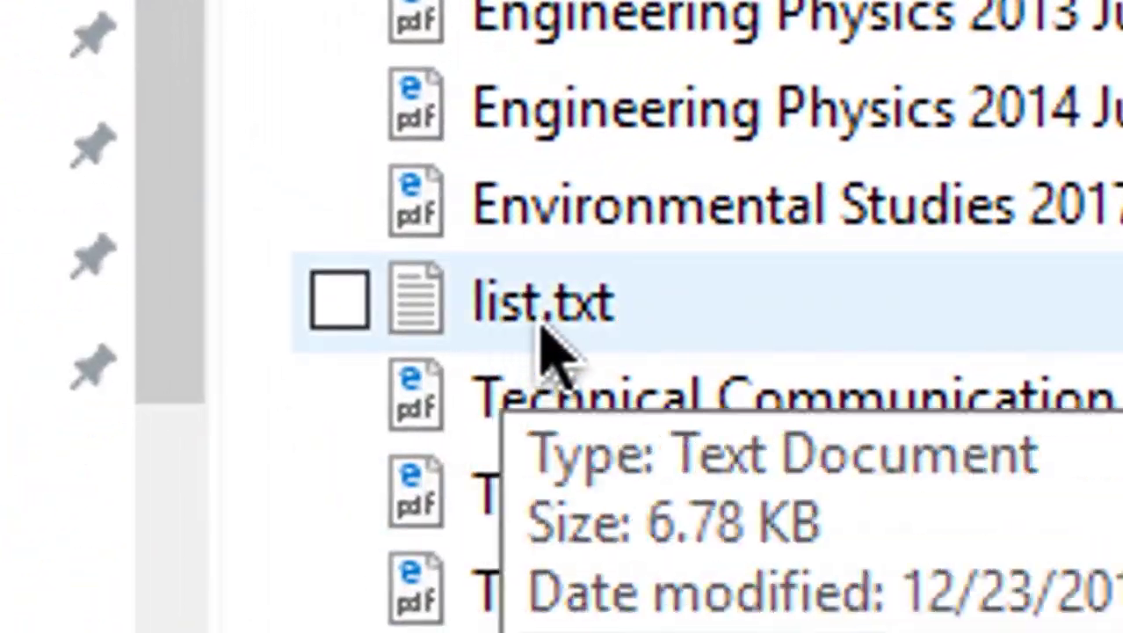
double_click(671, 327)
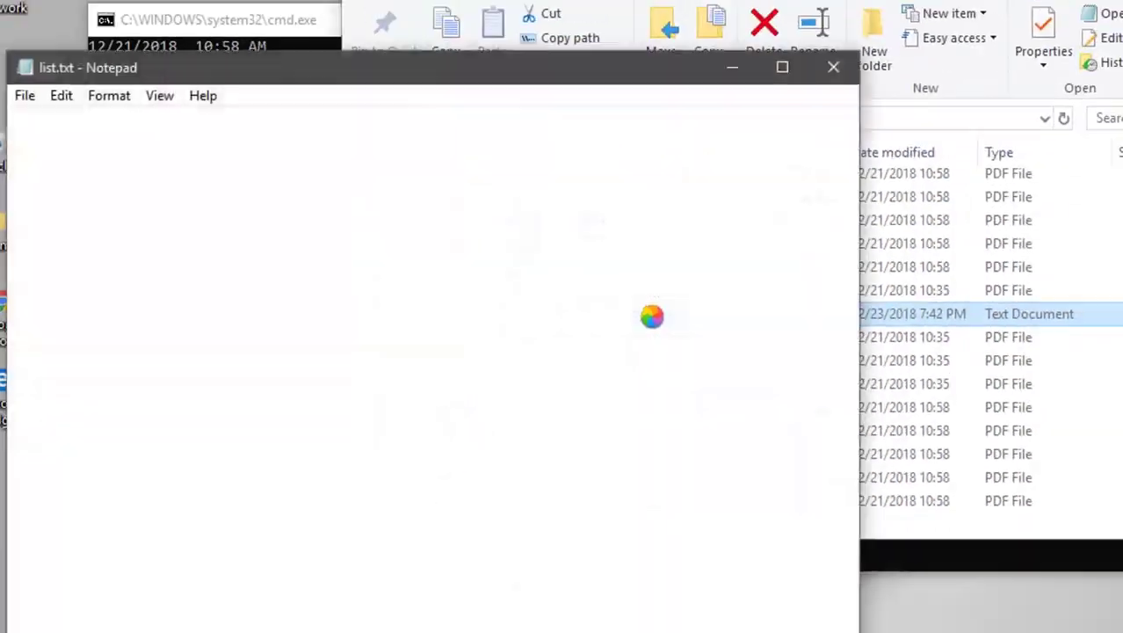
Copy all file lines in list.txt, from the first Basic Civil & Mechanical Engineering entry to the last Technical Communications & Social Sciences entry.
scroll(434, 353, "down", 12)
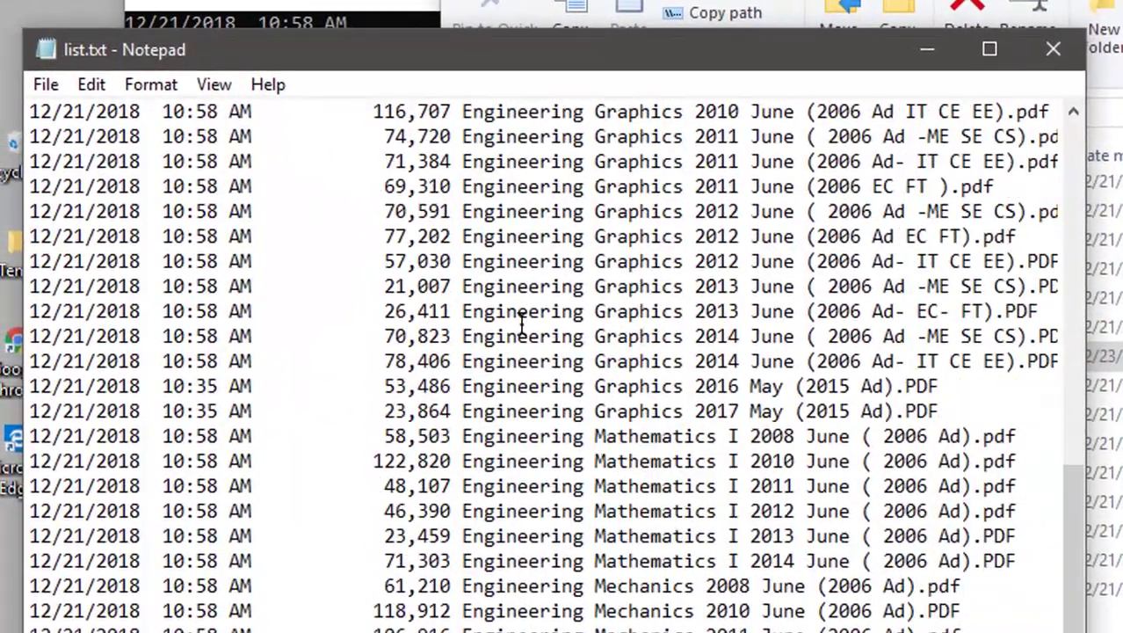
scroll(521, 325, "down", 4)
scroll(756, 332, "up", 3)
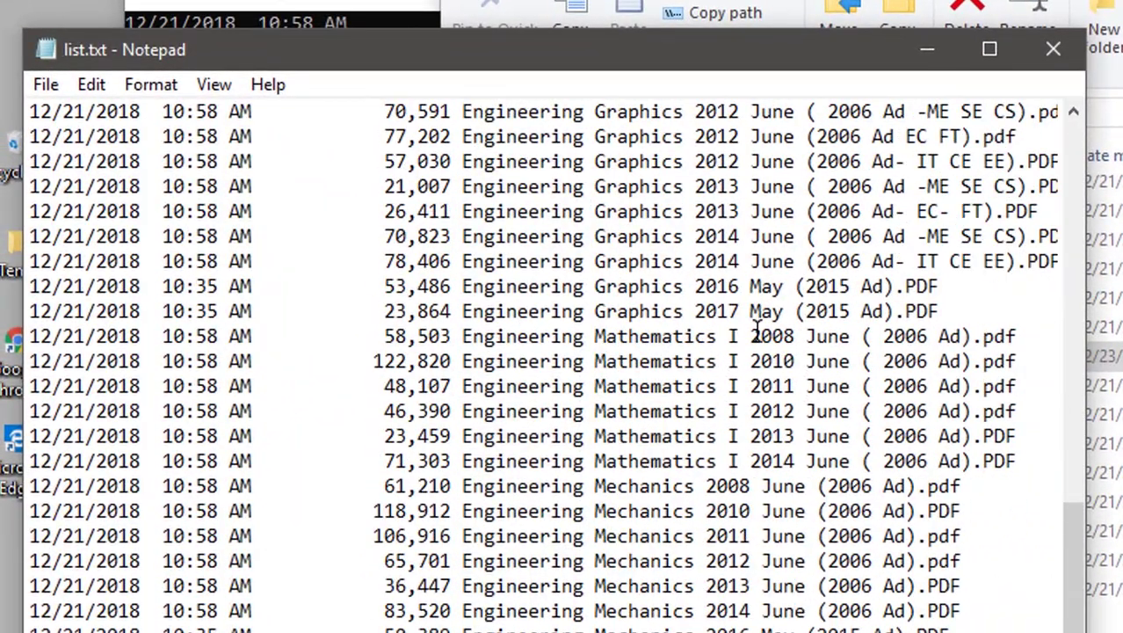
scroll(752, 299, "up", 6)
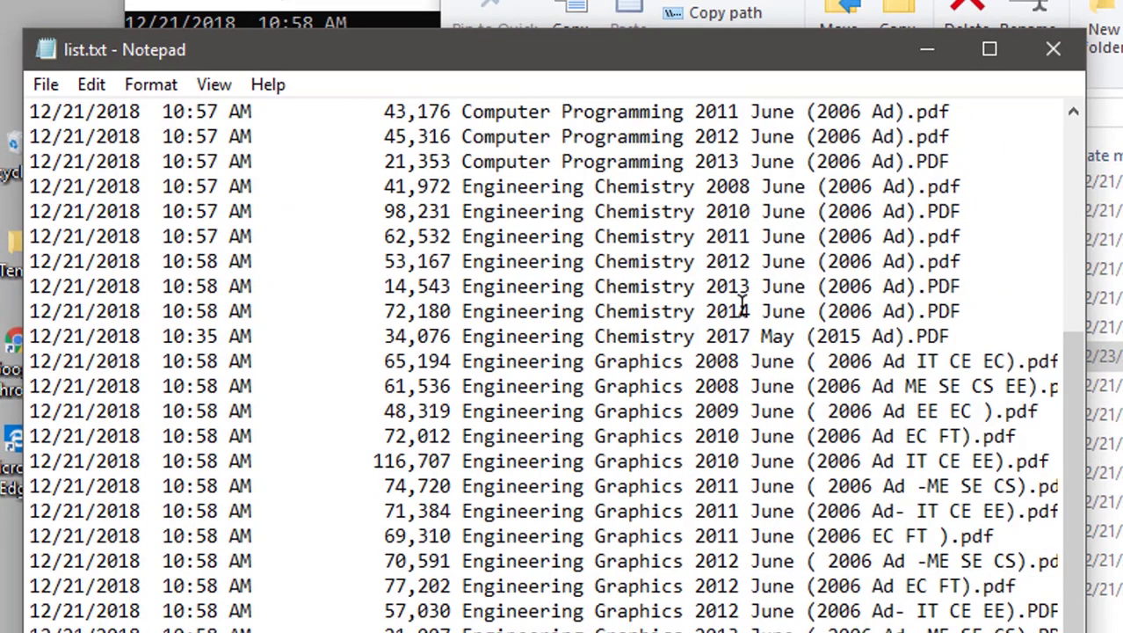
scroll(676, 303, "up", 2)
scroll(677, 299, "up", 5)
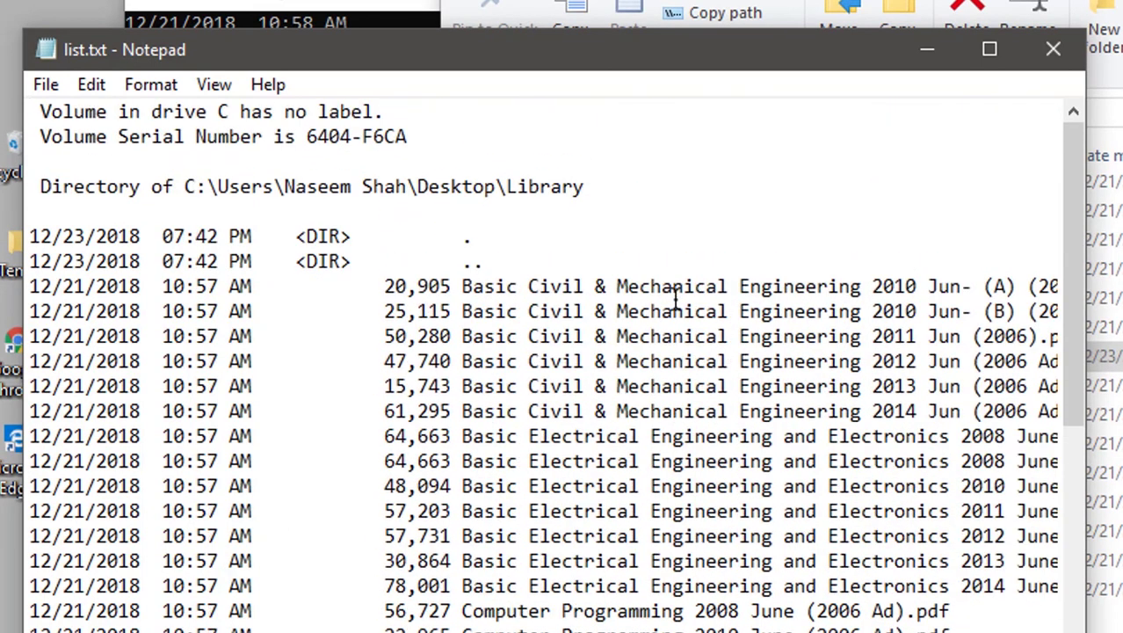
left_click_drag(610, 51, 1035, 0)
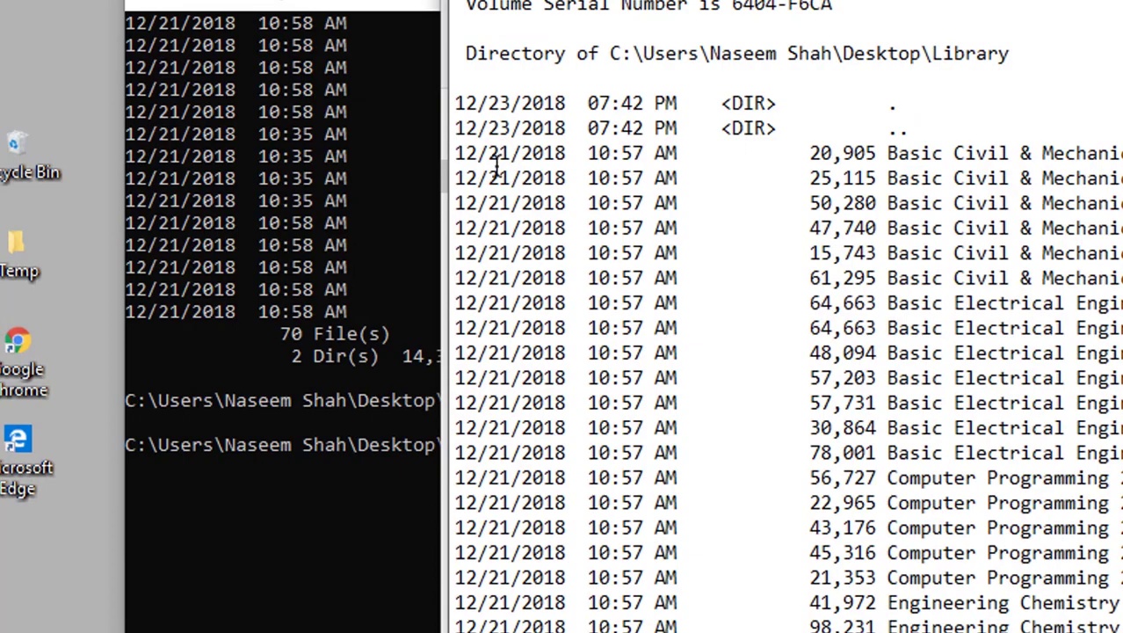
left_click_drag(454, 155, 902, 162)
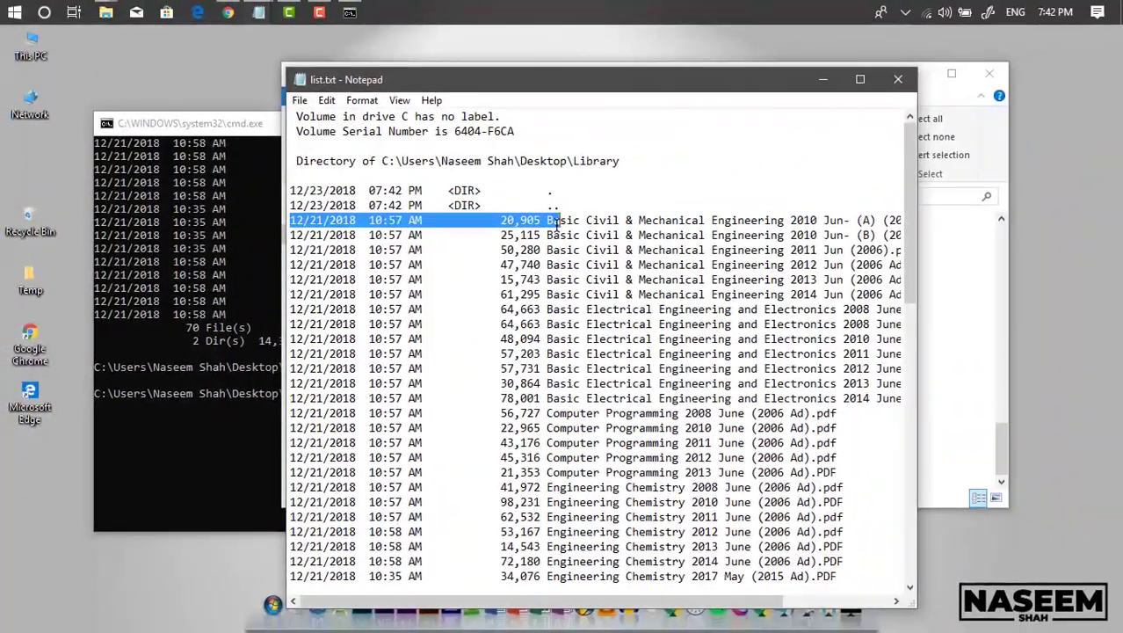
left_click_drag(556, 224, 889, 530)
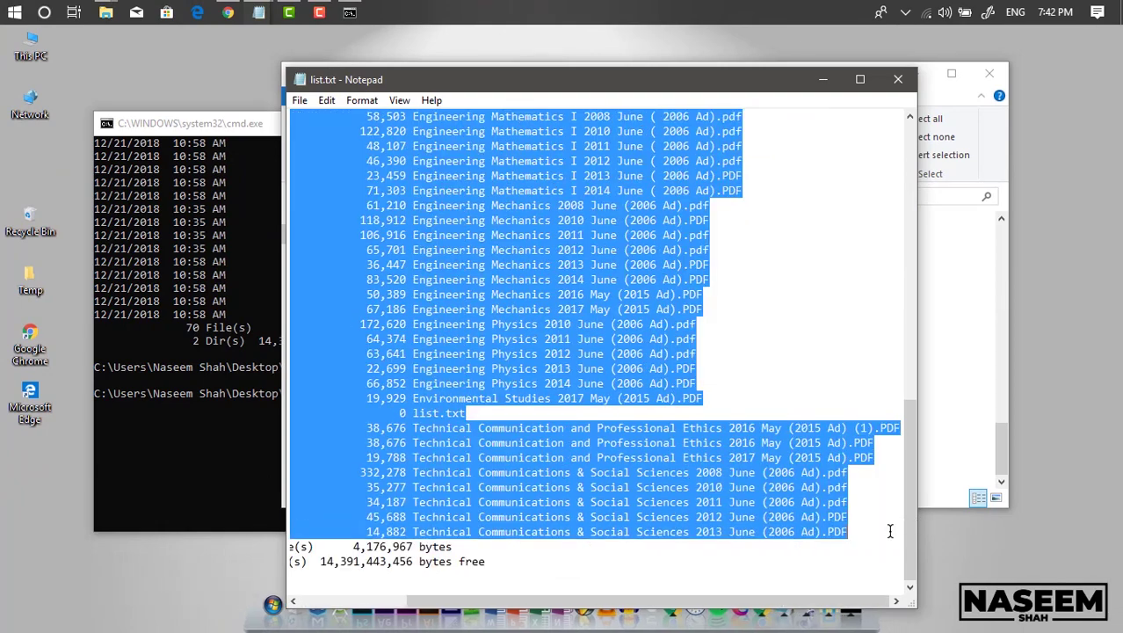
right_click(764, 510)
left_click(809, 334)
Close the Notepad, Library folder and Command Prompt windows and create a blank workbook in Excel.
left_click(893, 79)
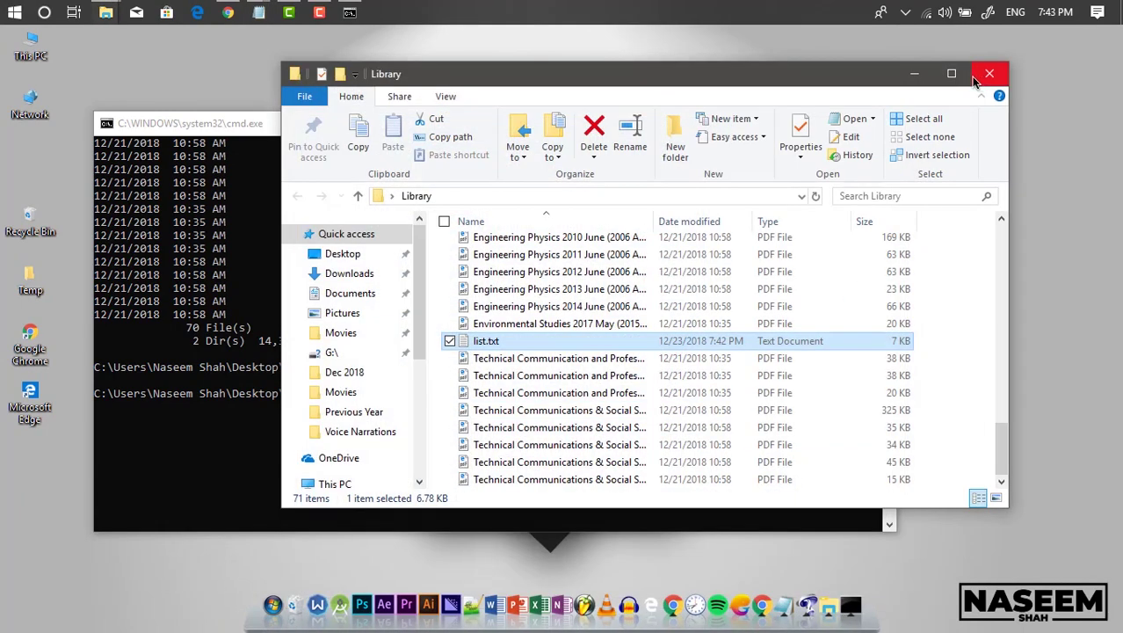
left_click(987, 73)
left_click(878, 122)
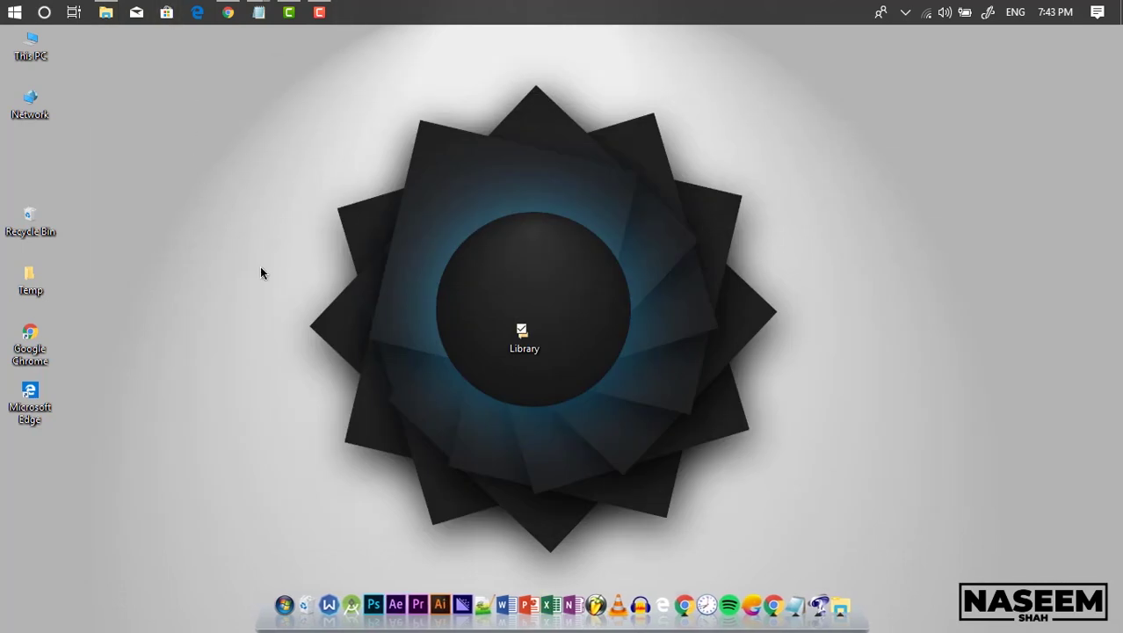
left_click(540, 598)
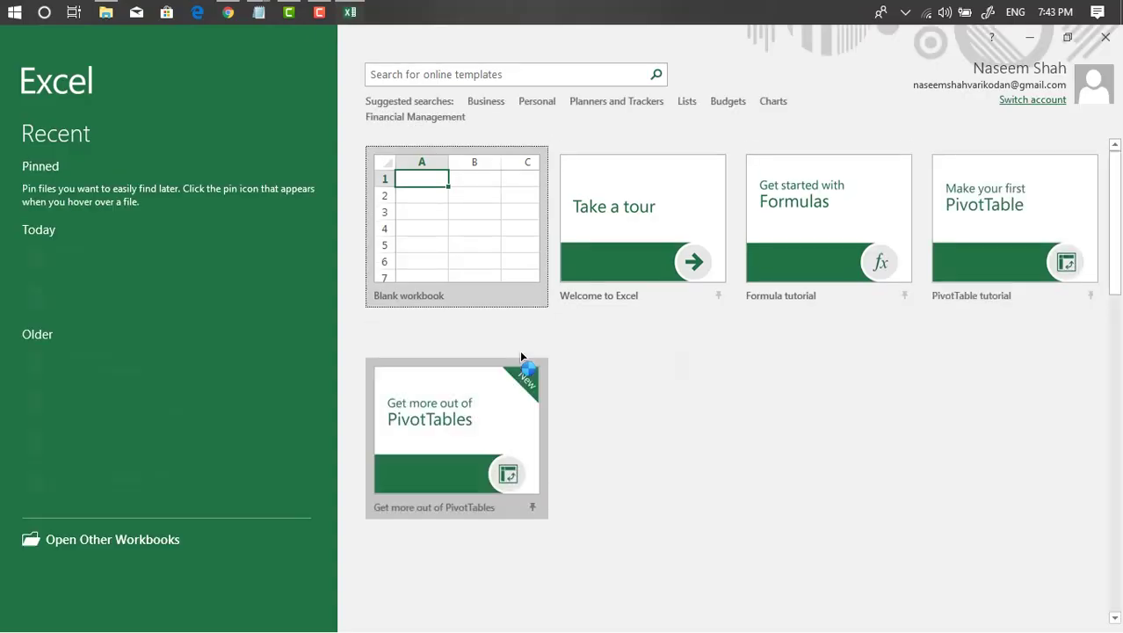
left_click(476, 202)
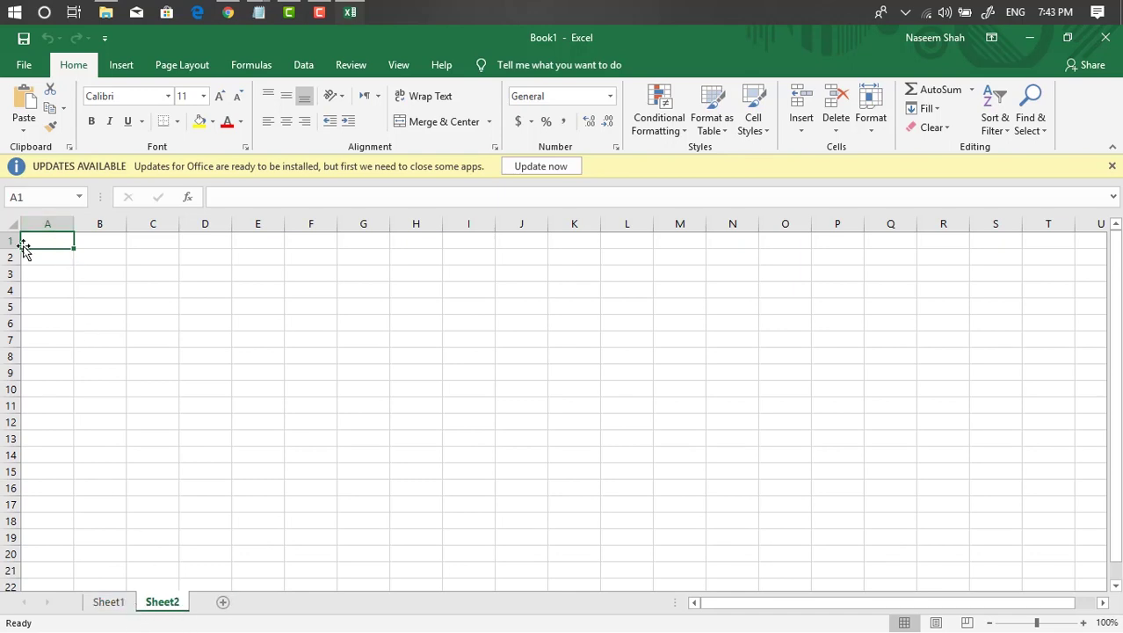
Paste the copied file listing into Sheet2 starting at cell A1 and widen column A to fit the full lines.
left_click_drag(72, 226, 340, 228)
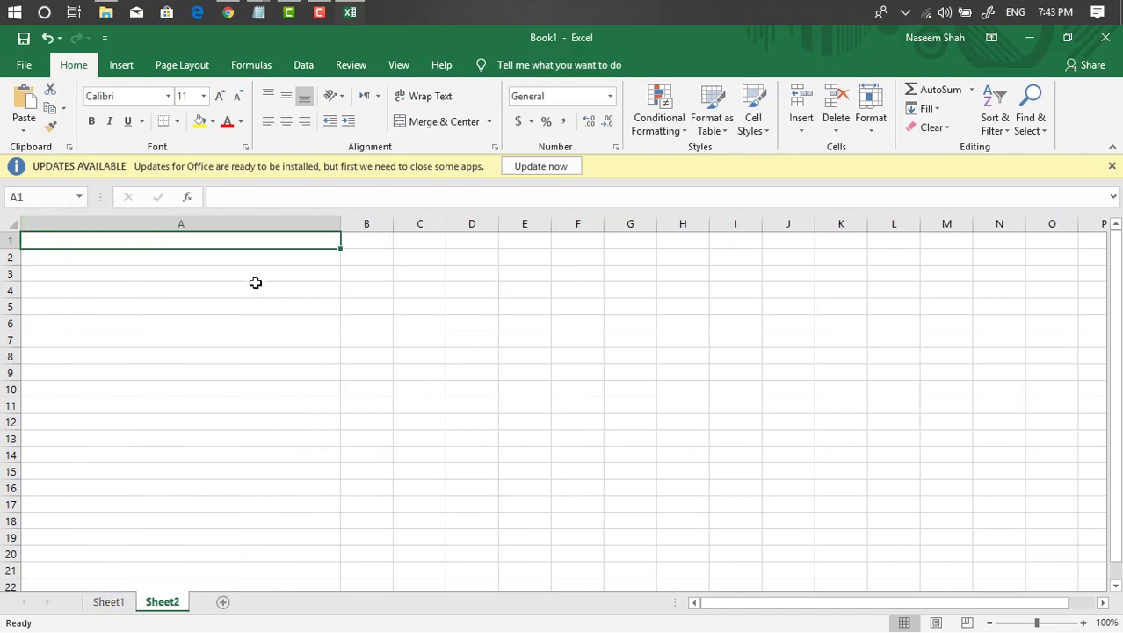
key("ctrl+v")
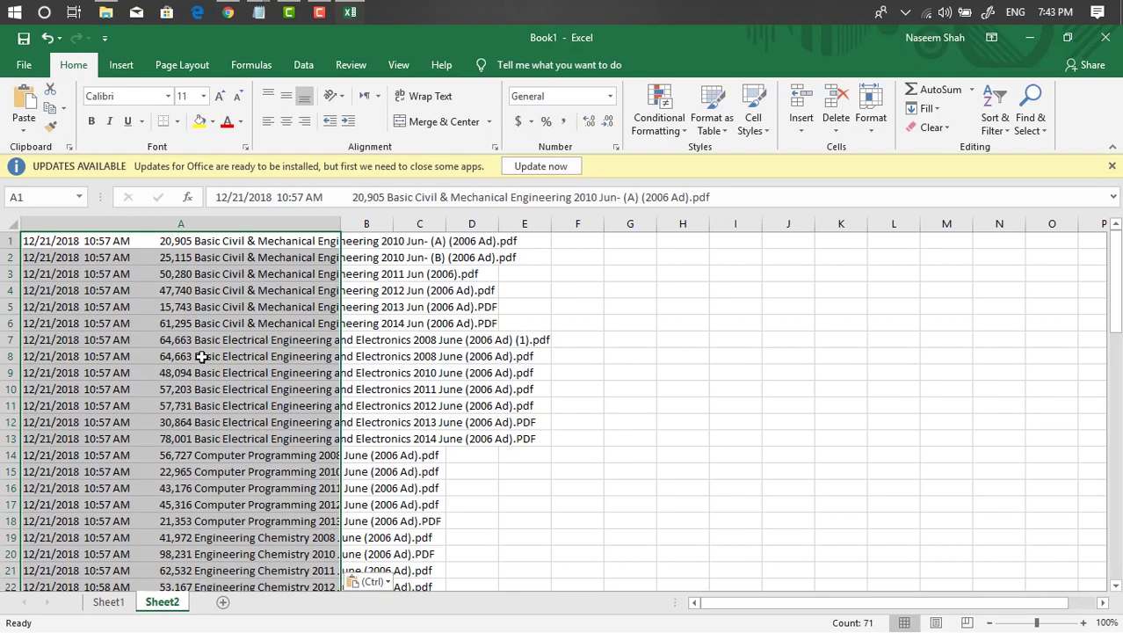
left_click_drag(341, 225, 647, 252)
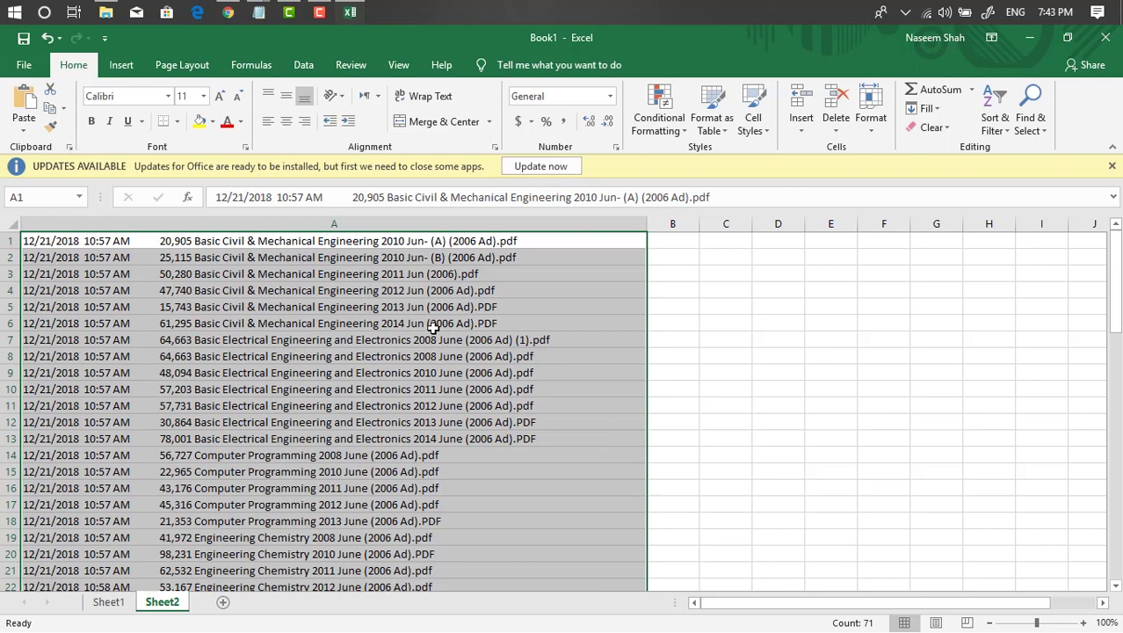
left_click(266, 354)
left_click(52, 240)
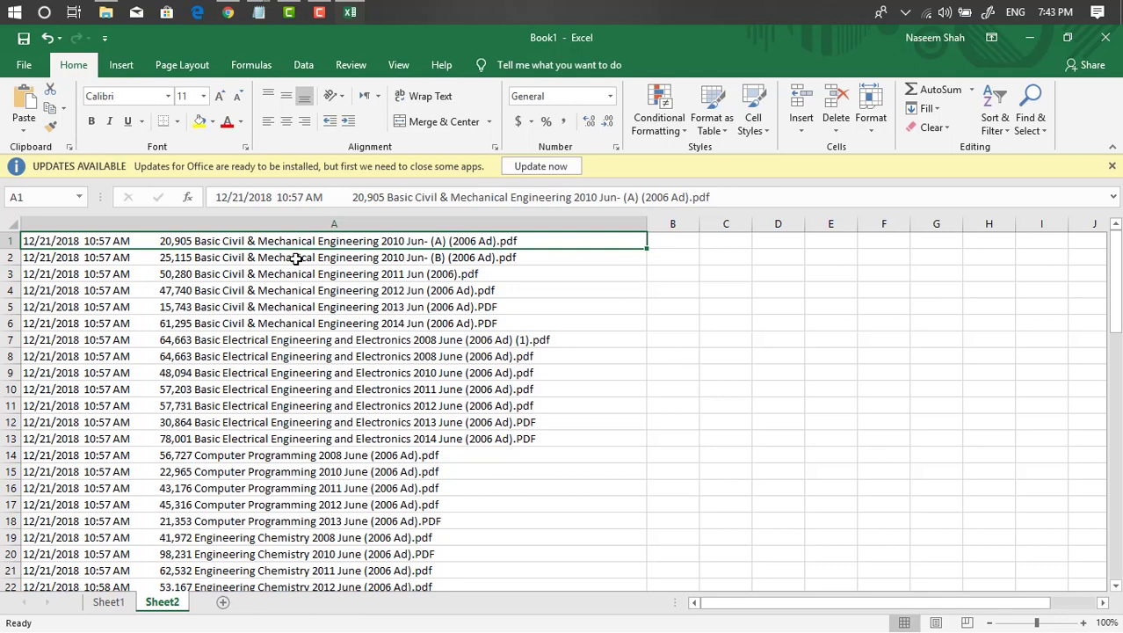
Enter the formula =RIGHT(A1,LEN(A1)-39) in cell B1 of Sheet2 to extract the file name from A1.
left_click(675, 238)
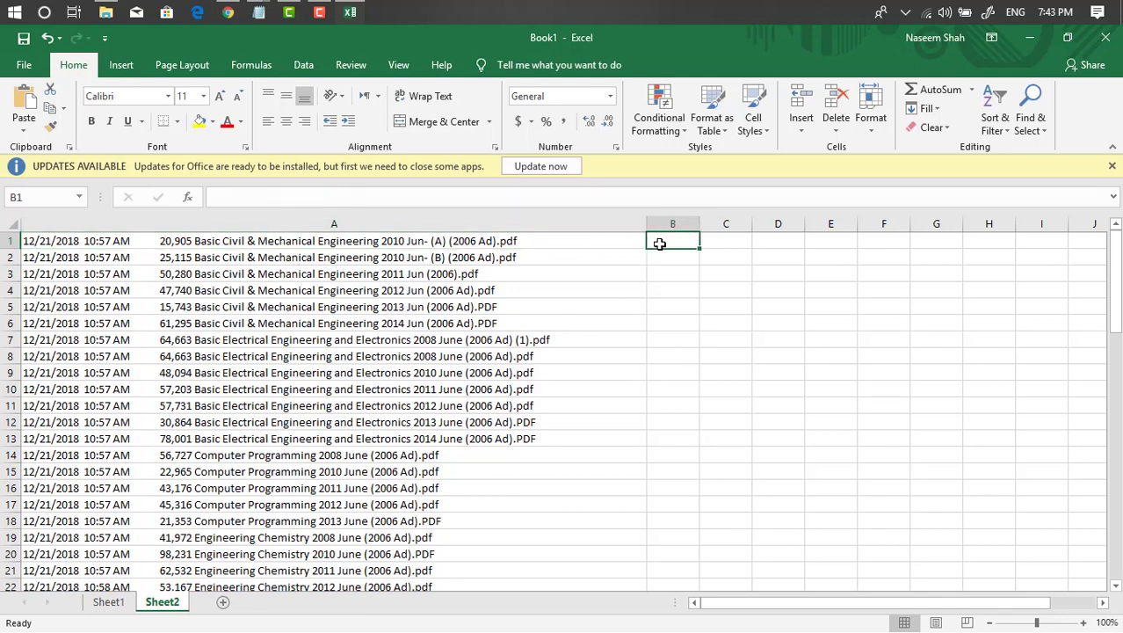
left_click(296, 199)
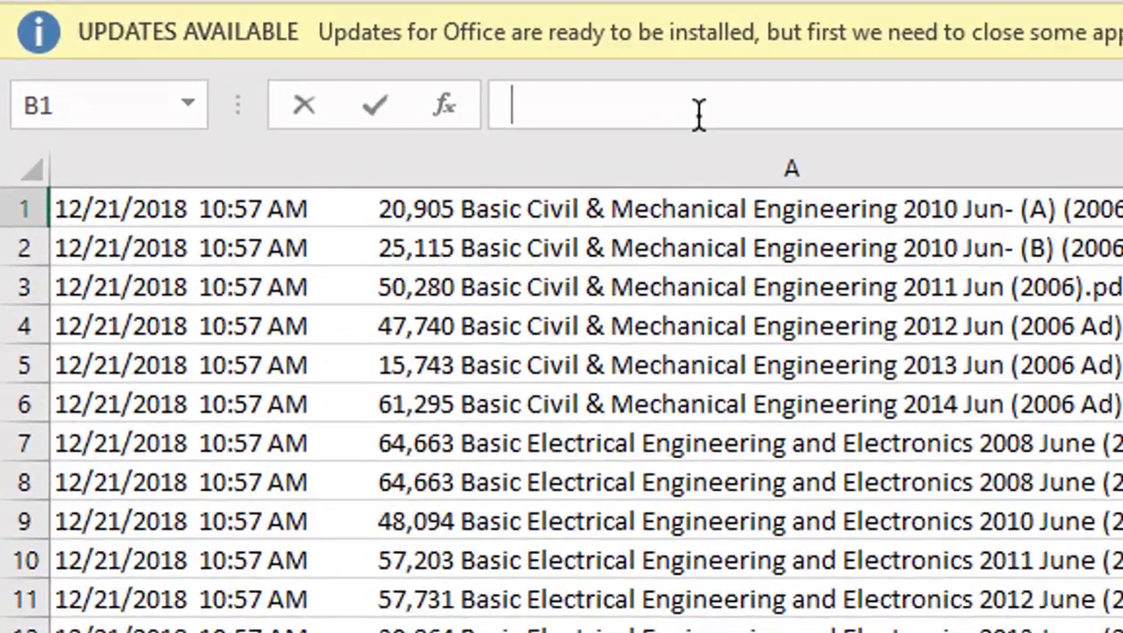
type("=")
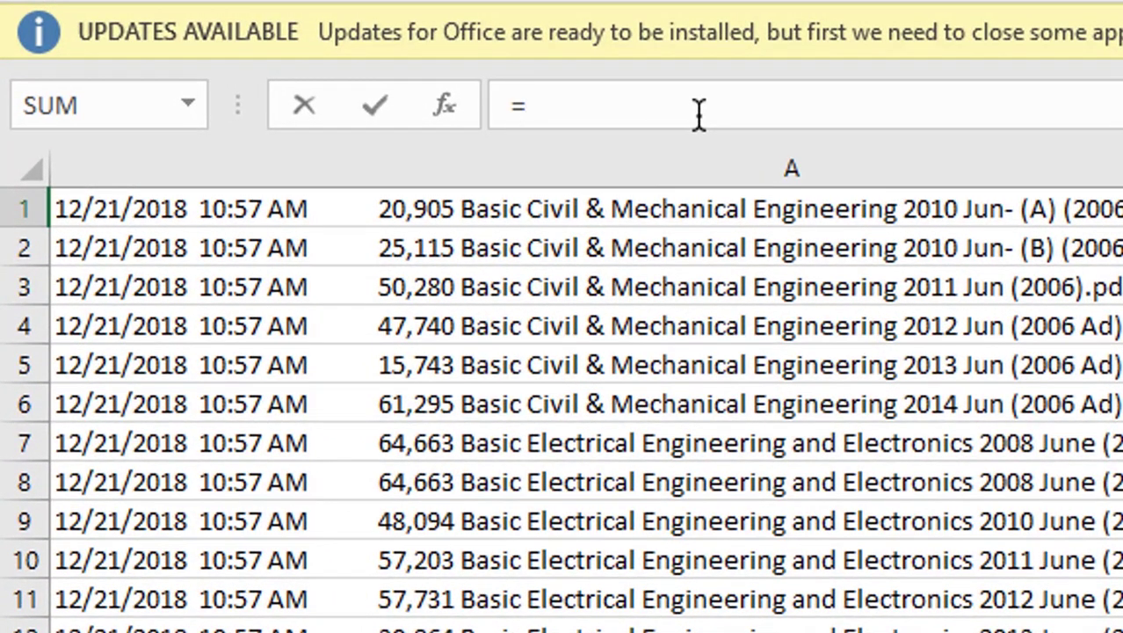
type("right")
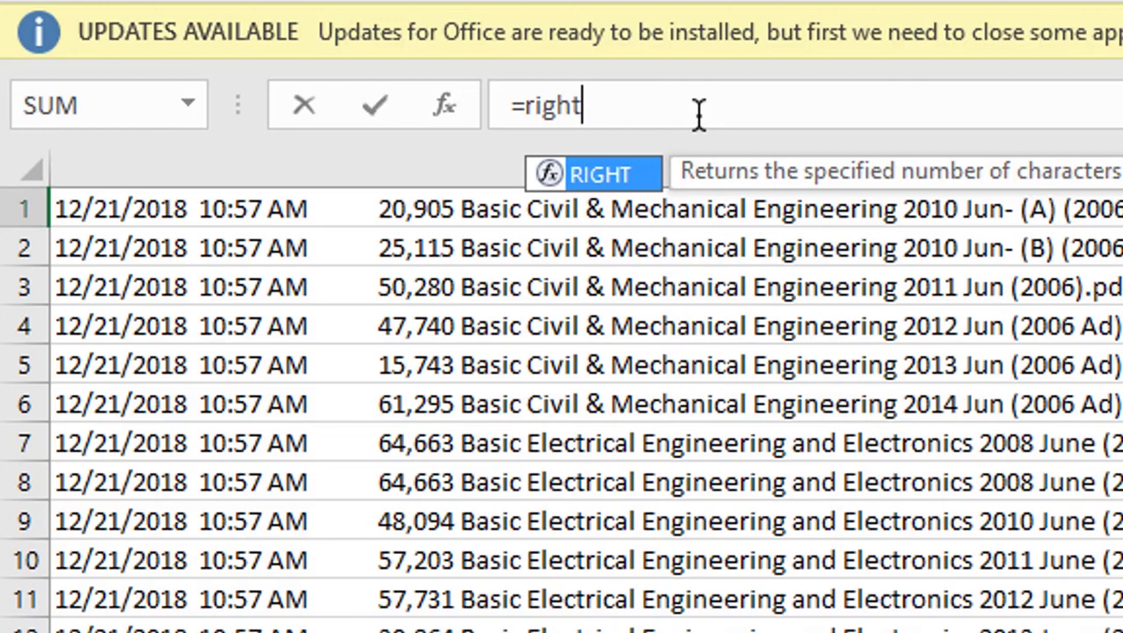
type("(")
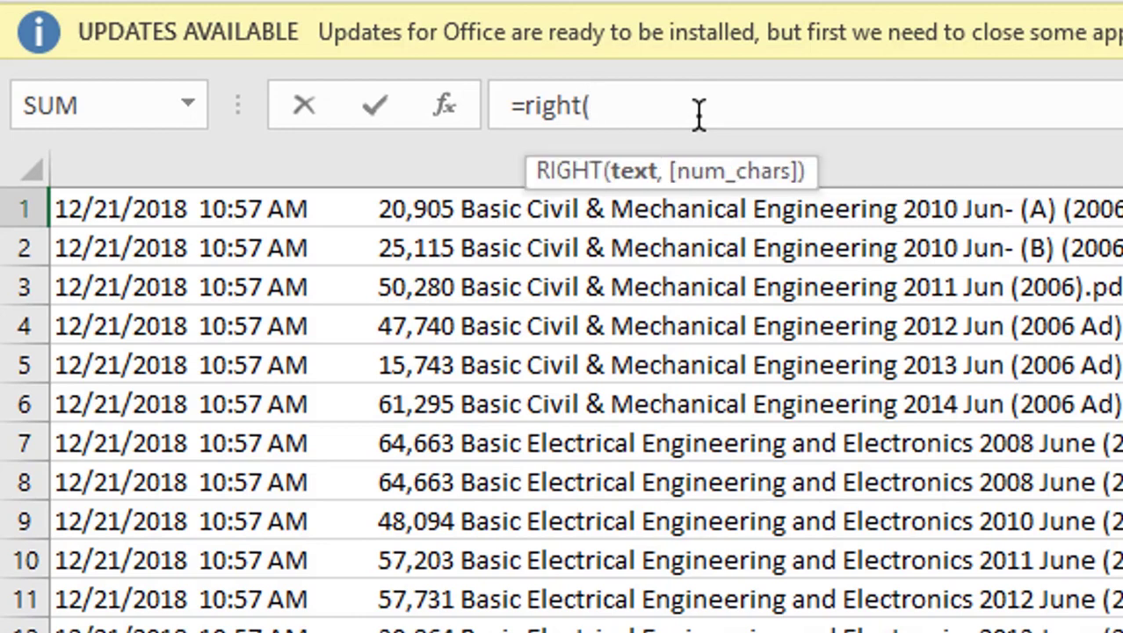
left_click(694, 211)
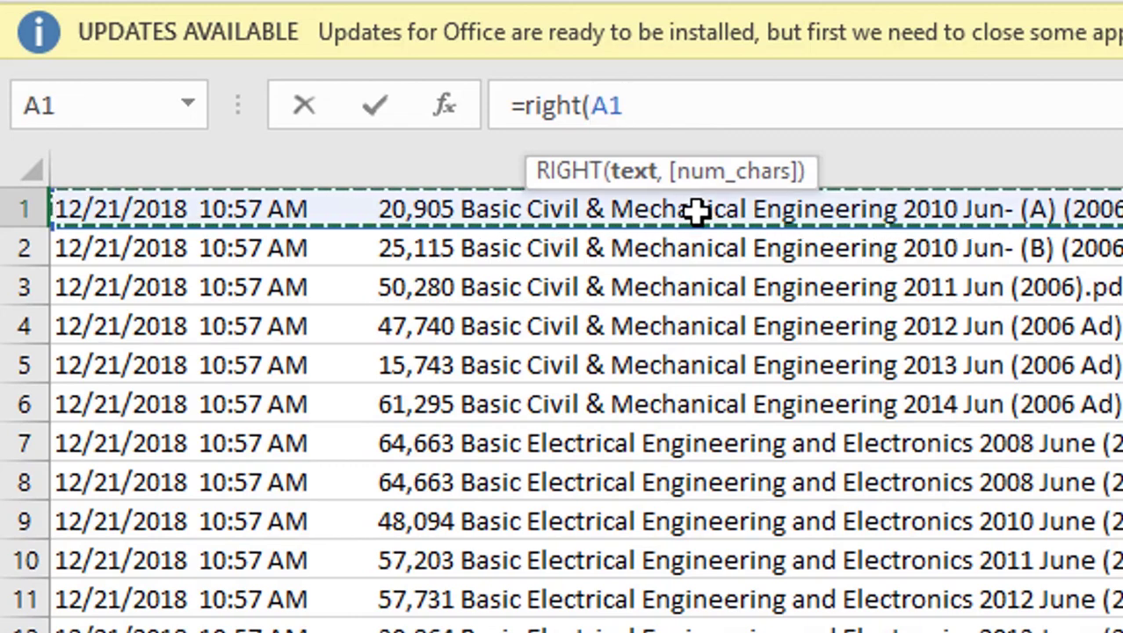
type(",")
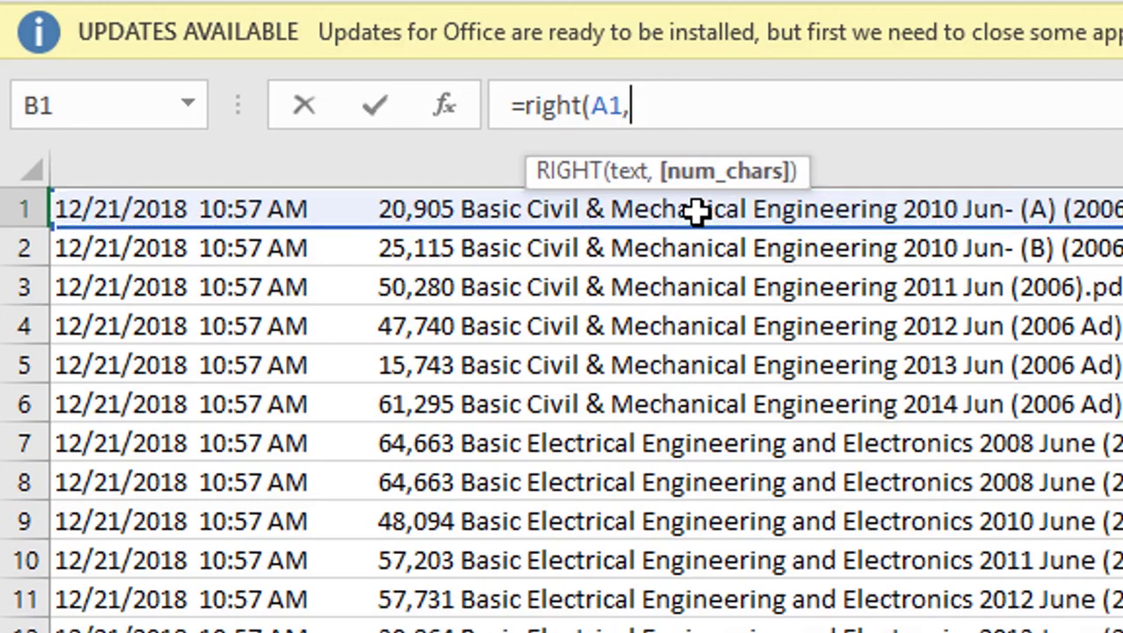
type("len")
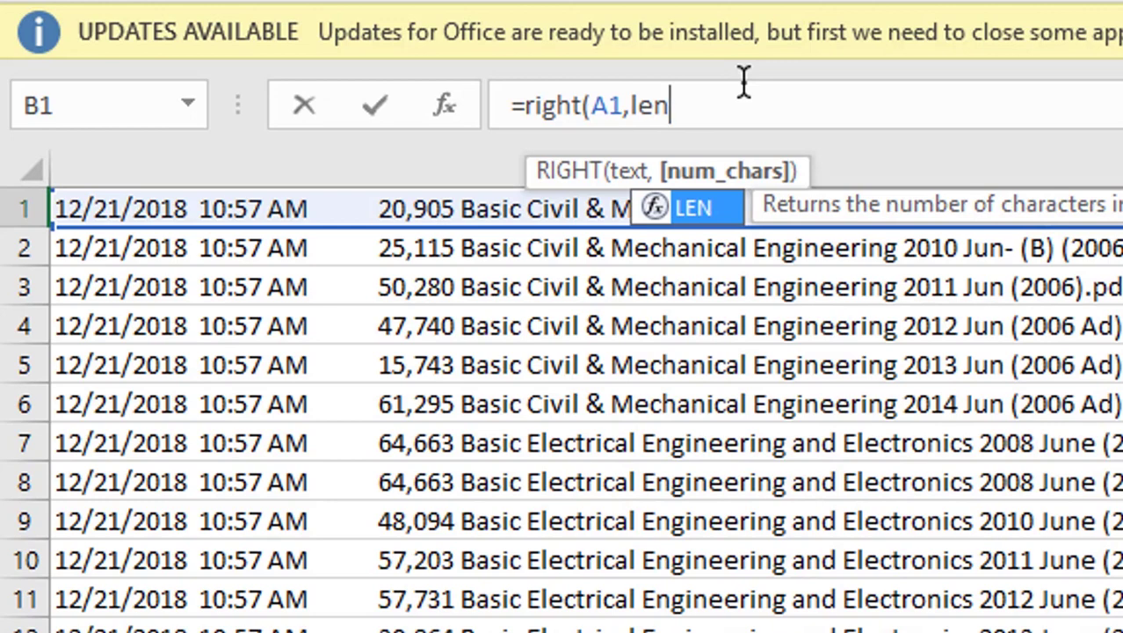
type("(")
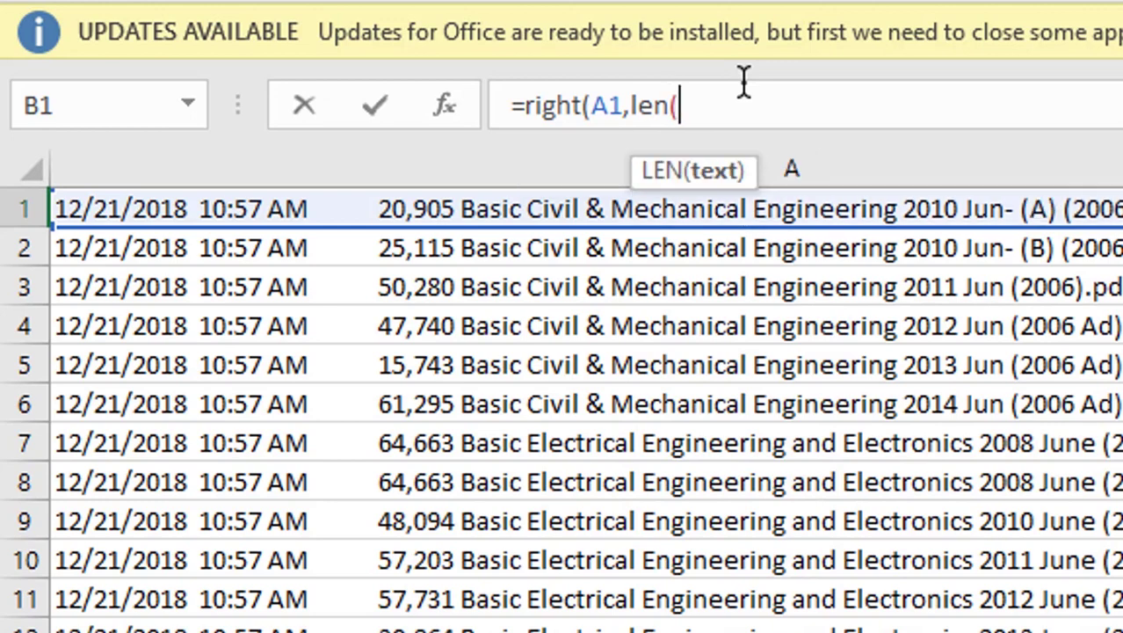
left_click(826, 210)
type(")")
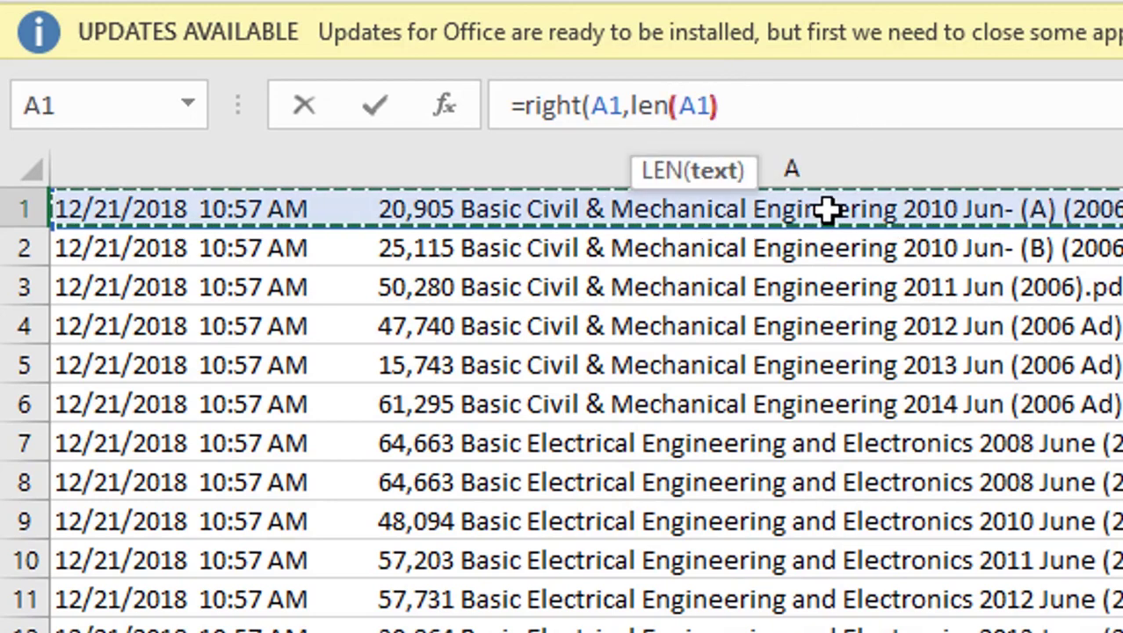
type("-3")
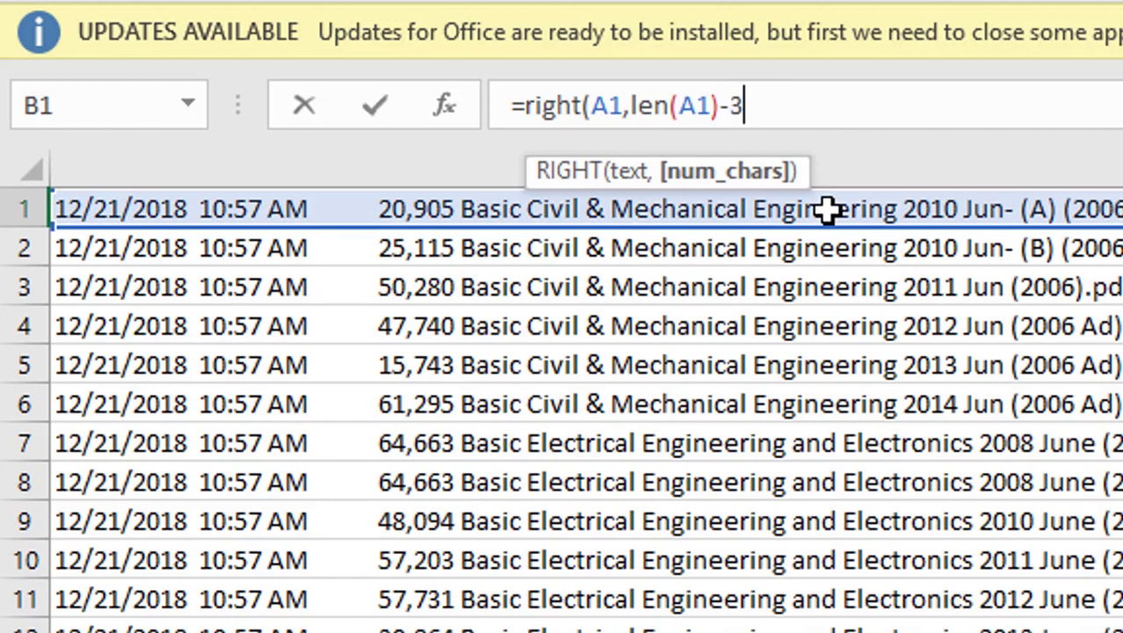
type("9")
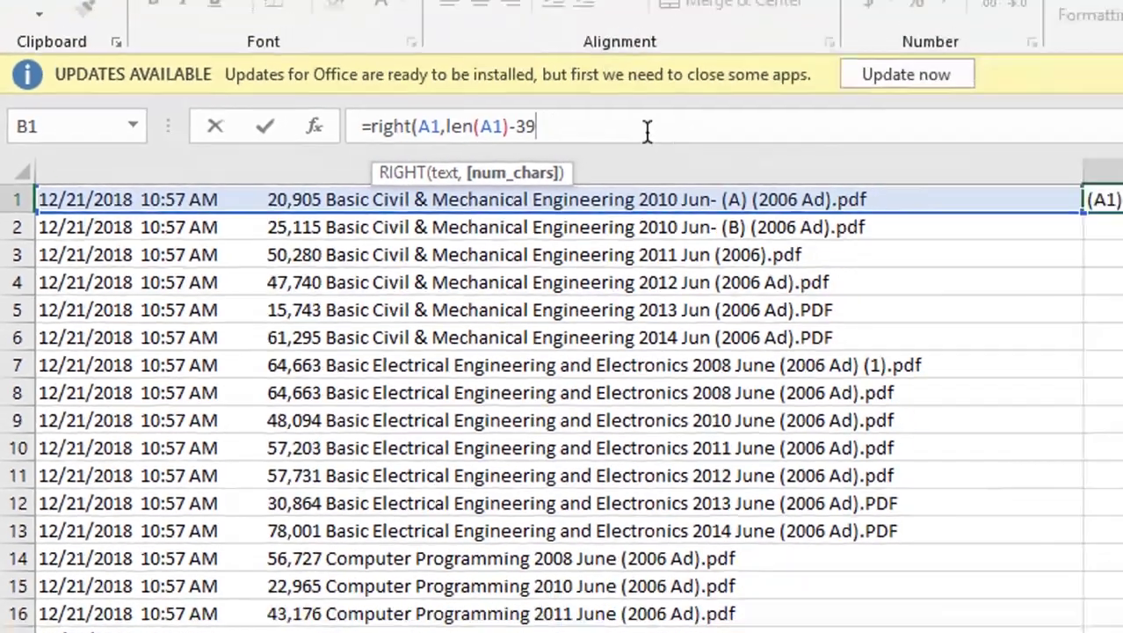
type(")")
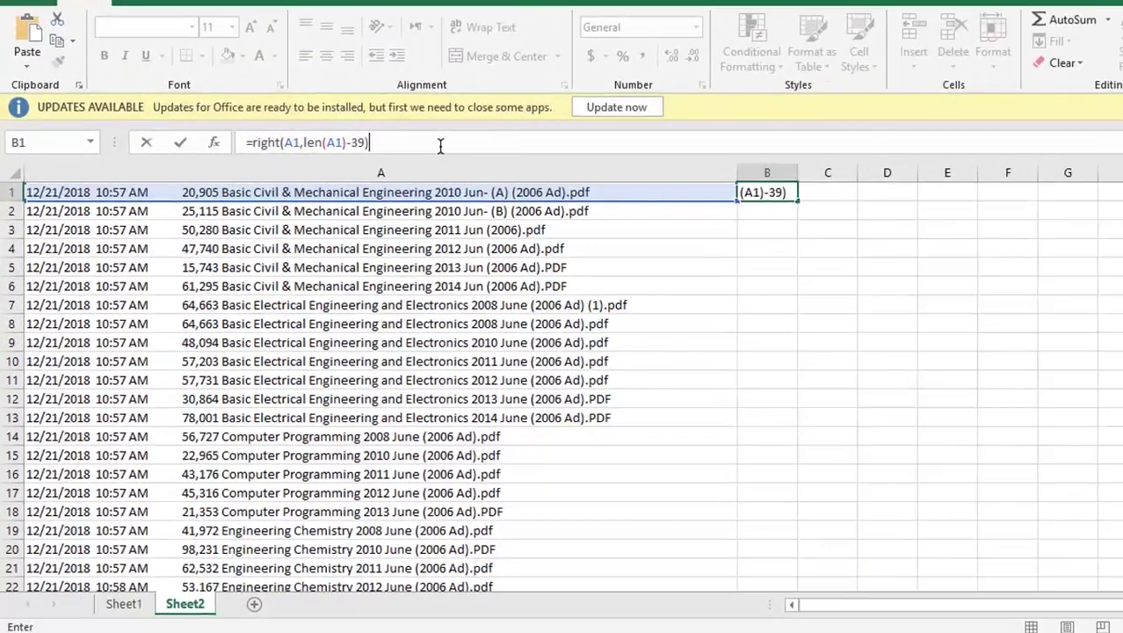
key("Return")
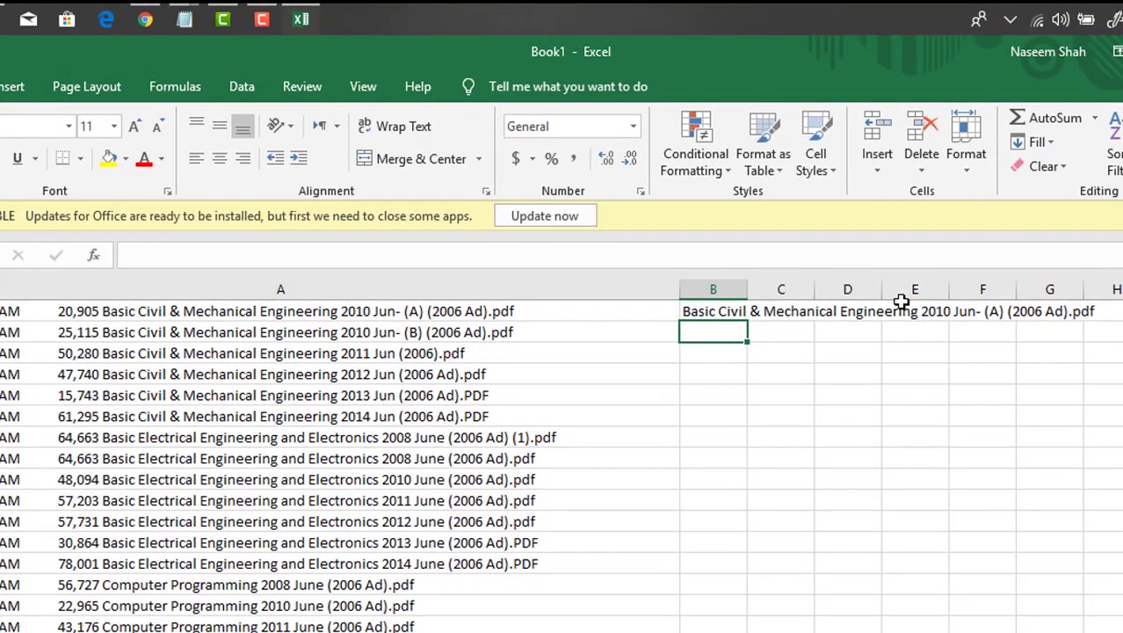
Copy the file-name formula from B1 into cells B2 and B3.
left_click(711, 306)
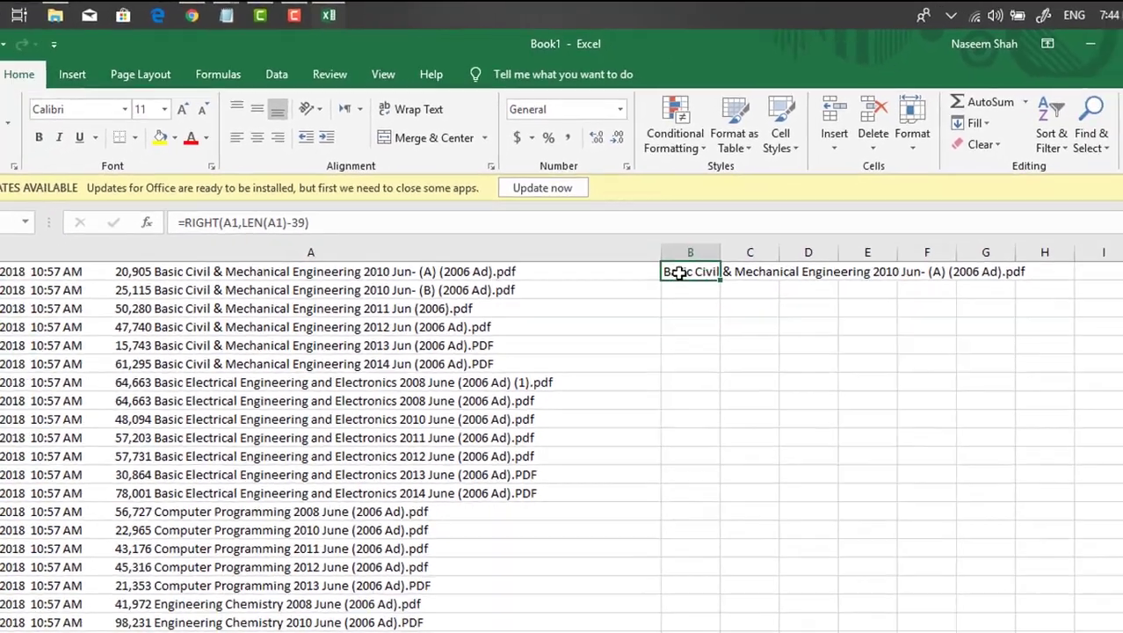
right_click(721, 340)
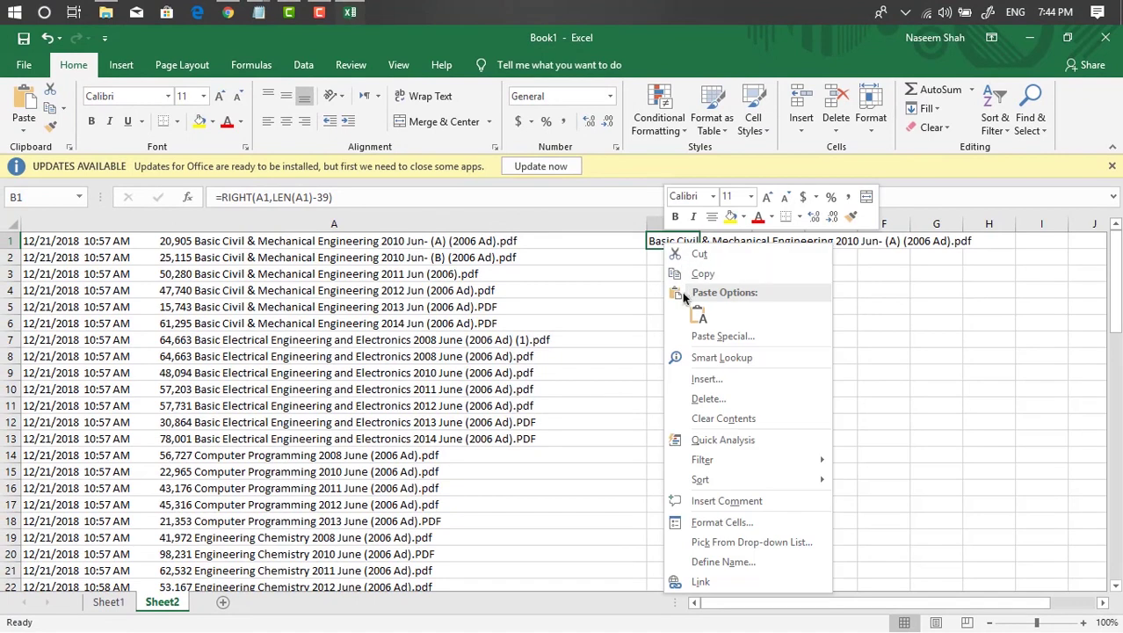
left_click(694, 273)
left_click(672, 255)
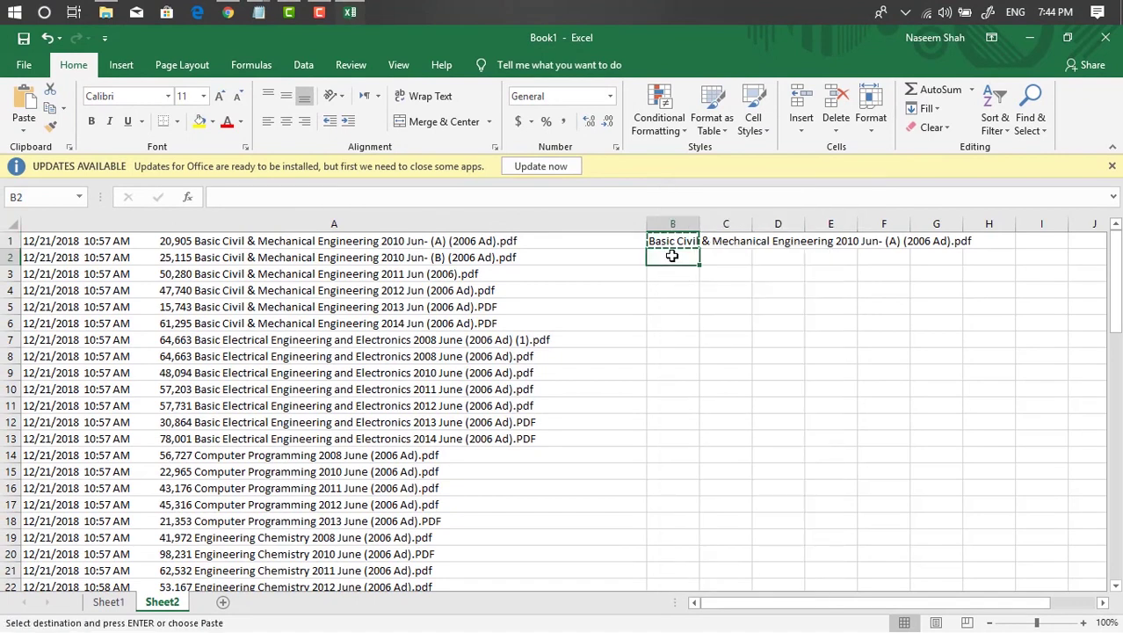
key("ctrl+v")
left_click(669, 273)
key("ctrl+v")
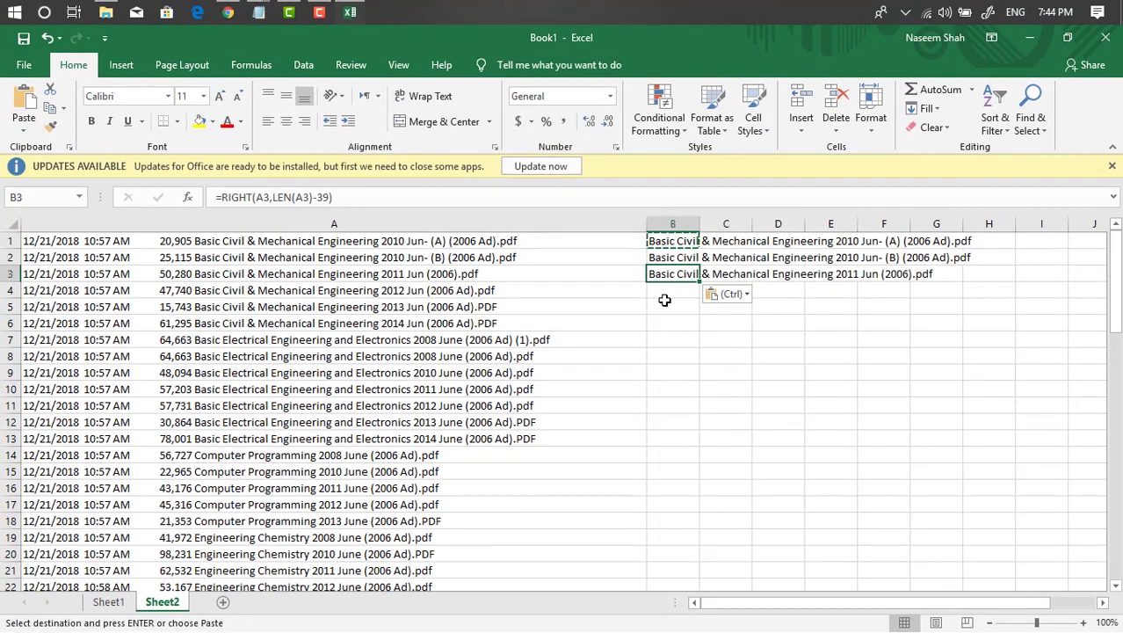
Paste the copied formula into B4 through B71, down to the last file line.
left_click(668, 289)
scroll(664, 330, "down", 11)
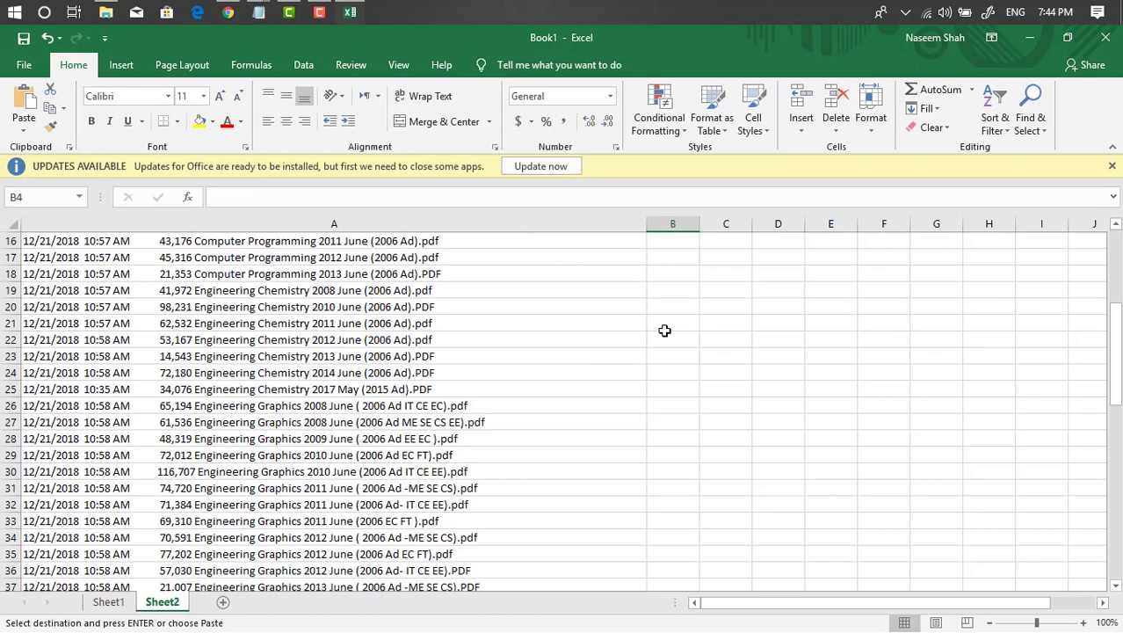
scroll(662, 336, "down", 11)
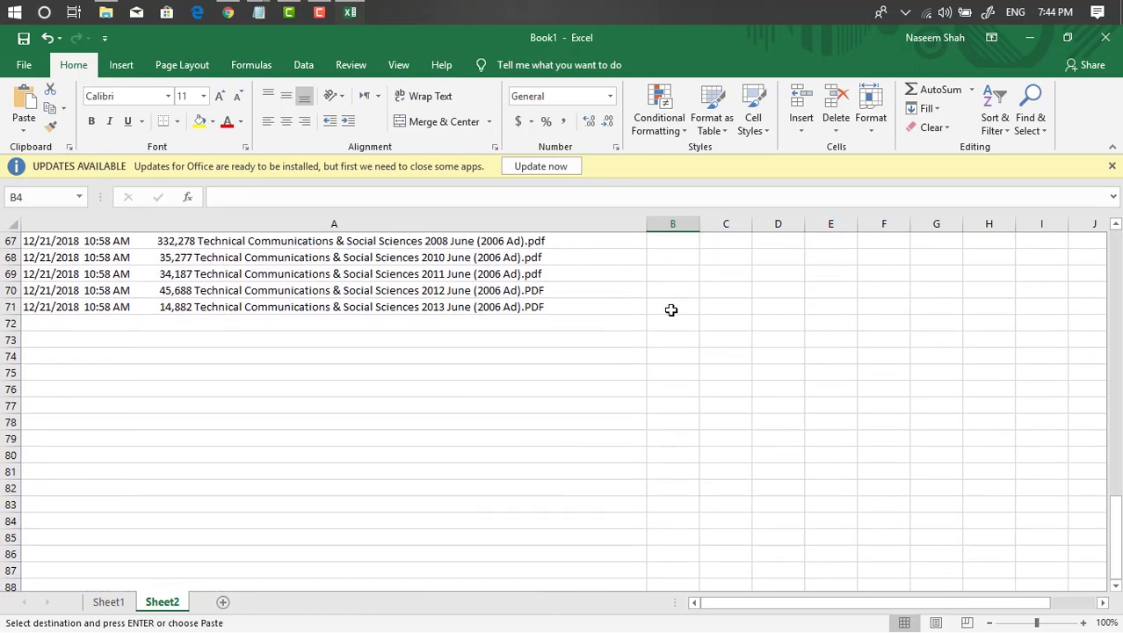
left_click(672, 311, "shift")
scroll(672, 320, "up", 20)
key("ctrl+v")
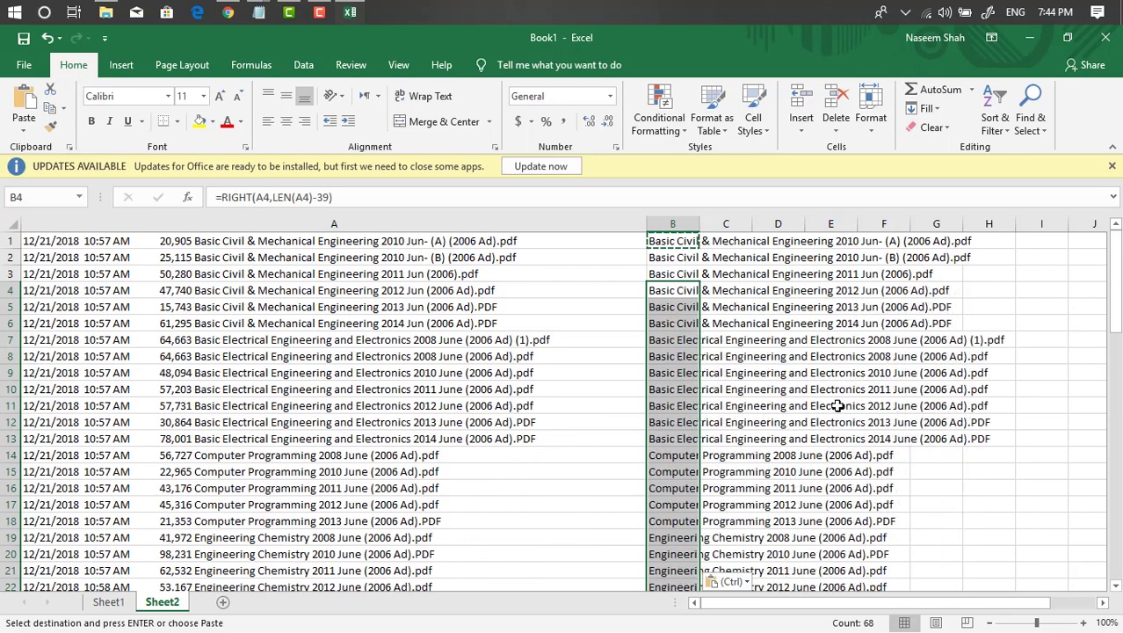
Find the list.txt entry in row 63 and delete that entire row.
left_click(231, 455)
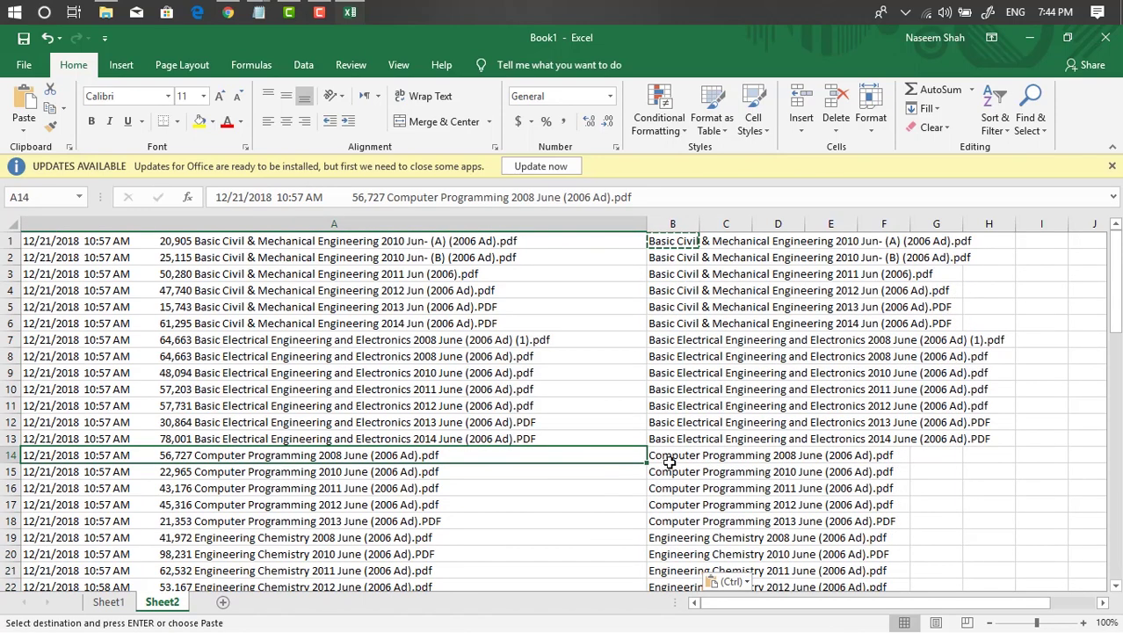
left_click(676, 457)
scroll(678, 524, "down", 16)
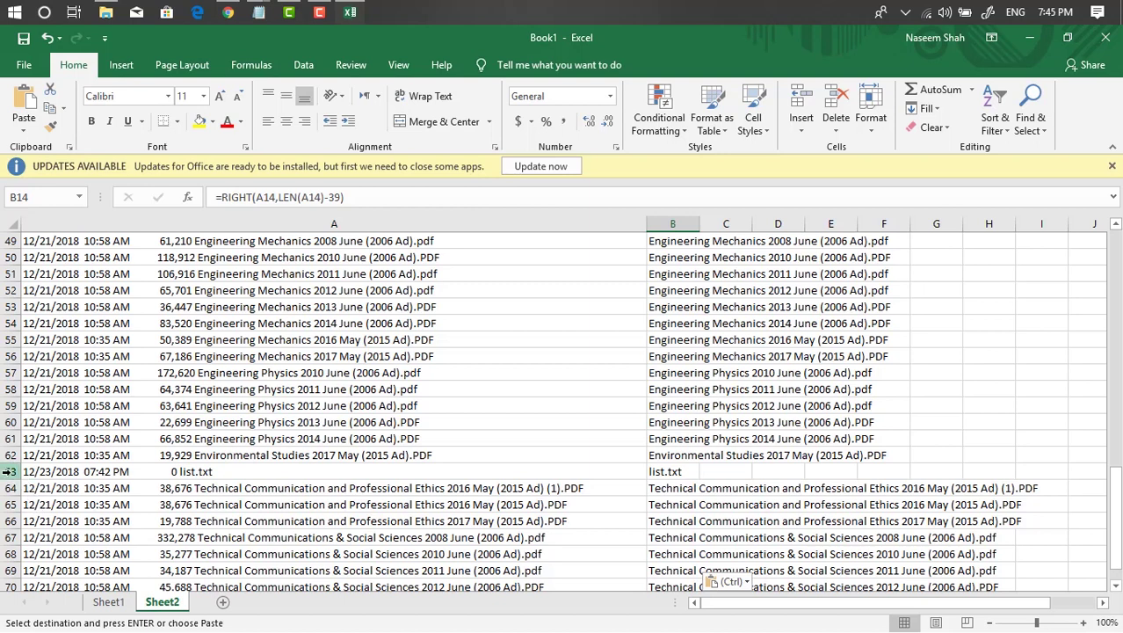
left_click(7, 472)
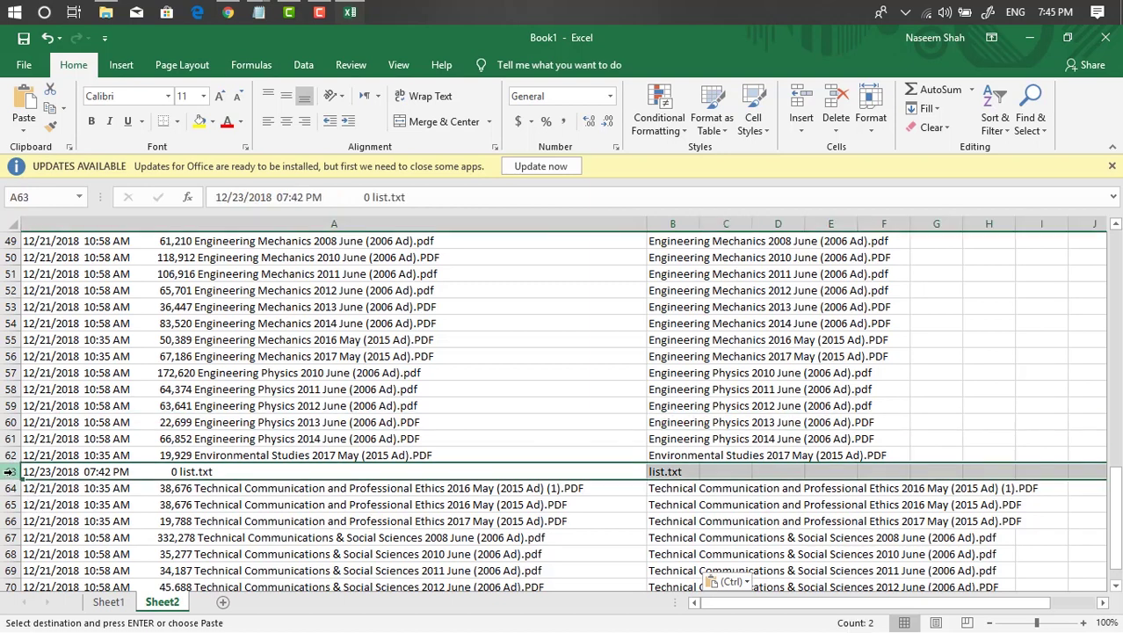
key("Delete")
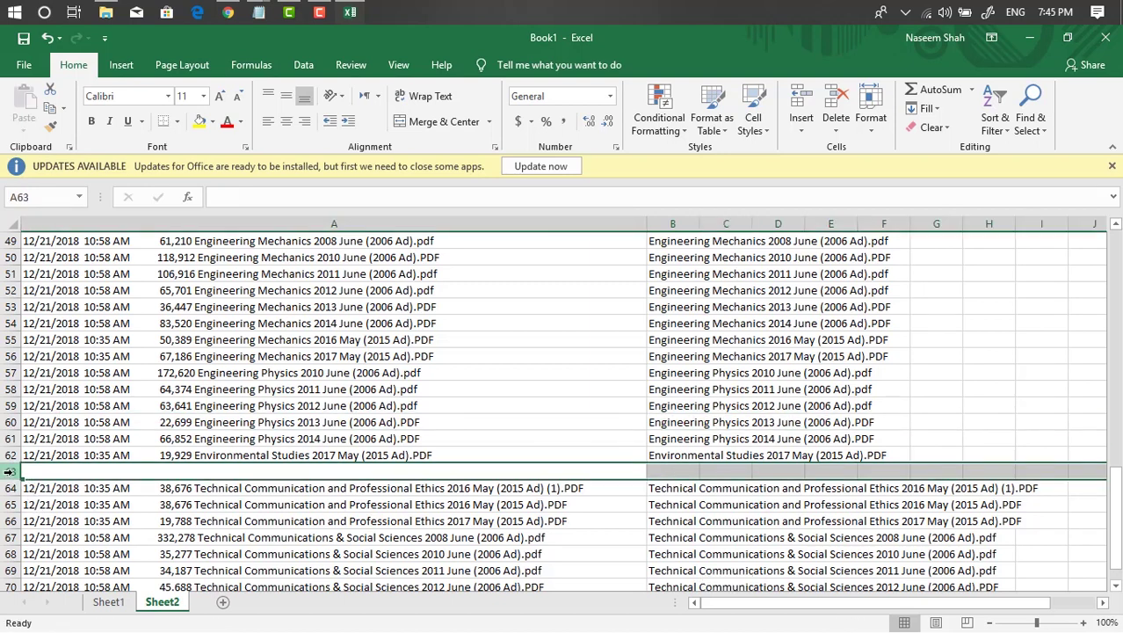
right_click(56, 472)
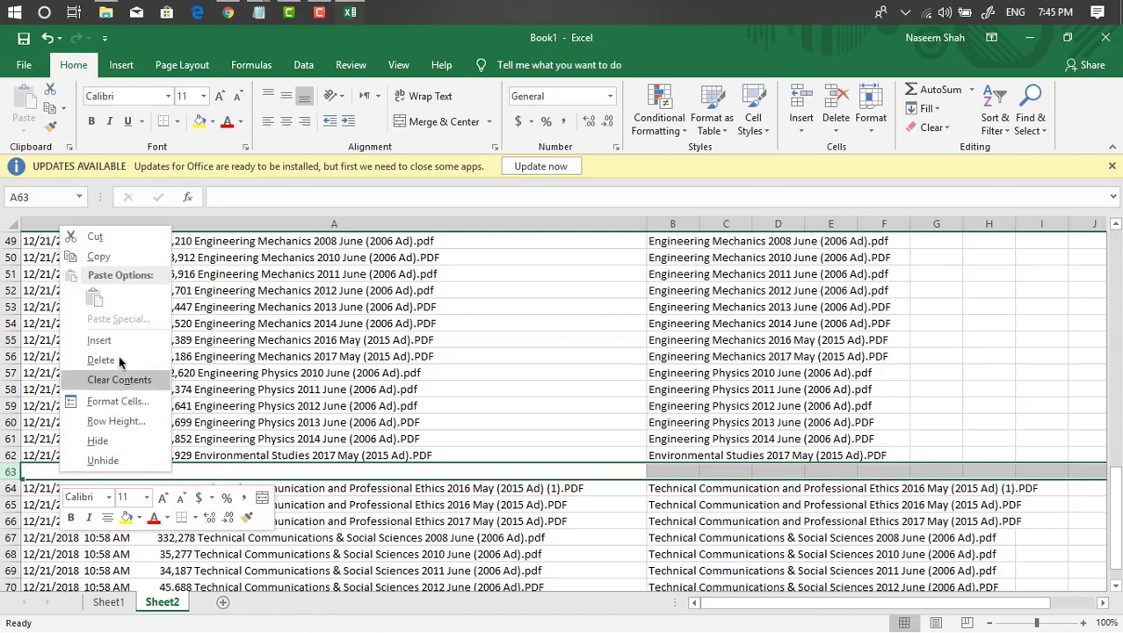
left_click(100, 360)
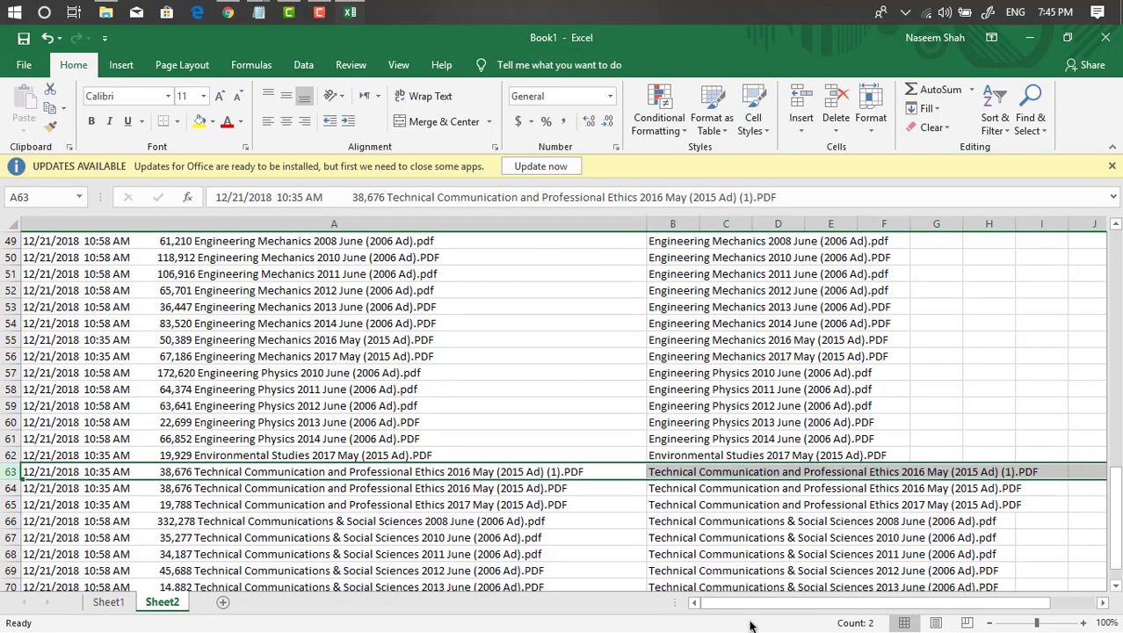
Select the extracted file names in B1 through B70 and copy them.
scroll(745, 577, "up", 6)
scroll(745, 577, "up", 10)
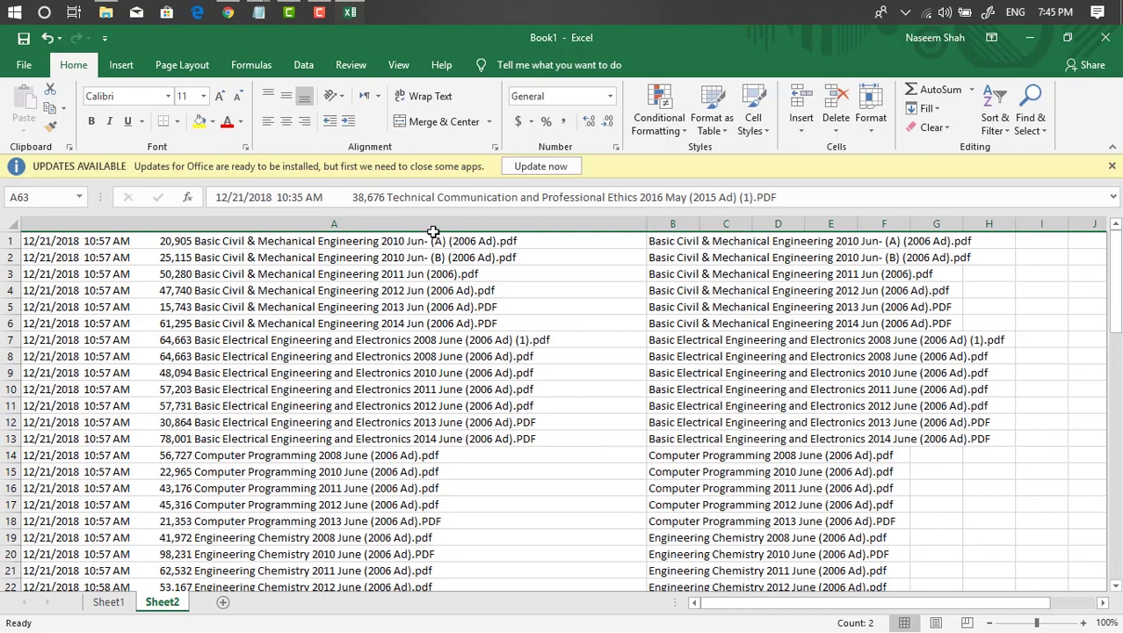
left_click(672, 248)
scroll(694, 351, "down", 20)
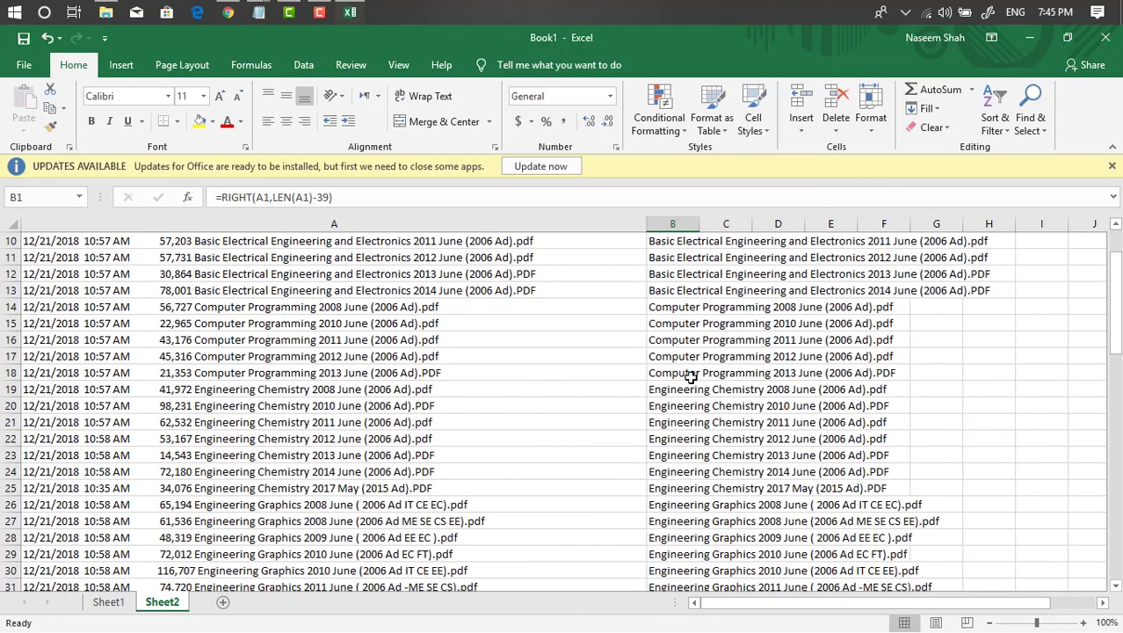
scroll(661, 433, "up", 2)
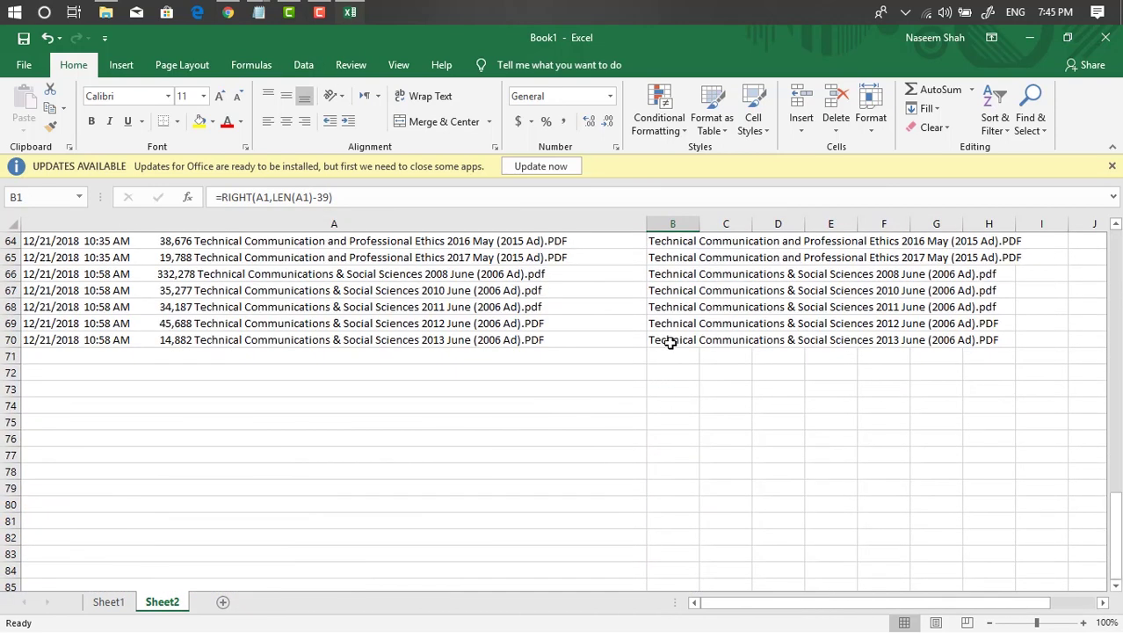
left_click(667, 336, "shift")
scroll(705, 410, "up", 6)
scroll(705, 410, "up", 15)
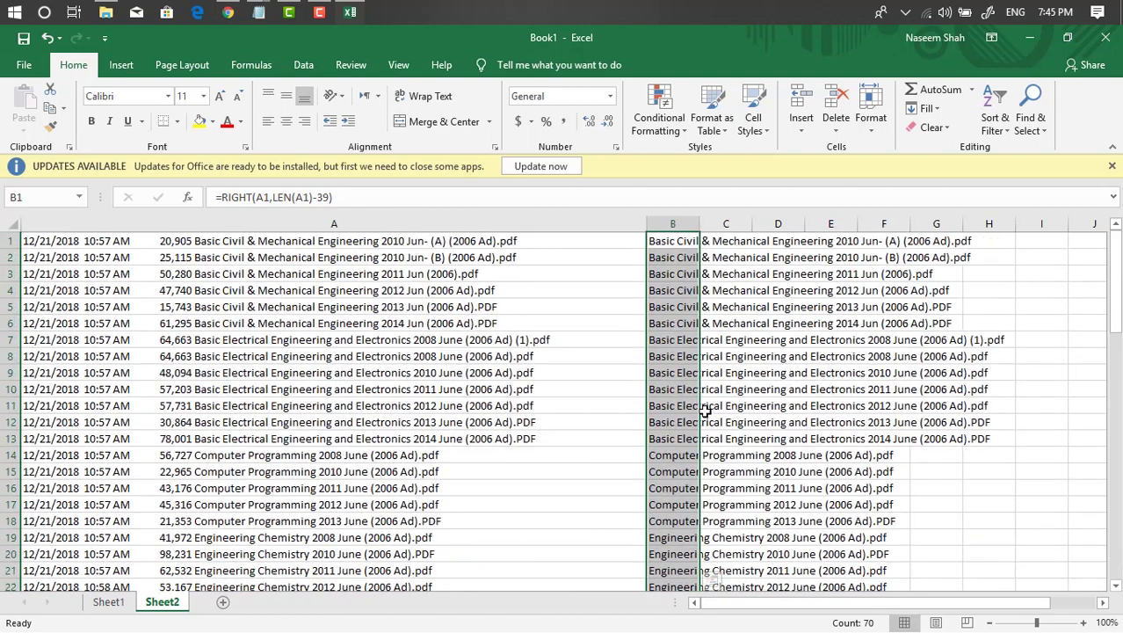
key("ctrl+q")
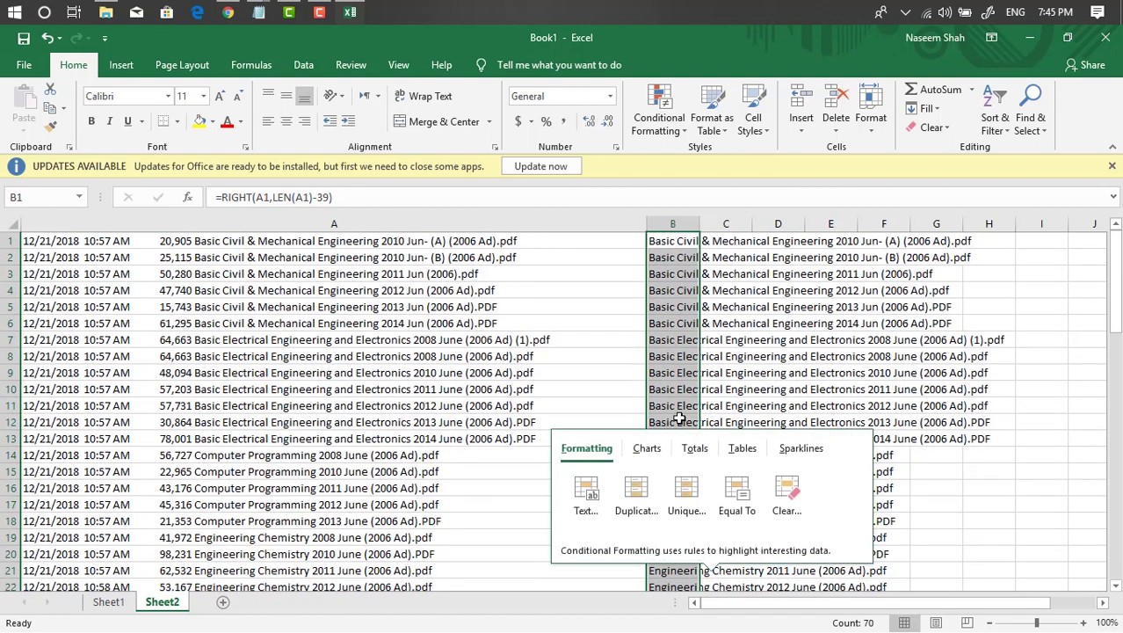
right_click(665, 360)
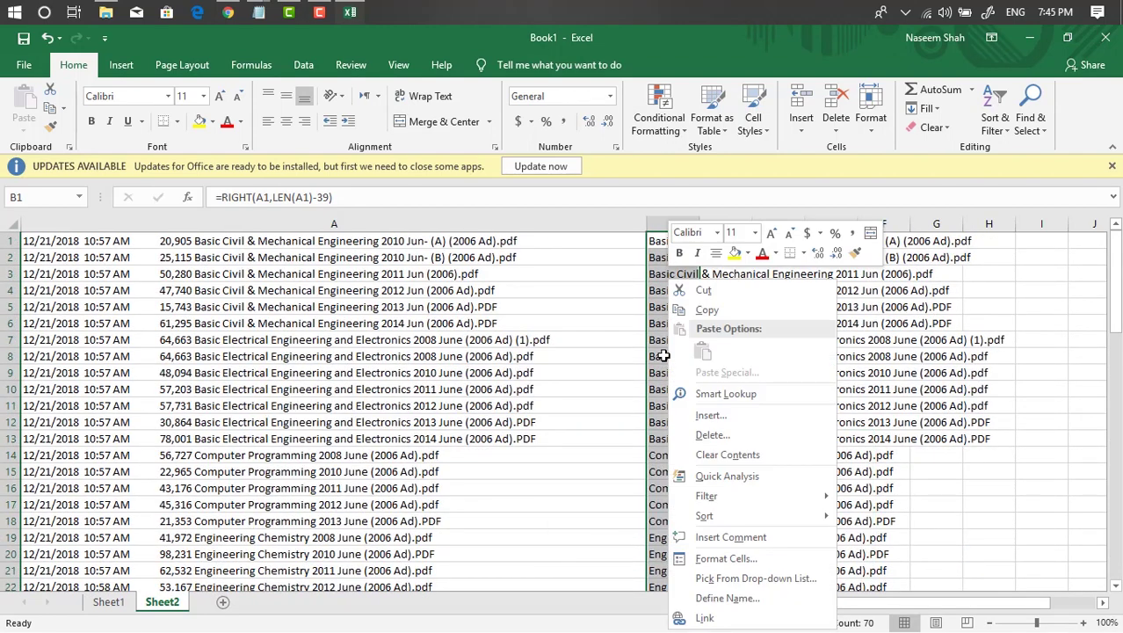
left_click(700, 309)
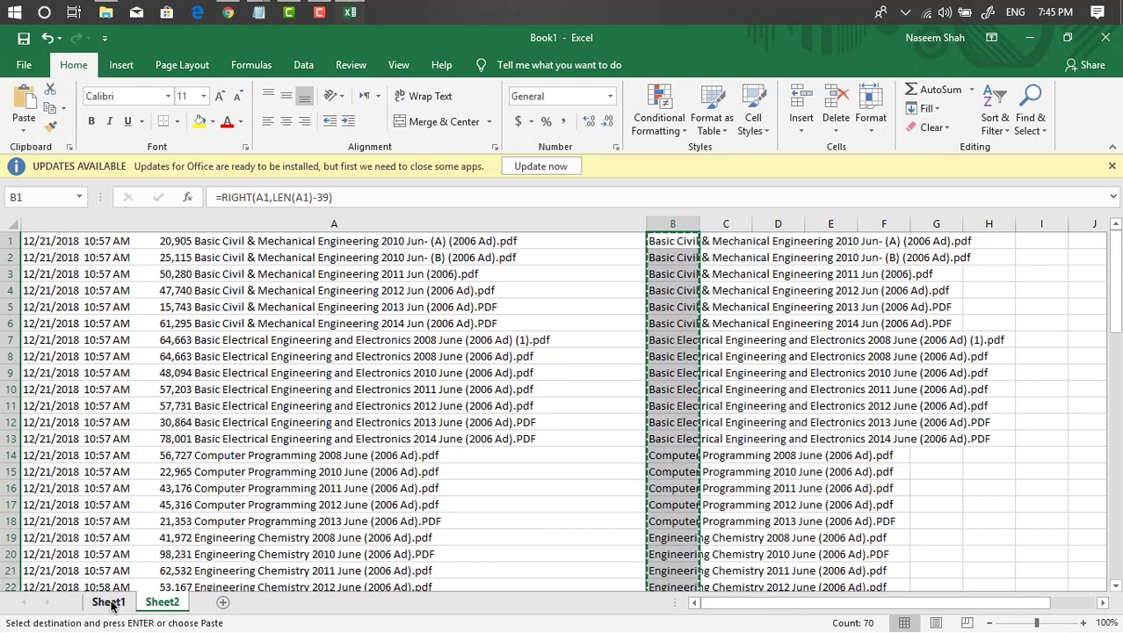
Enter the heading "title" in A1 of Sheet1 and widen column A to fit long file names.
left_click(109, 601)
type("t")
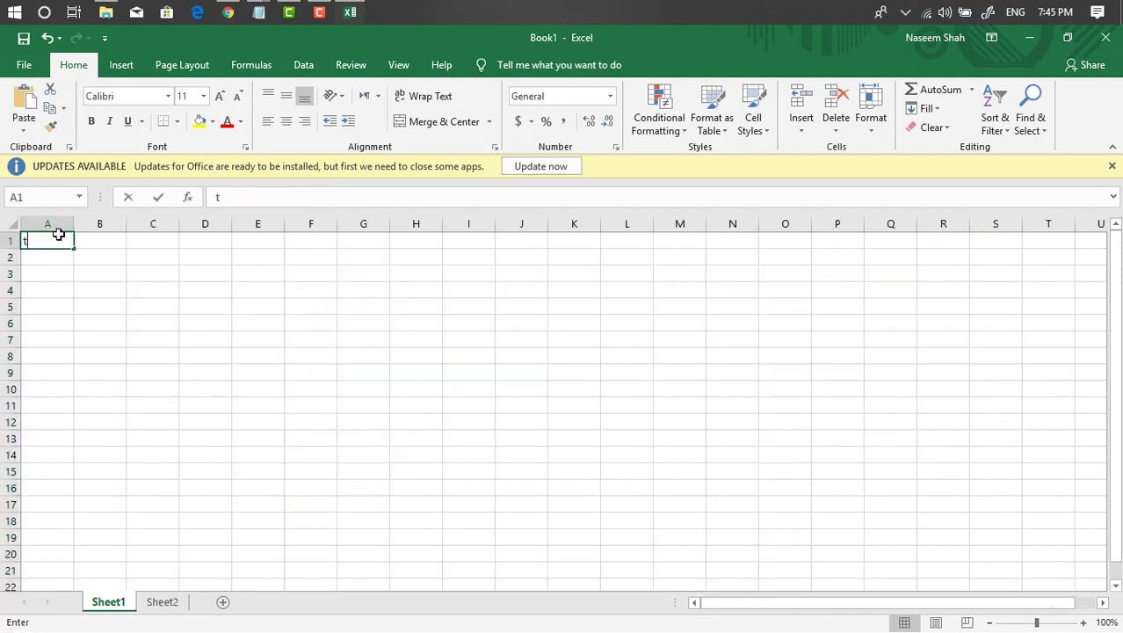
type("itle")
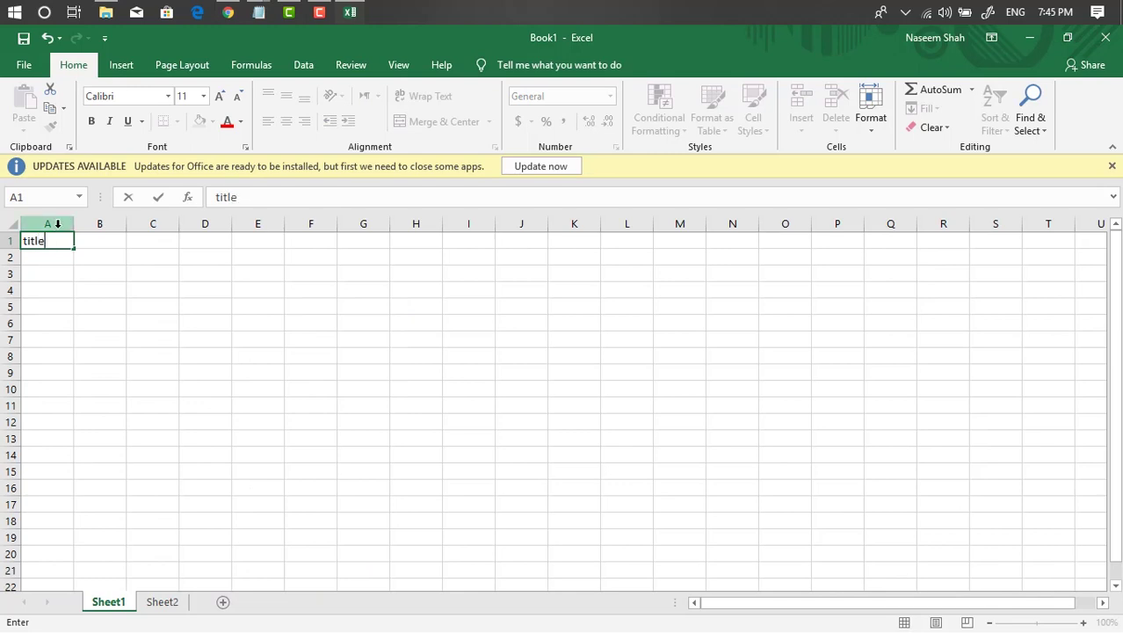
left_click(42, 261)
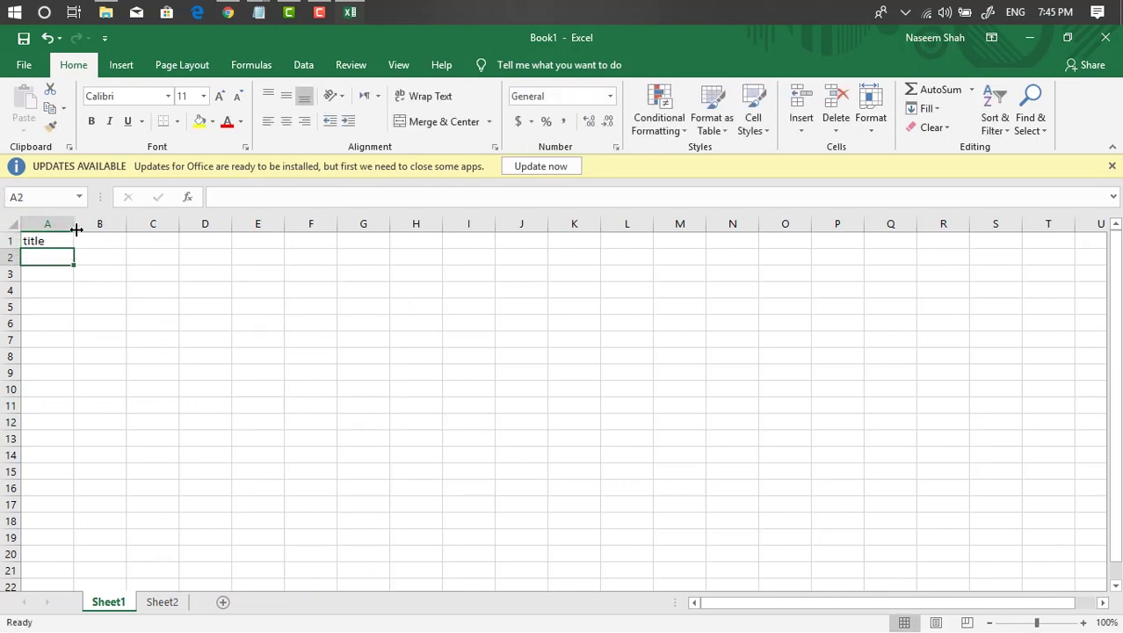
left_click_drag(75, 225, 381, 264)
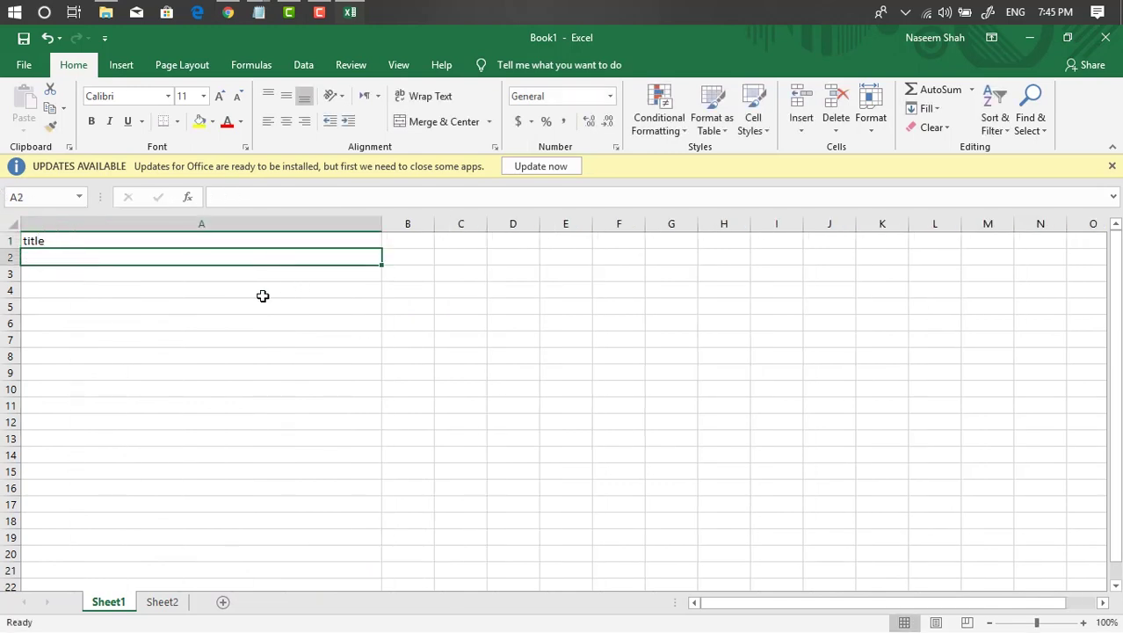
Copy the extracted file names from B1 through B70 on Sheet2 and paste them as values from A2 down on Sheet1.
right_click(190, 260)
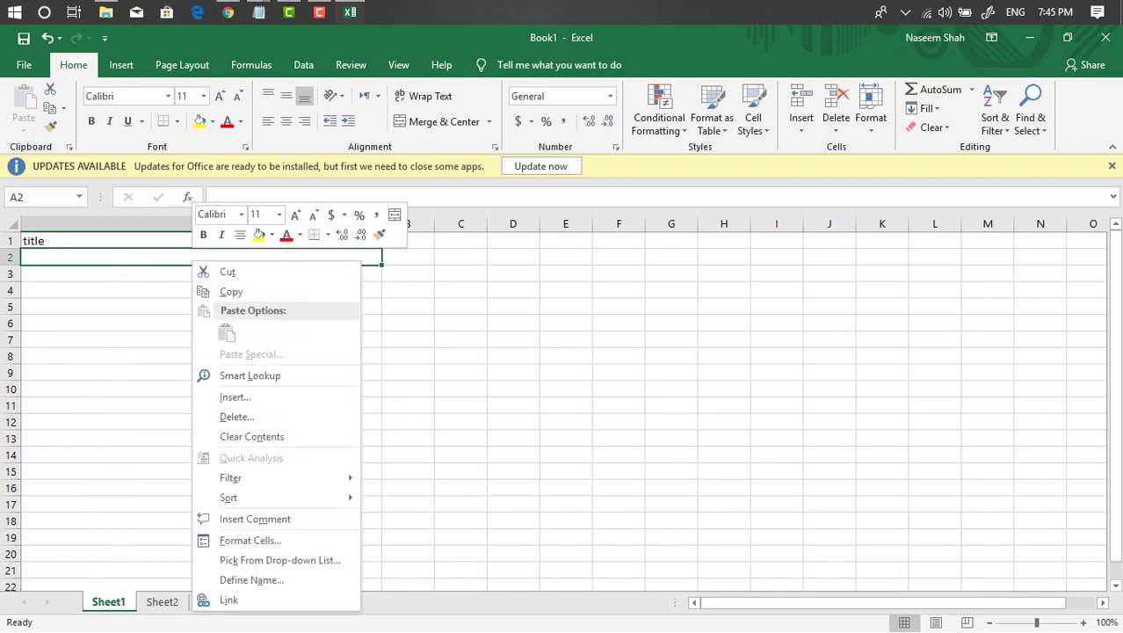
key("Escape")
left_click(165, 603)
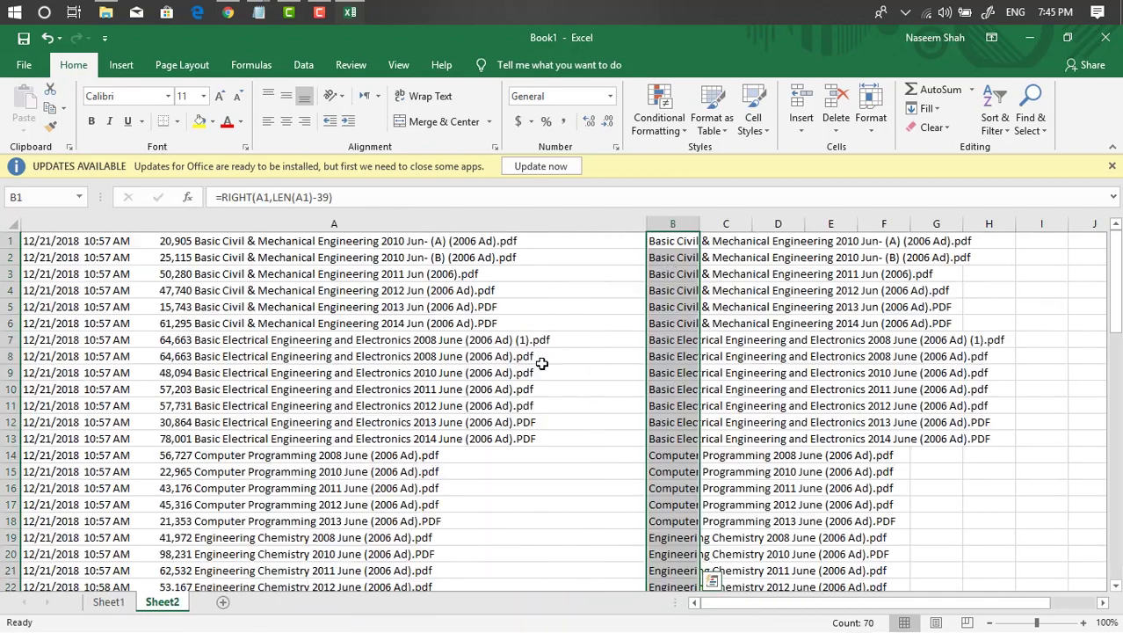
right_click(673, 250)
left_click(716, 276)
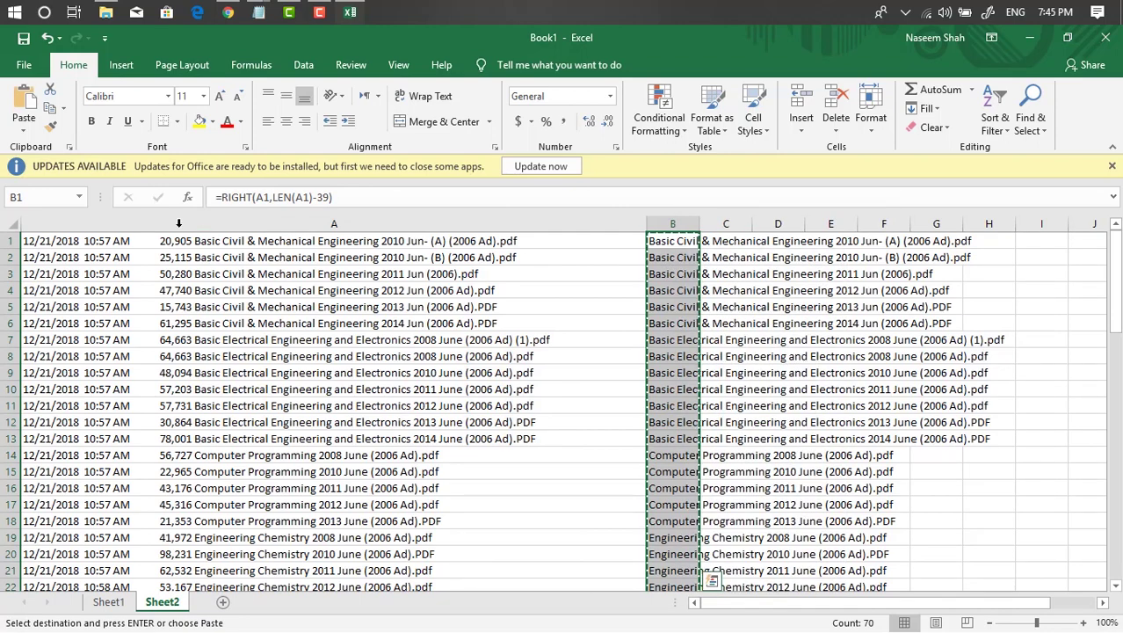
left_click(121, 609)
right_click(54, 255)
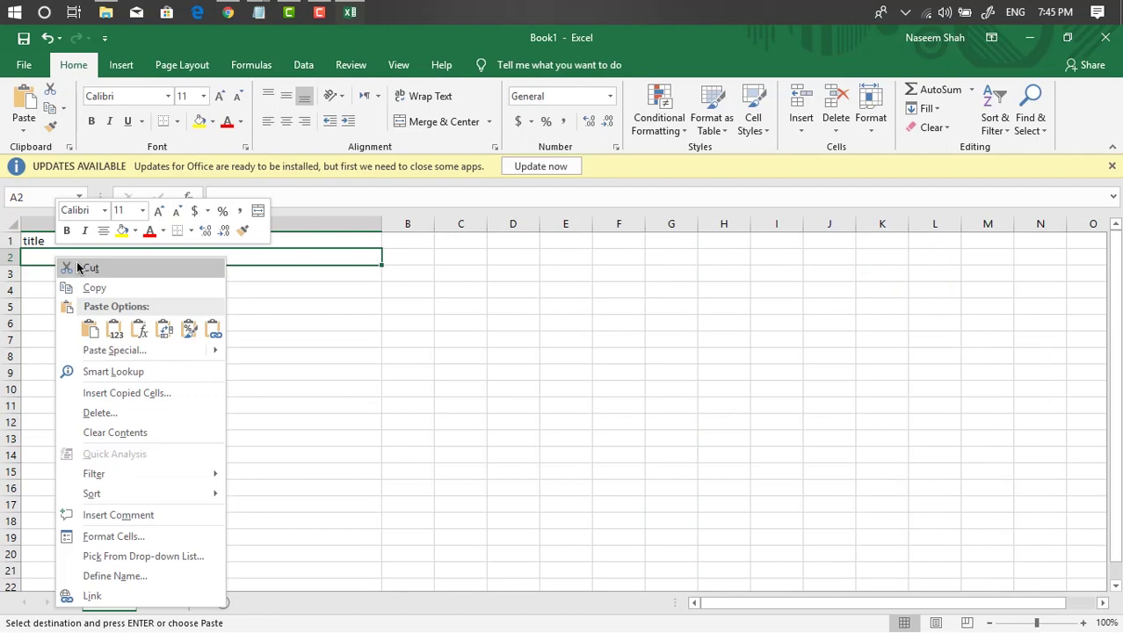
left_click(114, 336)
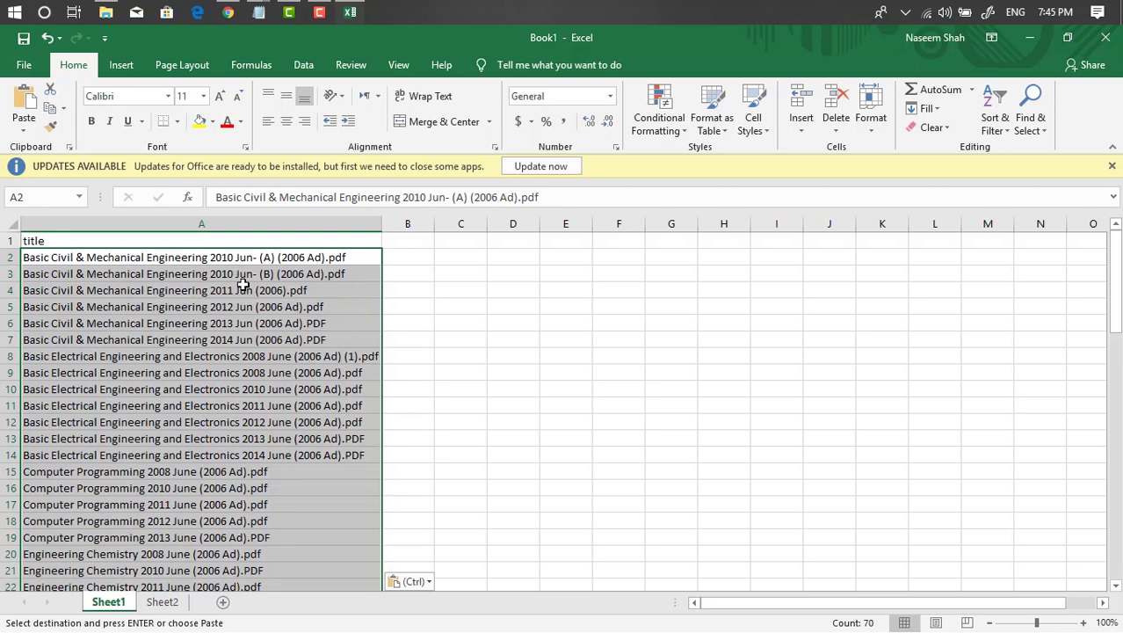
scroll(294, 358, "down", 5)
scroll(294, 358, "up", 5)
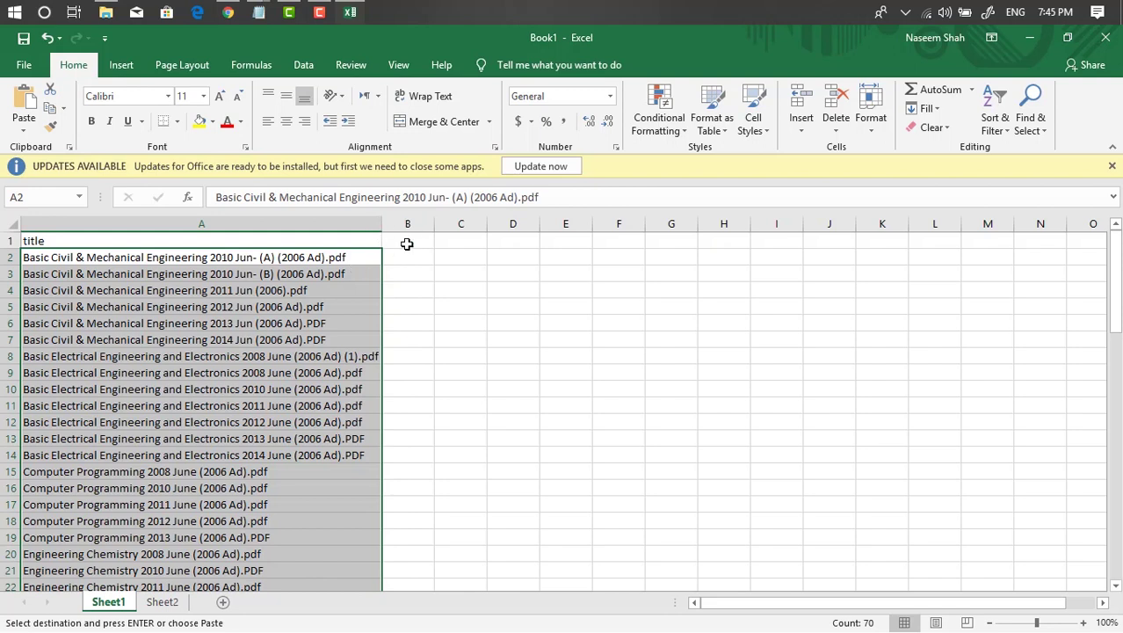
Enter the heading "year" in B1 beside the title column.
left_click(409, 244)
type("year")
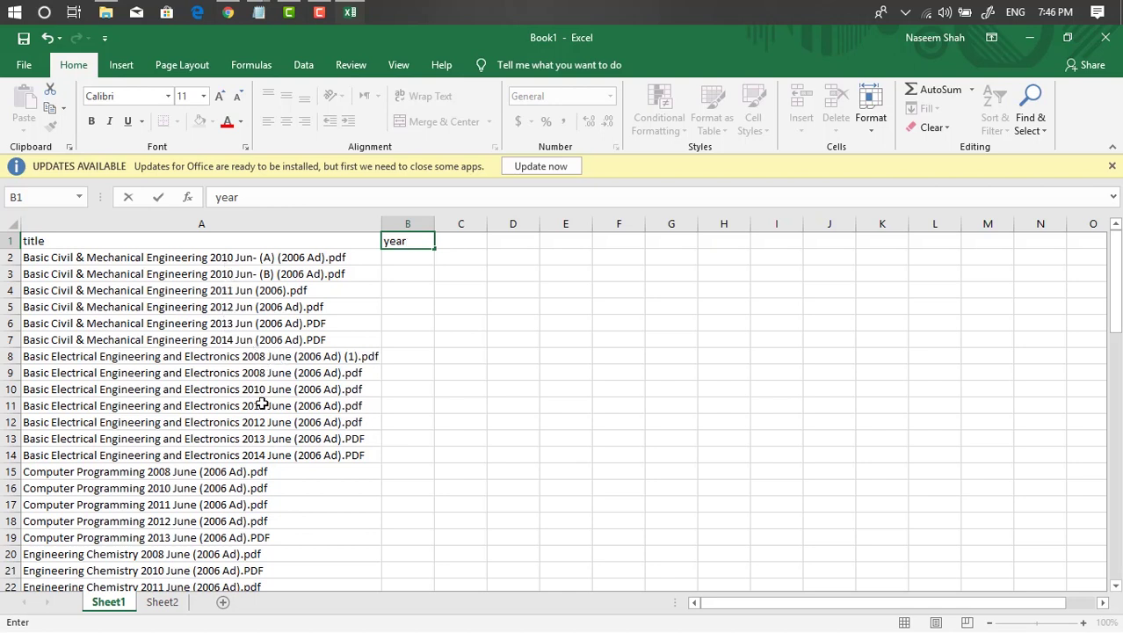
scroll(237, 410, "down", 8)
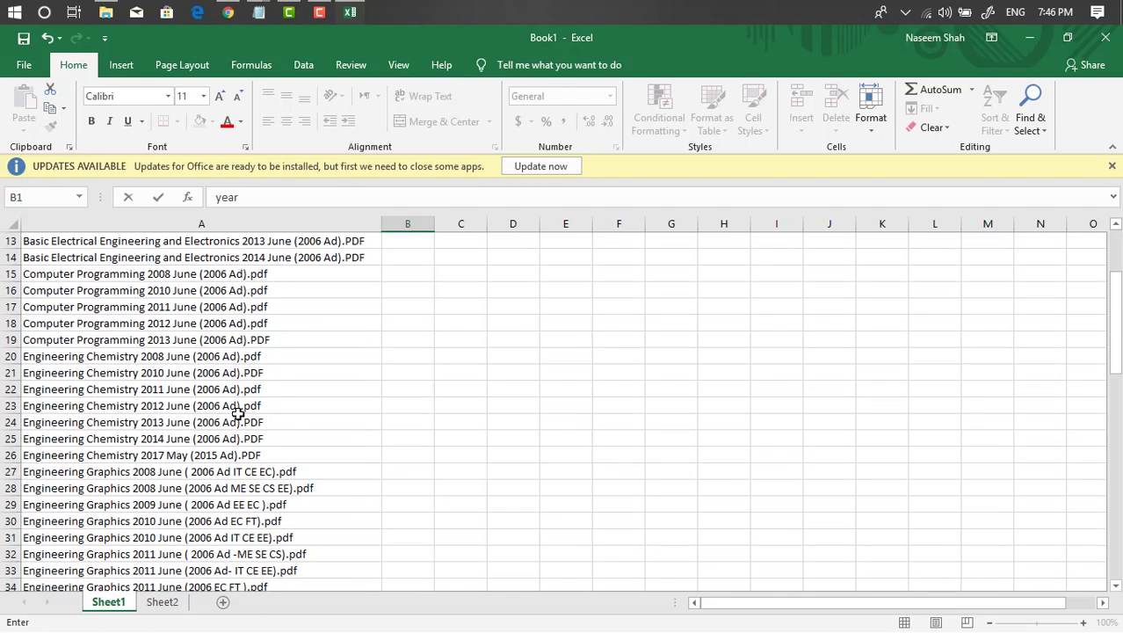
scroll(238, 410, "down", 8)
scroll(237, 410, "up", 12)
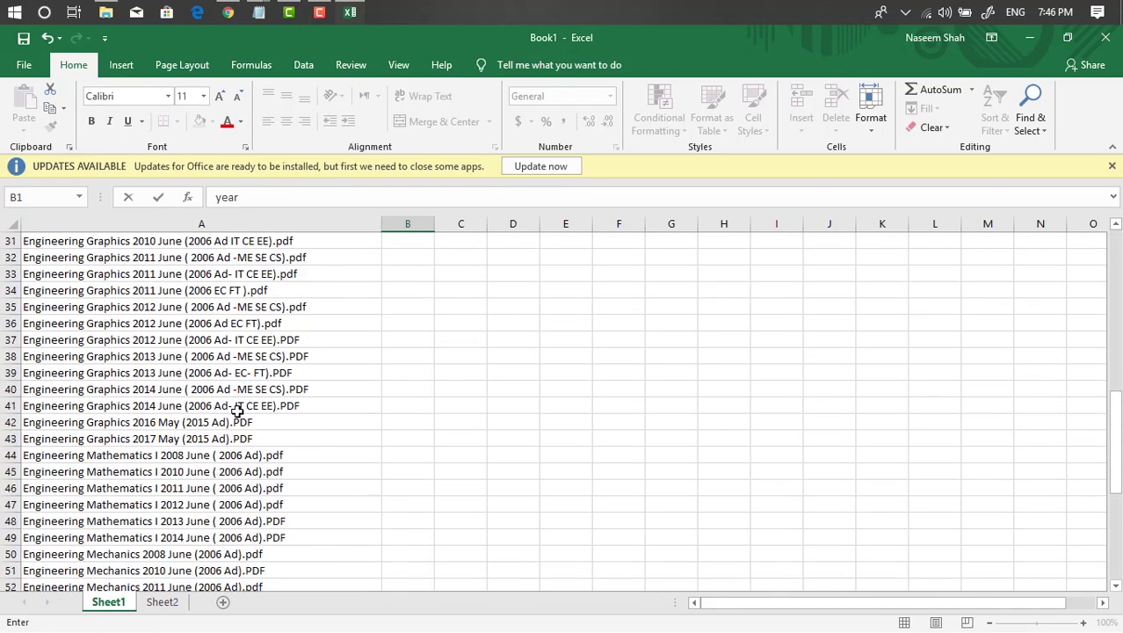
scroll(237, 410, "up", 4)
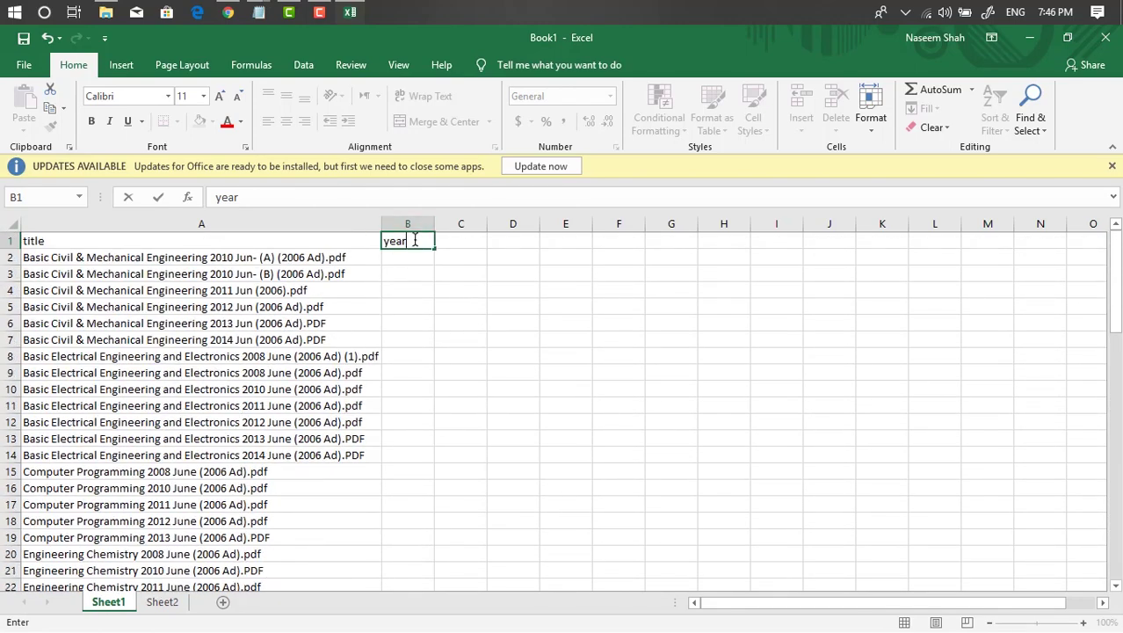
Enter 2010 in B2 and B3 and accept the Flash Fill suggestion for the remaining years in column B.
left_click(408, 258)
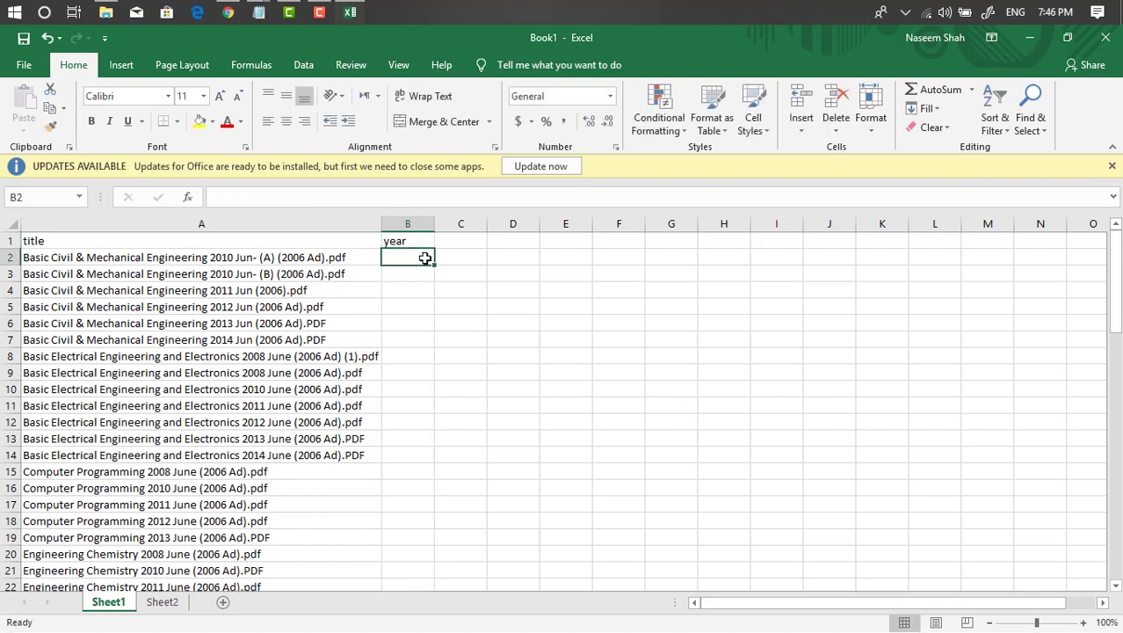
type("20")
key("BackSpace")
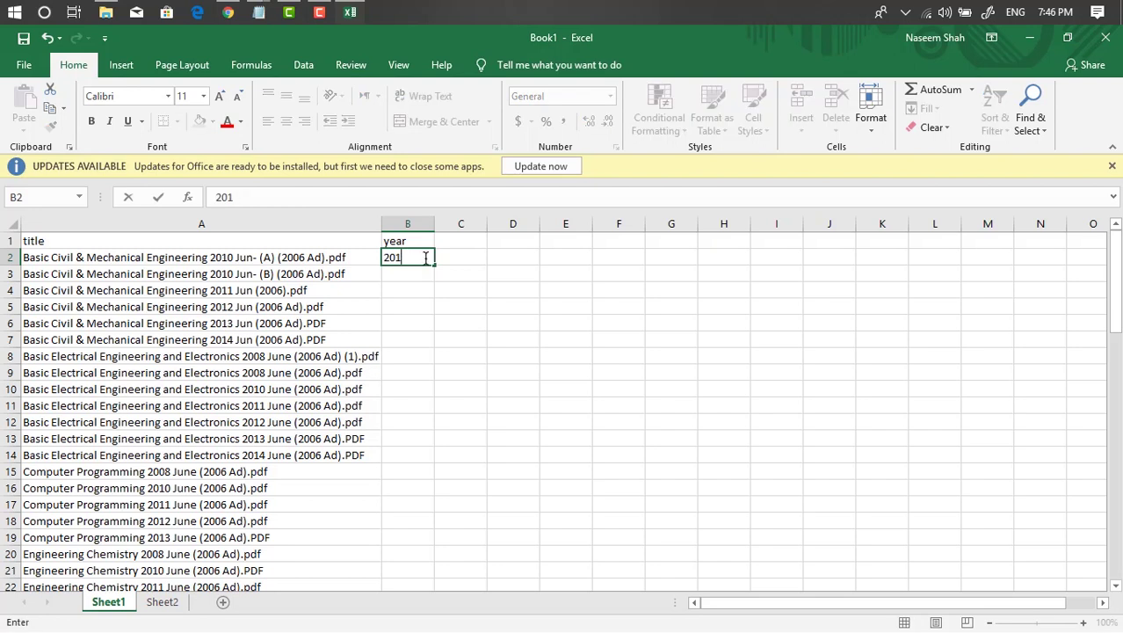
left_click(420, 273)
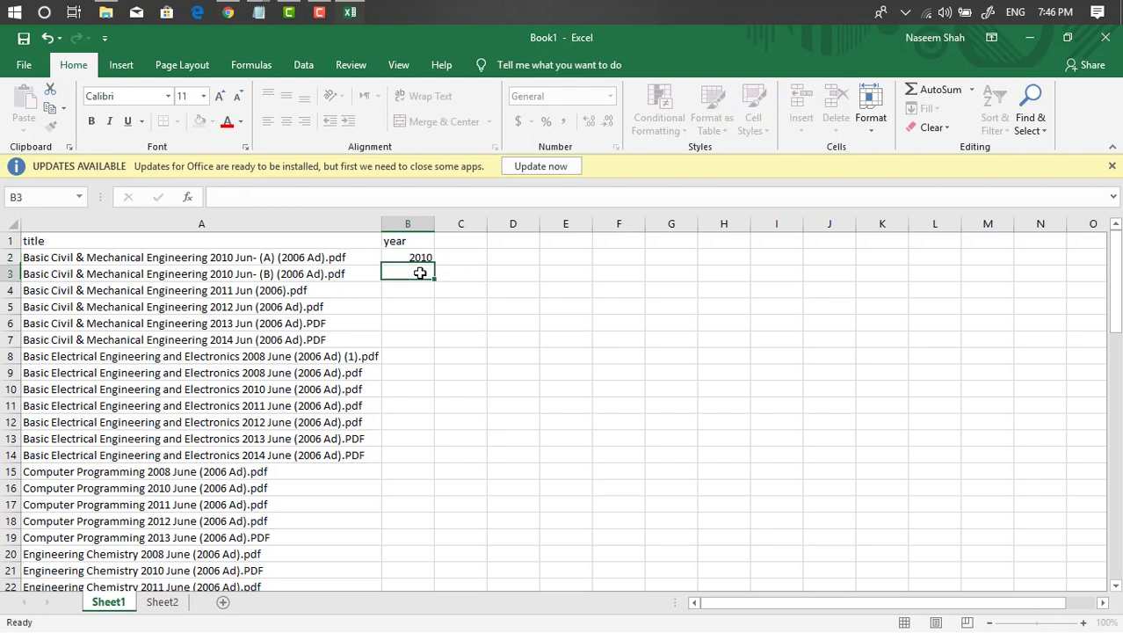
type("2010")
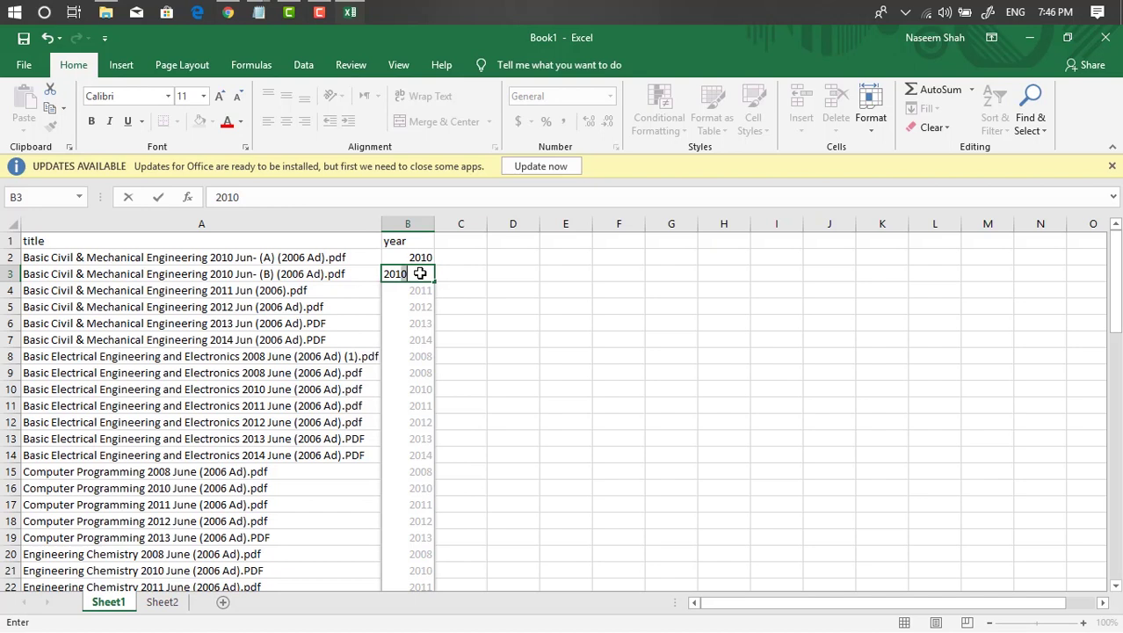
key("Return")
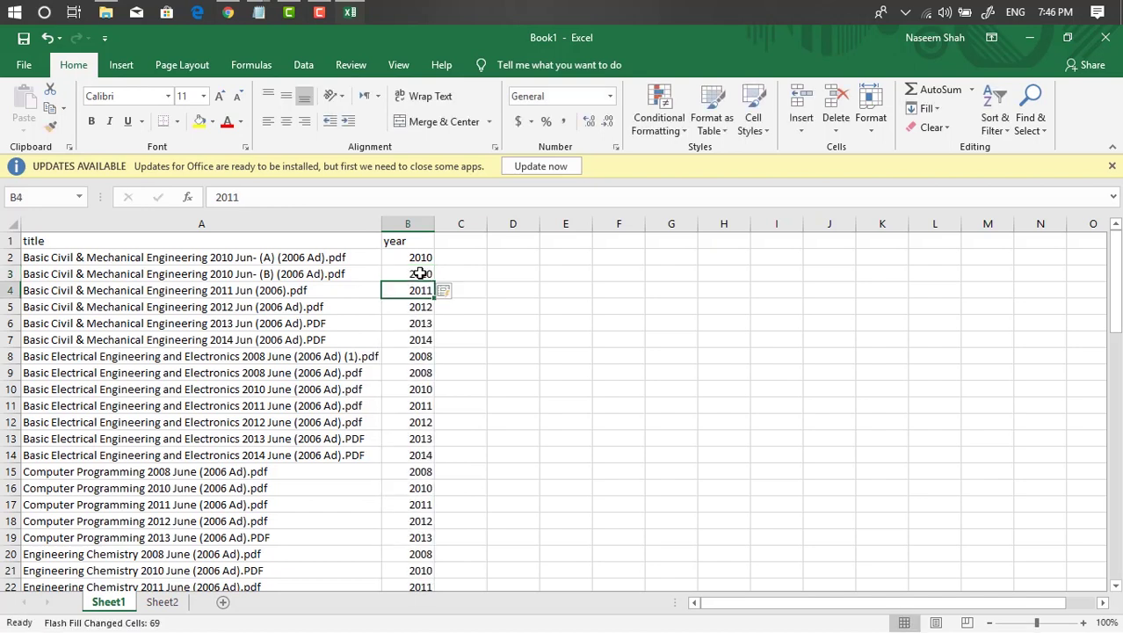
Check the filled years in column B against the years in the titles, including rows 36 and 48.
scroll(408, 401, "down", 9)
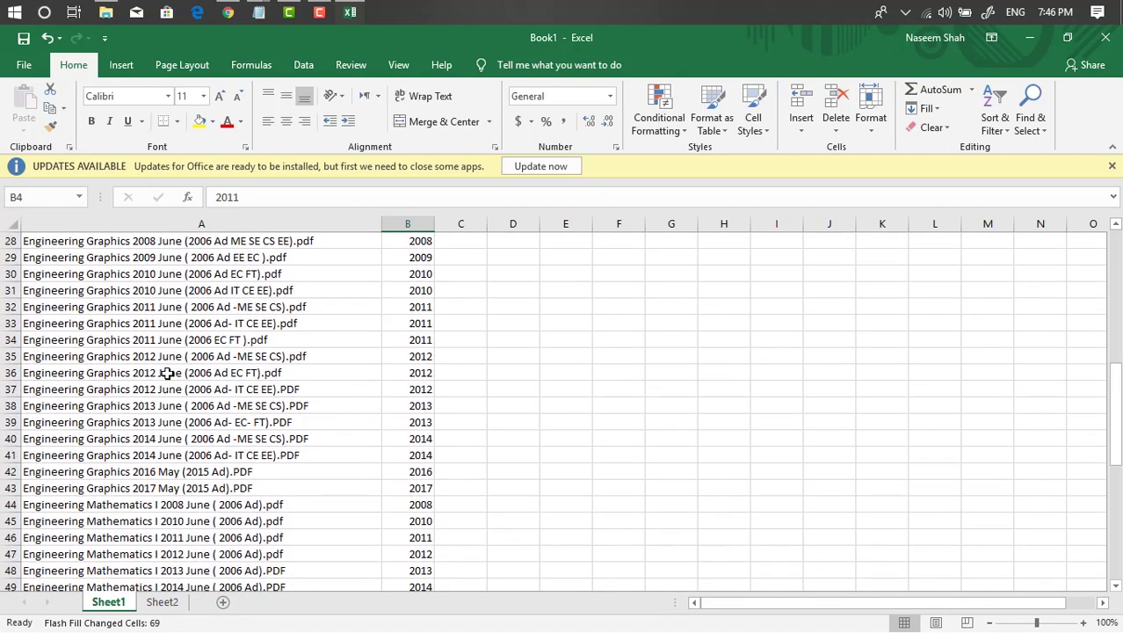
left_click(140, 372)
left_click(394, 371)
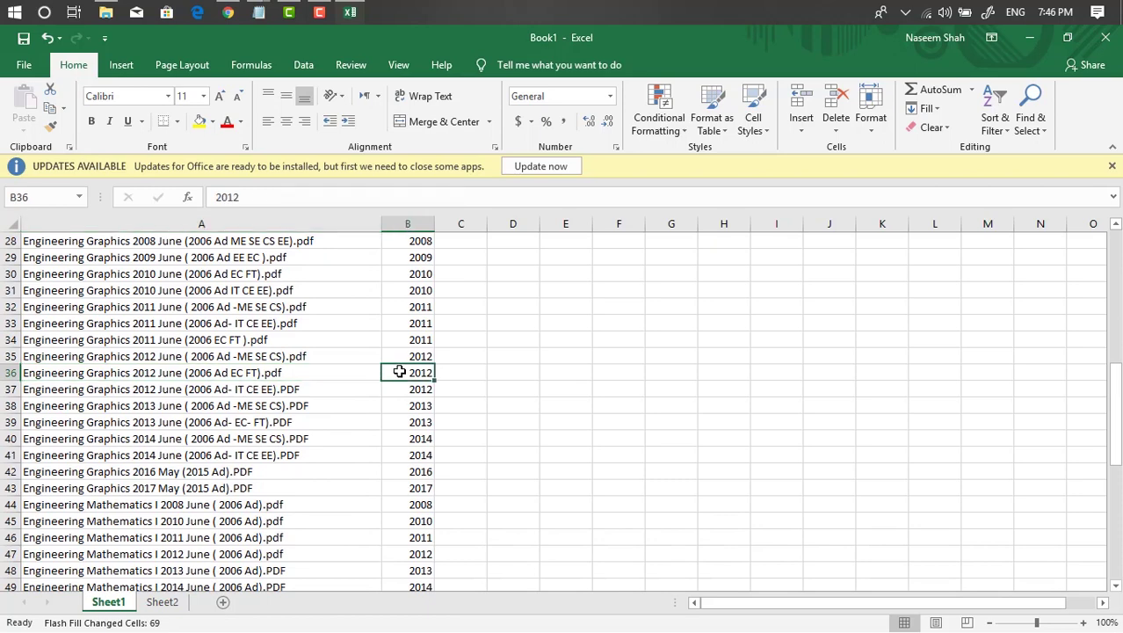
scroll(171, 452, "down", 3)
left_click(171, 425)
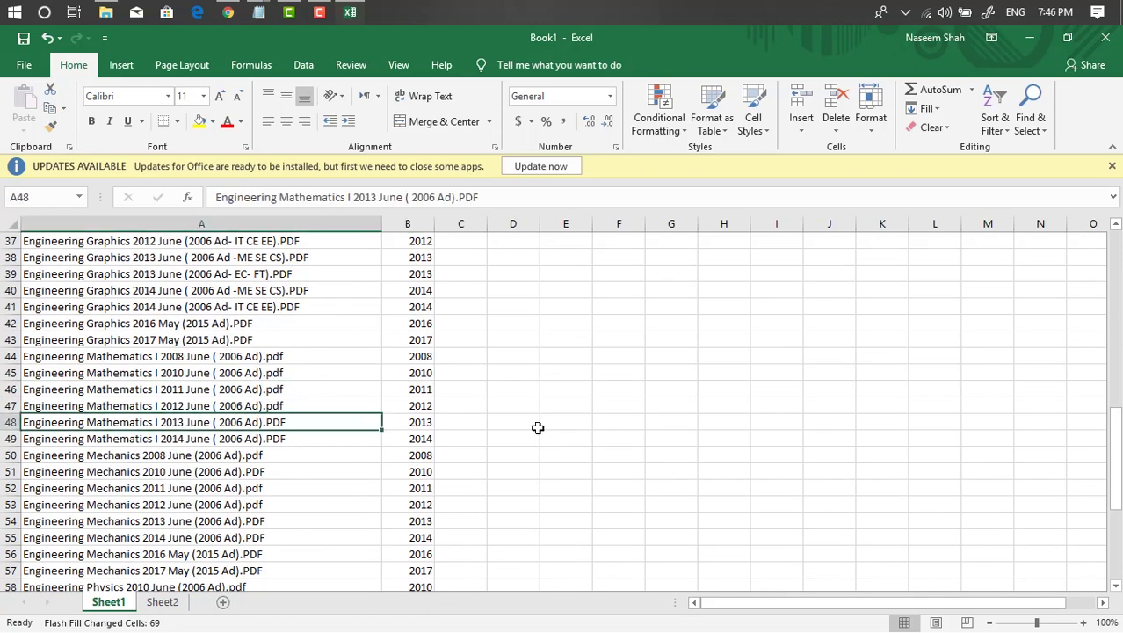
left_click(418, 422)
scroll(489, 448, "up", 12)
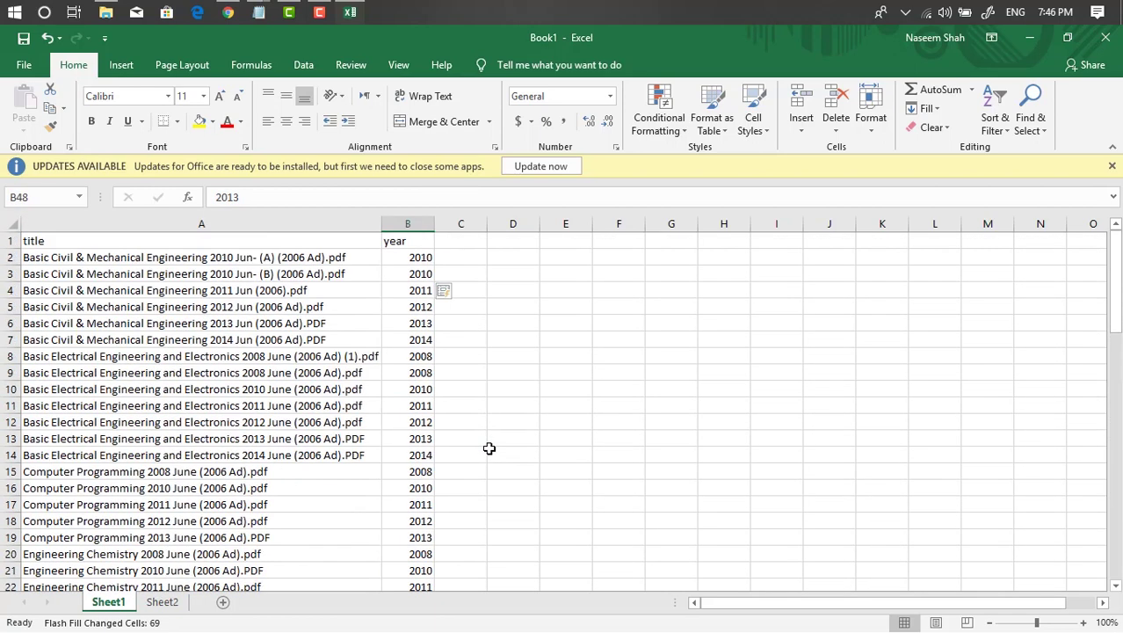
Enter the heading "subject" in C1 beside the year column.
left_click(473, 240)
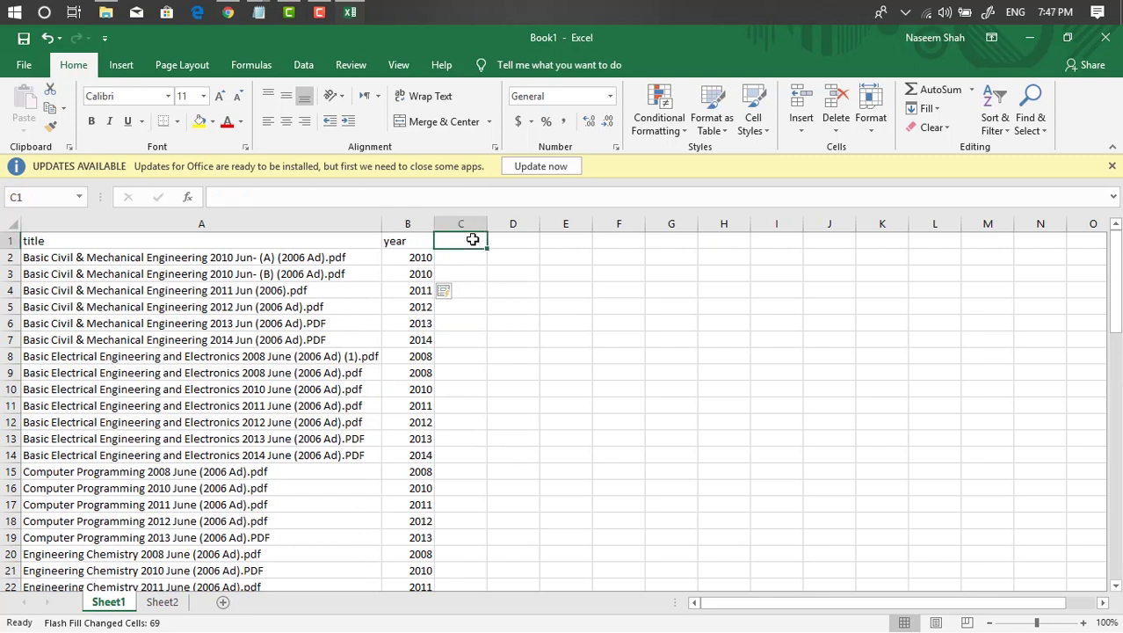
type("sub")
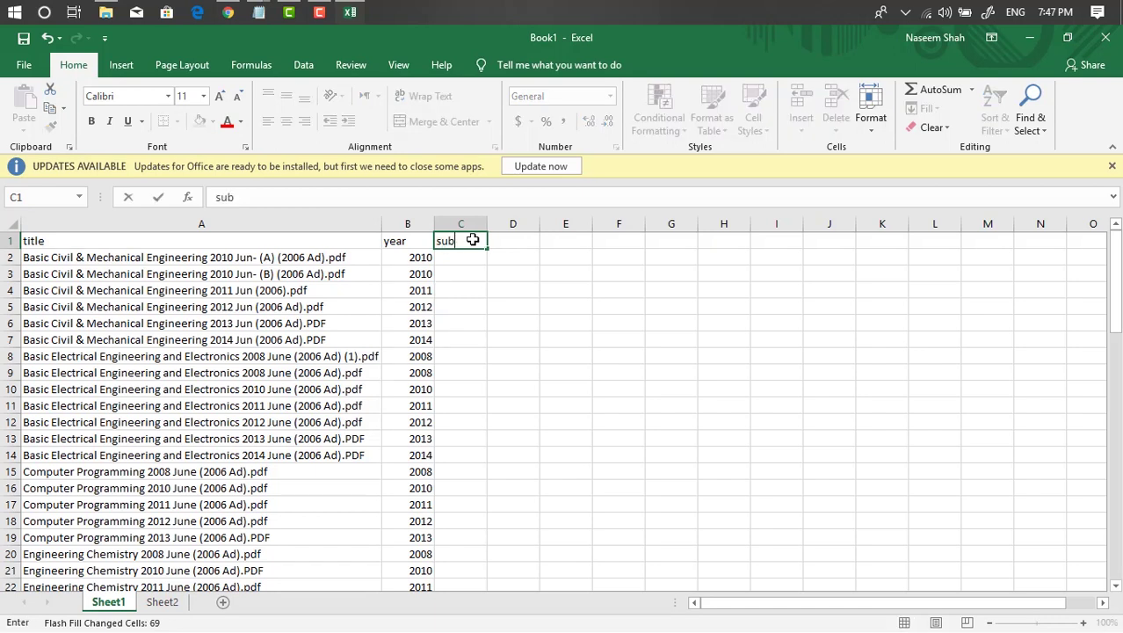
type("ject")
key("Return")
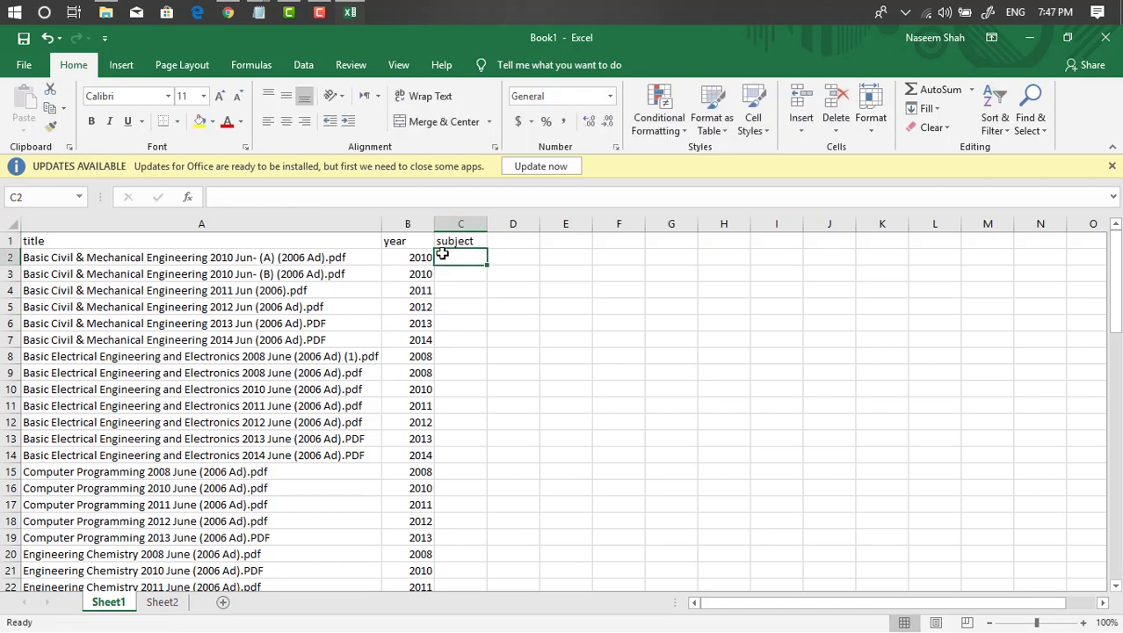
Copy the subject text "Basic Civil & Mechanical Engineering" from the A2 title into C2 and widen column C to fit it.
left_click(41, 262)
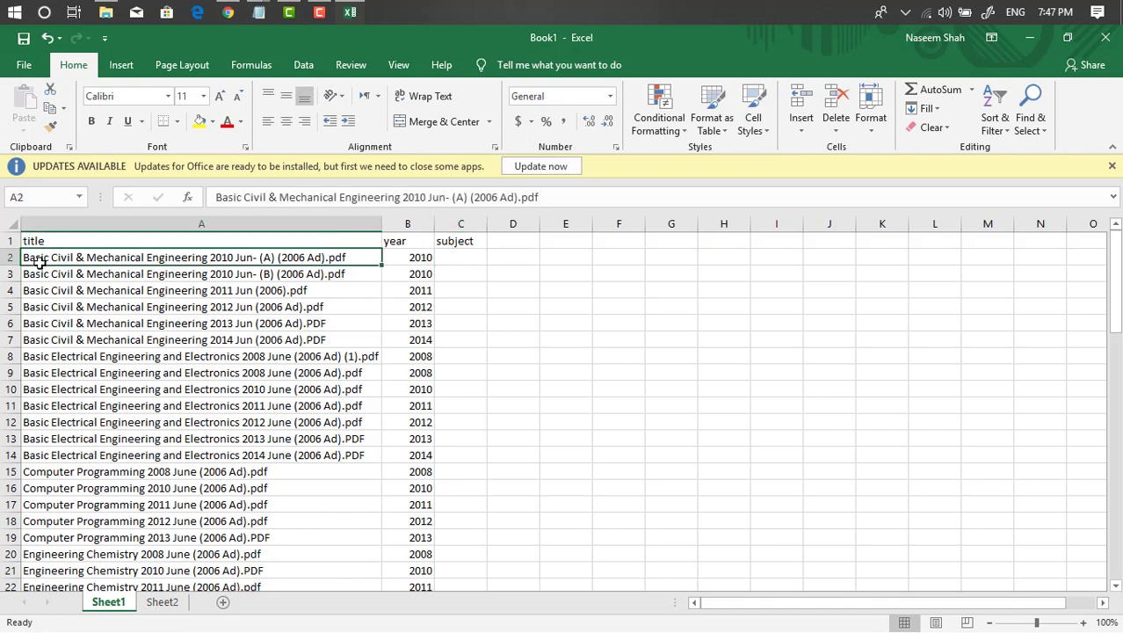
left_click(398, 197)
key("shift+Home")
key("ctrl+c")
double_click(453, 260)
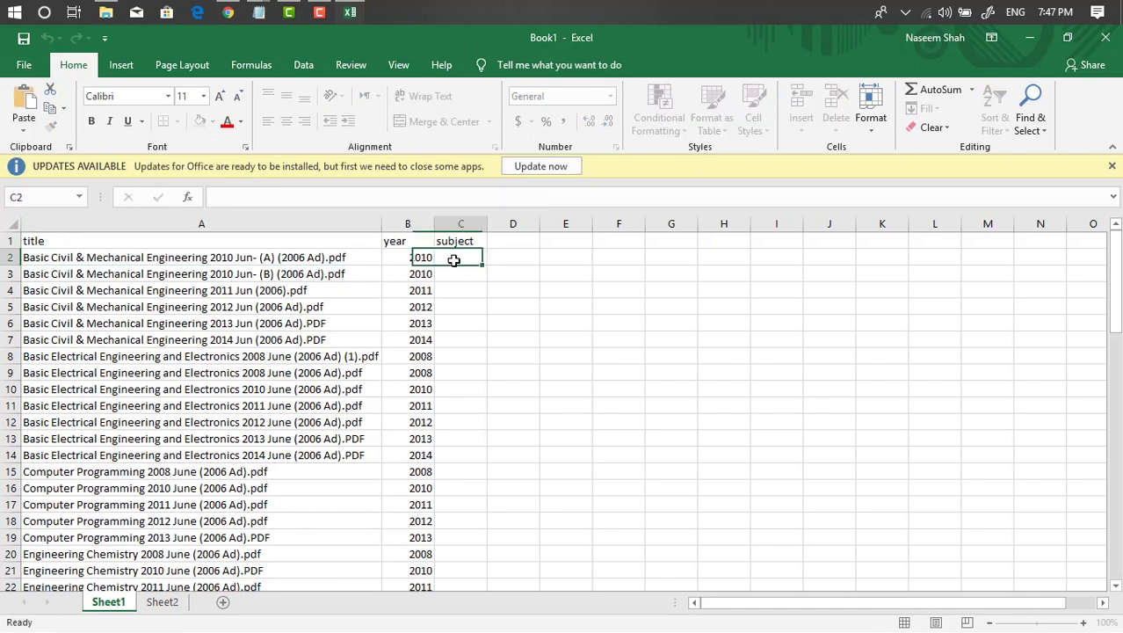
key("ctrl+v")
left_click_drag(487, 224, 678, 223)
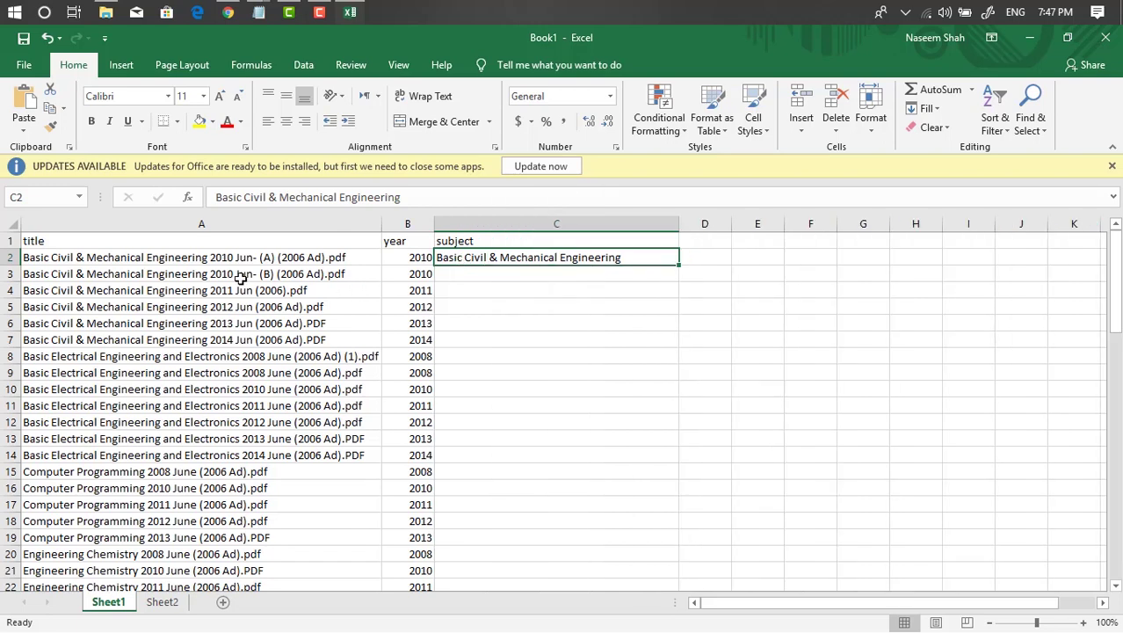
Fill C3 through C7 with the subject "Basic Civil & Mechanical Engineering".
left_click(237, 276)
left_click(451, 273)
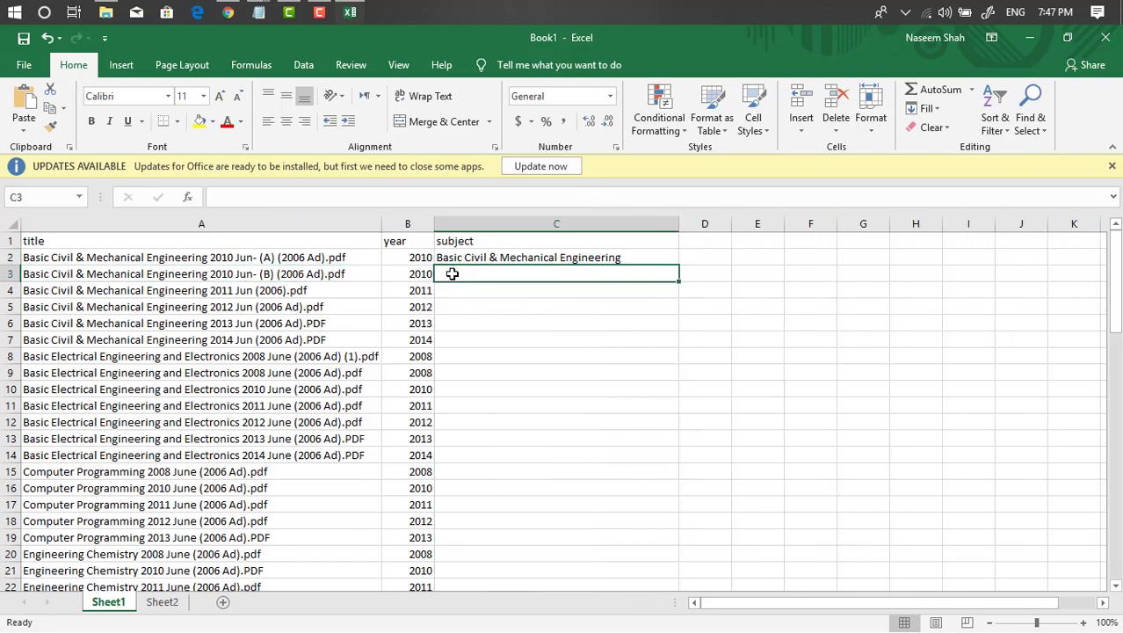
key("ctrl+v")
key("ctrl+v")
left_click_drag(527, 290, 481, 450)
key("ctrl+v")
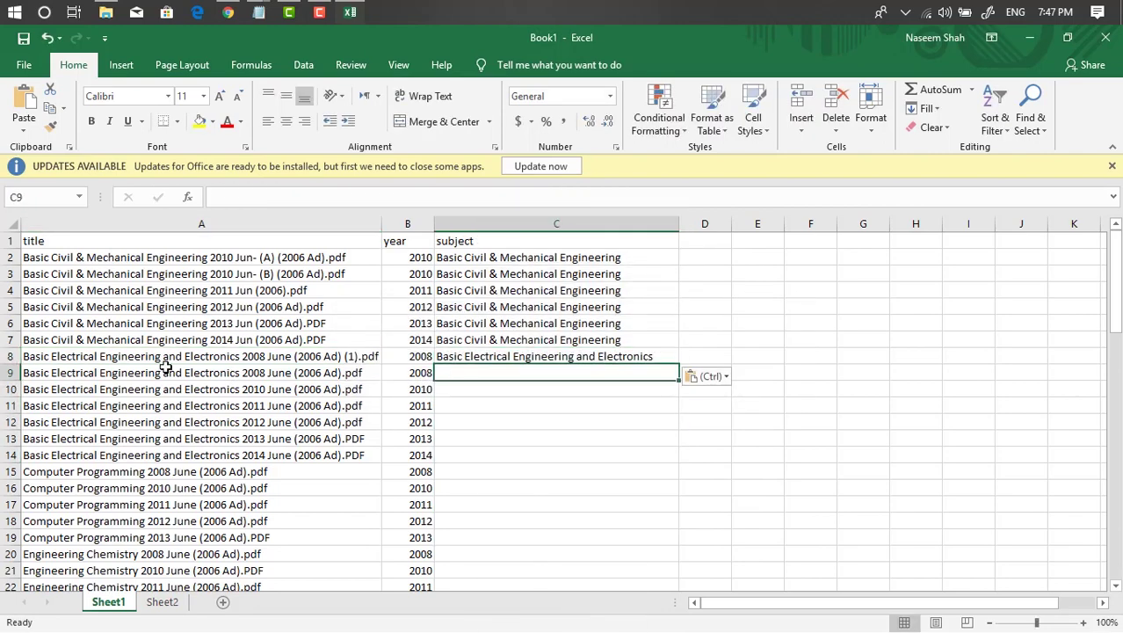
Fill C8 through C14 with the subject "Basic Electrical Engineering and Electronics".
left_click(165, 360)
right_click(478, 392)
left_click_drag(484, 374, 489, 454)
left_click(505, 108)
left_click(551, 381)
right_click(490, 409)
left_click(524, 123)
left_click(545, 454)
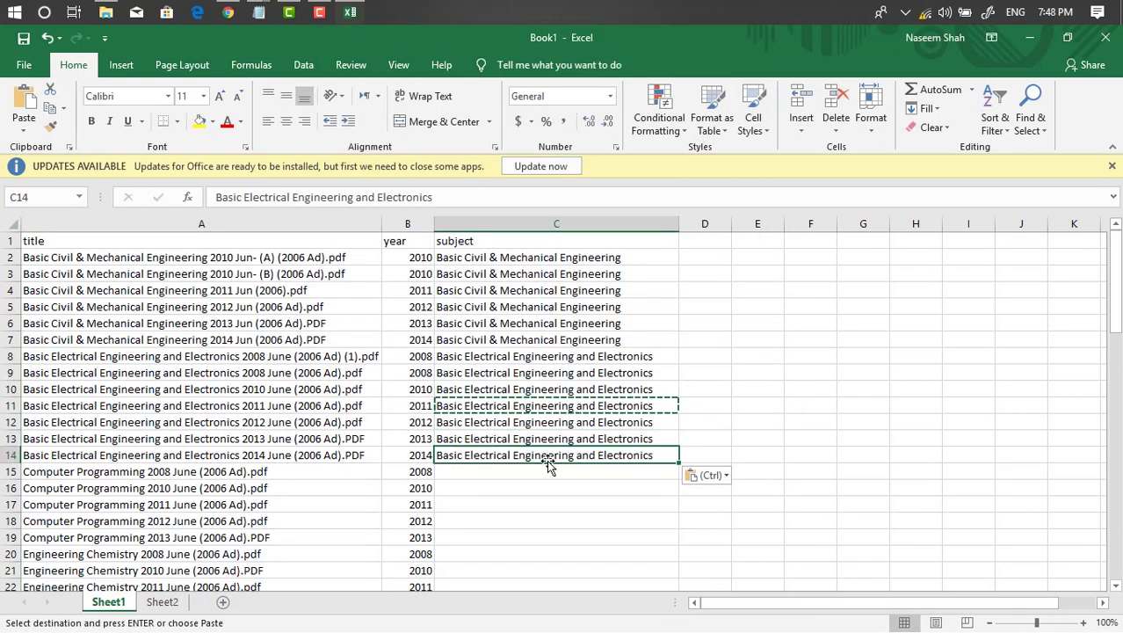
Fill C15 through C19 with the subject "Computer Programming".
scroll(527, 439, "down", 2)
left_click(497, 369)
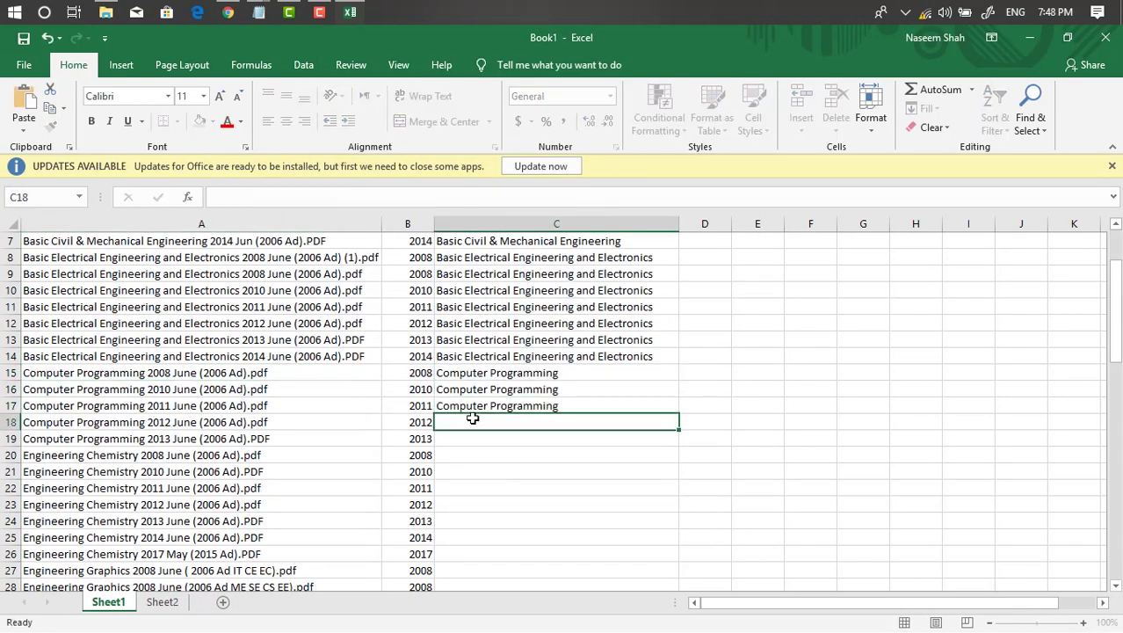
left_click_drag(472, 422, 473, 438)
key("ctrl+v")
scroll(465, 439, "down", 2)
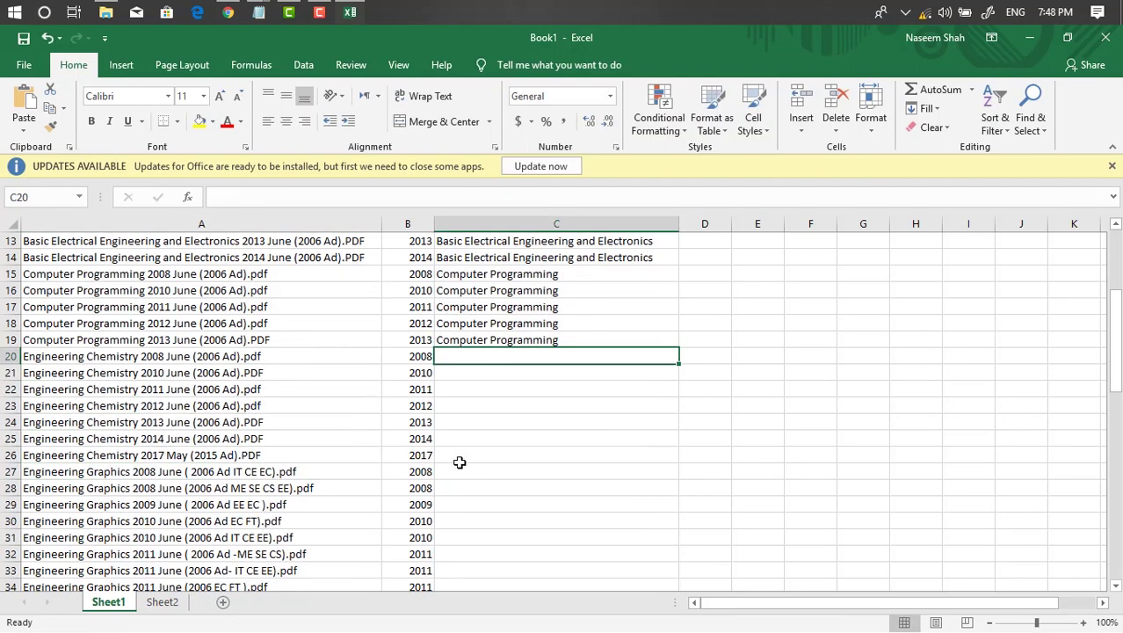
Fill C20 through C26 with the subject "Engineering Chemistry".
key("ctrl+c")
left_click_drag(492, 379, 492, 461)
key("ctrl+v")
Fill C27 through C43 with the subject "Engineering Graphics".
left_click(466, 422)
left_click_drag(466, 421, 466, 580)
type("Engineering Graphics")
key("ctrl+c")
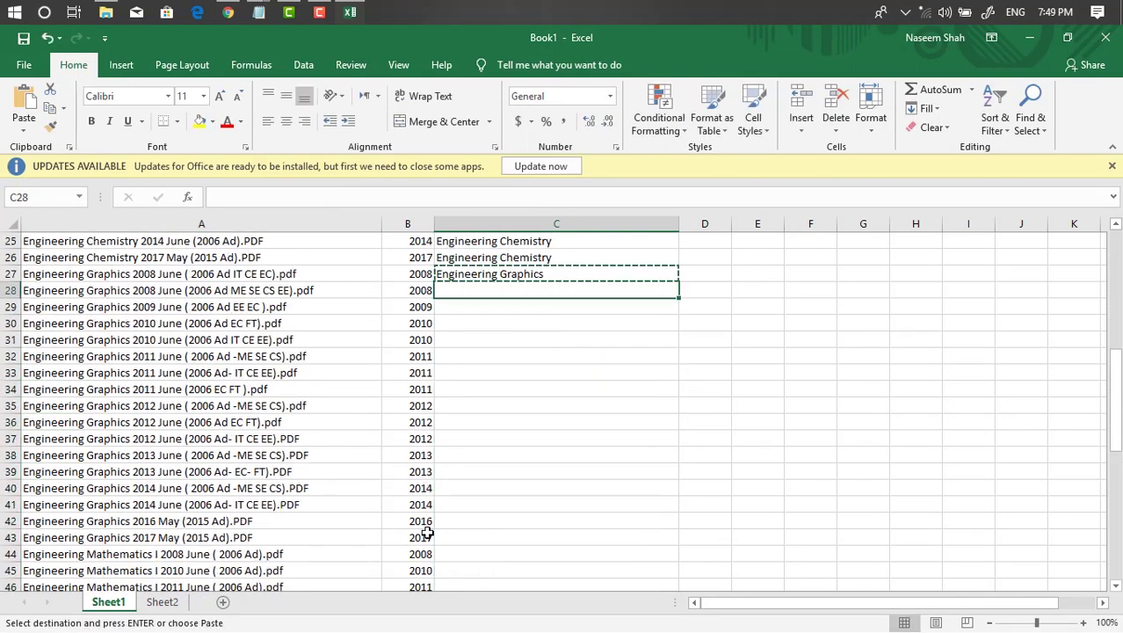
key("ctrl+v")
left_click_drag(492, 439, 458, 309)
Fill C44 through C49 with the subject "Engineering Mathematics" and C50 through C57 with "Engineering Mechanics".
left_click(492, 455)
type("Engineering Mathematics")
key("ctrl+c")
key("ctrl+v")
scroll(458, 439, "down", 3)
type("Engineering Mechanics")
key("ctrl+v")
Fill C58 through C62 with the subject "Engineering Physics".
left_click(467, 437)
type("Engineering Physics")
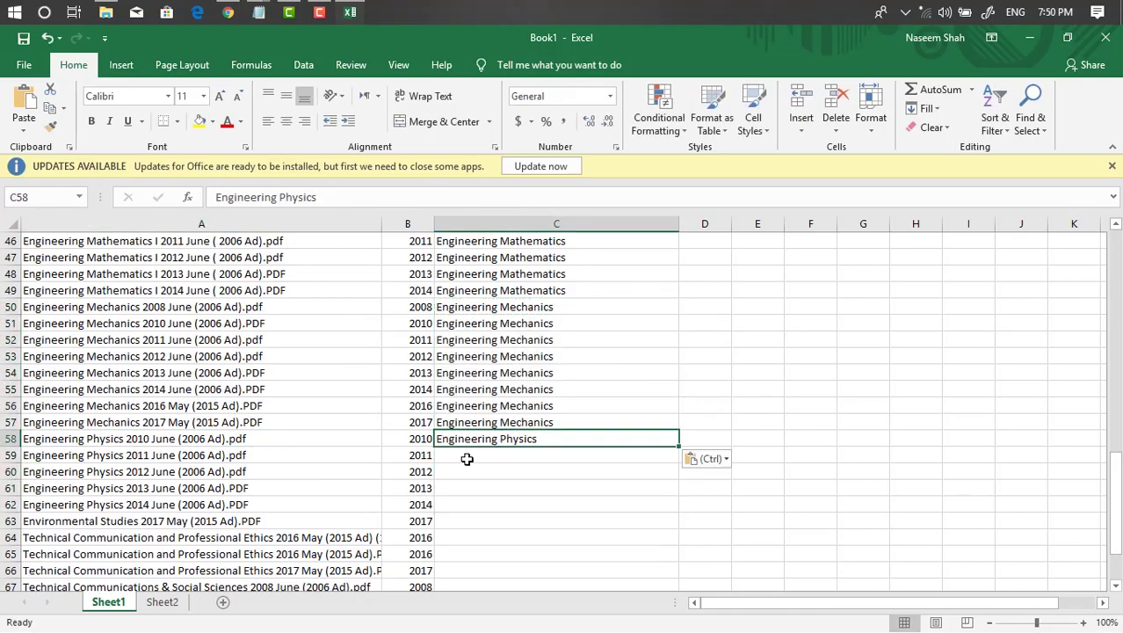
key("ctrl+c")
scroll(466, 396, "up", 8)
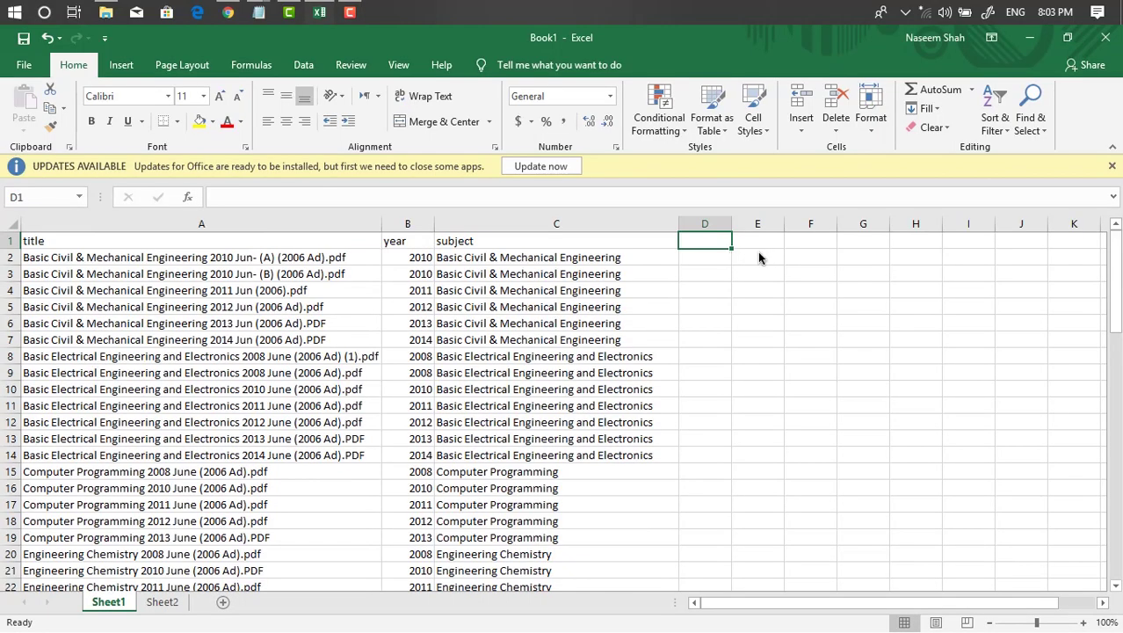
Enter the column header "download" in cell D1.
type("download")
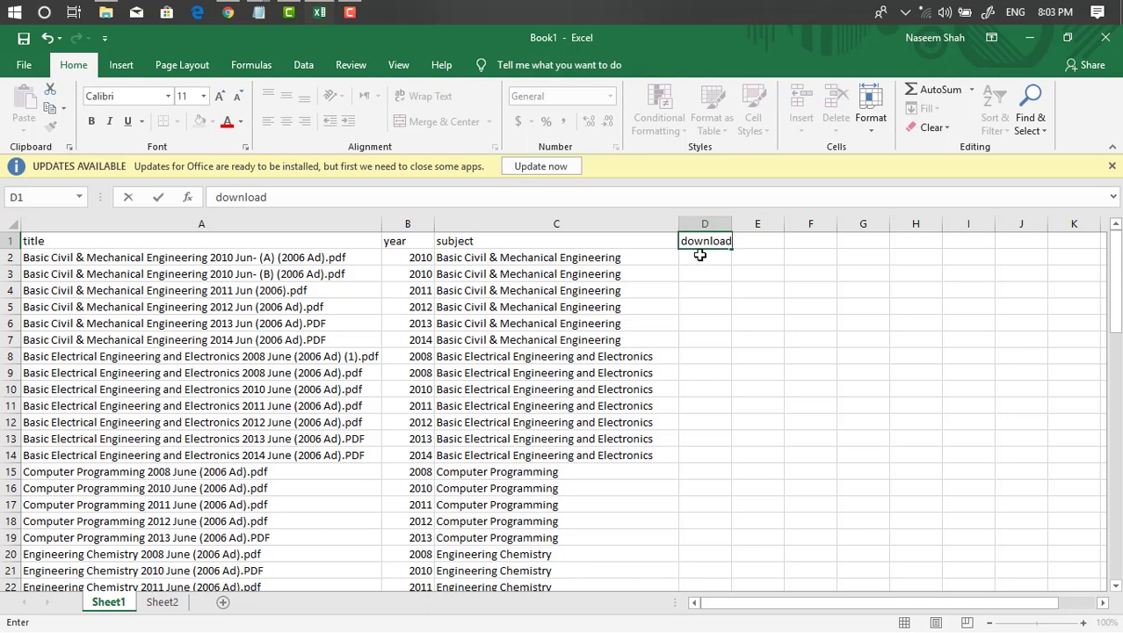
left_click(699, 253)
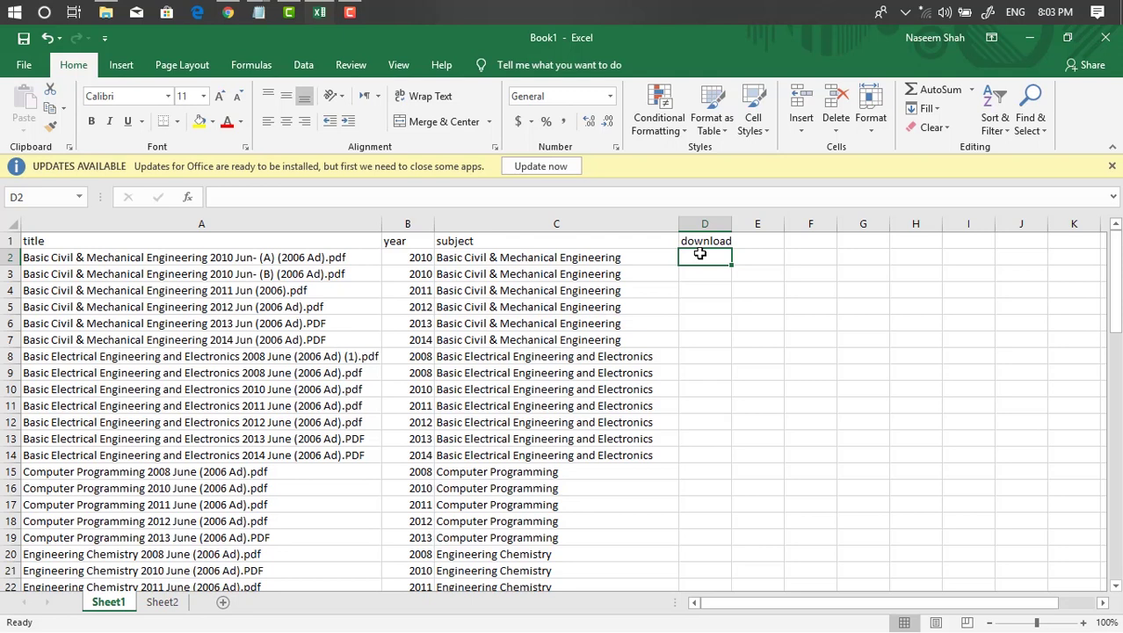
right_click(700, 253)
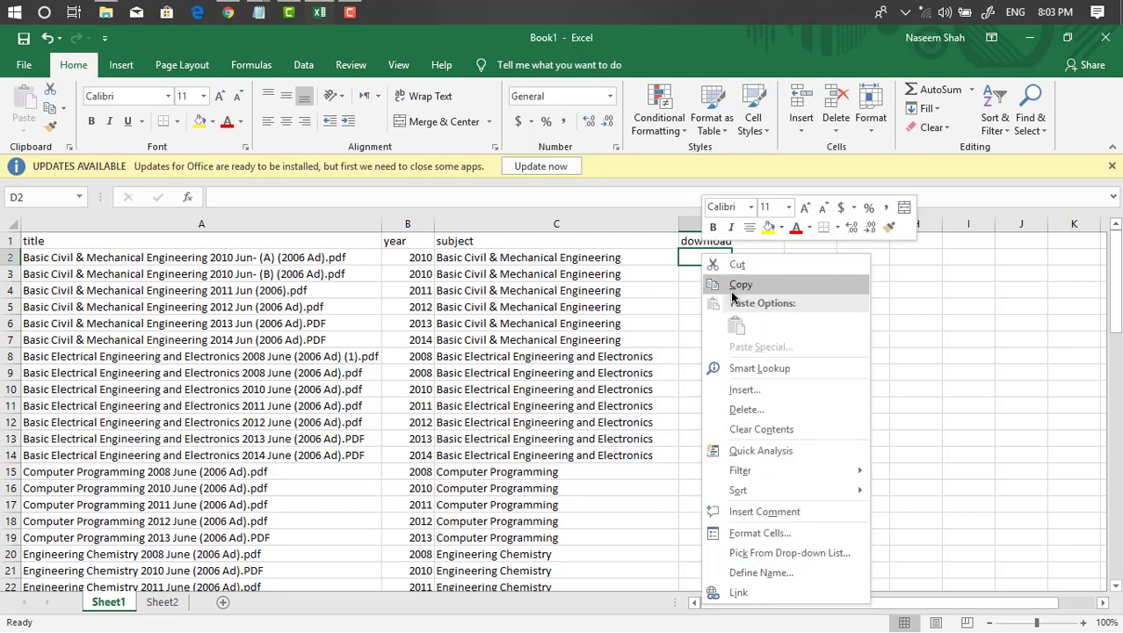
left_click(682, 254)
Switch to the TablePress Edit Table page in Chrome and copy the entire Download button HTML from cell E2.
left_click(227, 11)
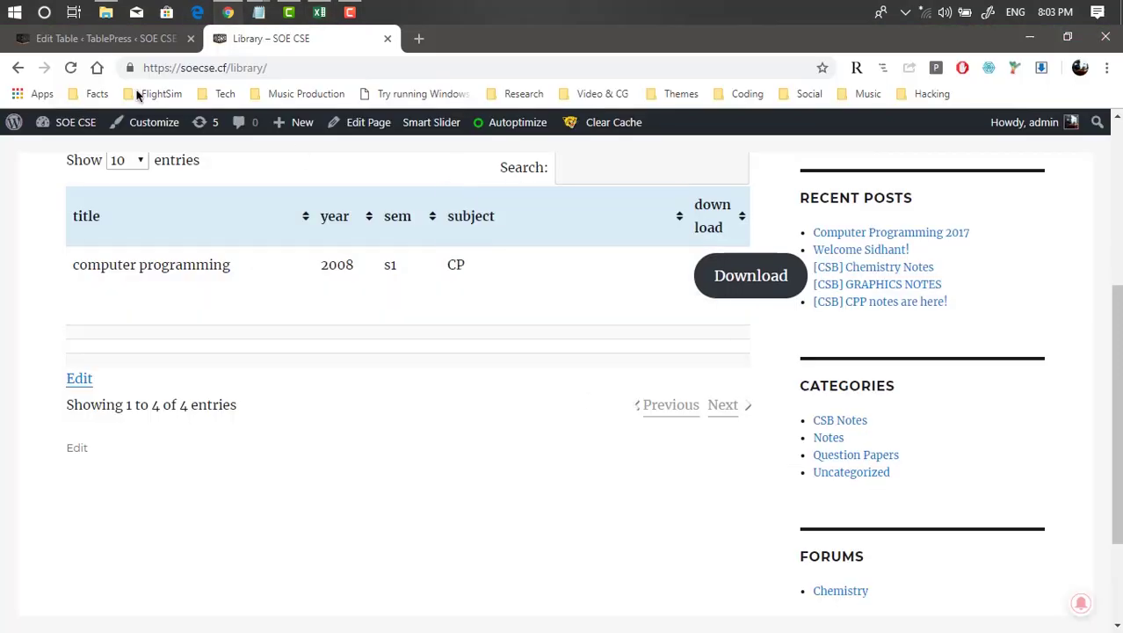
left_click(66, 38)
right_click(692, 376)
left_click(729, 146)
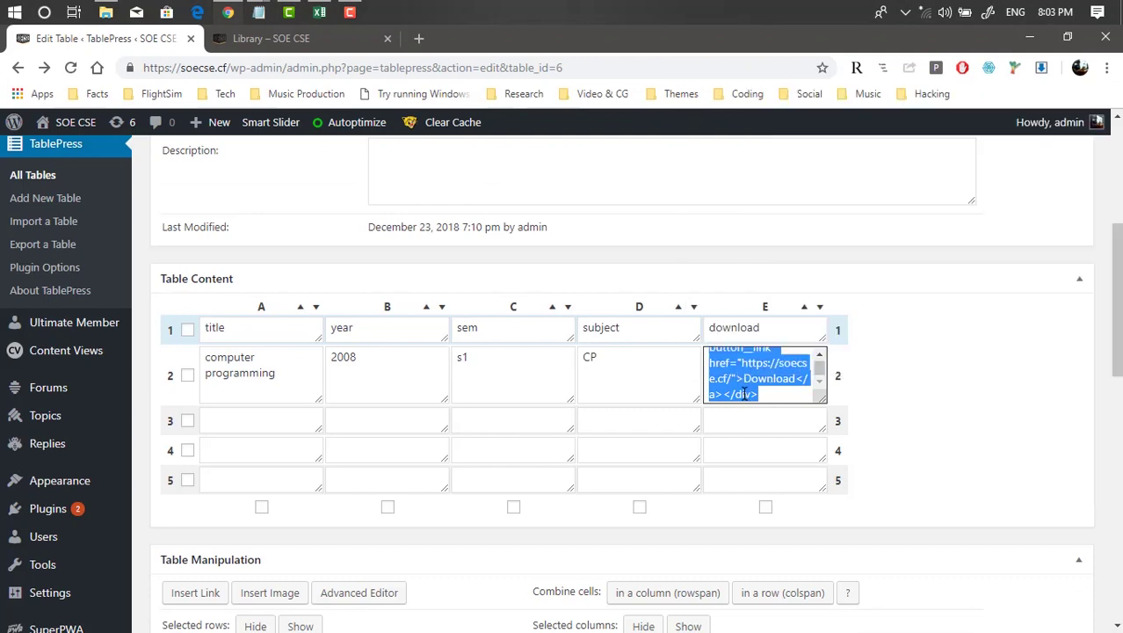
key("ctrl+a")
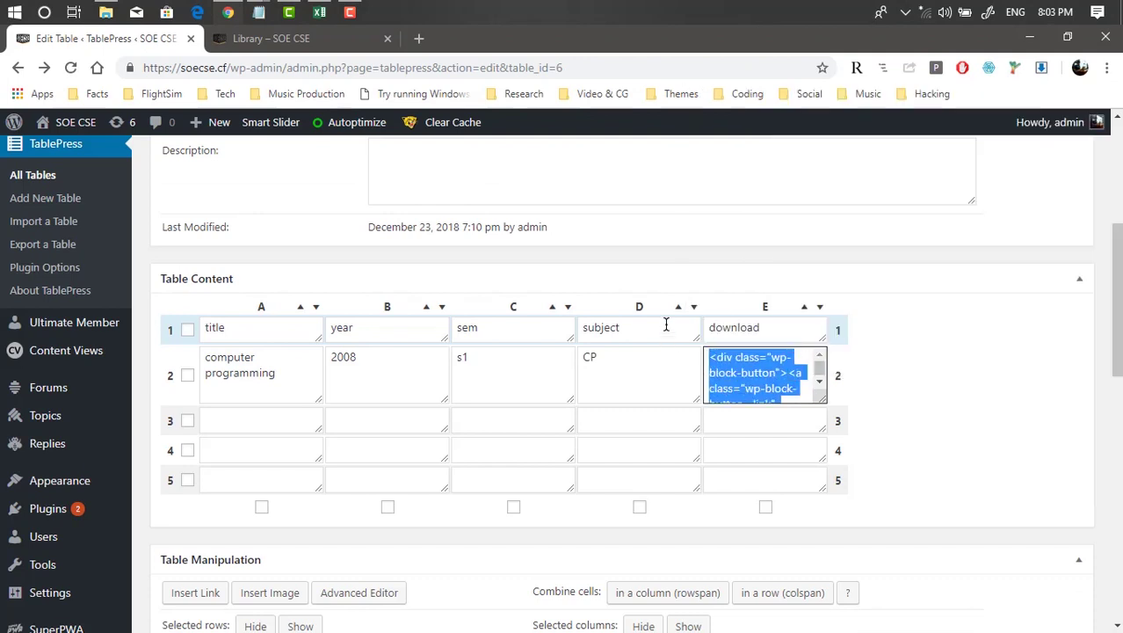
right_click(721, 365)
left_click(754, 135)
Switch back to Excel and paste the Download button HTML into cell D2.
left_click(319, 11)
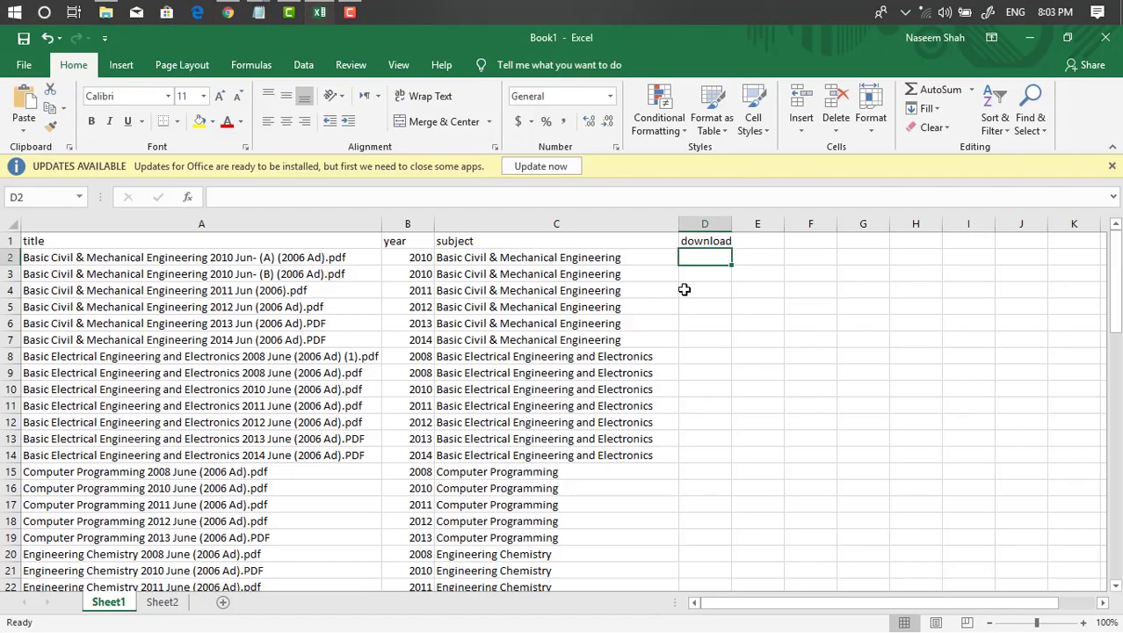
right_click(705, 257)
left_click(740, 328)
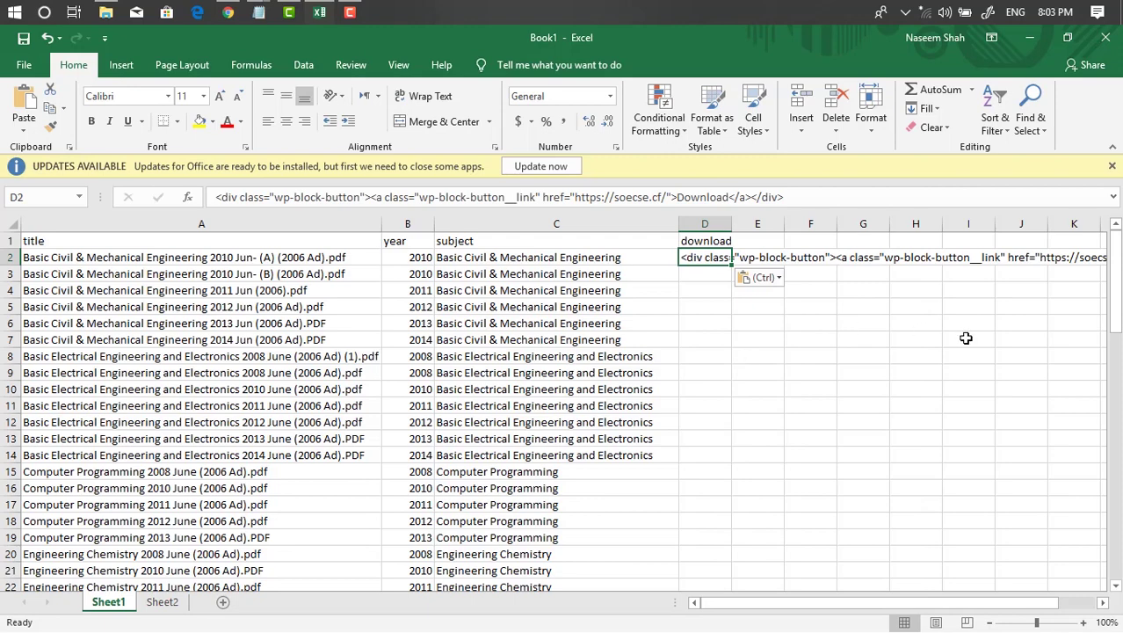
Copy the Download button HTML from D2 into D3 through D62, down to the last Engineering Physics row.
scroll(720, 276, "down", 1)
scroll(705, 257, "up", 1)
key("ctrl+c")
scroll(692, 278, "down", 14)
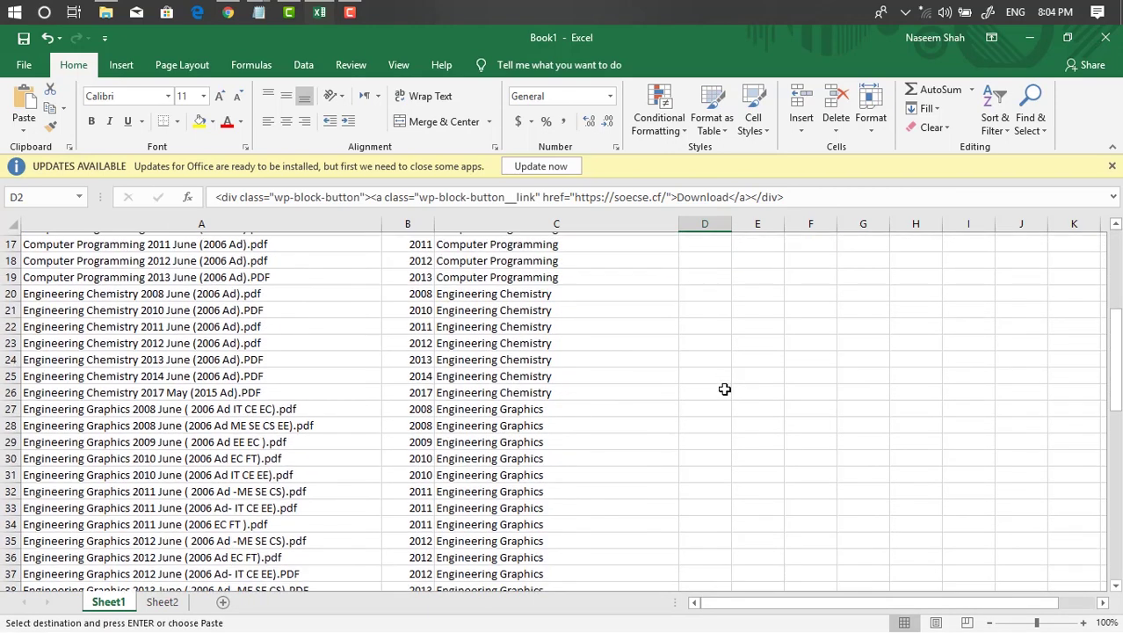
scroll(633, 454, "down", 1)
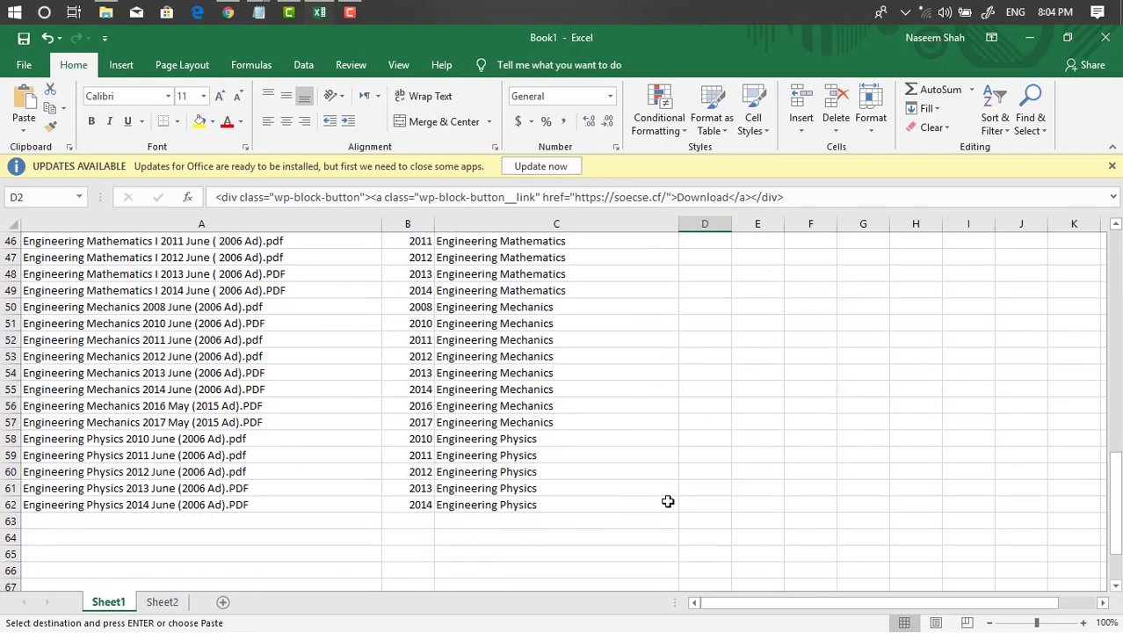
left_click_drag(707, 500, 695, 274)
scroll(690, 457, "up", 15)
left_click(695, 268)
scroll(735, 368, "down", 20)
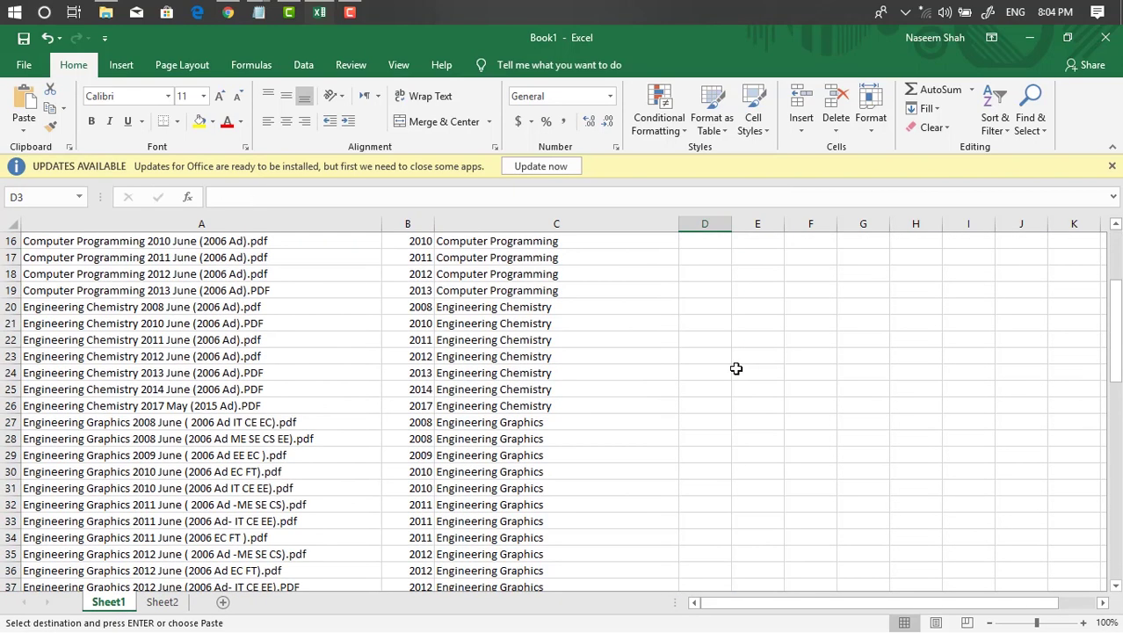
scroll(694, 396, "up", 3)
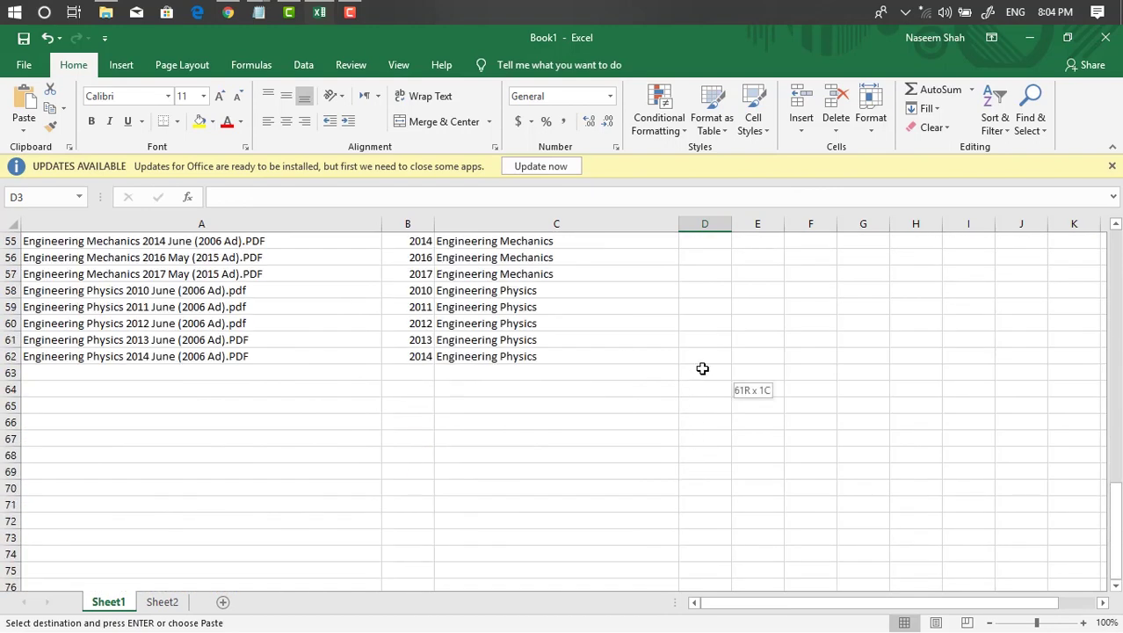
left_click(702, 358, "shift")
scroll(705, 356, "up", 18)
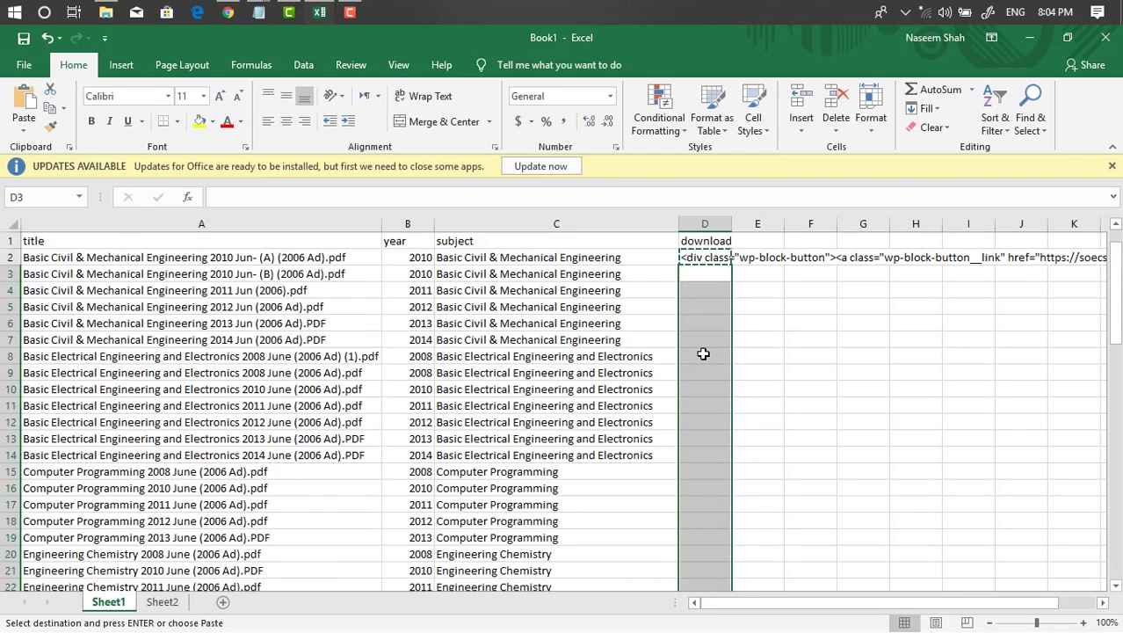
right_click(693, 269)
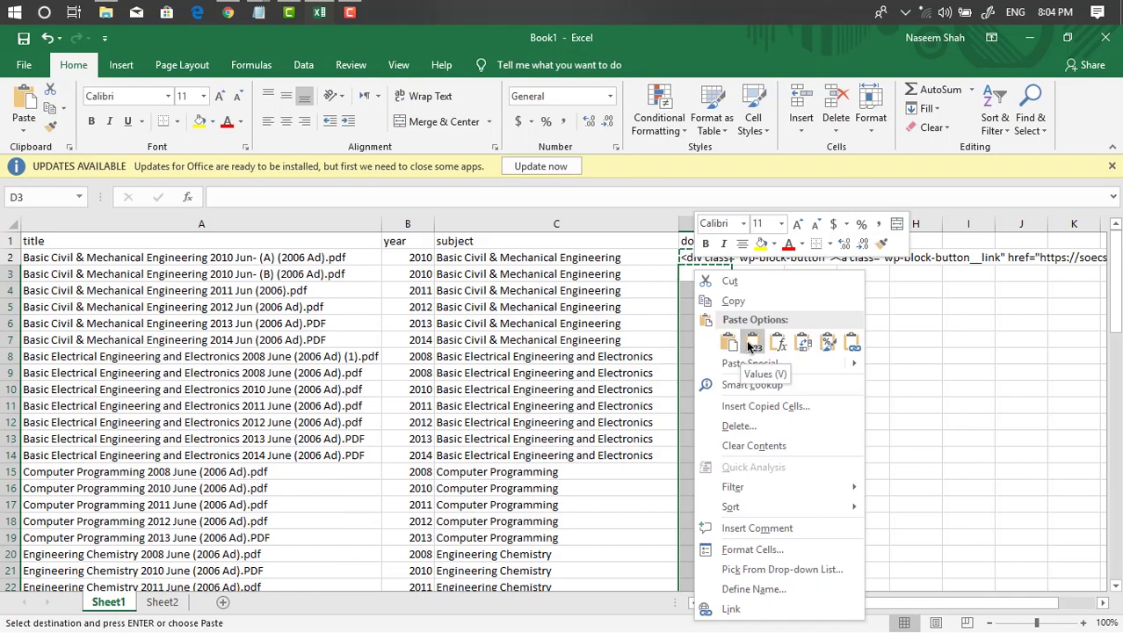
left_click(741, 341)
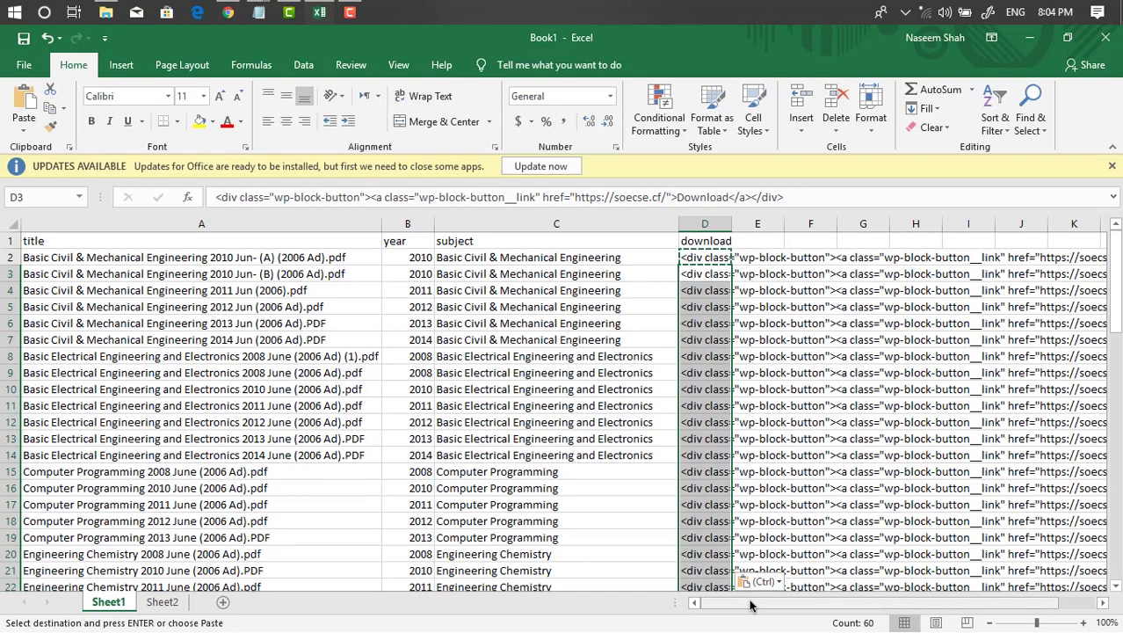
left_click_drag(752, 602, 792, 609)
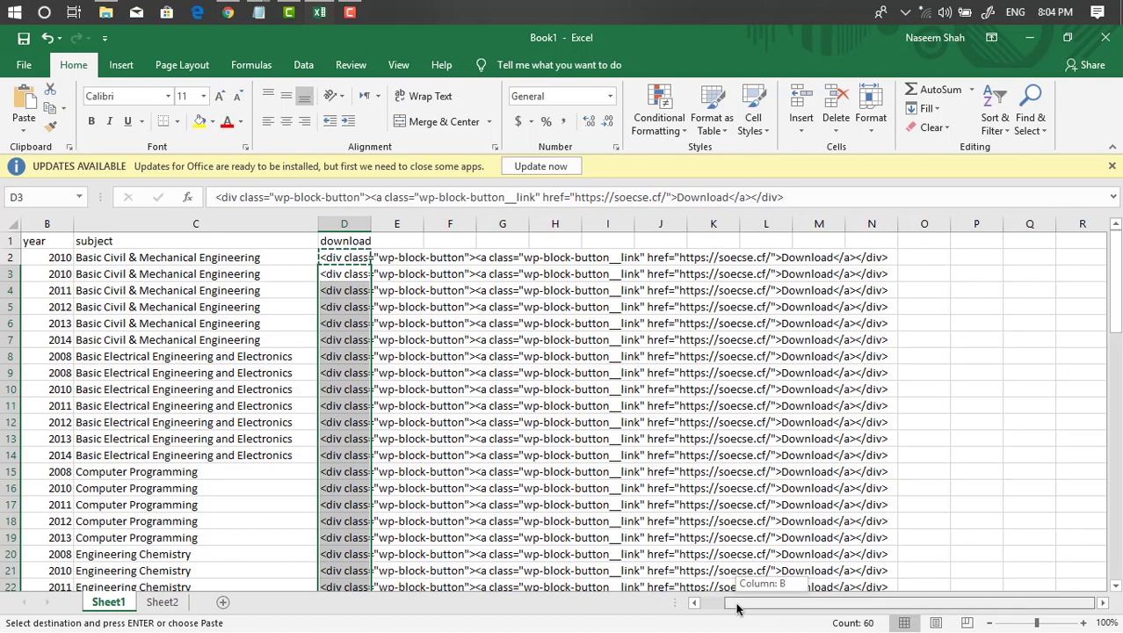
left_click_drag(737, 607, 714, 607)
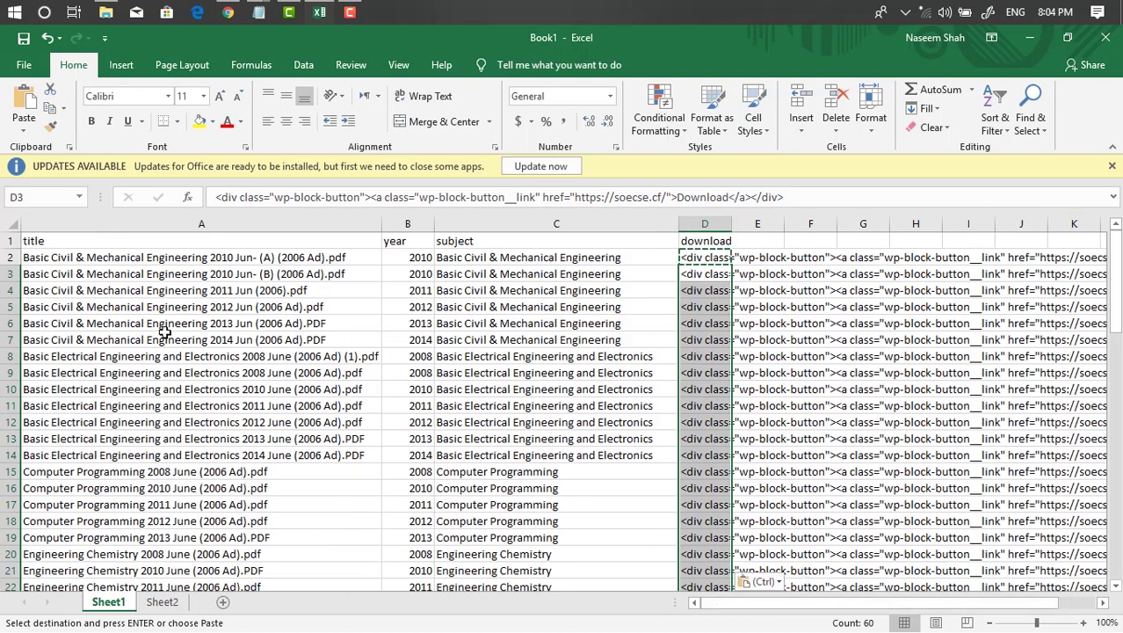
left_click(88, 260)
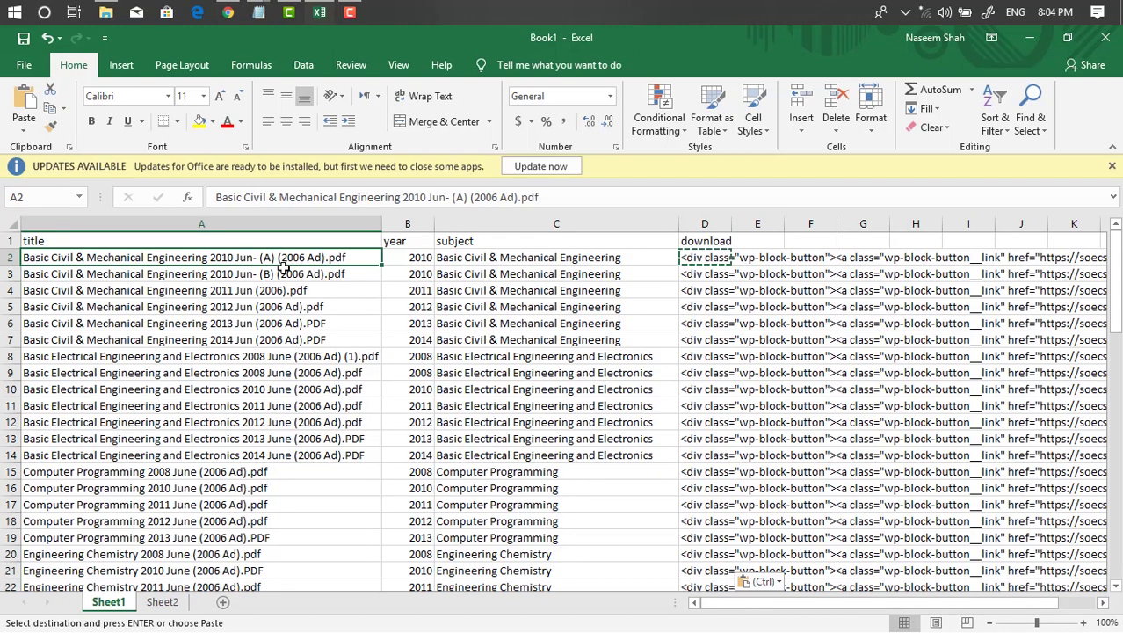
left_click_drag(826, 603, 777, 602)
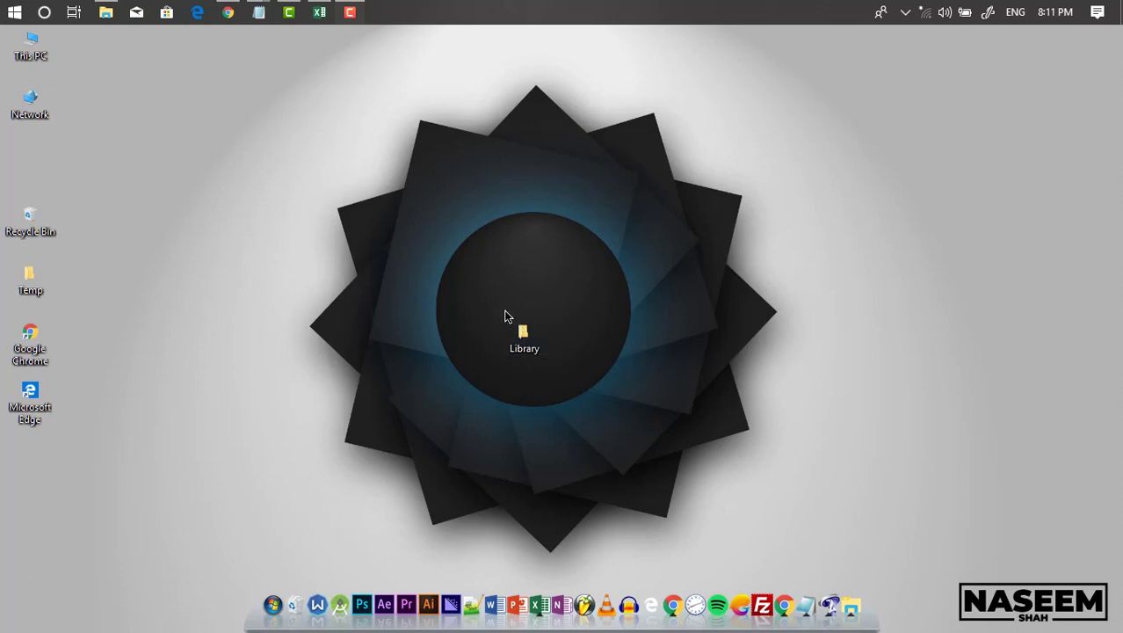
Open FileZilla from the desktop, dismiss its update check and maximize the window.
left_click(525, 338)
left_click(713, 480)
left_click(763, 601)
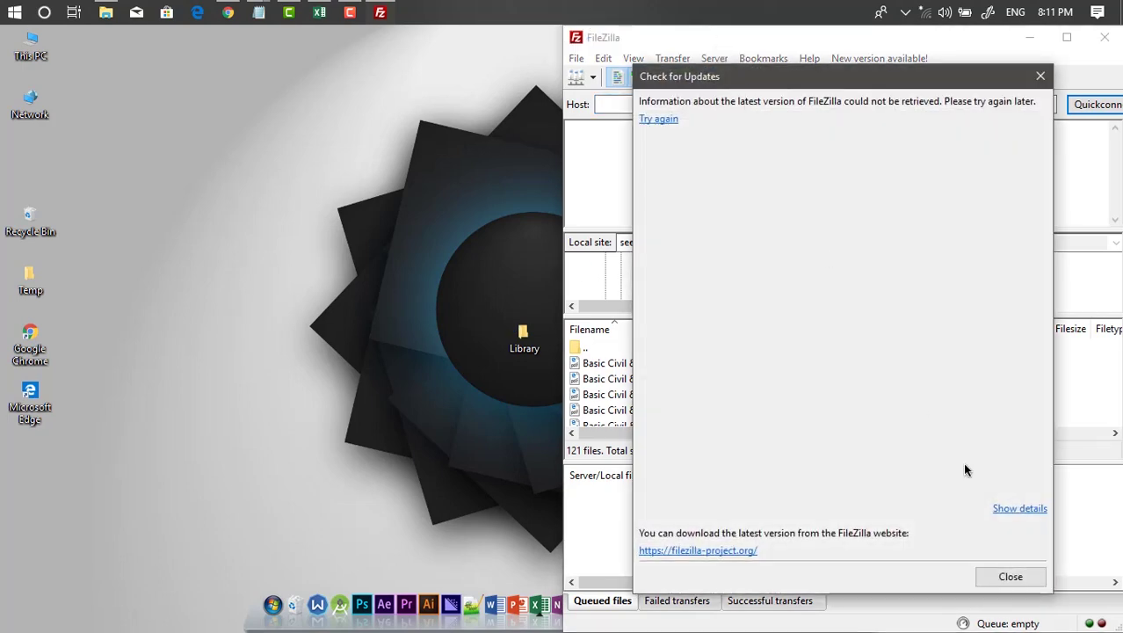
left_click(1010, 575)
left_click_drag(878, 37, 379, 76)
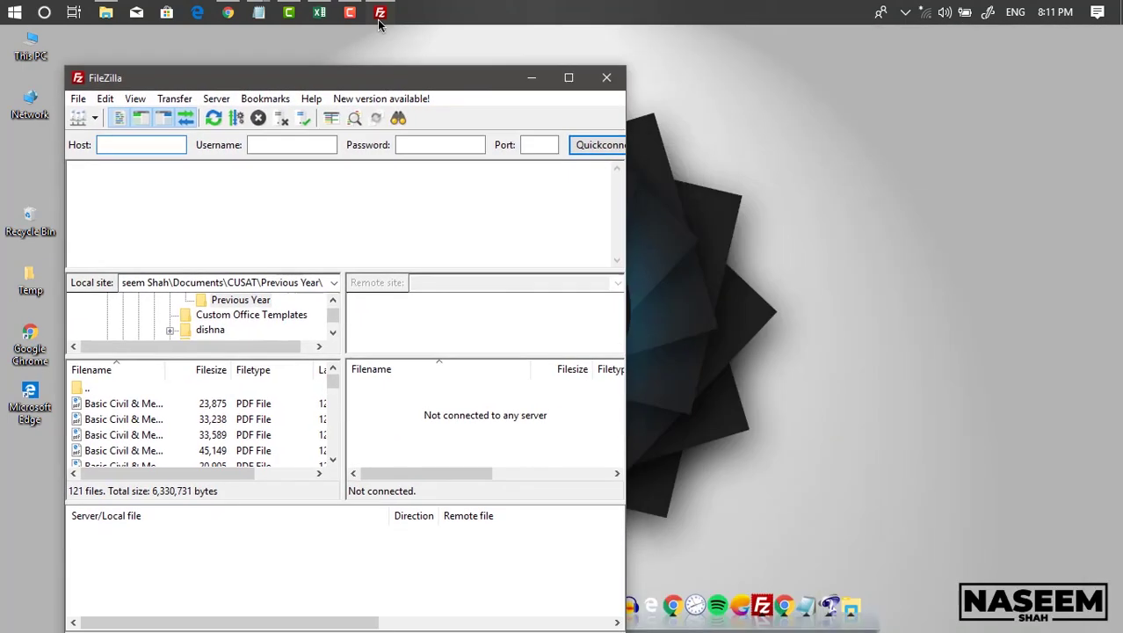
left_click_drag(379, 24, 380, 22)
Try to connect to the first saved ftpupload.net account from the Quickconnect history.
left_click(590, 96)
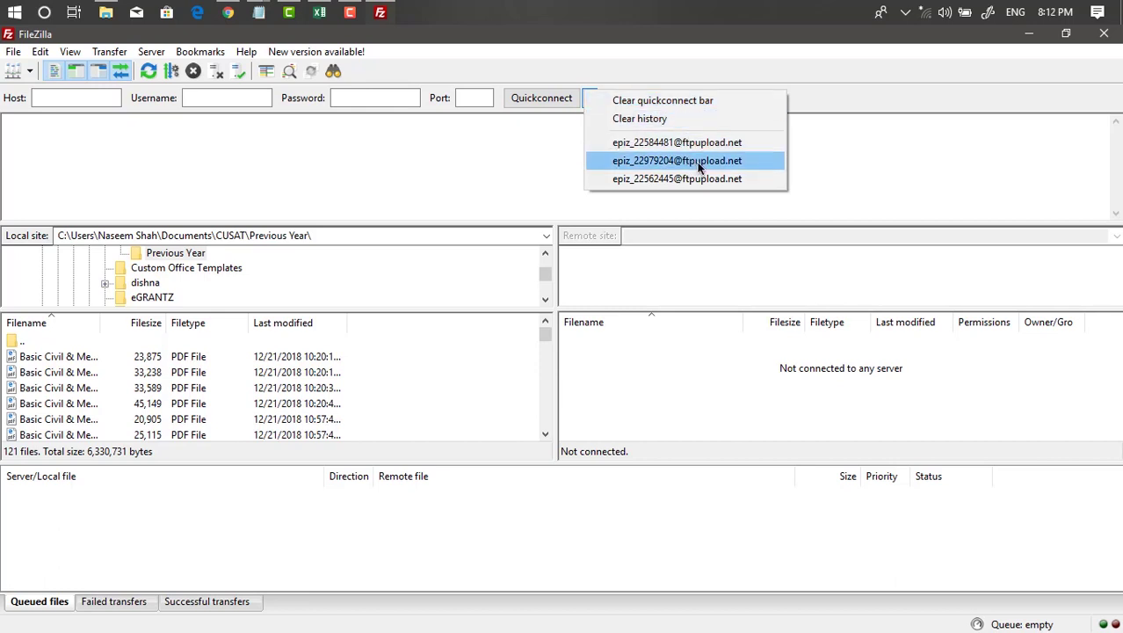
left_click(695, 144)
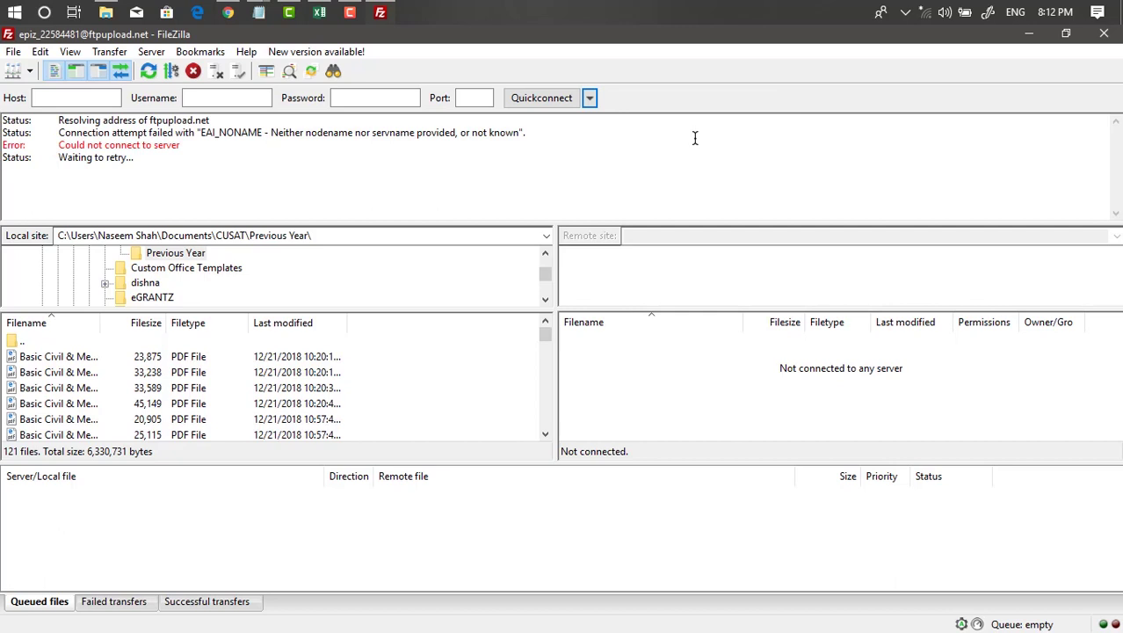
Connect the computer to the "HUAWEI Y5 2017" Wi-Fi network and return to FileZilla.
left_click(925, 13)
left_click(906, 69)
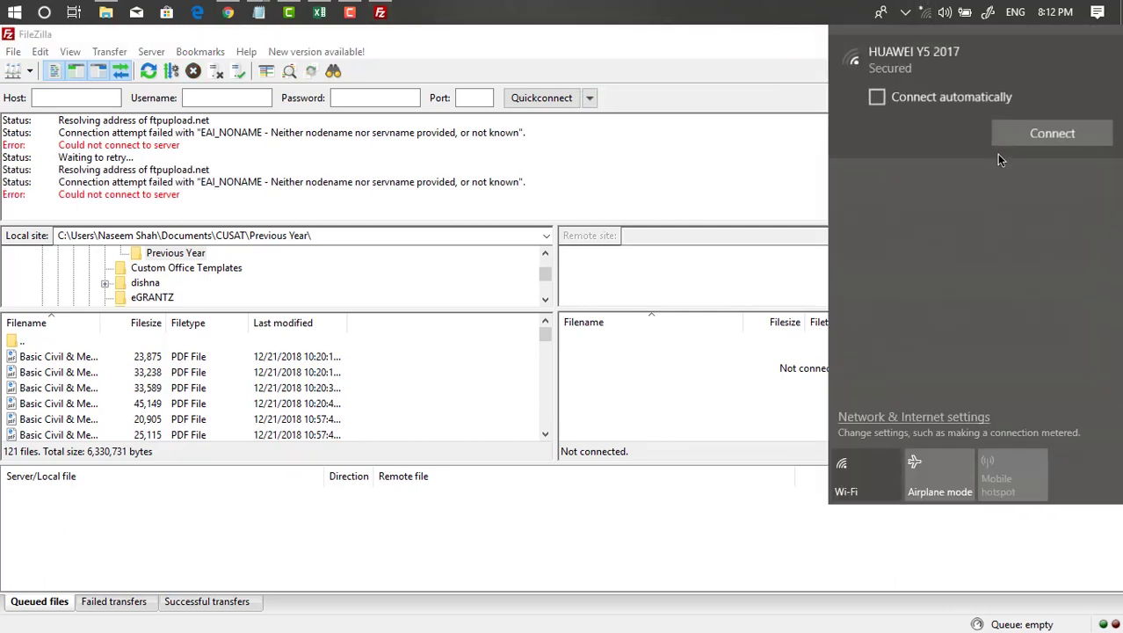
left_click(565, 170)
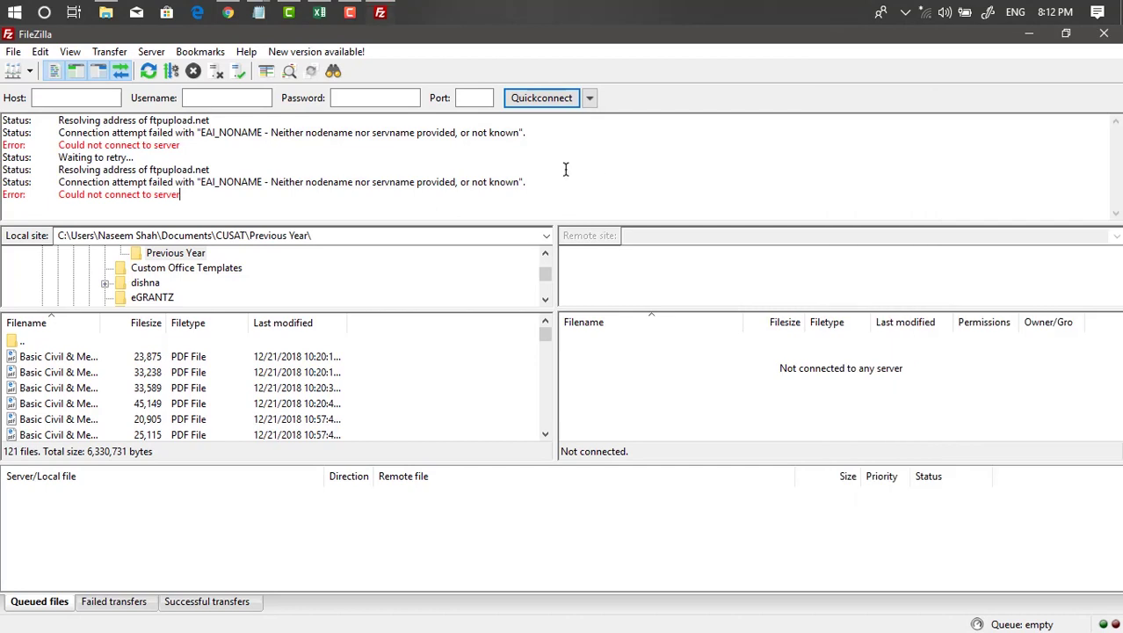
Reconnect to the first saved ftpupload.net account and open the remote htdocs folder.
left_click(589, 98)
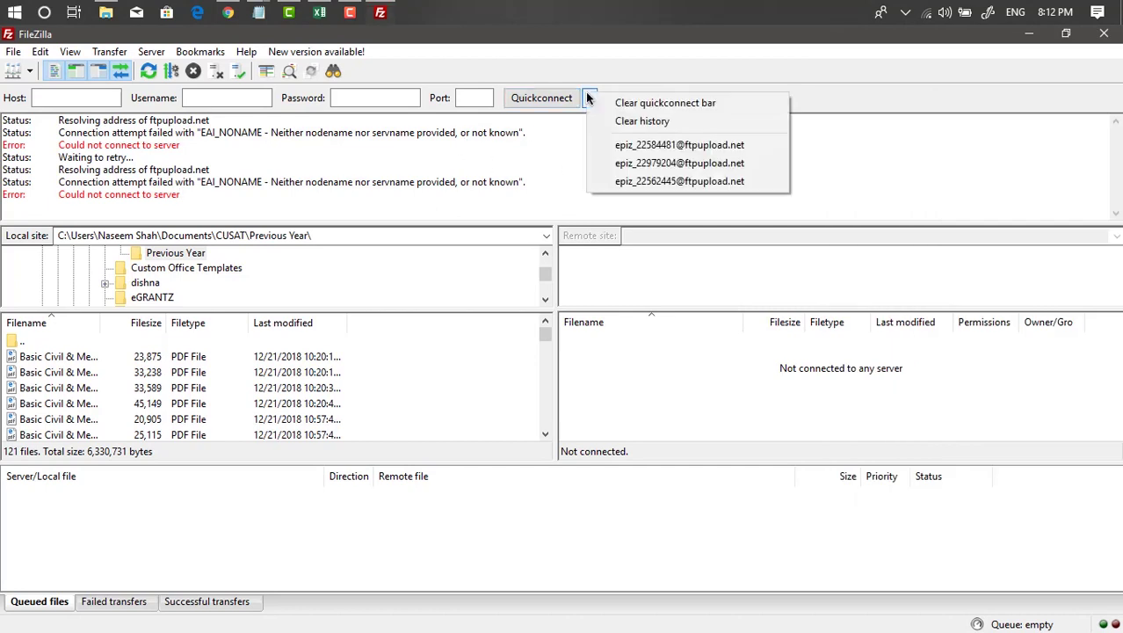
left_click(621, 144)
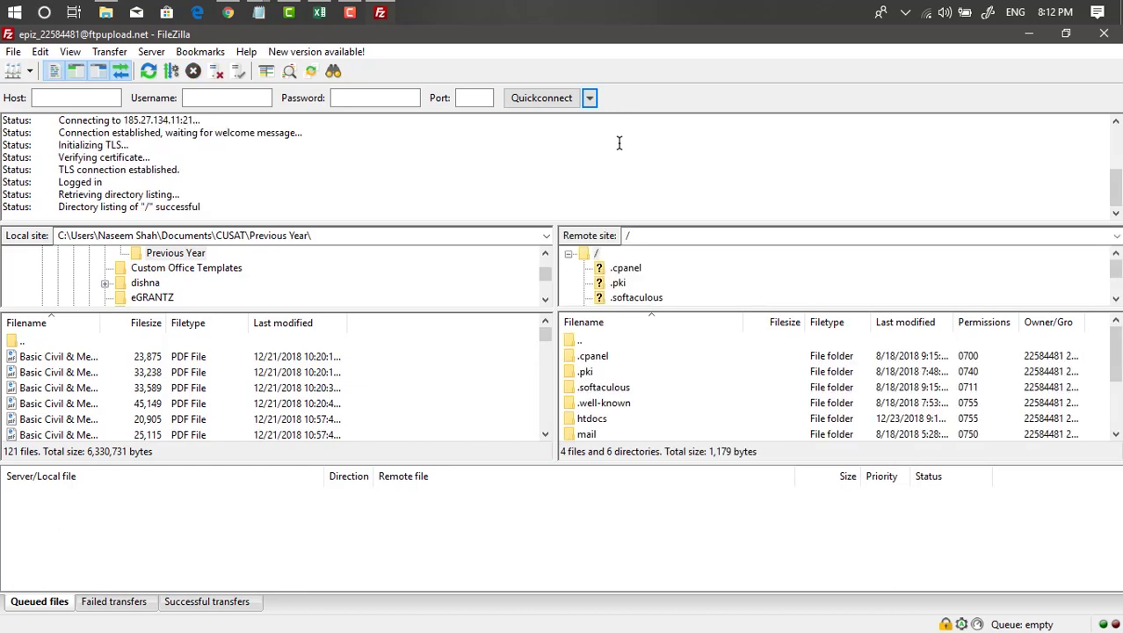
scroll(615, 369, "down", 1)
double_click(639, 372)
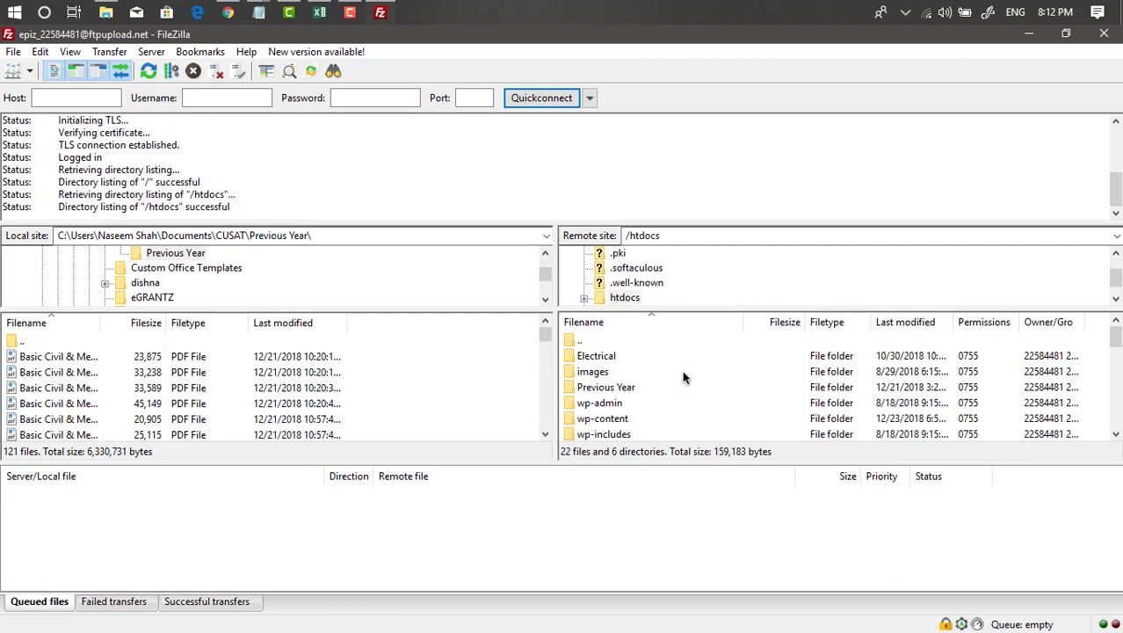
scroll(682, 369, "down", 2)
scroll(681, 367, "up", 3)
Arrange the FileZilla window beside the desktop's Library folder and upload that folder to the remote htdocs directory.
left_click_drag(594, 42, 679, 105)
left_click_drag(380, 93, 303, 246)
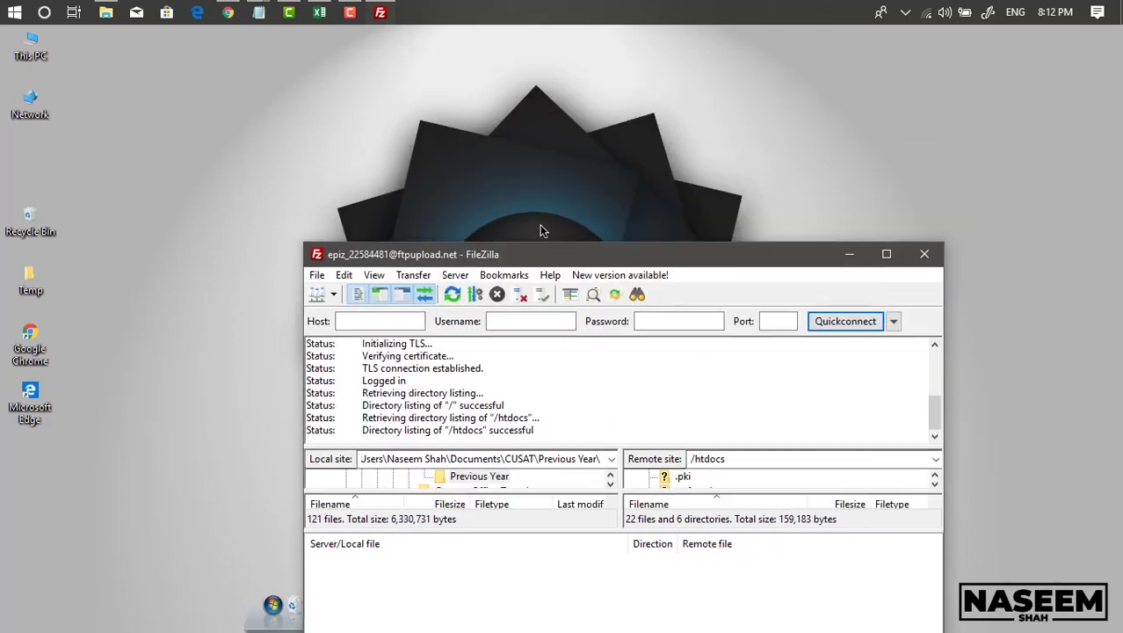
left_click_drag(531, 257, 272, 61)
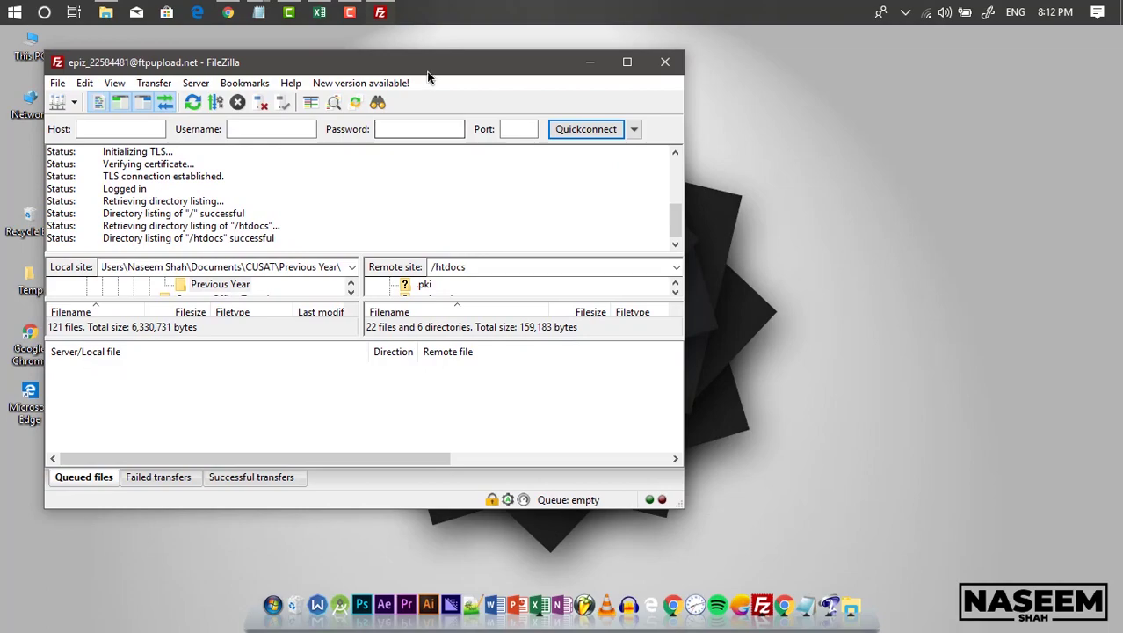
left_click_drag(425, 67, 299, 184)
left_click_drag(364, 170, 534, 354)
left_click(770, 285)
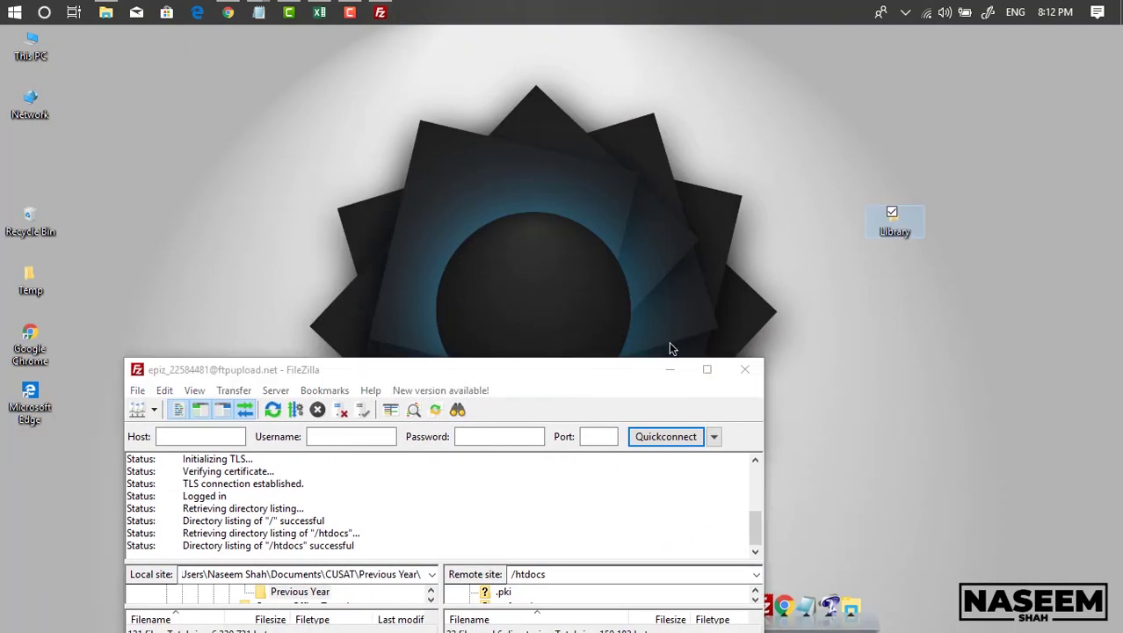
left_click_drag(622, 369, 2, 114)
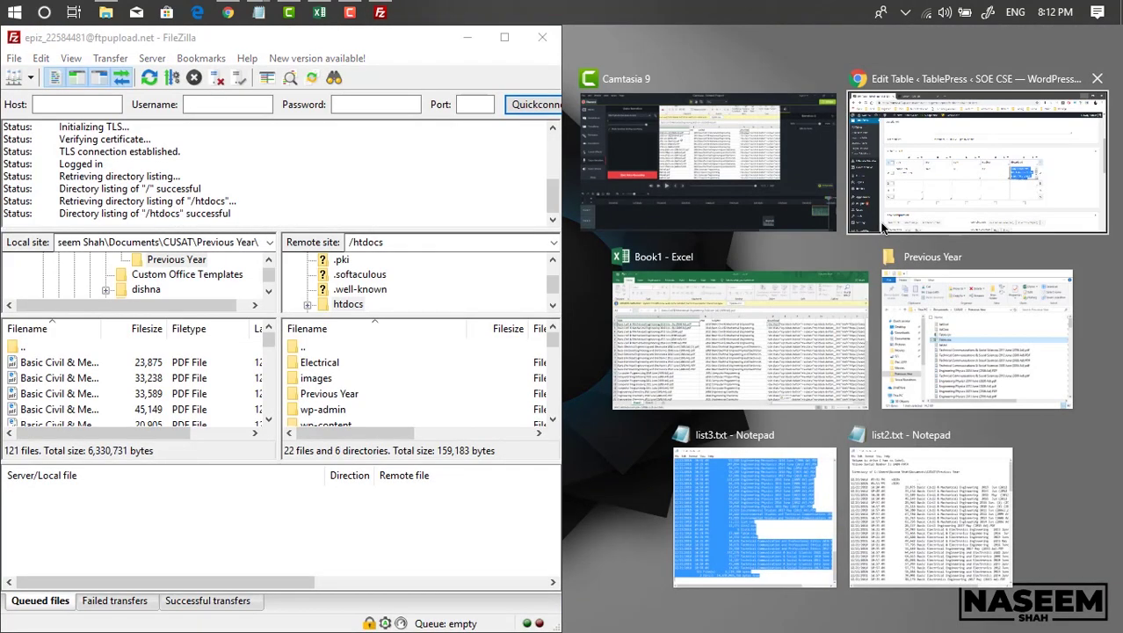
left_click(925, 230)
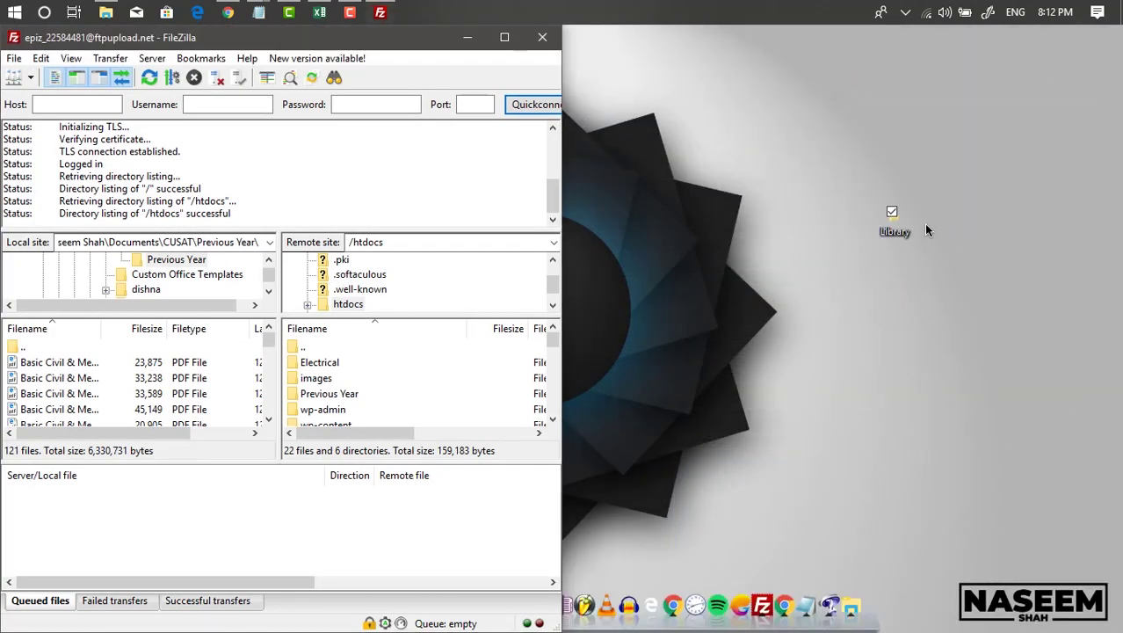
left_click_drag(895, 219, 351, 334)
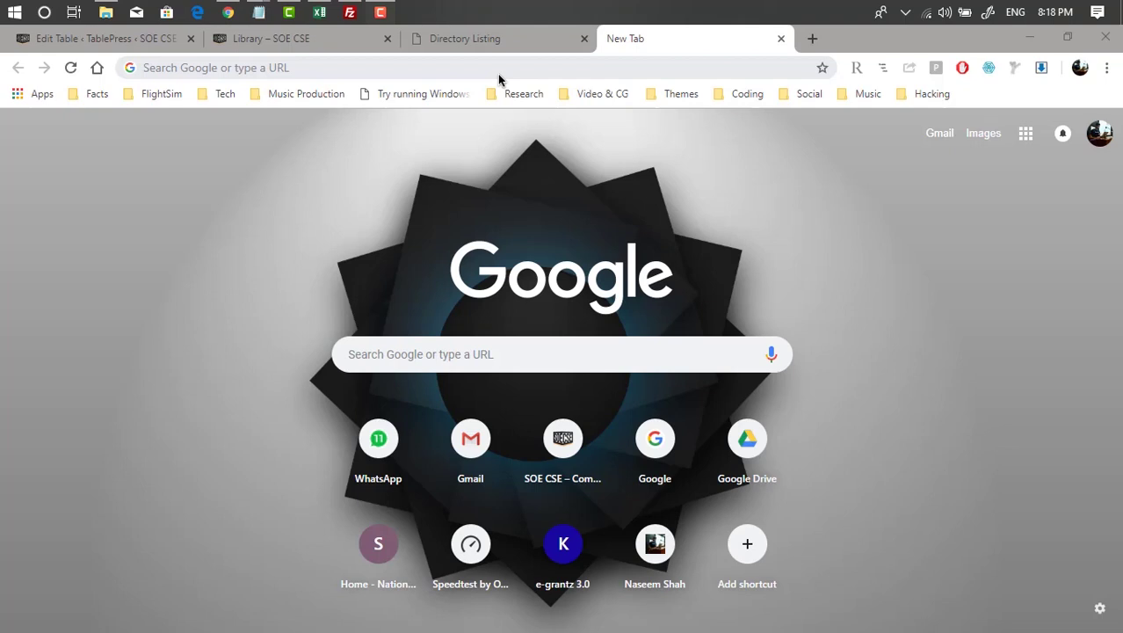
left_click(497, 74)
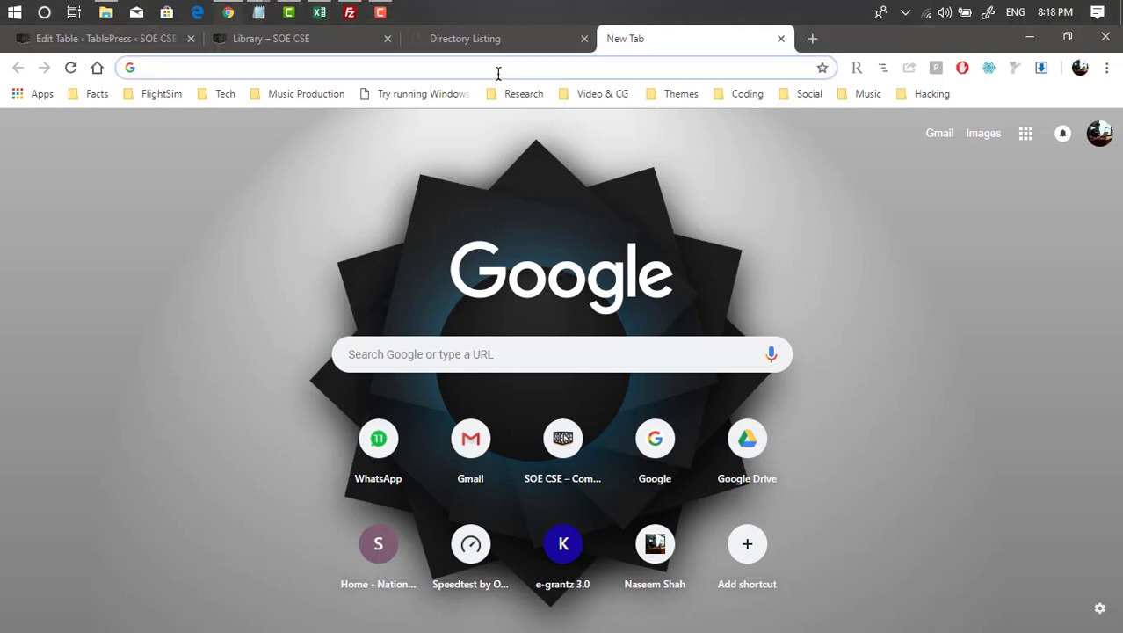
type("http://soecse.cf/Library/")
key("Return")
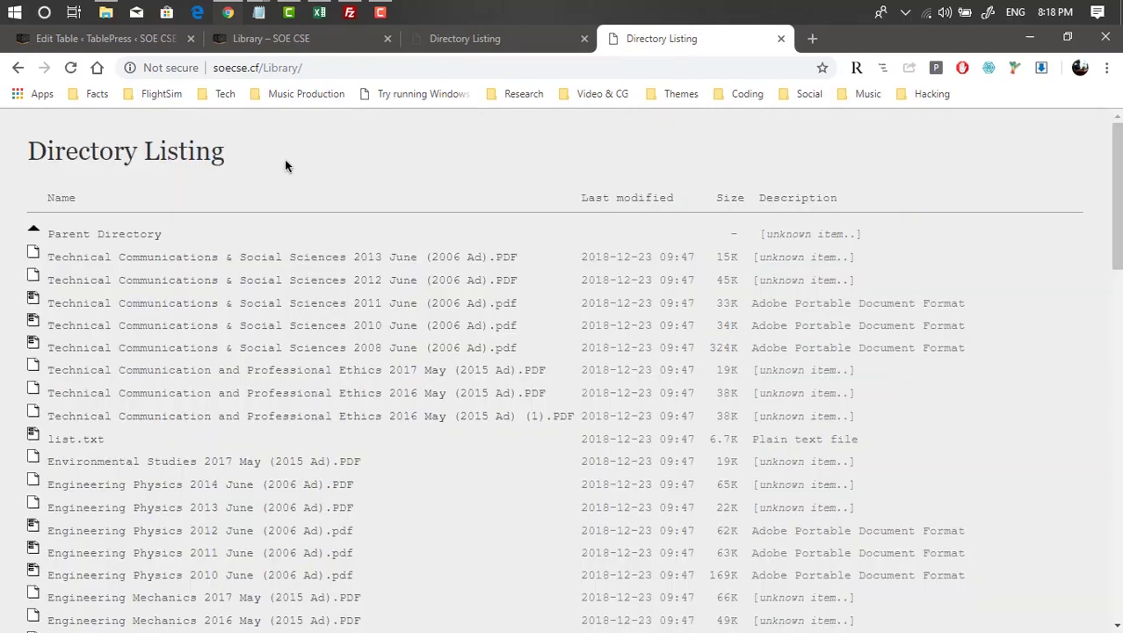
scroll(284, 161, "down", 4)
scroll(438, 197, "down", 7)
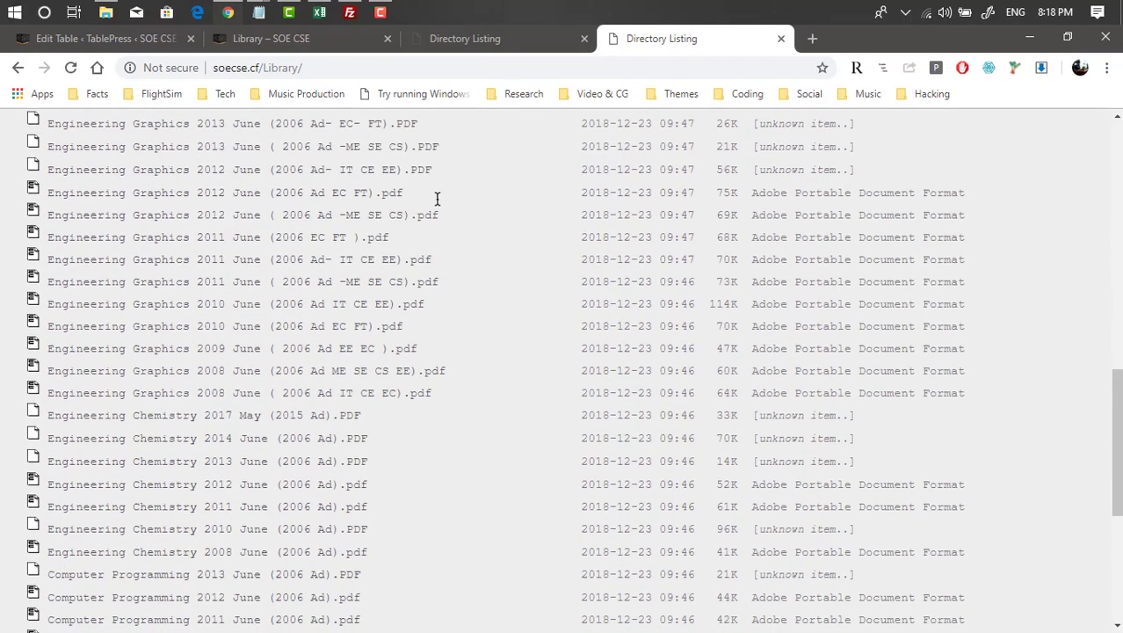
scroll(300, 288, "up", 10)
scroll(308, 254, "down", 5)
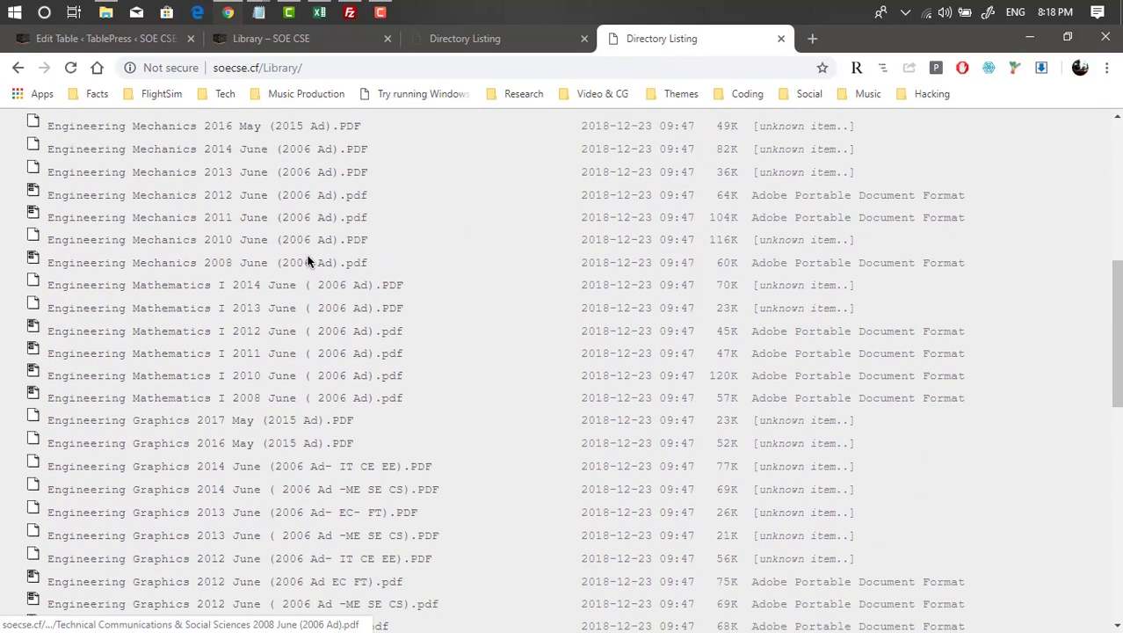
scroll(297, 298, "down", 4)
scroll(296, 323, "up", 5)
scroll(296, 323, "up", 5)
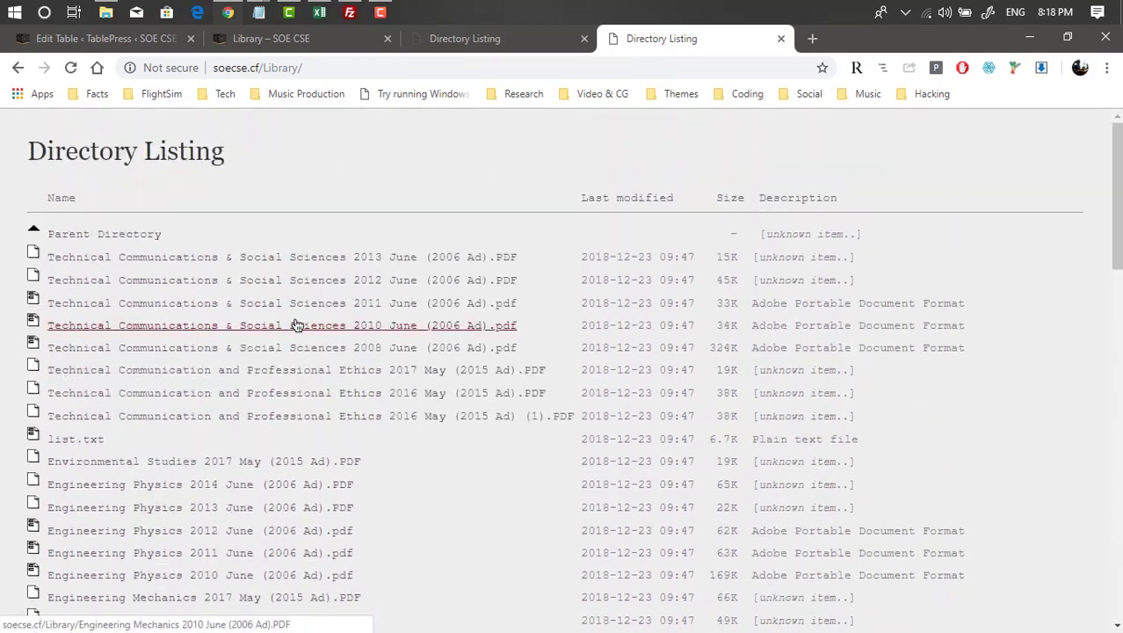
Open the "Technical Communications & Social Sciences 2013 June (2006 Ad).PDF" file from the listing and check its web address.
left_click(356, 257)
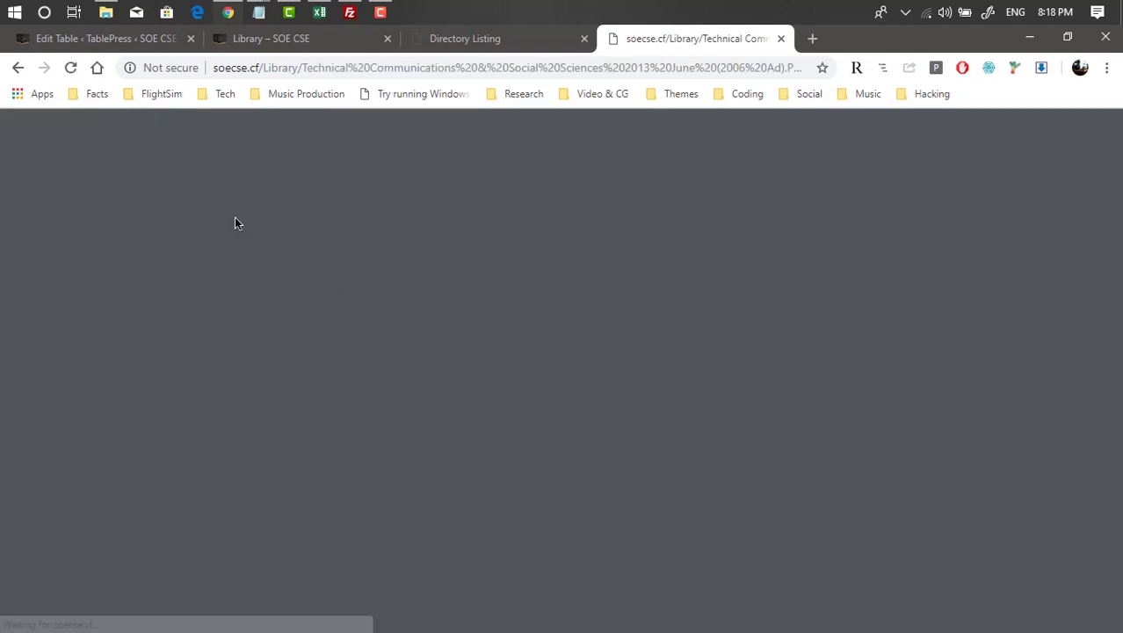
double_click(350, 67)
left_click(383, 229)
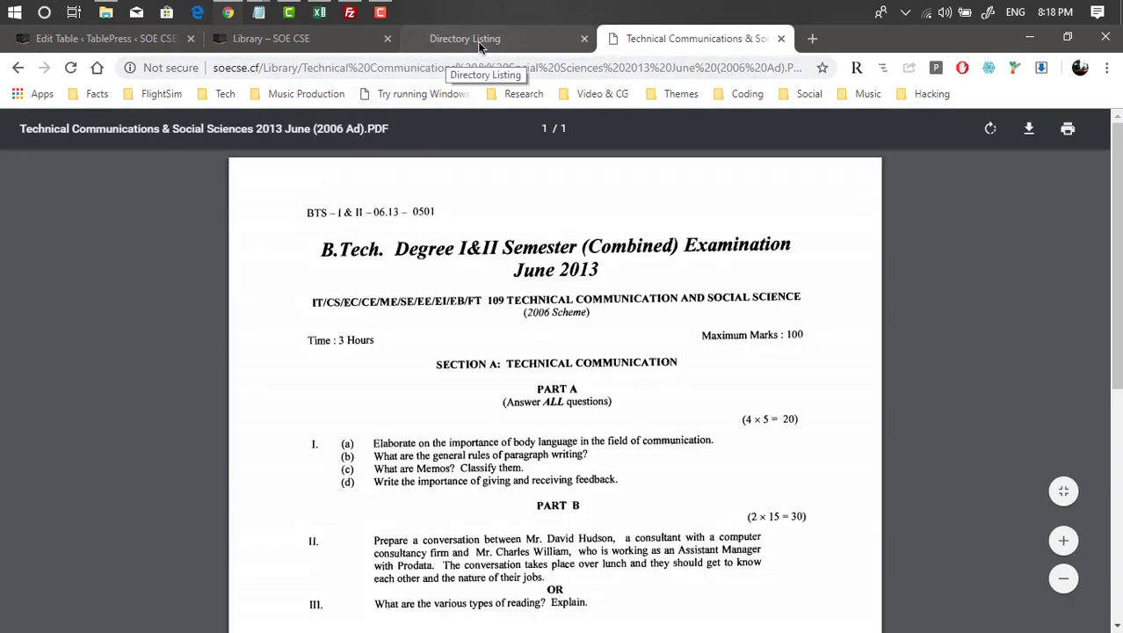
Compare the space after "Technical" in the listed file names with the %20 after it in the PDF's address.
left_click(443, 40)
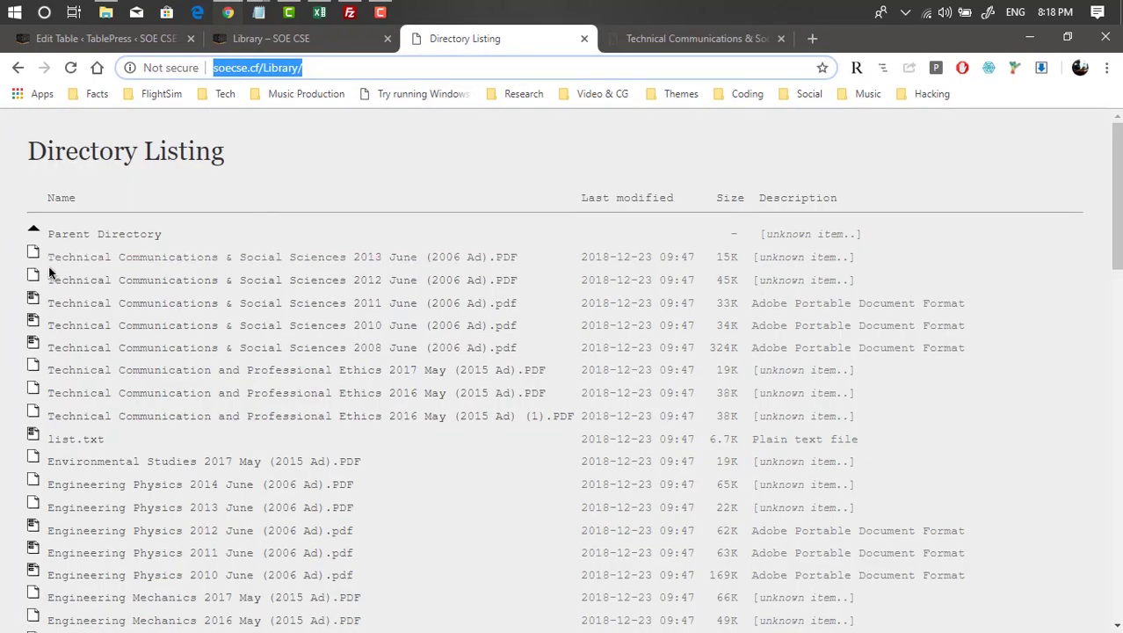
left_click_drag(49, 278, 121, 273)
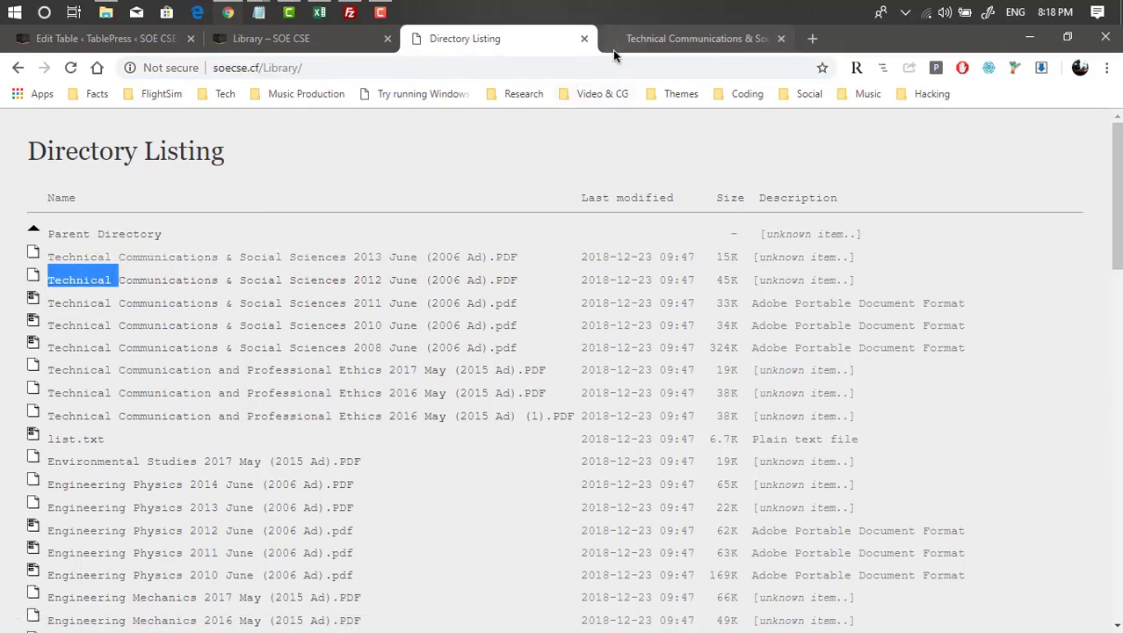
left_click(613, 45)
left_click(350, 69)
left_click_drag(347, 67, 369, 68)
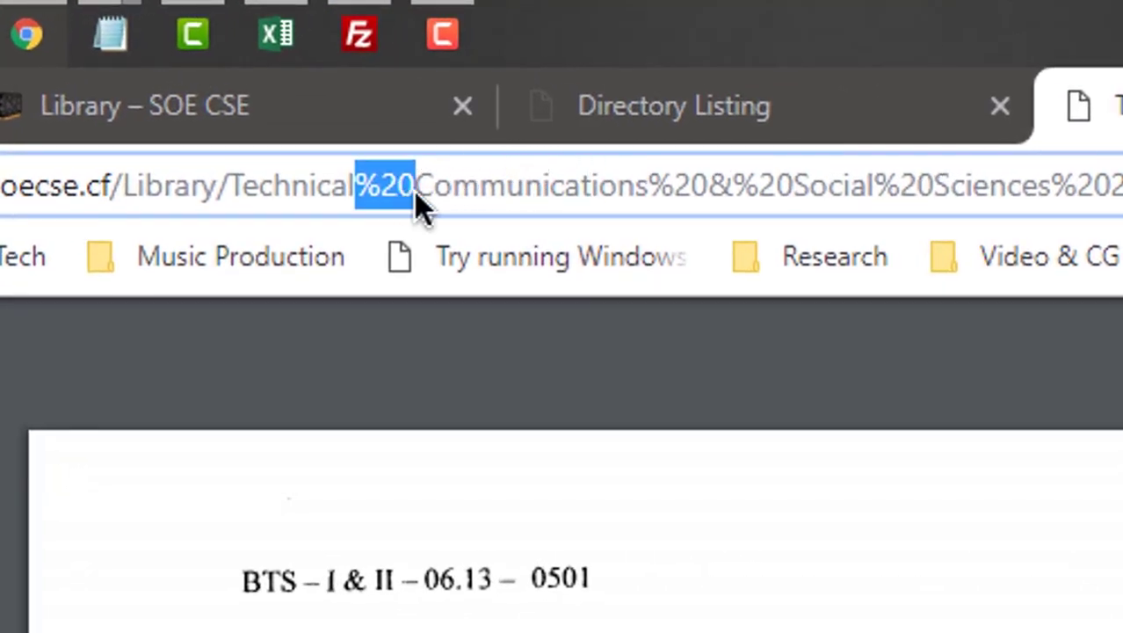
Compare the space after "Communications" in the listed file names with the matching %20 in the PDF's address.
left_click_drag(414, 190, 470, 533)
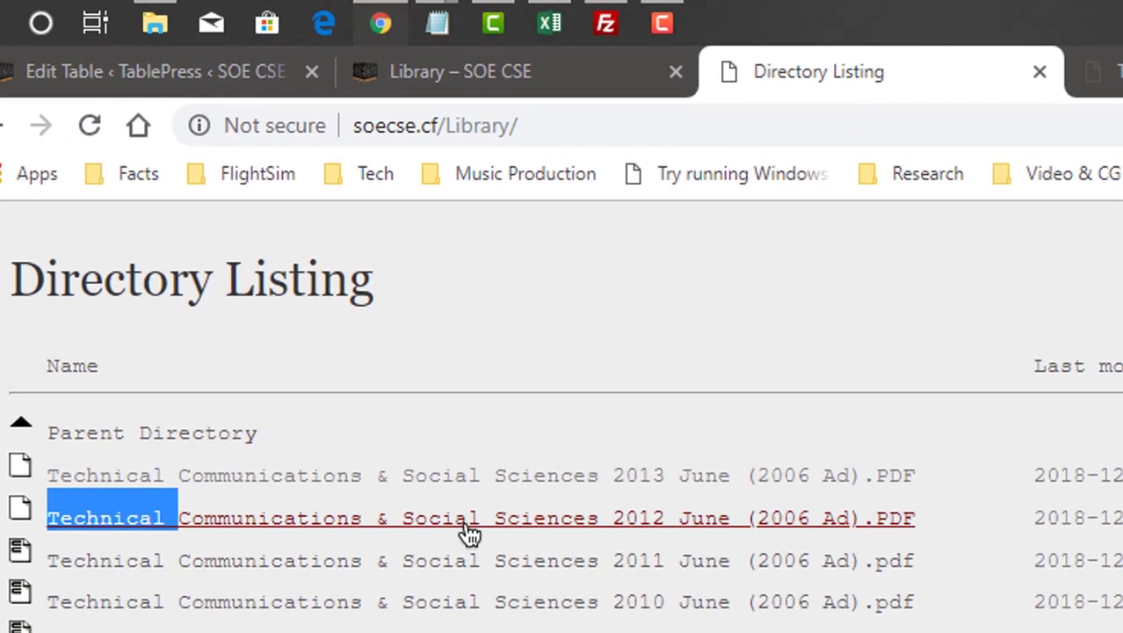
left_click(365, 442)
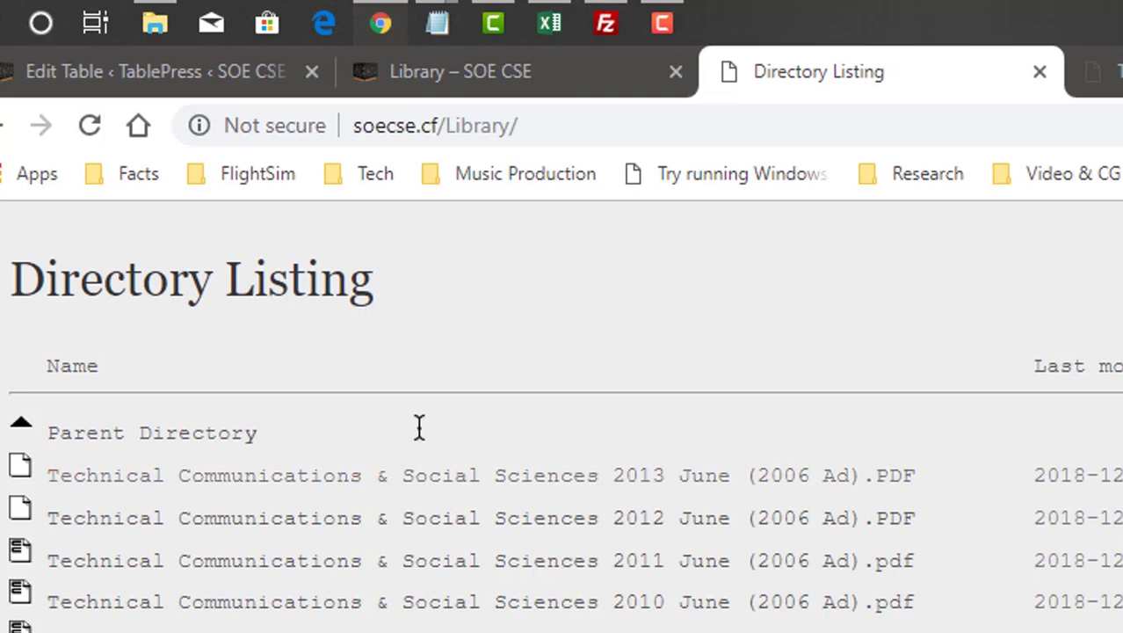
left_click(1091, 69)
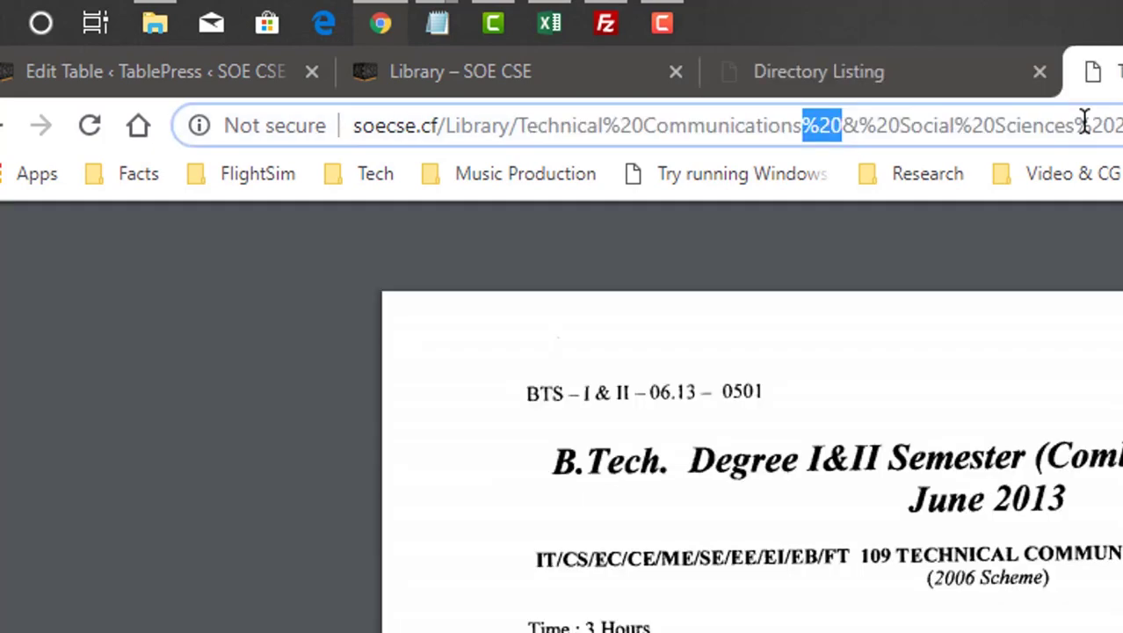
left_click(859, 126)
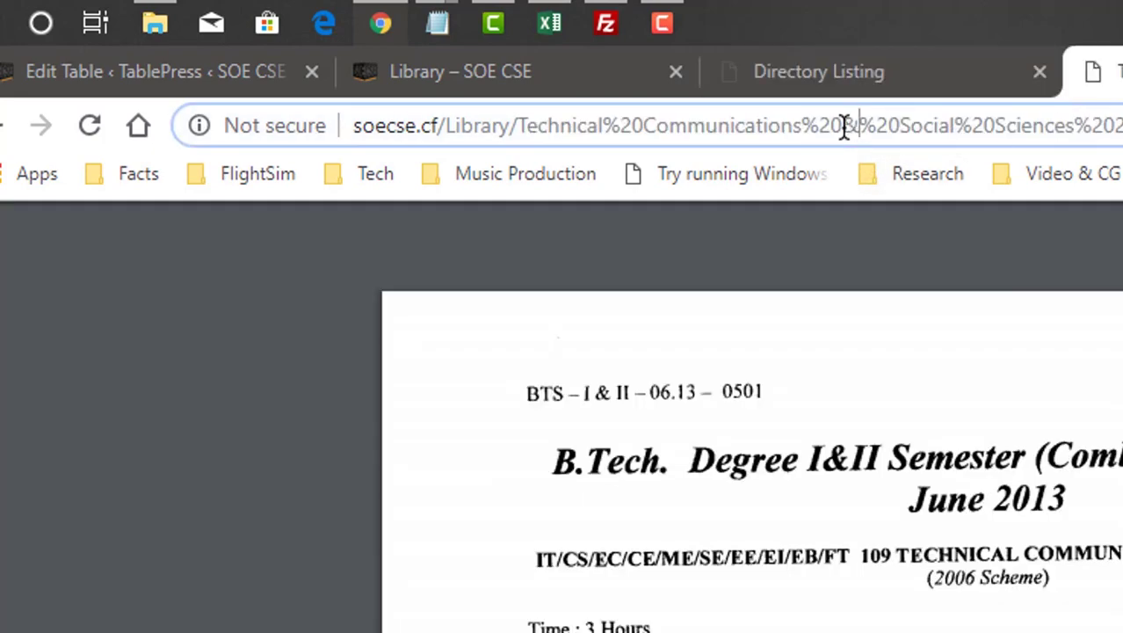
left_click_drag(843, 127, 806, 128)
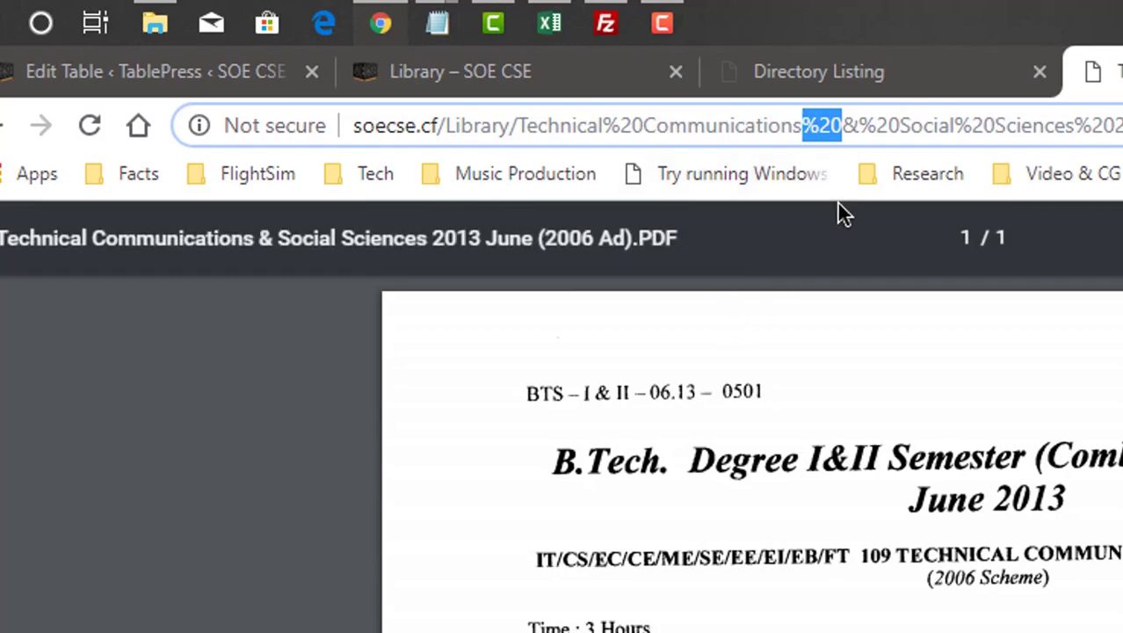
Open "Engineering Graphics 2013 June (2006 Ad- EC- FT).PDF" from the directory listing and highlight the %20 after "Engineering" in its address.
left_click(819, 78)
scroll(121, 618, "down", 10)
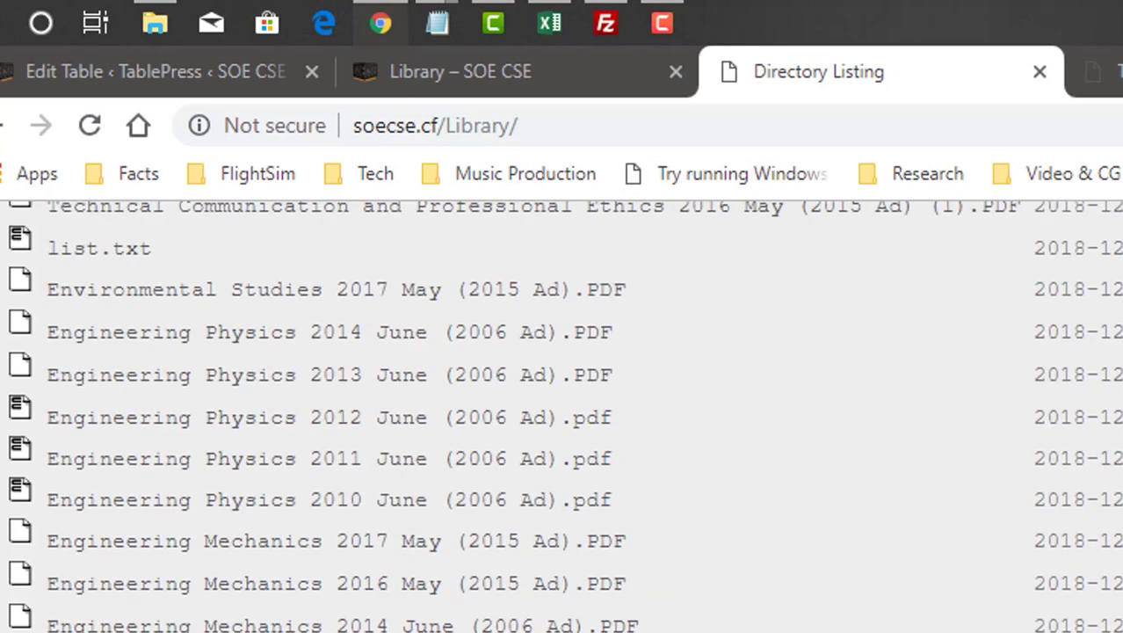
scroll(121, 617, "up", 2)
scroll(121, 618, "down", 2)
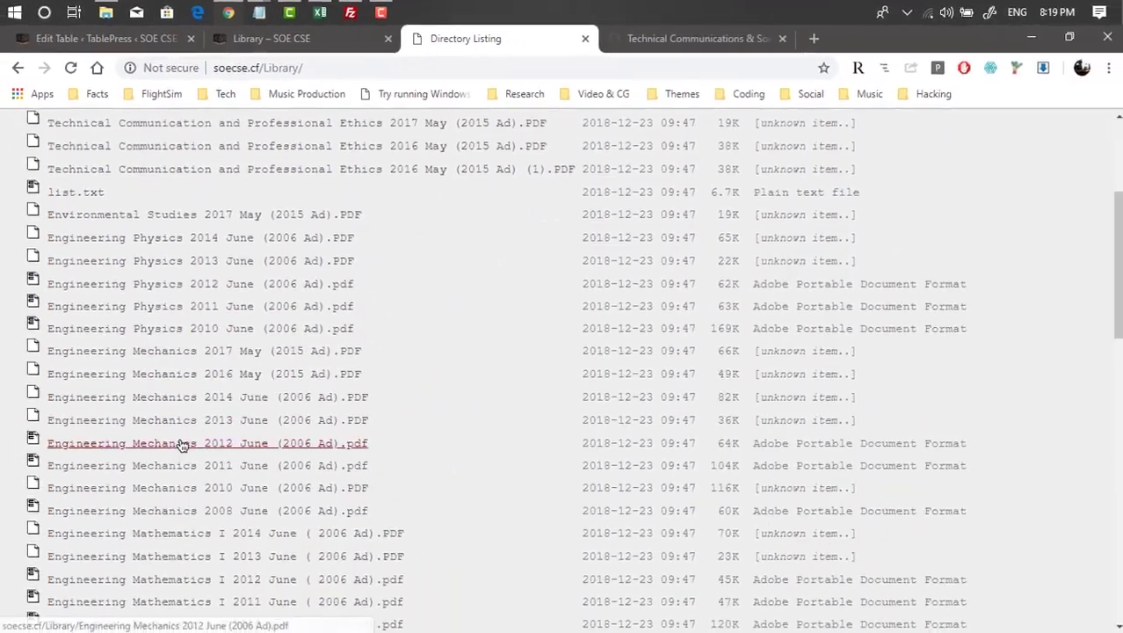
scroll(180, 445, "down", 5)
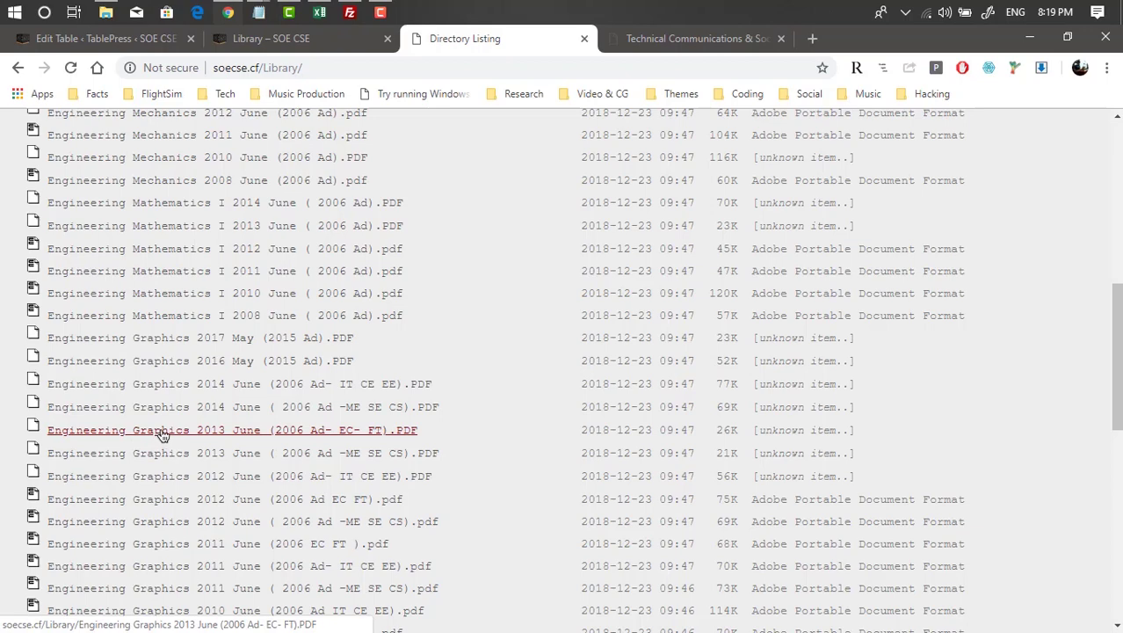
left_click(68, 435)
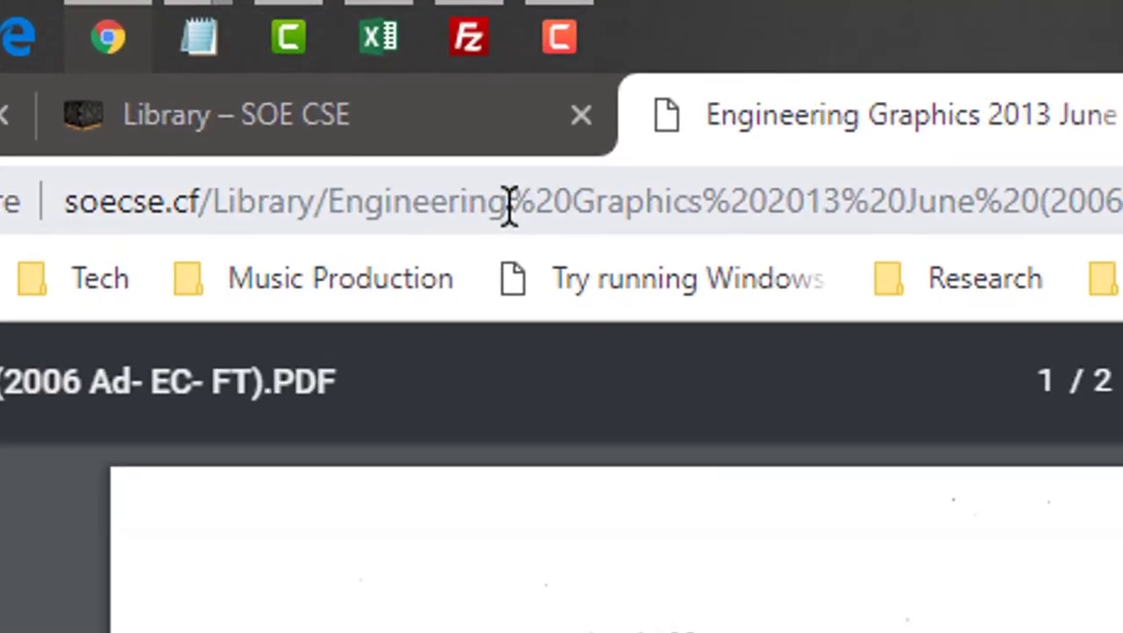
left_click_drag(417, 120, 452, 122)
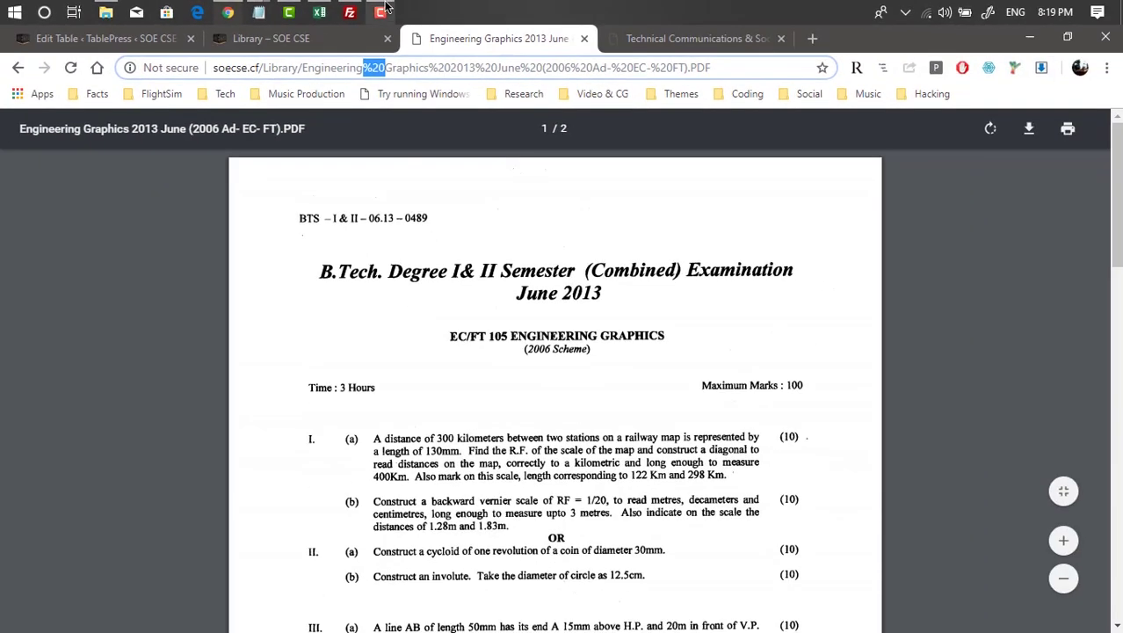
Switch to the Book1 workbook in Excel and look over the title, year, subject and download columns on Sheet1.
mouse_move(321, 9)
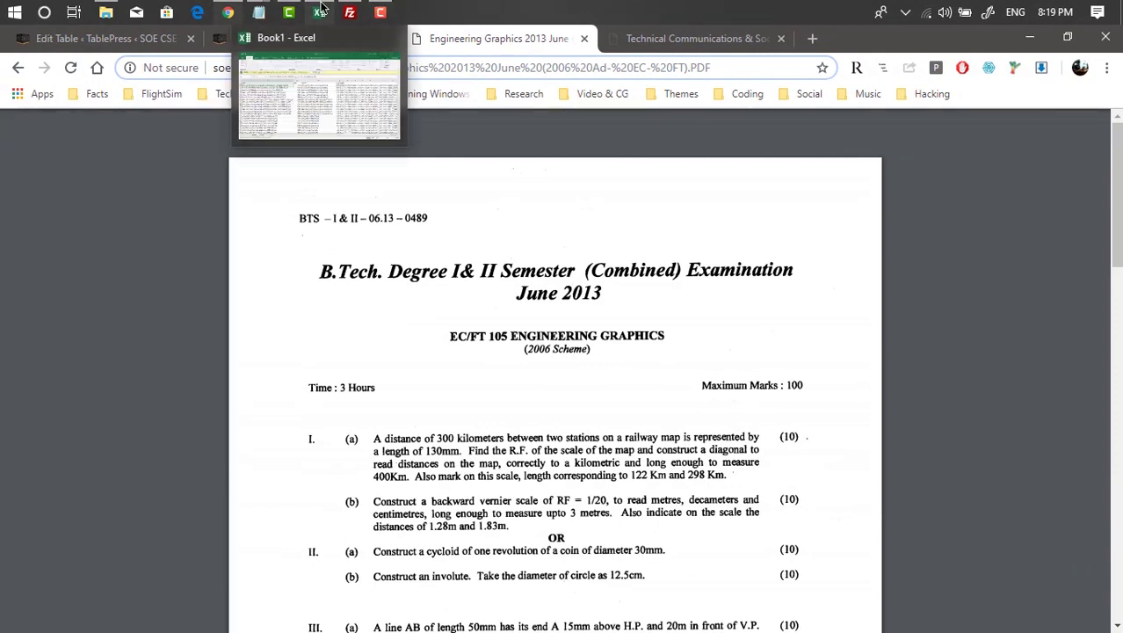
left_click(321, 8)
scroll(338, 354, "down", 4)
scroll(391, 356, "up", 4)
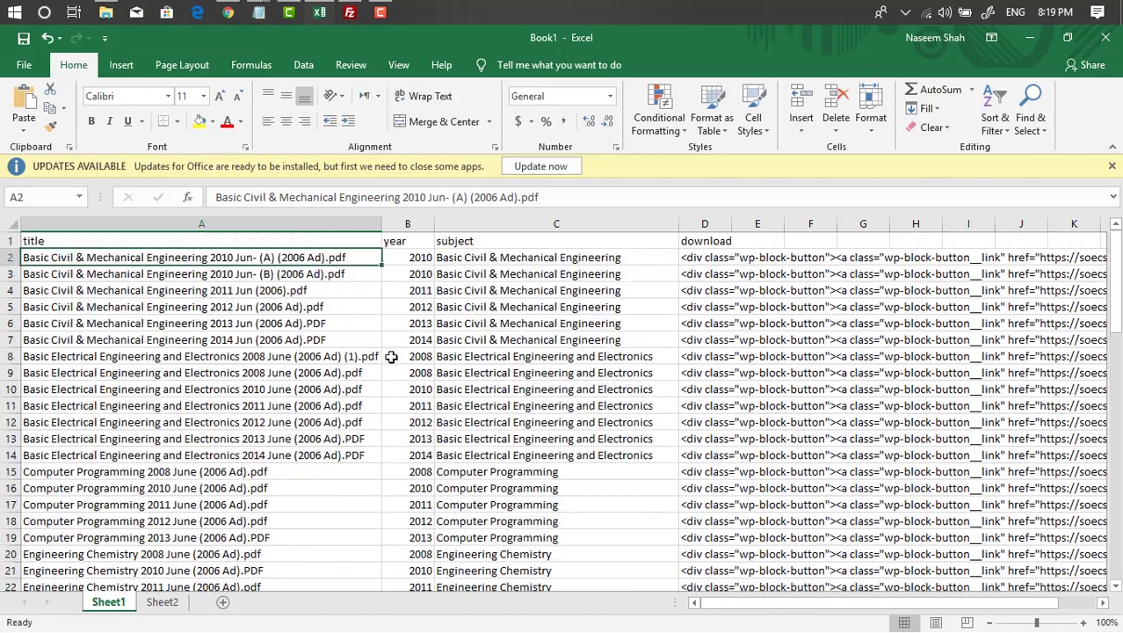
Clear the contents of columns A and B on Sheet2.
left_click(162, 602)
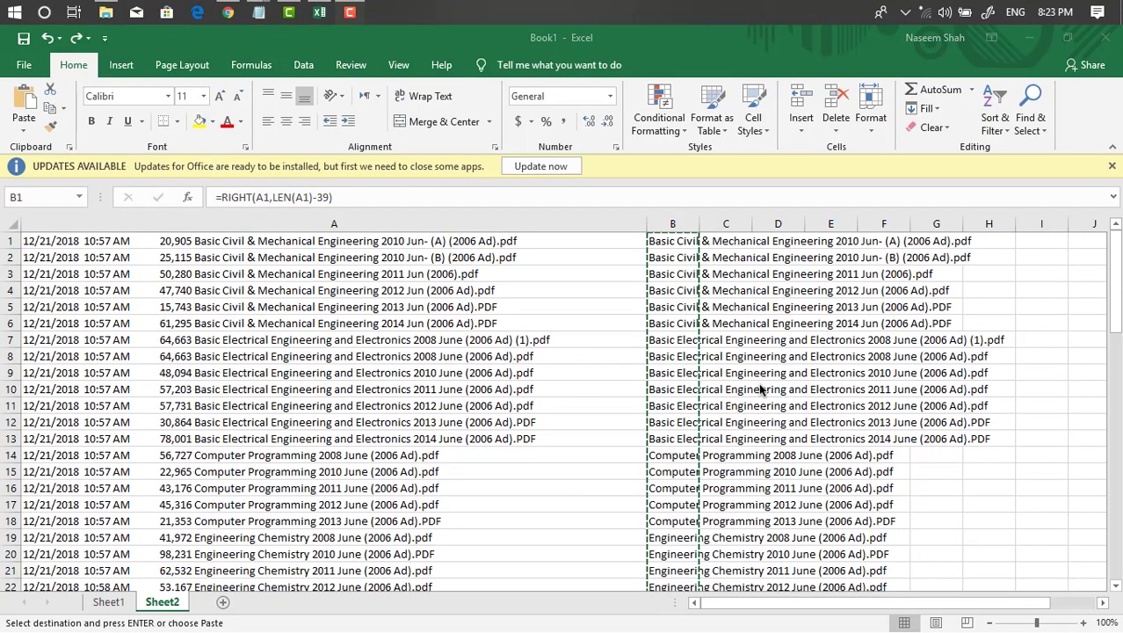
key("ctrl+shift+Left")
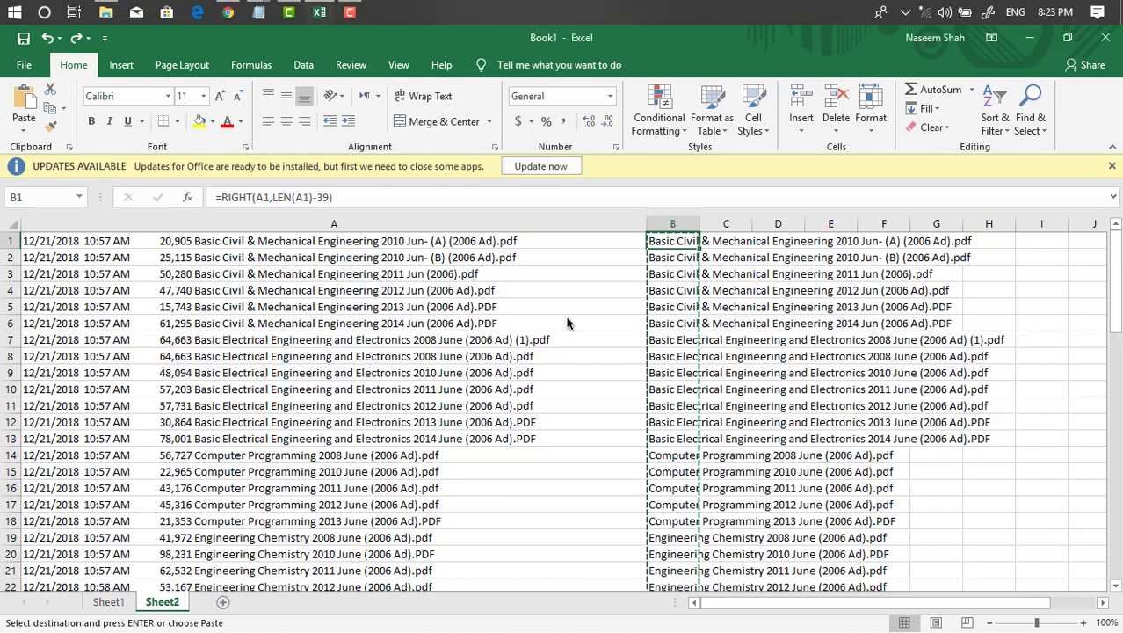
key("ctrl+shift+Down")
scroll(567, 323, "down", 1)
key("Delete")
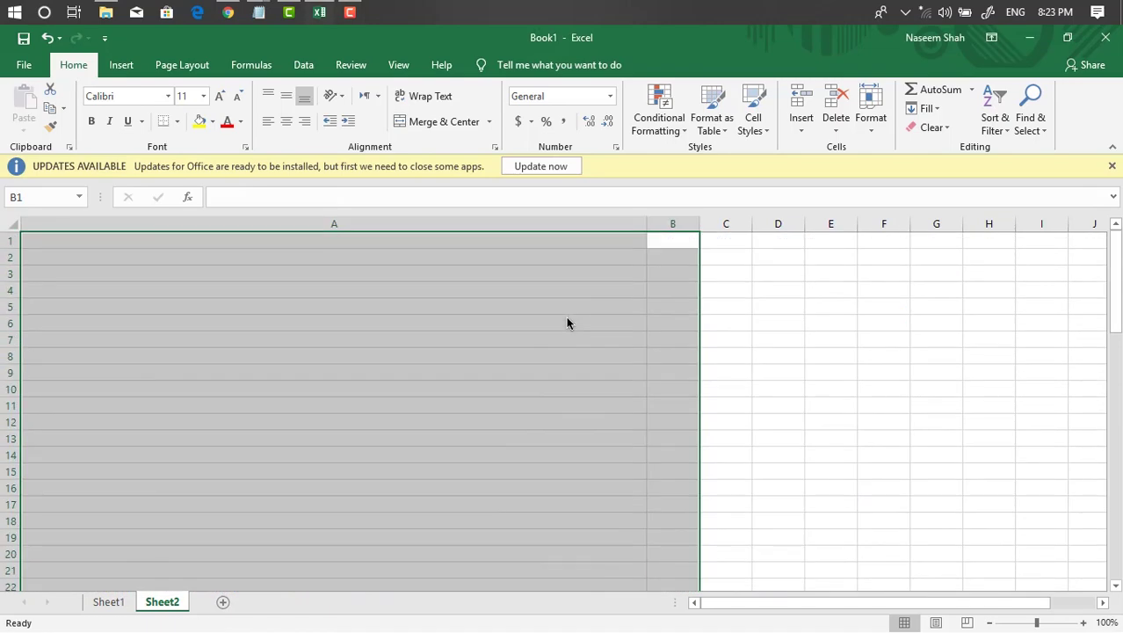
Copy all the file names in the title column on Sheet1, cells A2 to A62.
left_click(114, 605)
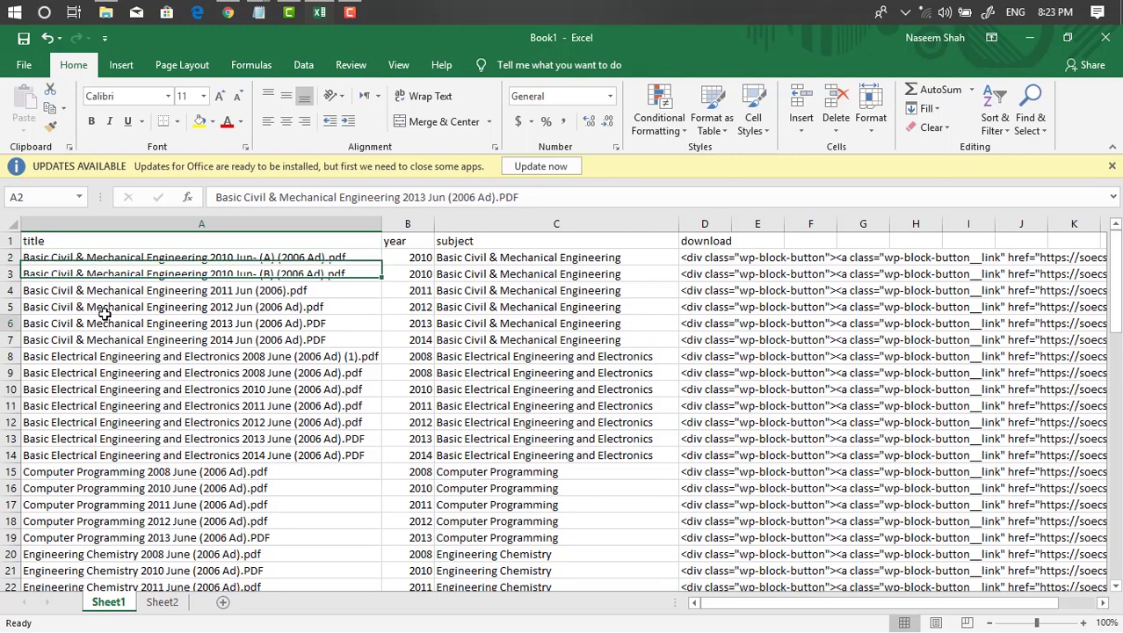
scroll(159, 307, "down", 10)
scroll(149, 316, "down", 11)
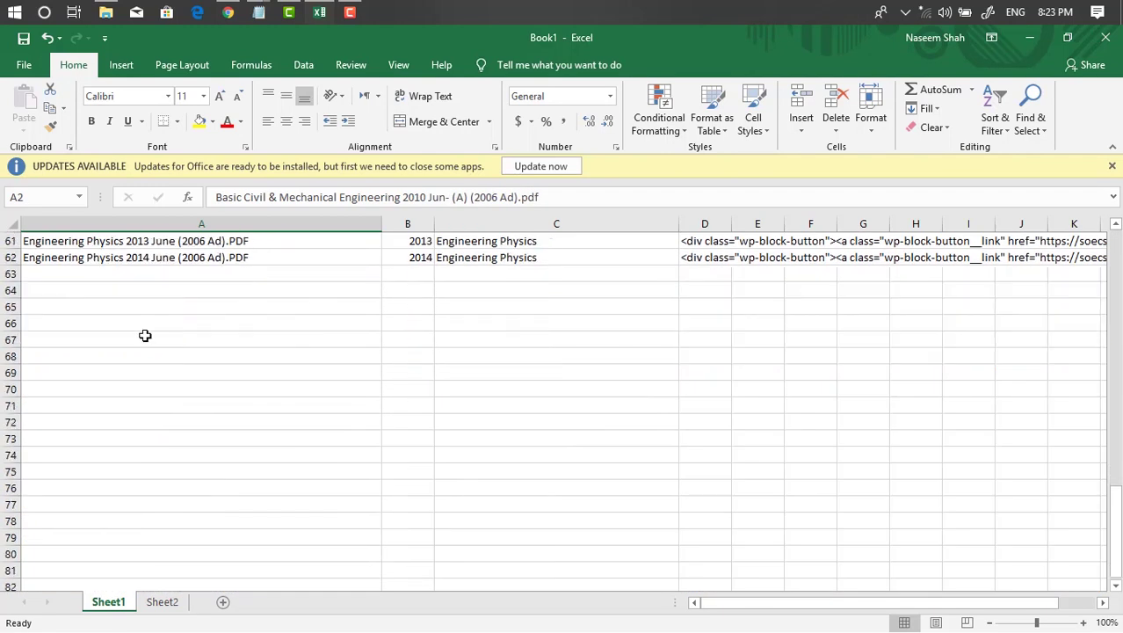
scroll(136, 312, "up", 3)
left_click(165, 357, "shift")
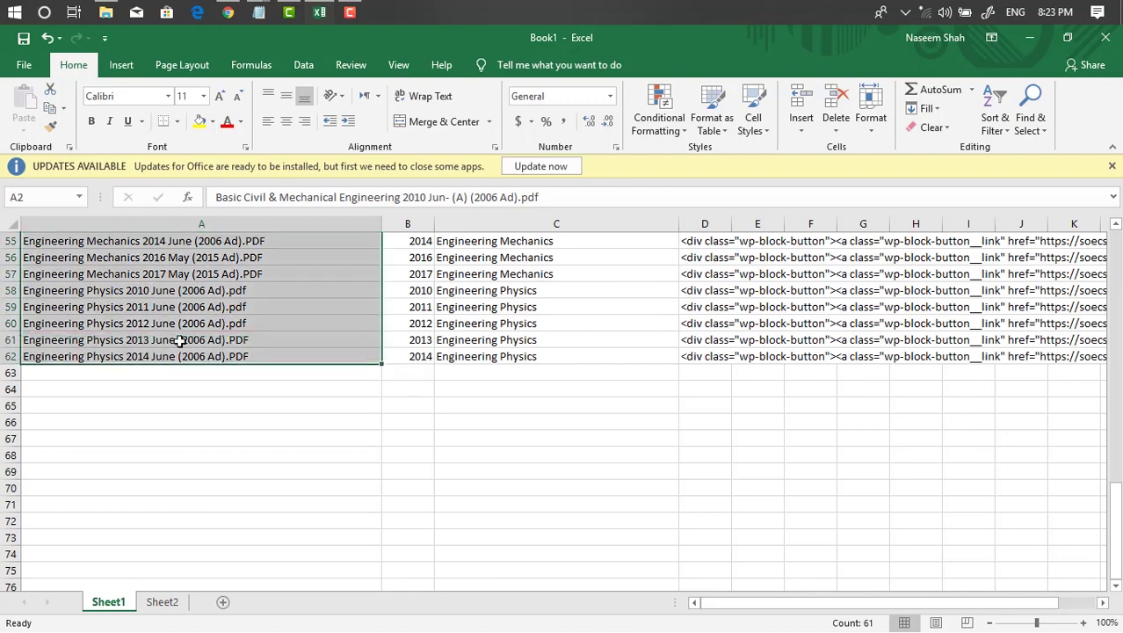
scroll(145, 298, "up", 18)
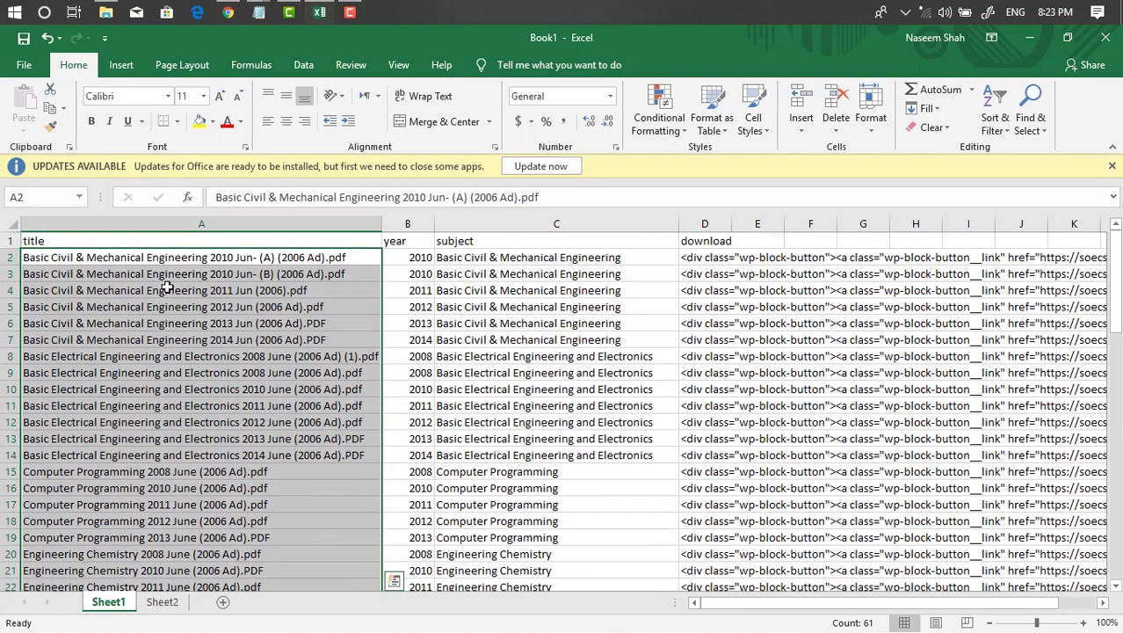
right_click(167, 260)
left_click(215, 290)
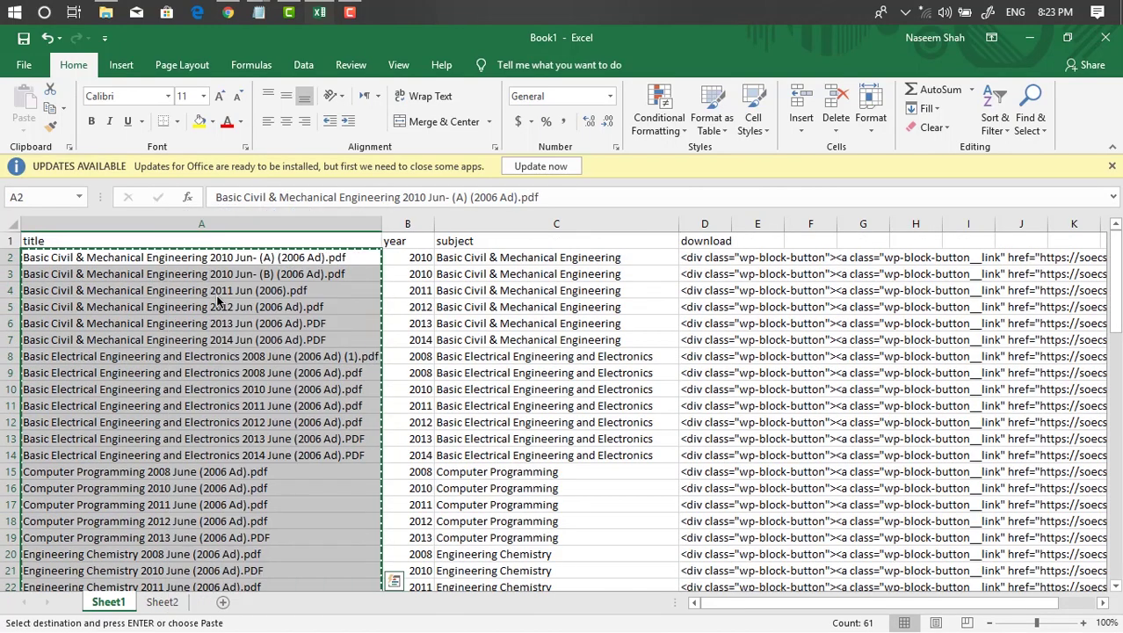
Paste the copied file names as values into Sheet2, starting at cell A1.
left_click(162, 603)
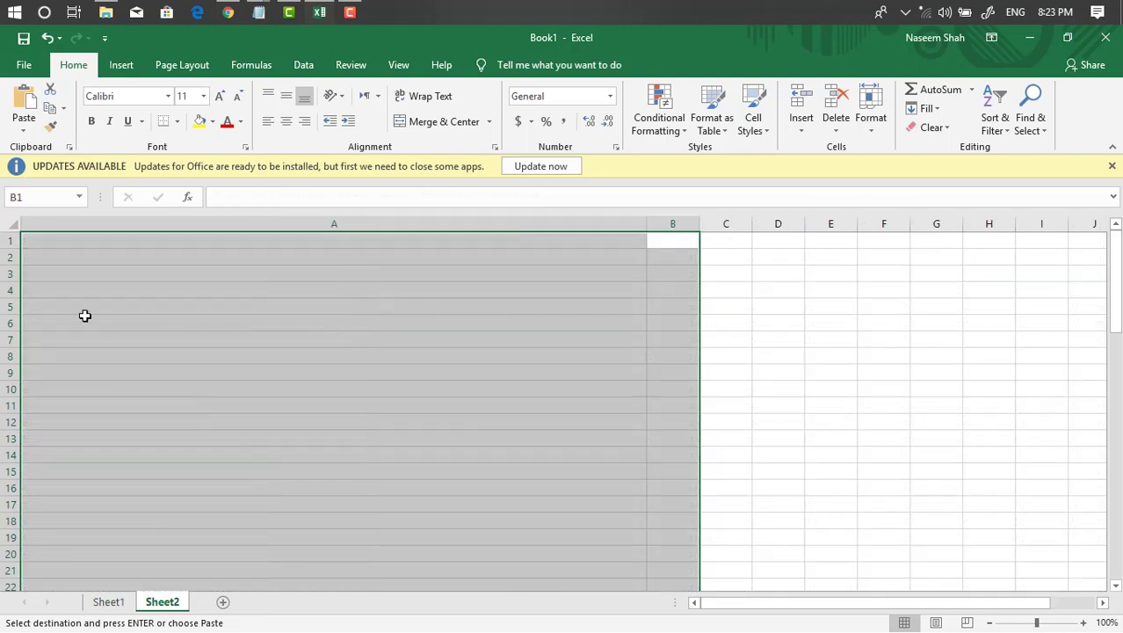
left_click(62, 243)
right_click(52, 241)
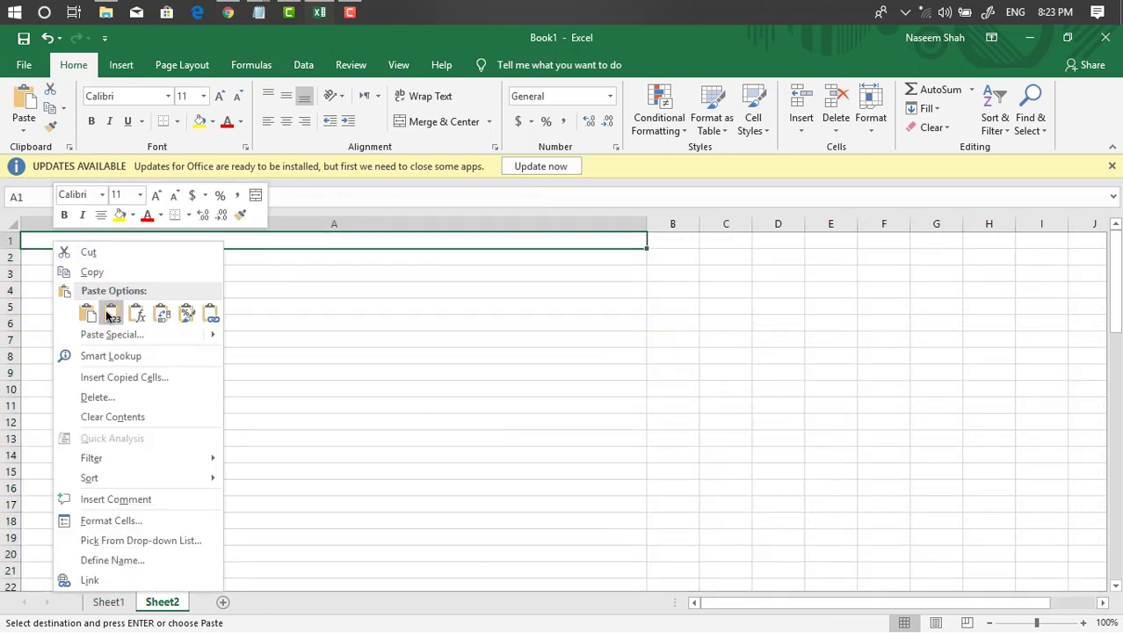
left_click(111, 315)
Replace every space in the file names in column A of Sheet2 with %20.
left_click(180, 356)
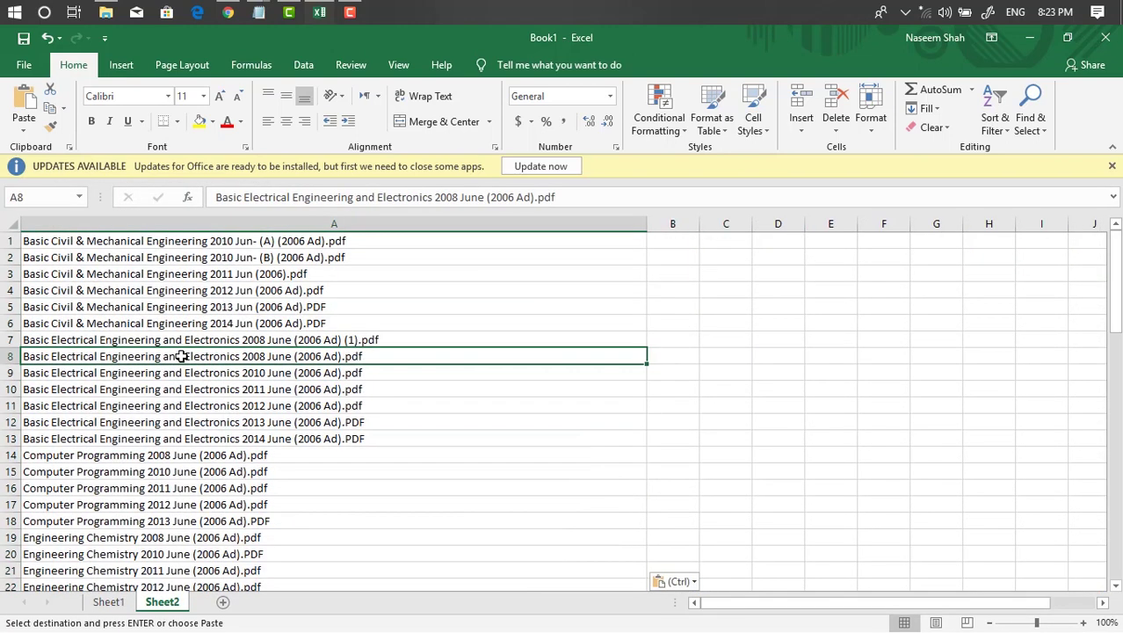
left_click(290, 244)
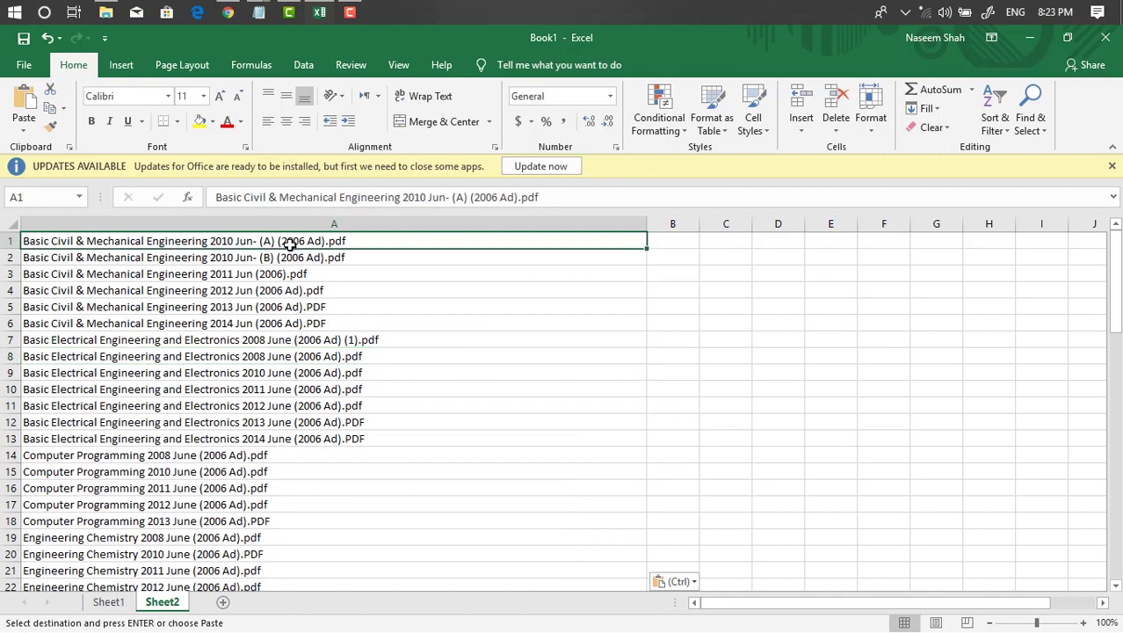
scroll(290, 244, "down", 11)
scroll(228, 238, "up", 9)
left_click(242, 221)
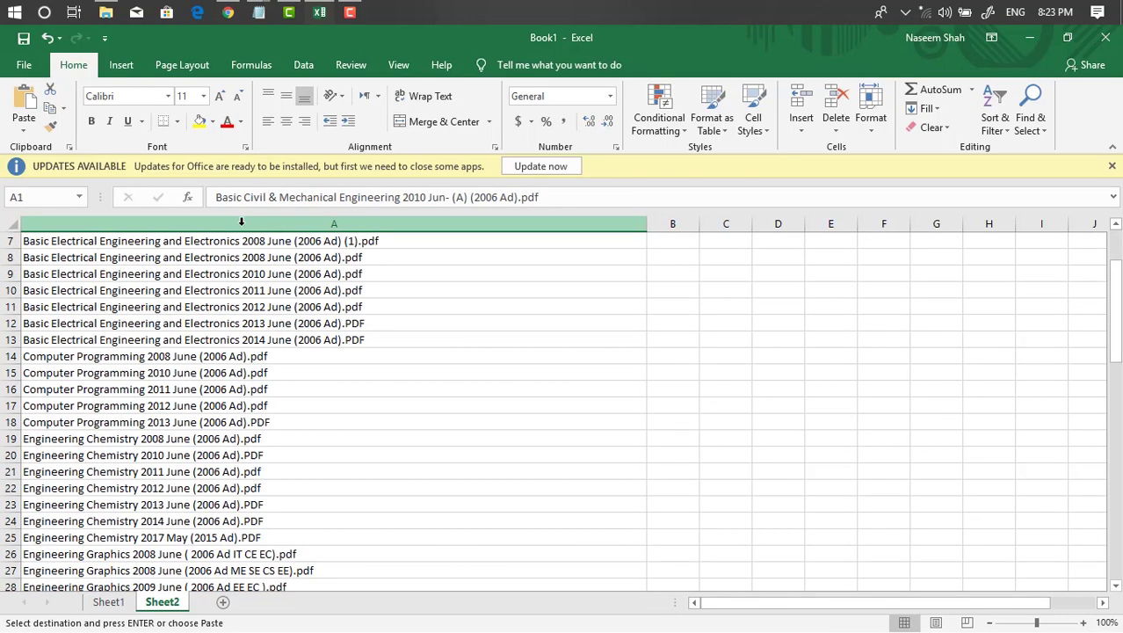
scroll(242, 235, "up", 2)
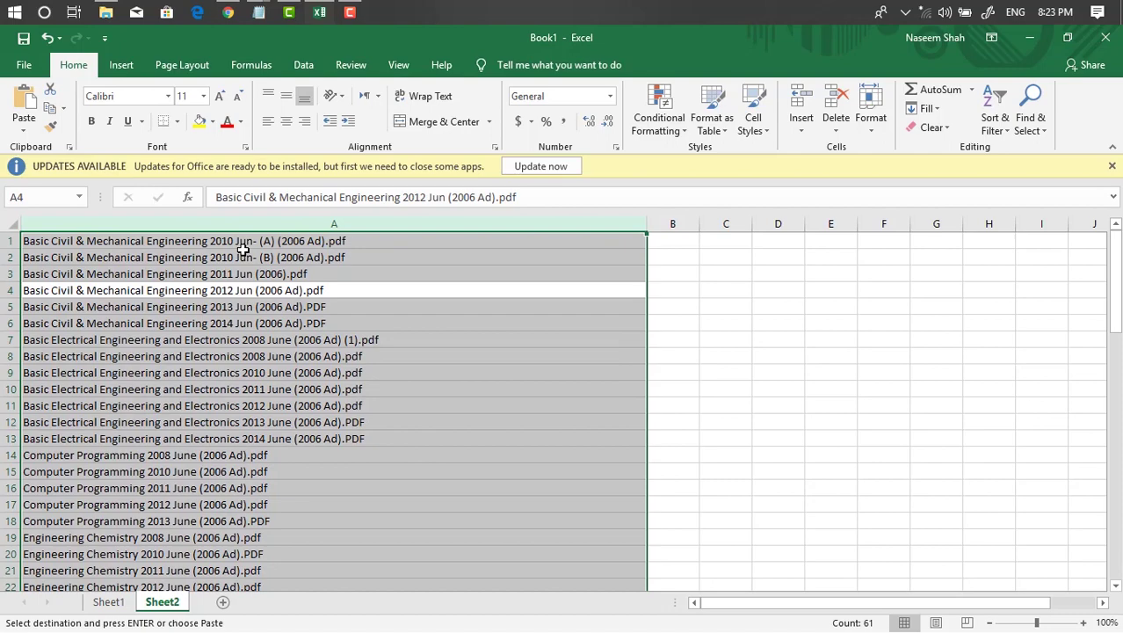
key("ctrl+h")
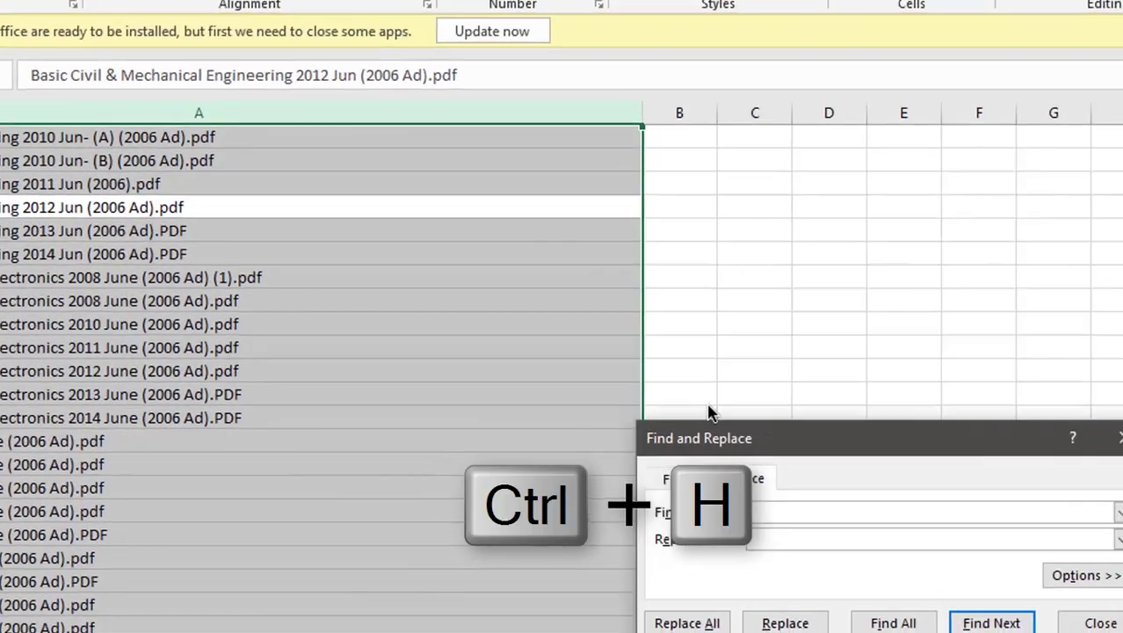
left_click_drag(671, 463, 472, 269)
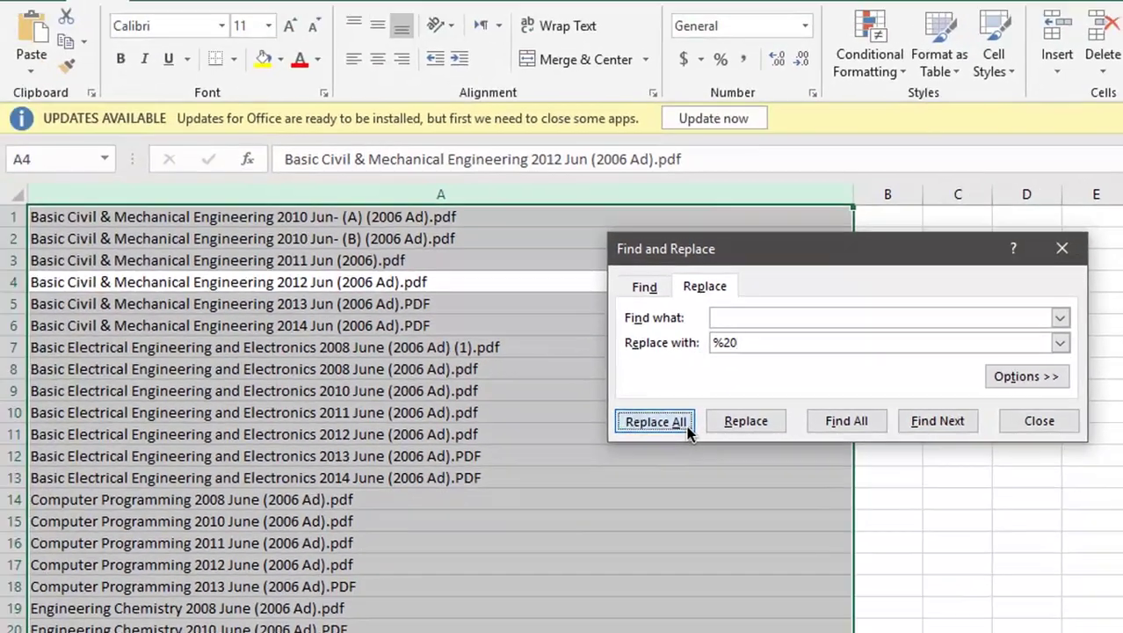
left_click(665, 424)
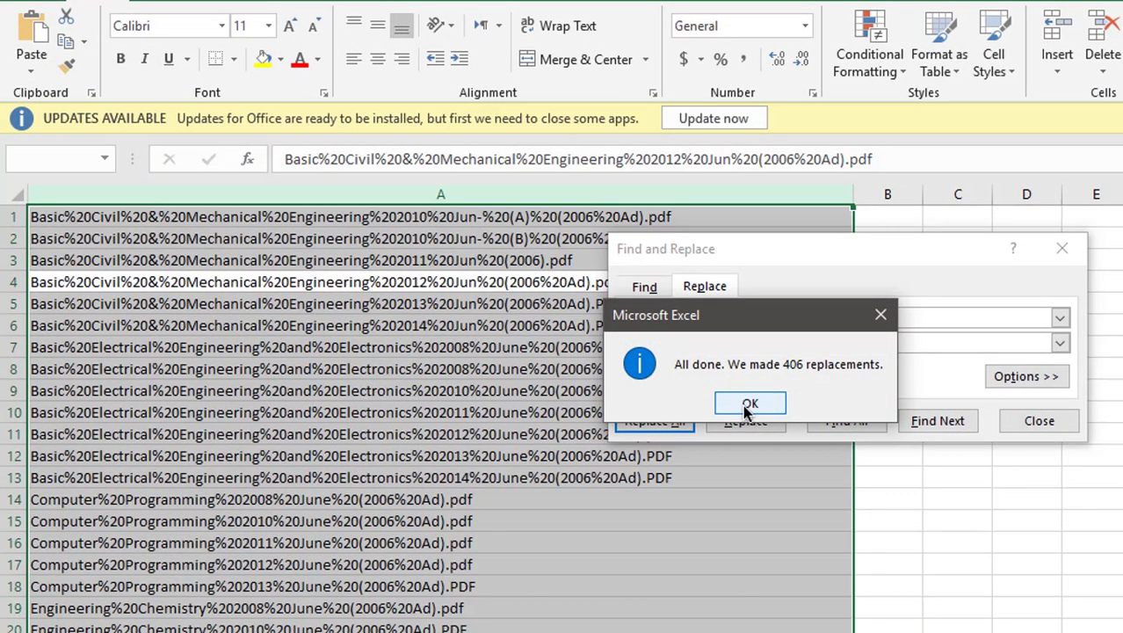
left_click(746, 406)
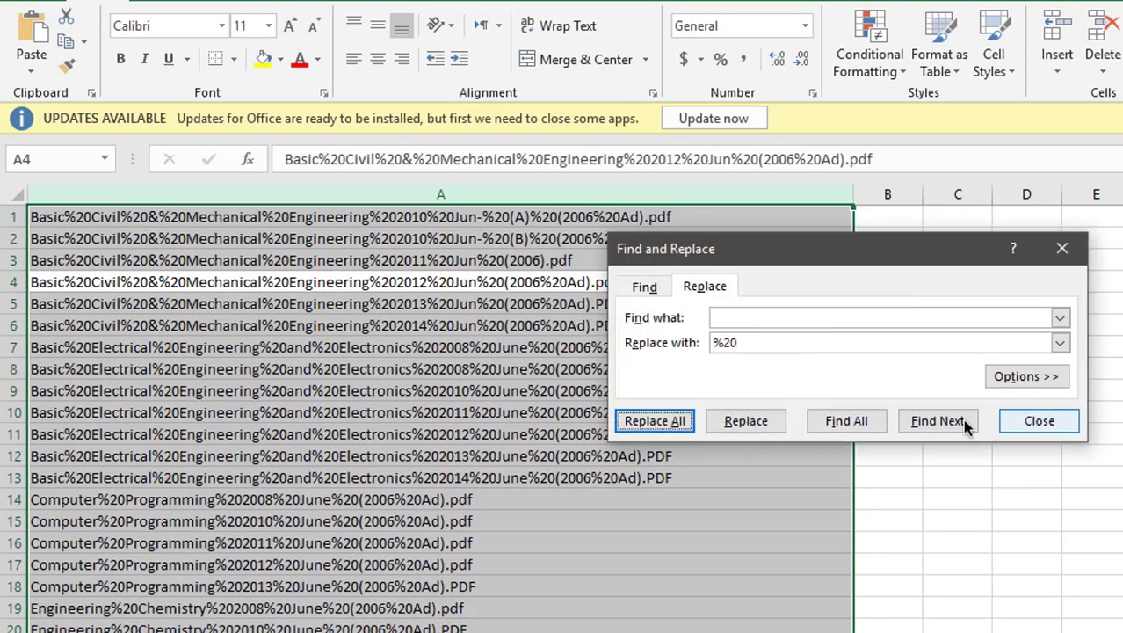
left_click(1001, 417)
Examine the converted file names in column A and how %20 stands between the words.
scroll(302, 331, "down", 10)
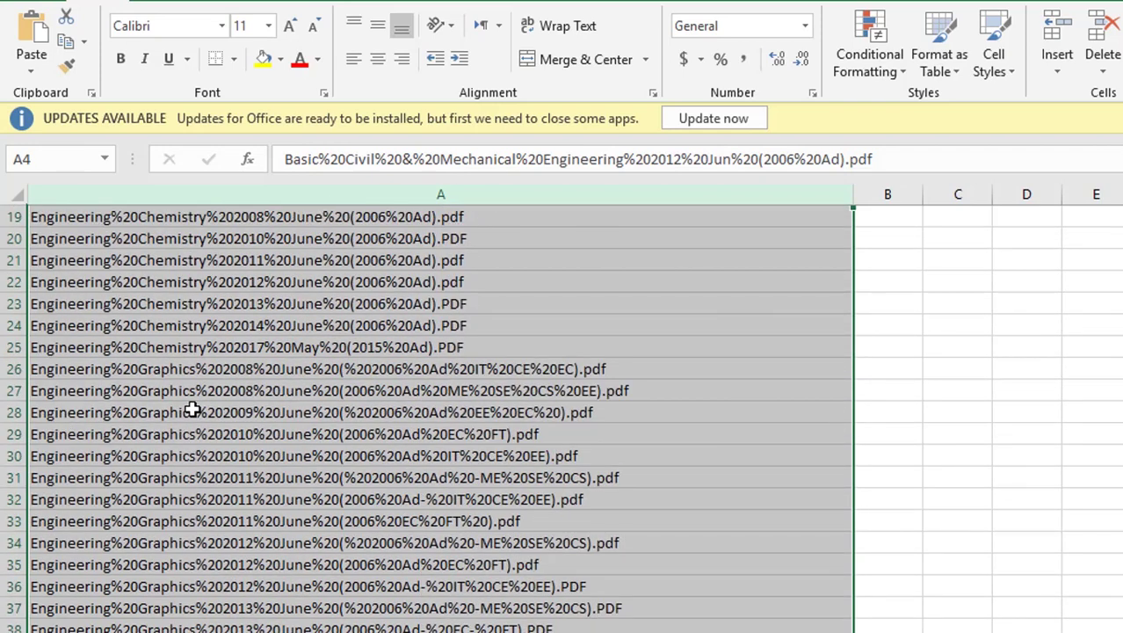
scroll(100, 389, "down", 3)
scroll(100, 389, "up", 13)
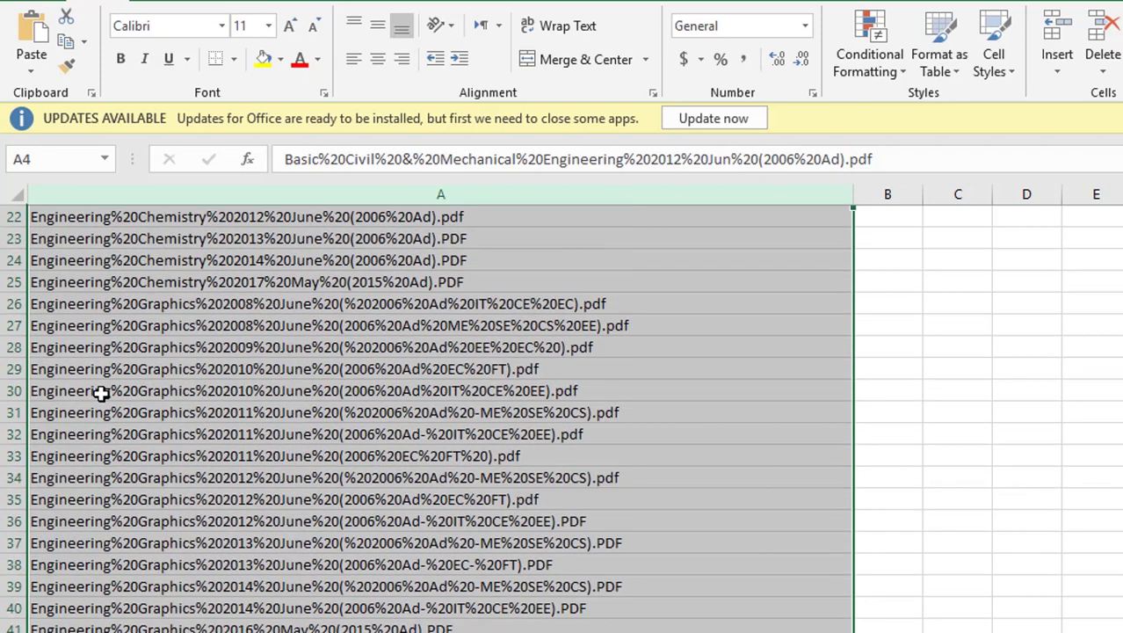
left_click(88, 345)
left_click(72, 282)
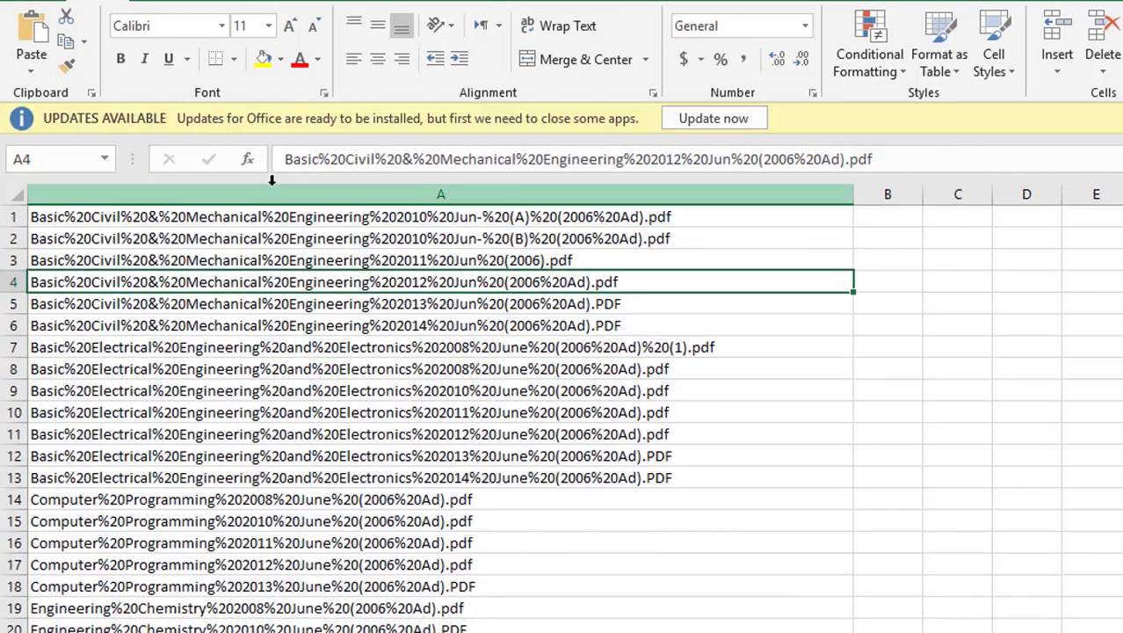
left_click_drag(320, 160, 342, 161)
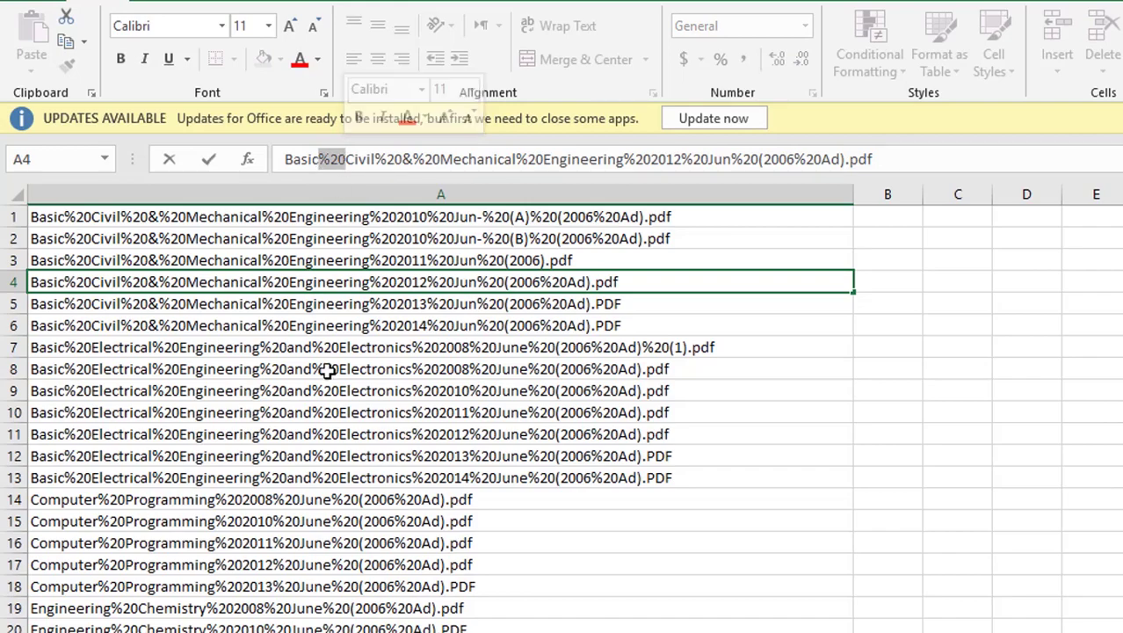
left_click(508, 412)
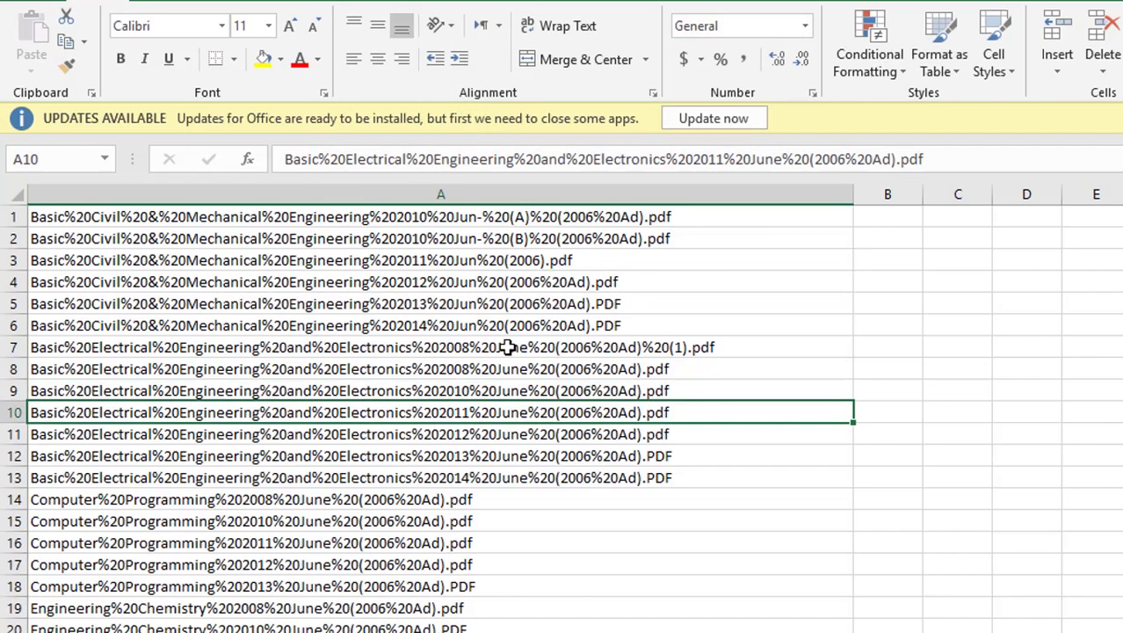
left_click(67, 219)
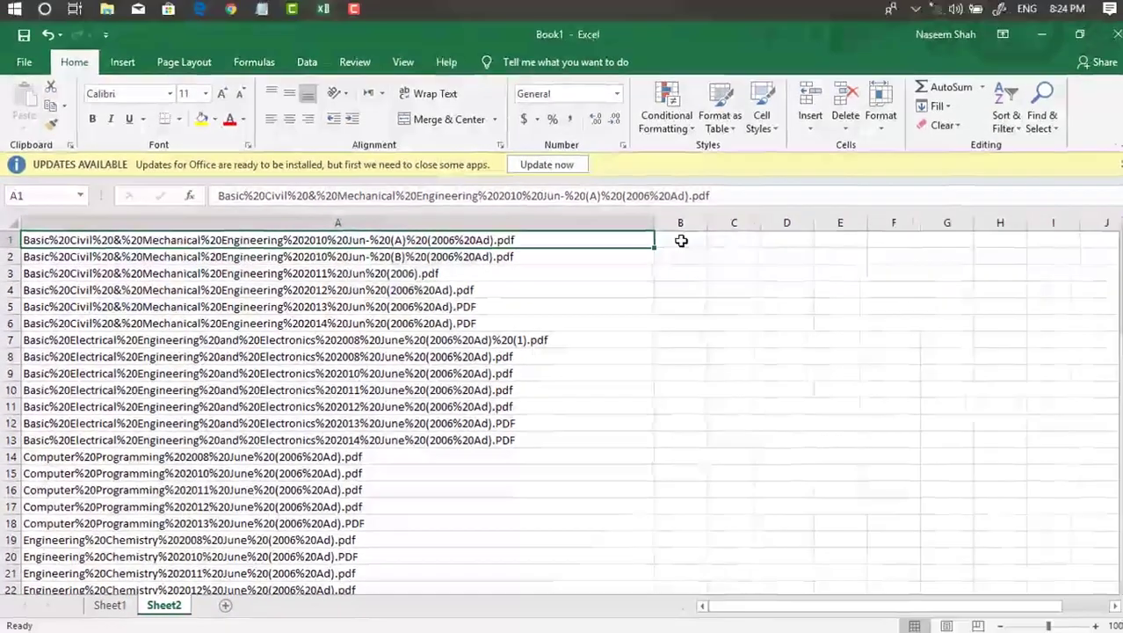
Widen column B on Sheet2 and make B1 the active cell.
left_click(888, 216)
left_click_drag(930, 195, 929, 195)
left_click_drag(712, 225, 876, 226)
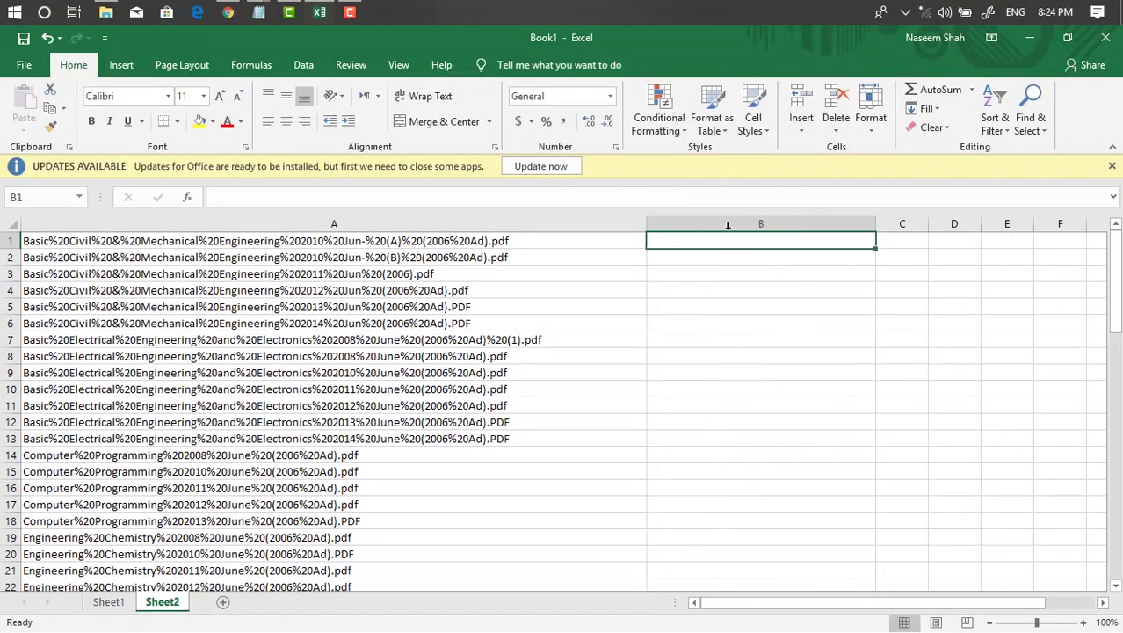
Switch to Chrome, copy the soecse.cf/Library/ part of the open PDF's address, and paste it into cell B1 of Sheet2 in Excel.
left_click(227, 11)
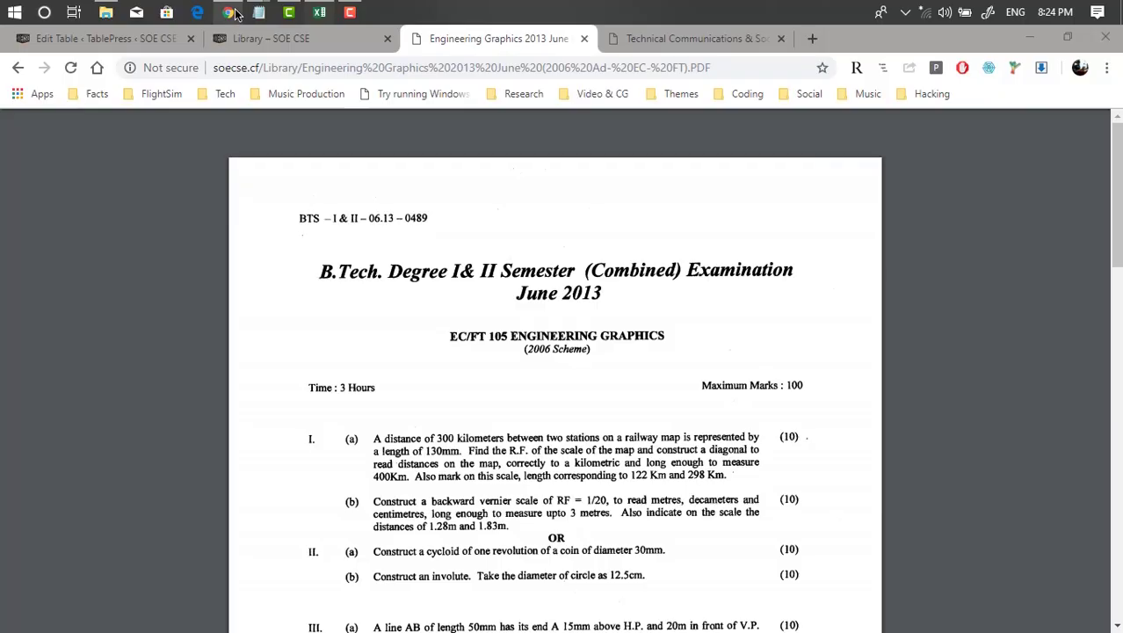
double_click(368, 68)
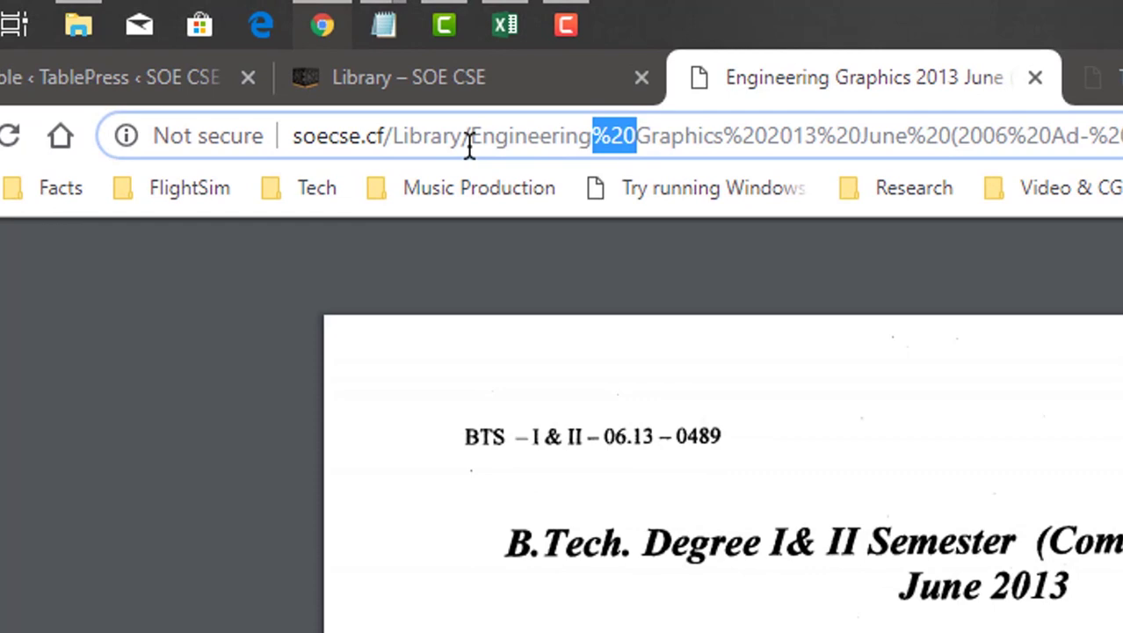
left_click_drag(470, 145, 288, 150)
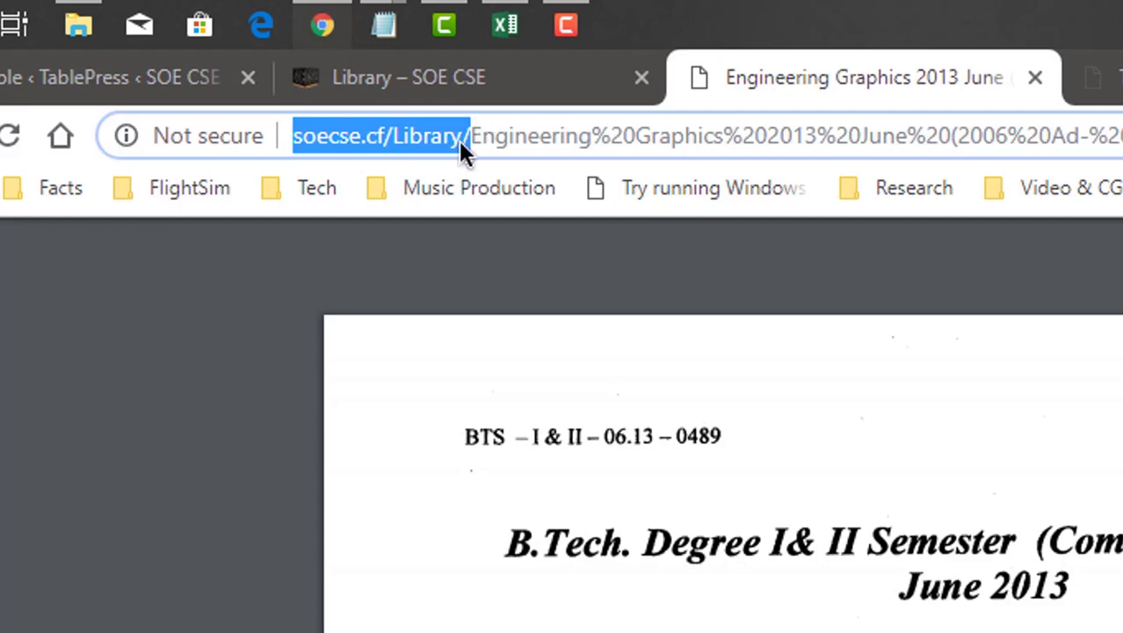
right_click(431, 149)
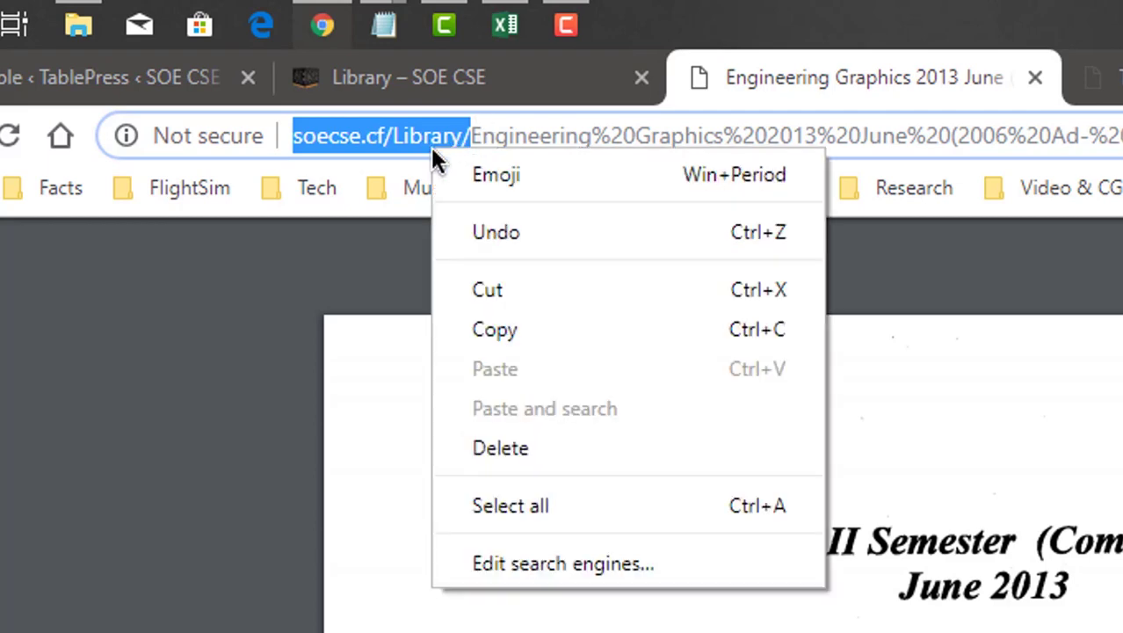
left_click(497, 350)
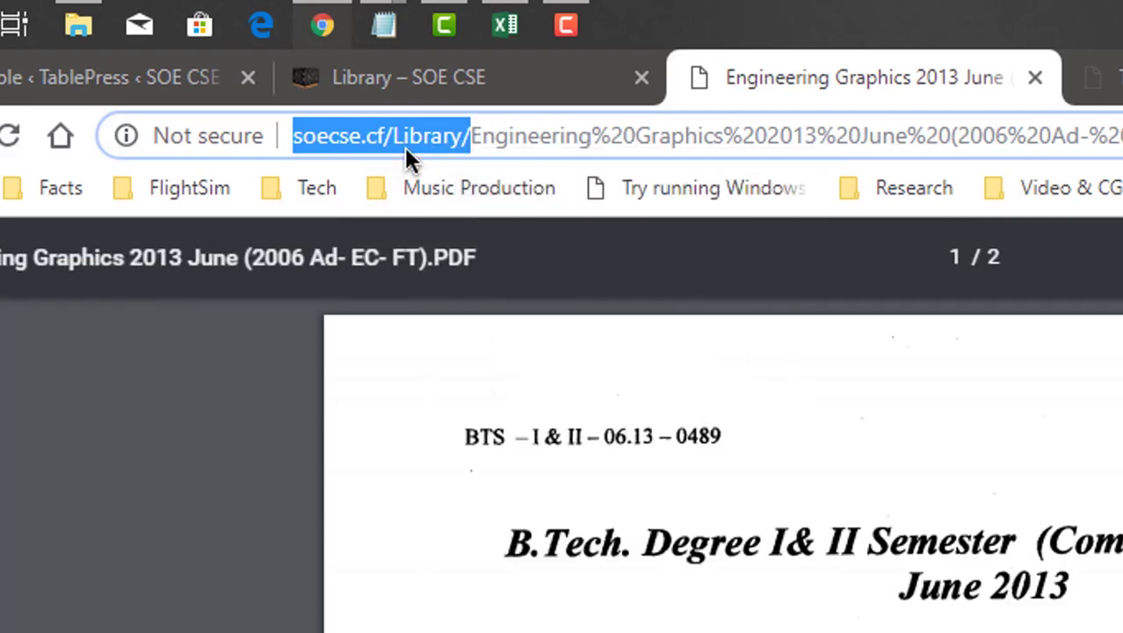
left_click(504, 23)
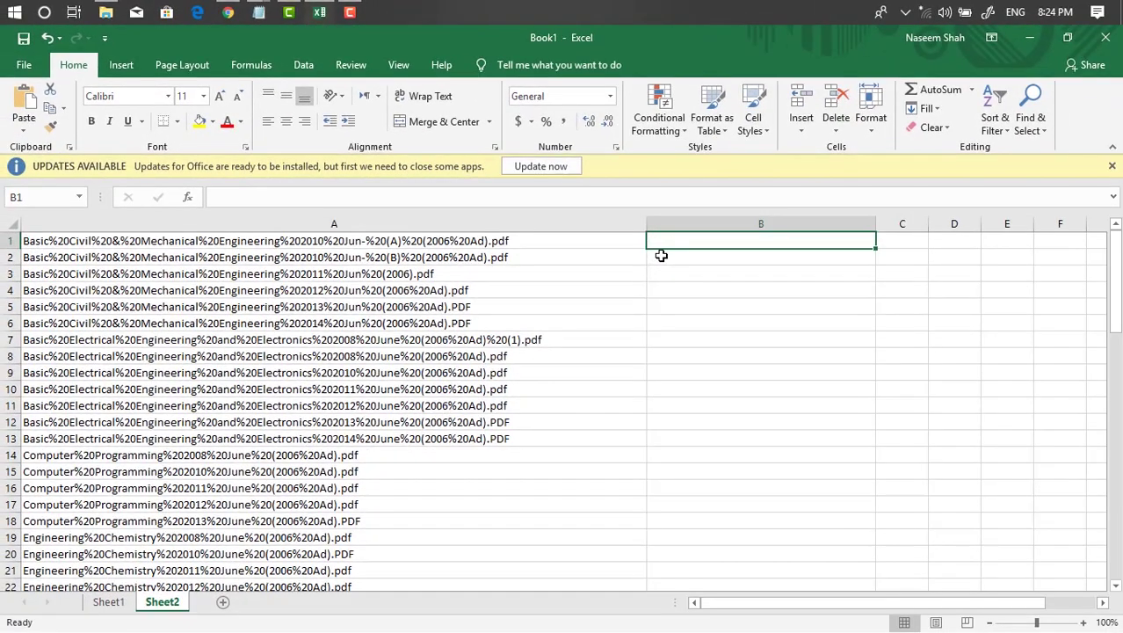
key("ctrl+v")
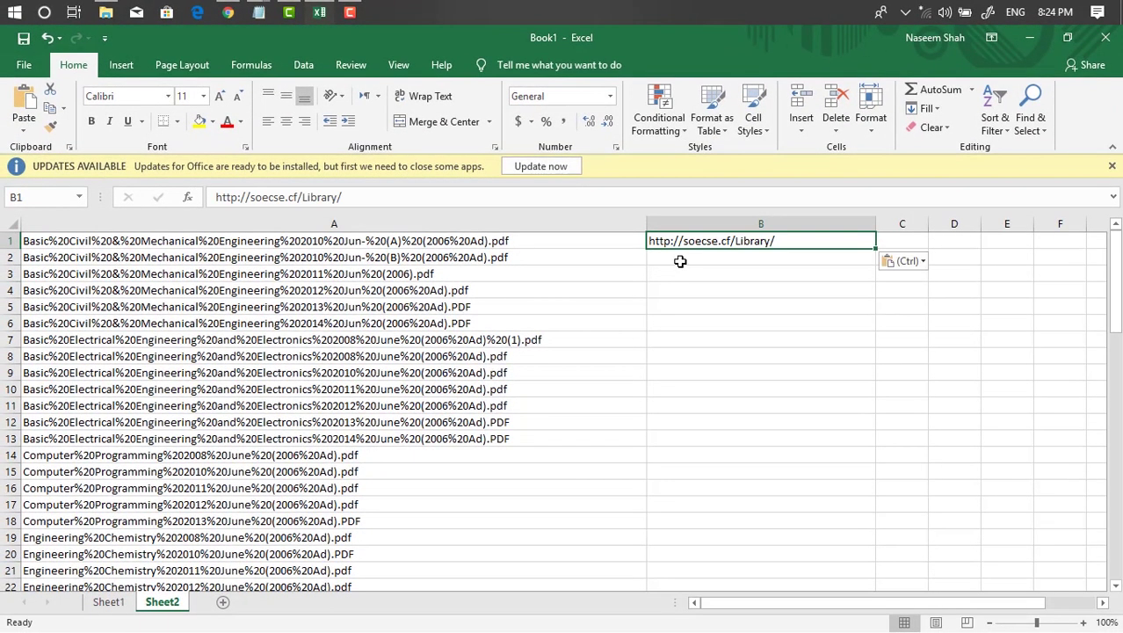
Copy the library address in B1 into every cell of column B down to B61.
right_click(673, 241)
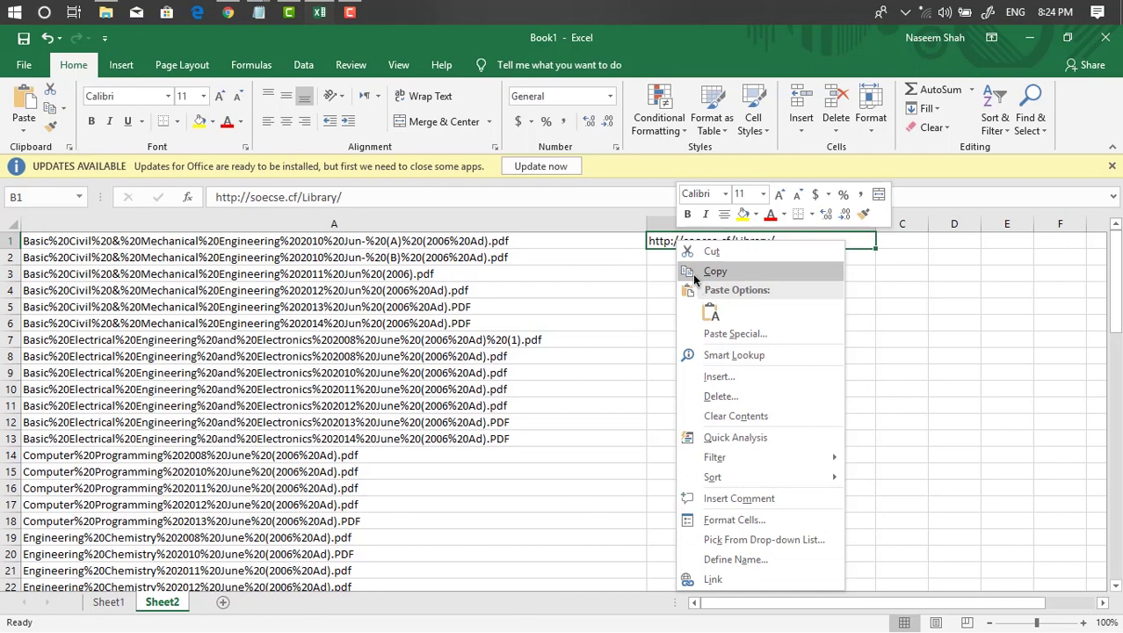
left_click(693, 276)
scroll(688, 287, "down", 6)
scroll(687, 287, "down", 12)
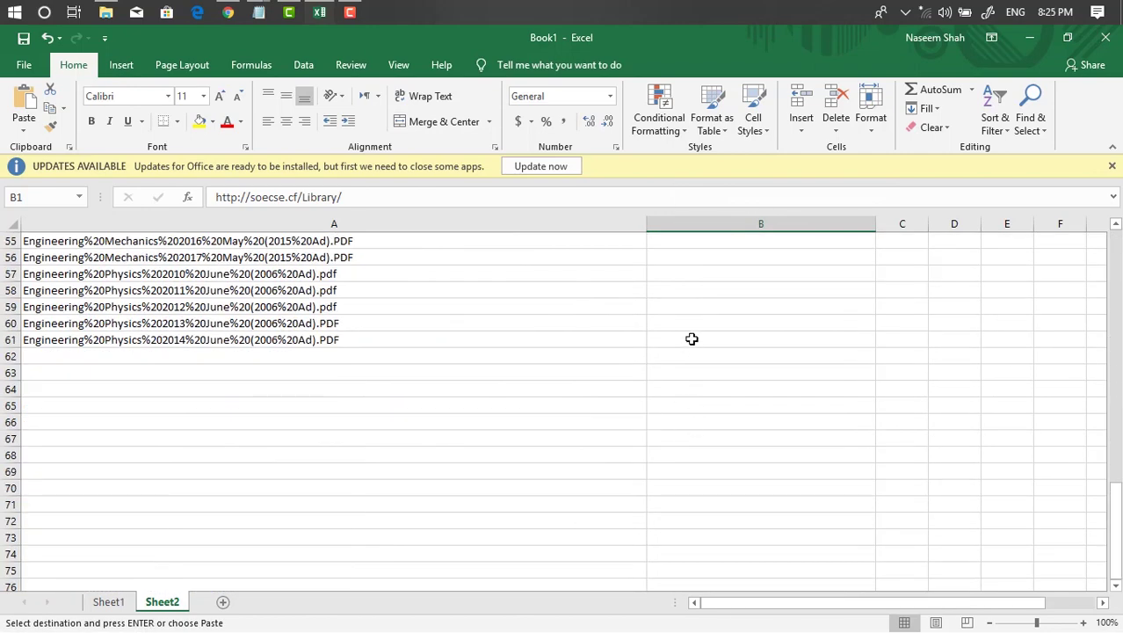
left_click(692, 338, "shift")
scroll(690, 338, "up", 18)
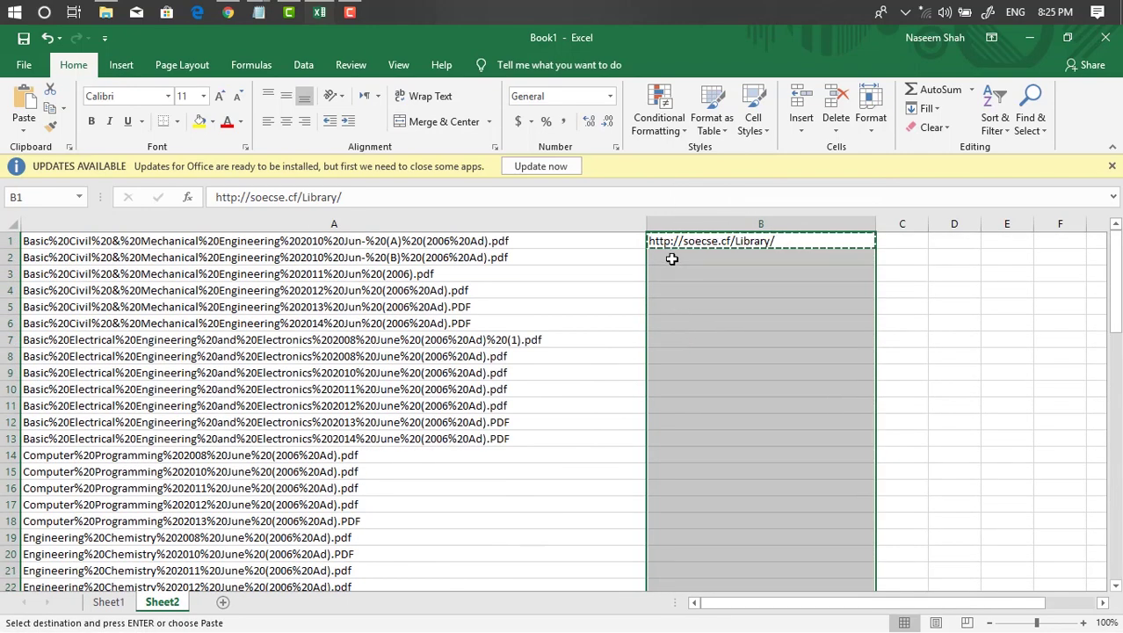
right_click(671, 259)
left_click(727, 329)
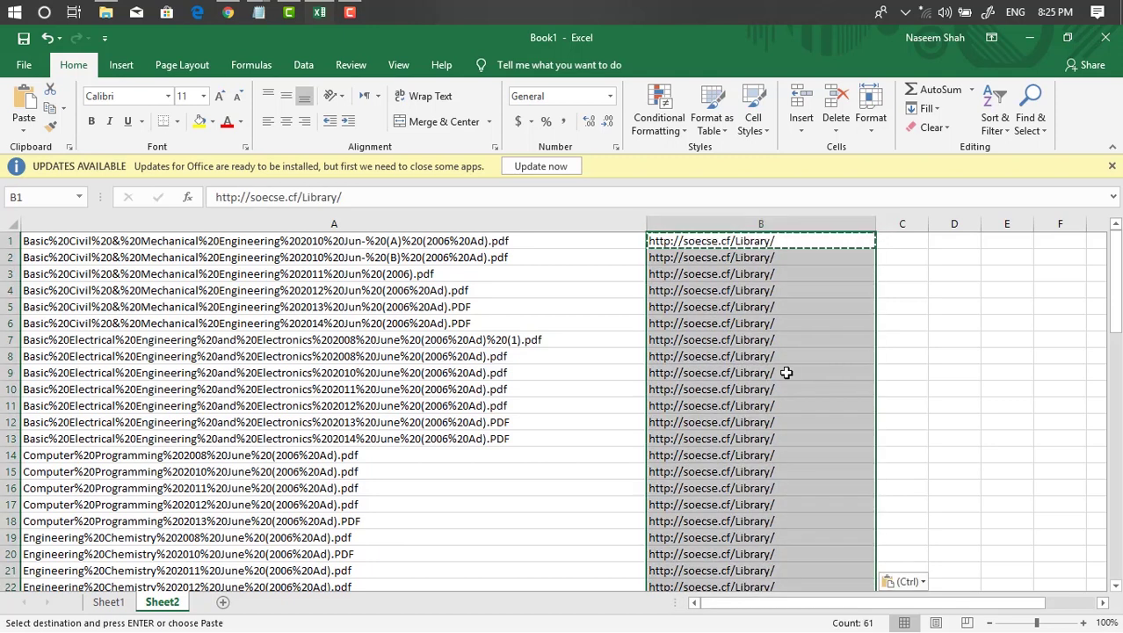
left_click(786, 373)
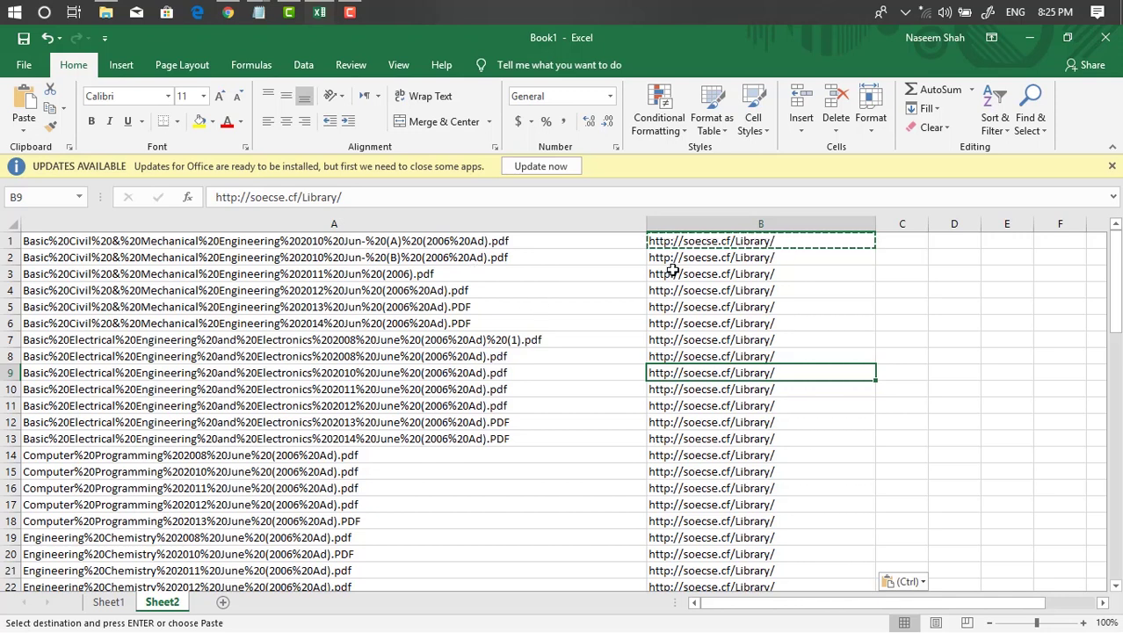
Widen column C on Sheet2 to make room for the combined links.
left_click(695, 244)
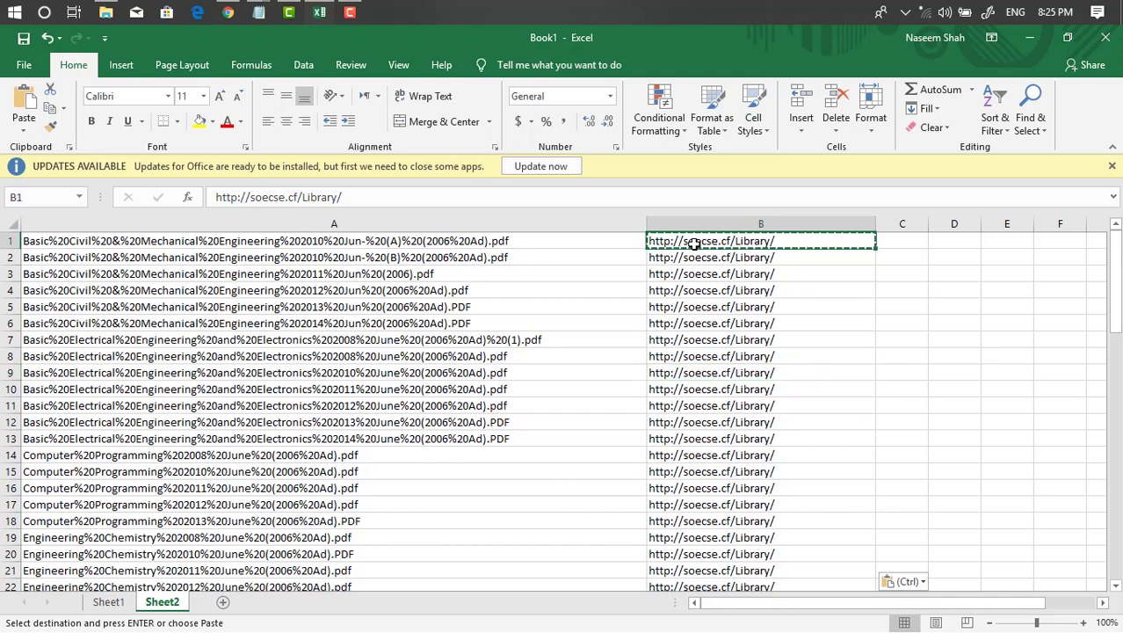
left_click(443, 245)
left_click_drag(930, 225, 1061, 242)
Enter the formula =B1&A1 in cell C1 to join the library address with the file name.
left_click(899, 239)
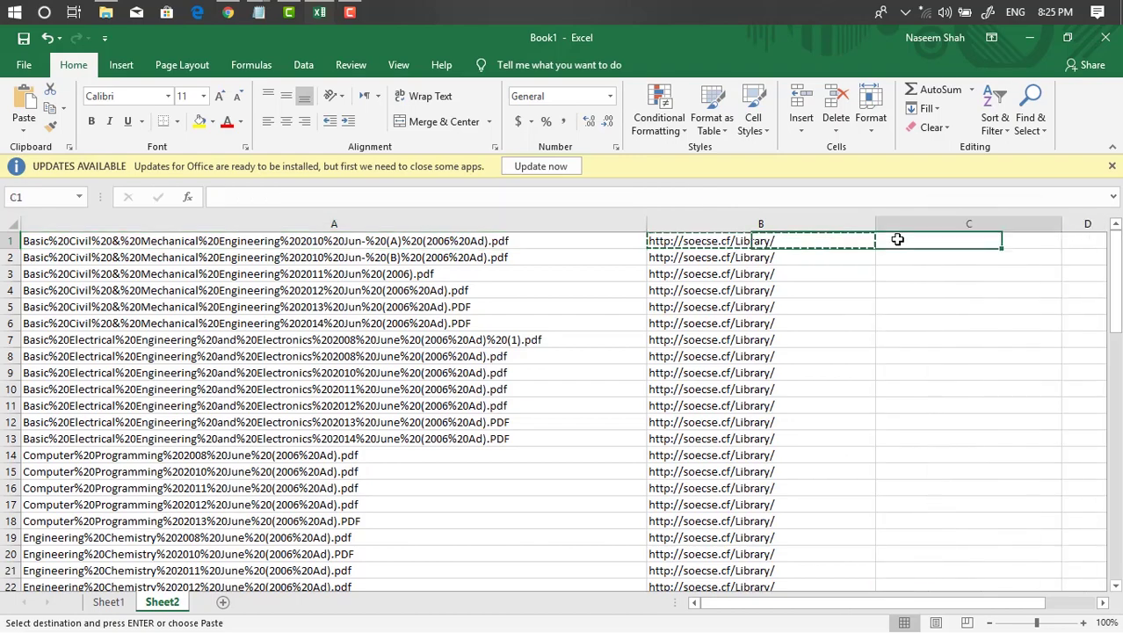
left_click(218, 201)
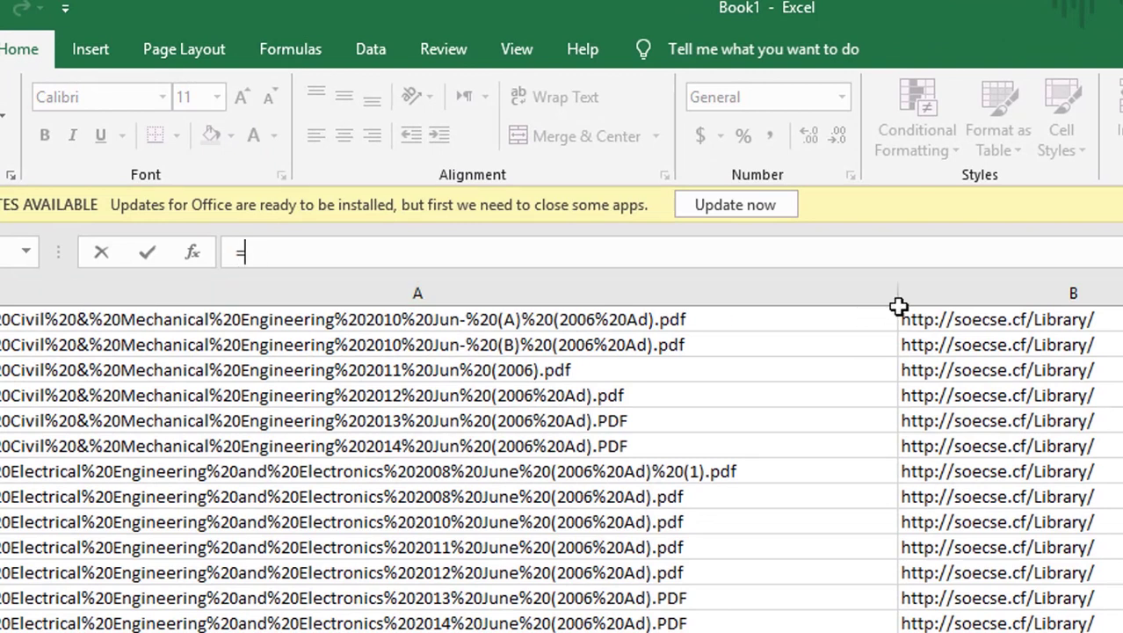
left_click(925, 319)
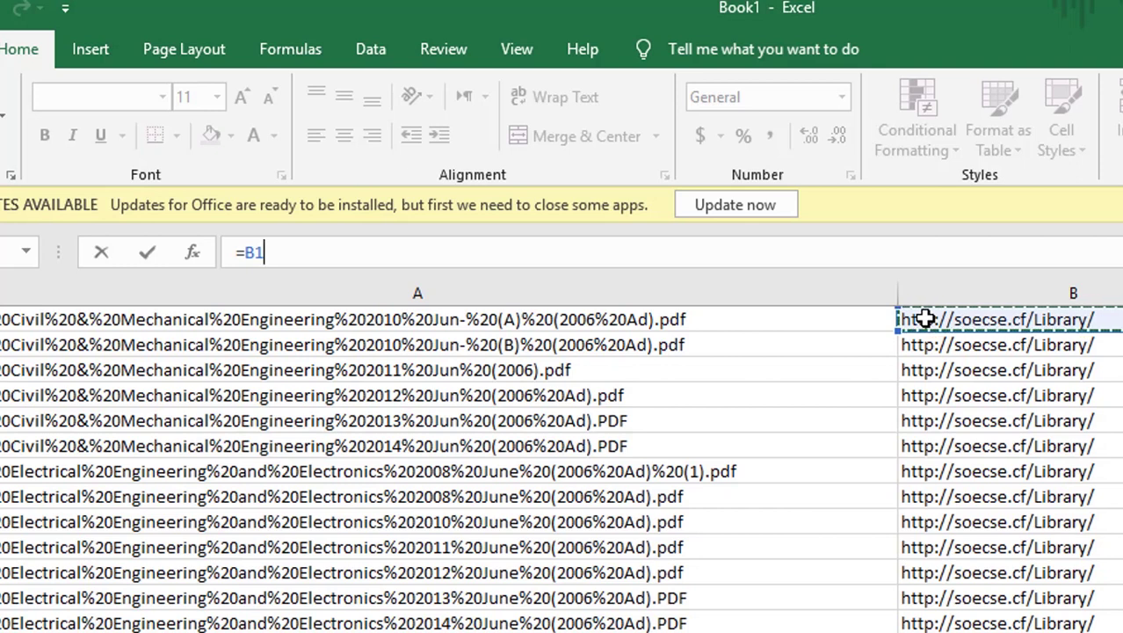
type("&")
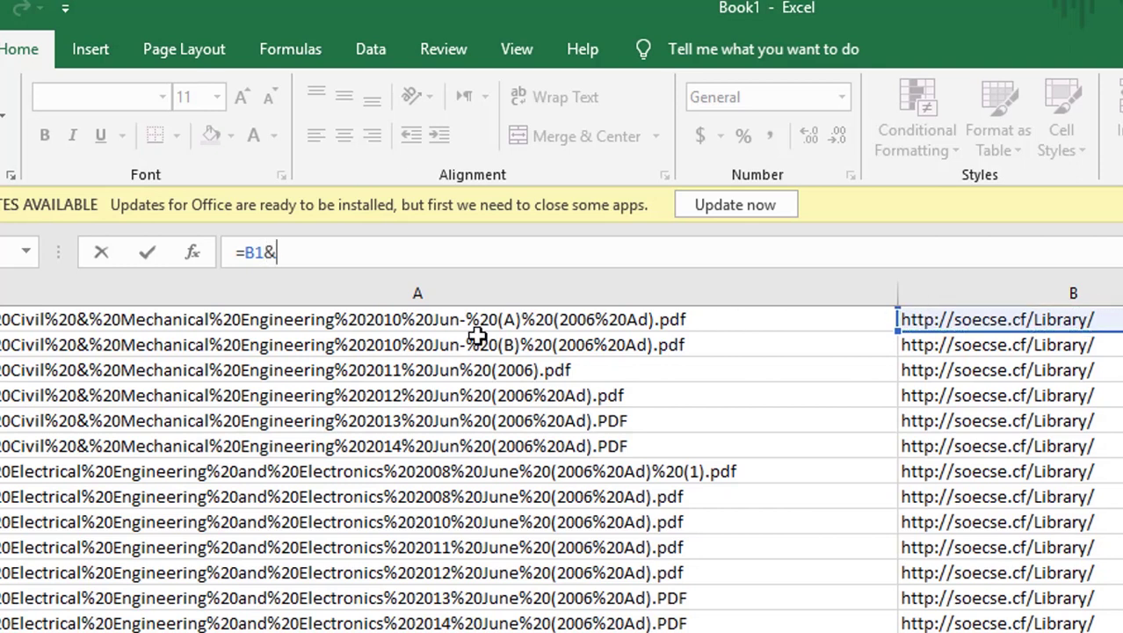
left_click(104, 315)
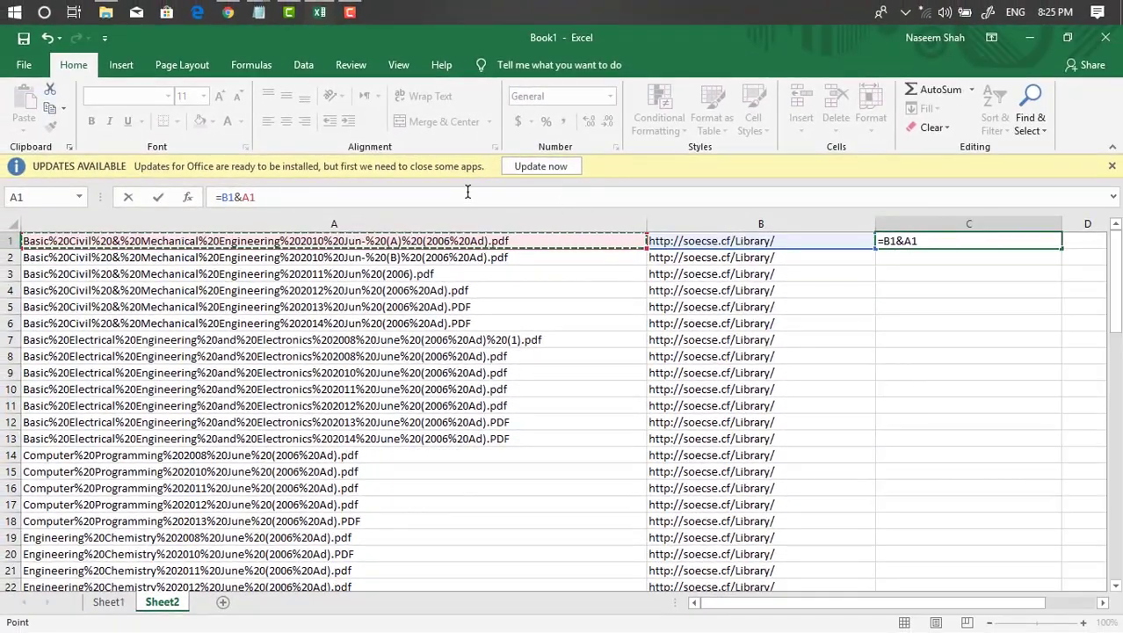
left_click(467, 192)
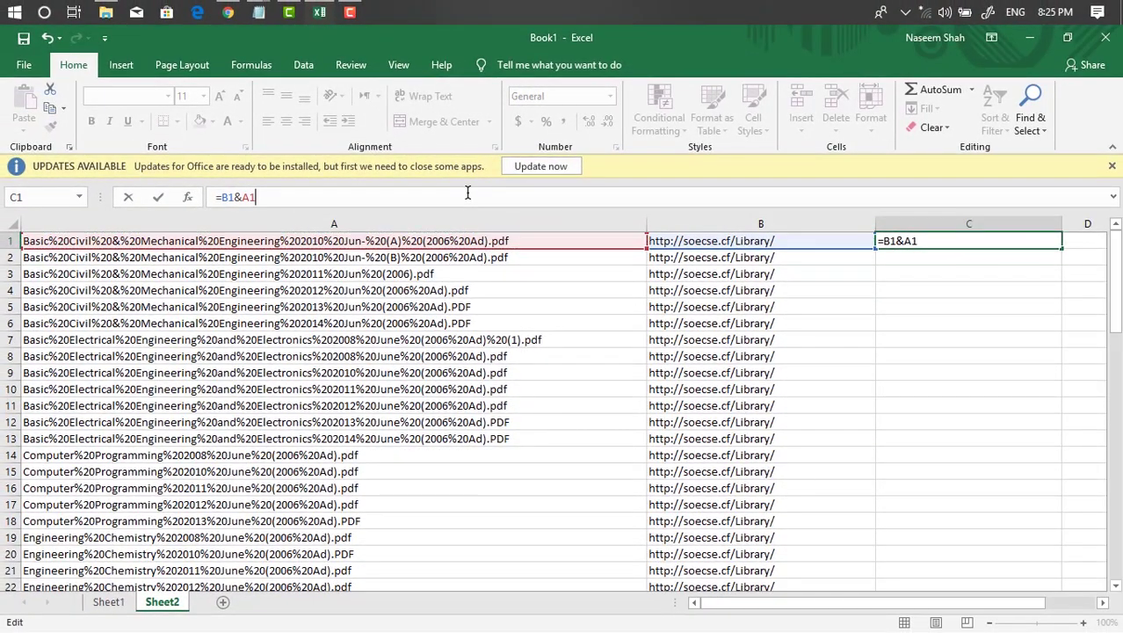
key("Return")
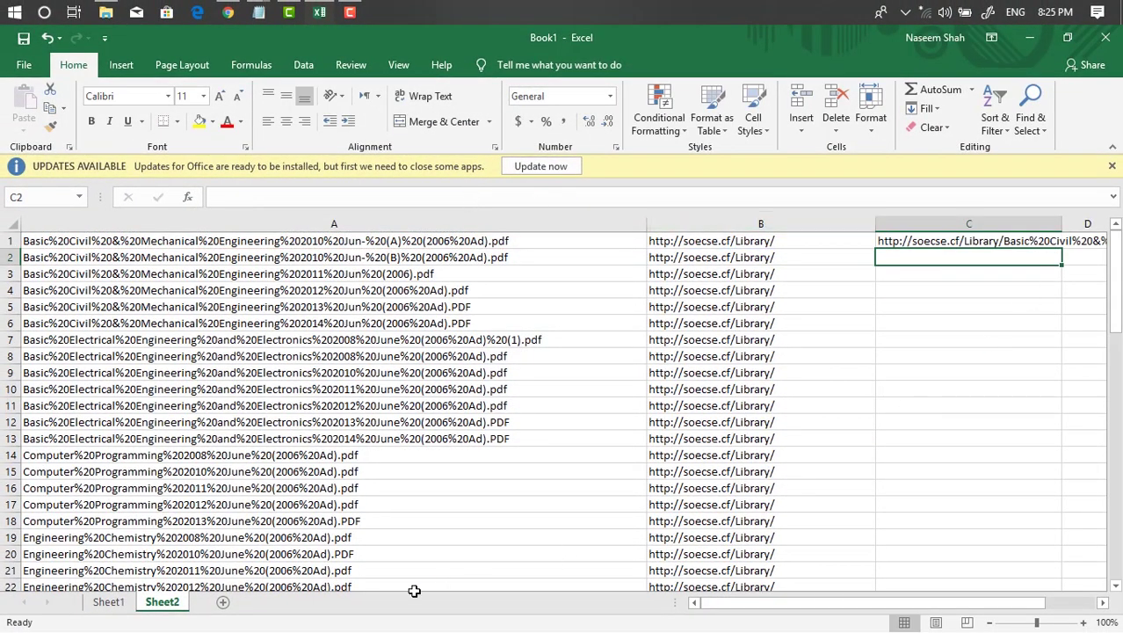
Widen column C on Sheet2 until the full combined link in C1 fits.
left_click(981, 241)
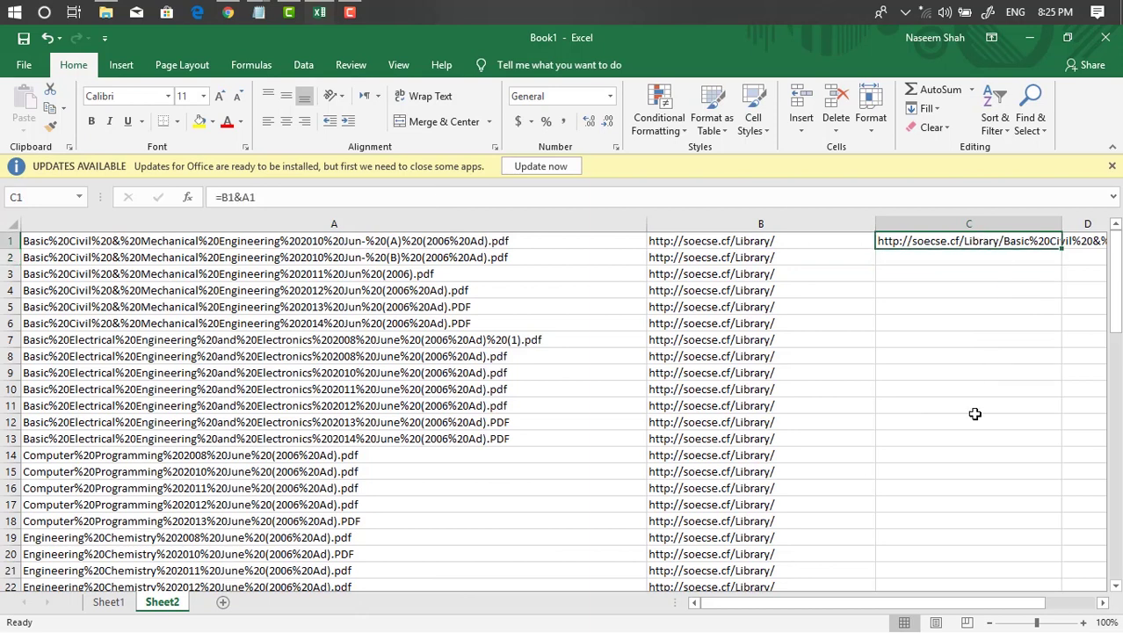
left_click_drag(940, 606, 994, 607)
left_click_drag(437, 224, 916, 258)
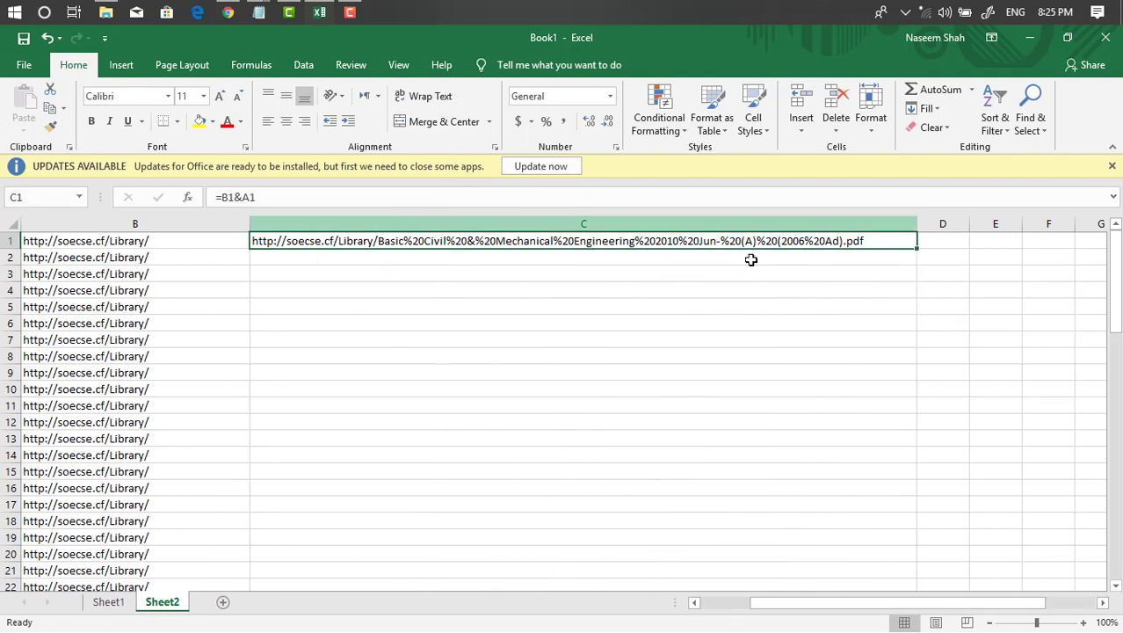
Copy the combined link from cell C1, switch to Chrome, and open it in a new tab.
double_click(783, 241)
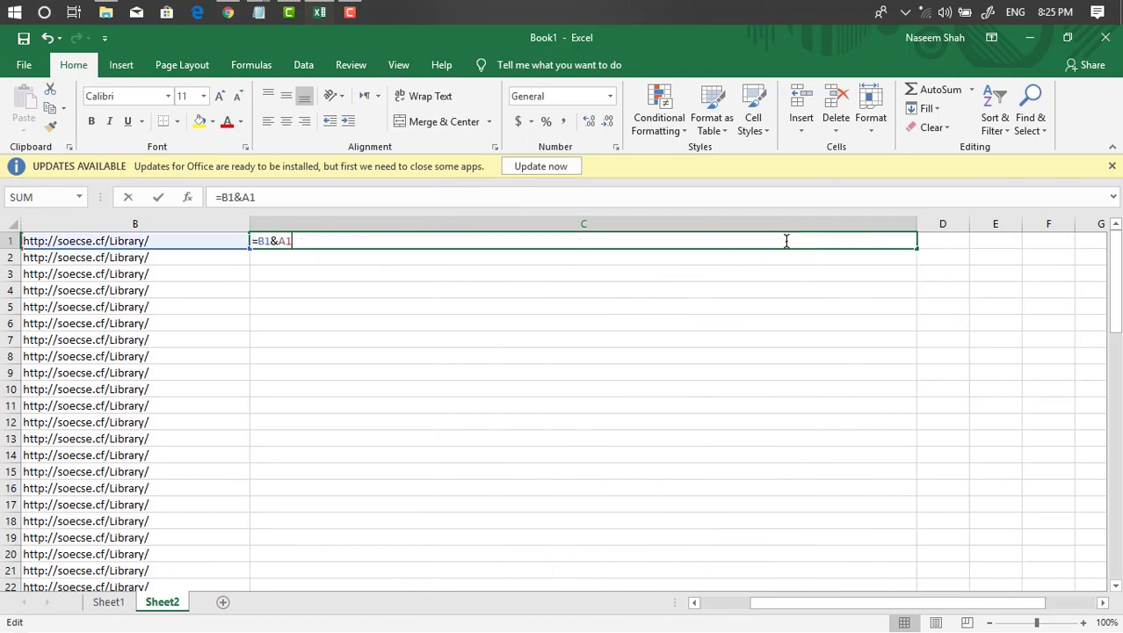
left_click(295, 322)
left_click(293, 241)
right_click(293, 241)
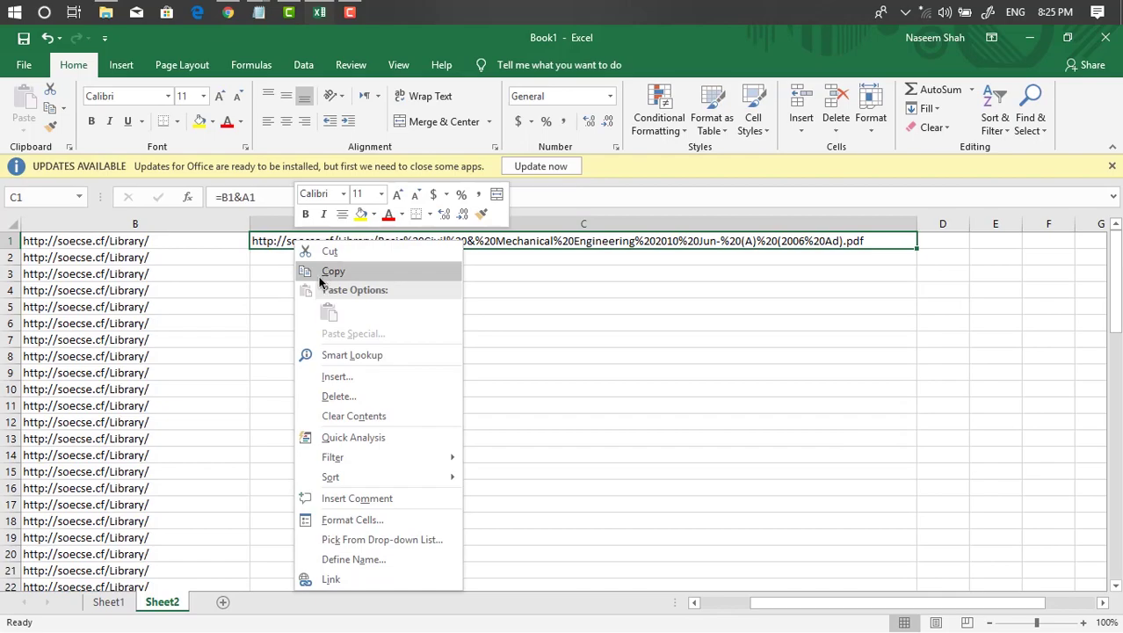
left_click(330, 271)
left_click(228, 11)
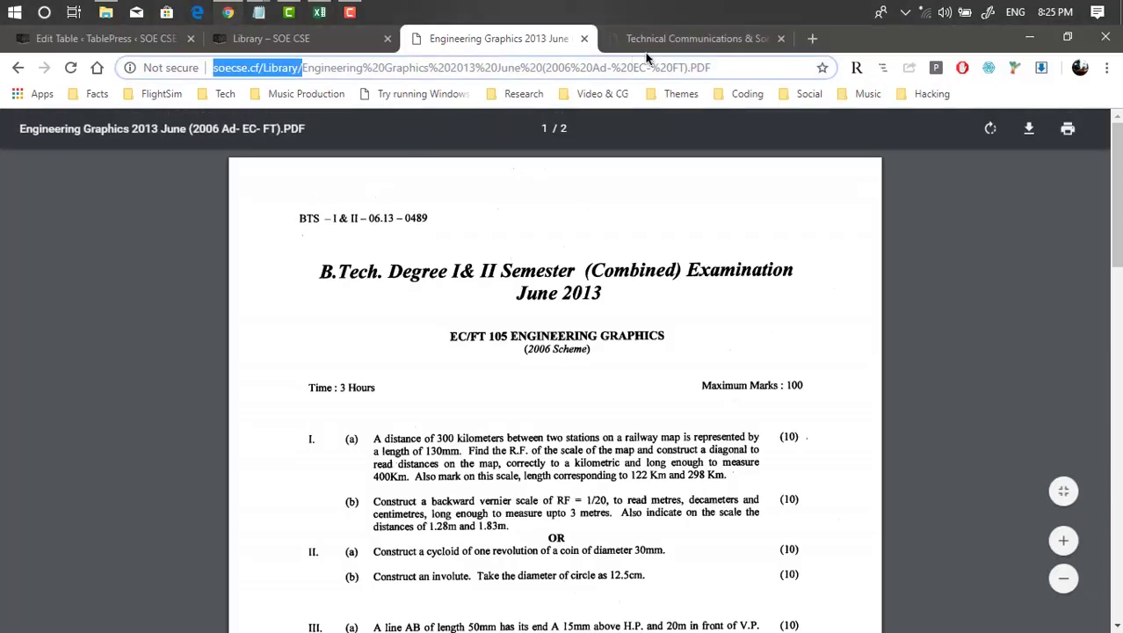
left_click(812, 38)
right_click(660, 74)
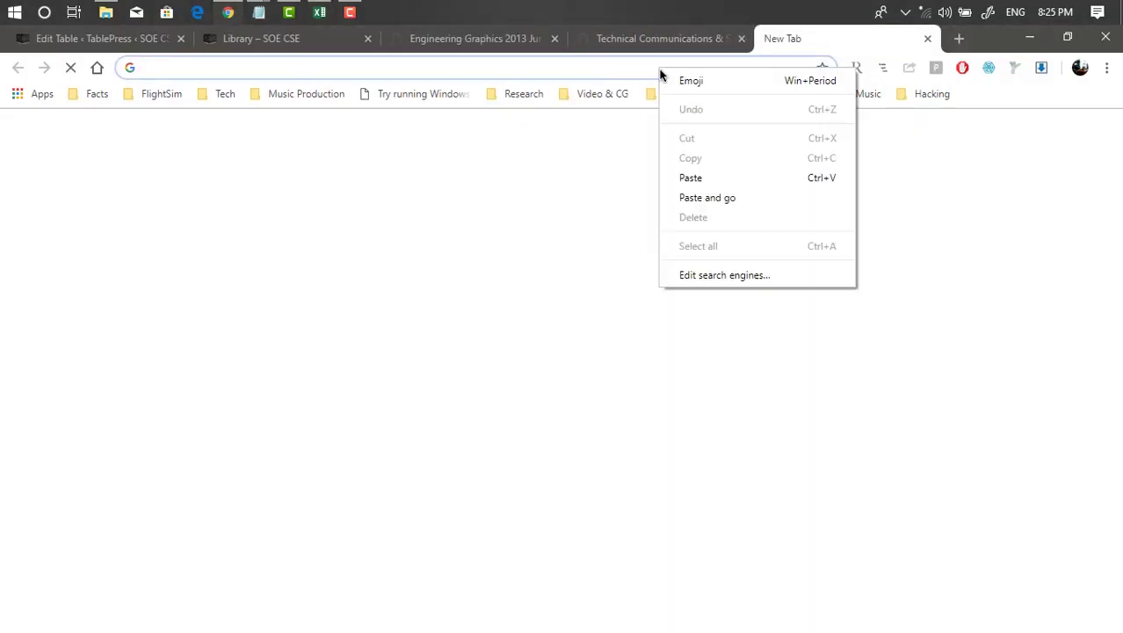
left_click(690, 197)
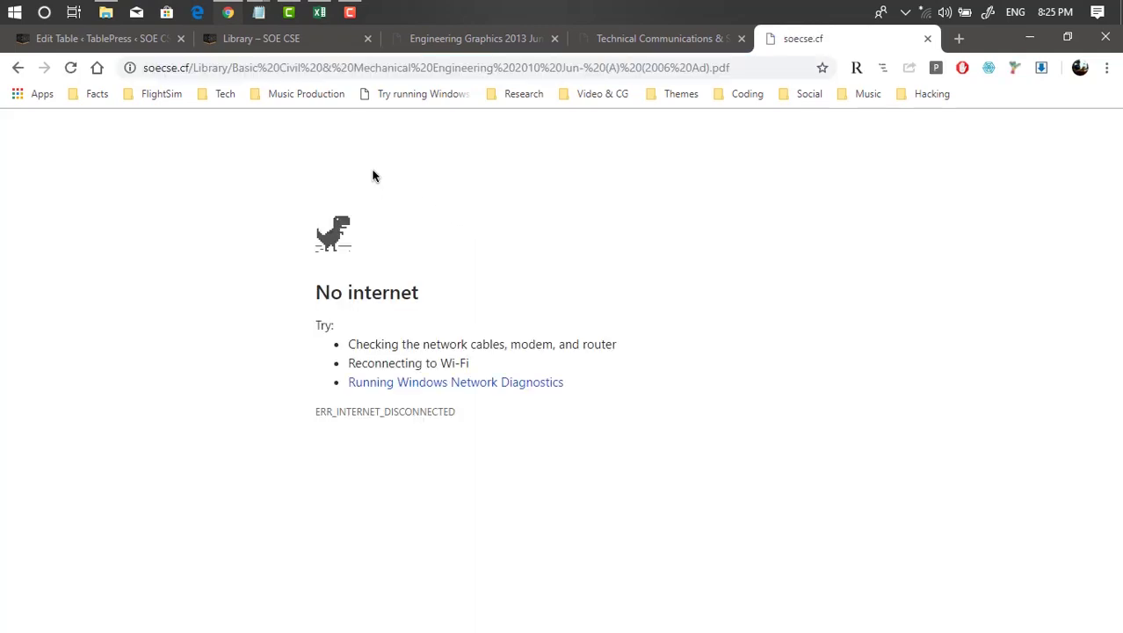
Connect the computer to the HUAWEI Y5 2017 Wi-Fi network.
left_click(925, 12)
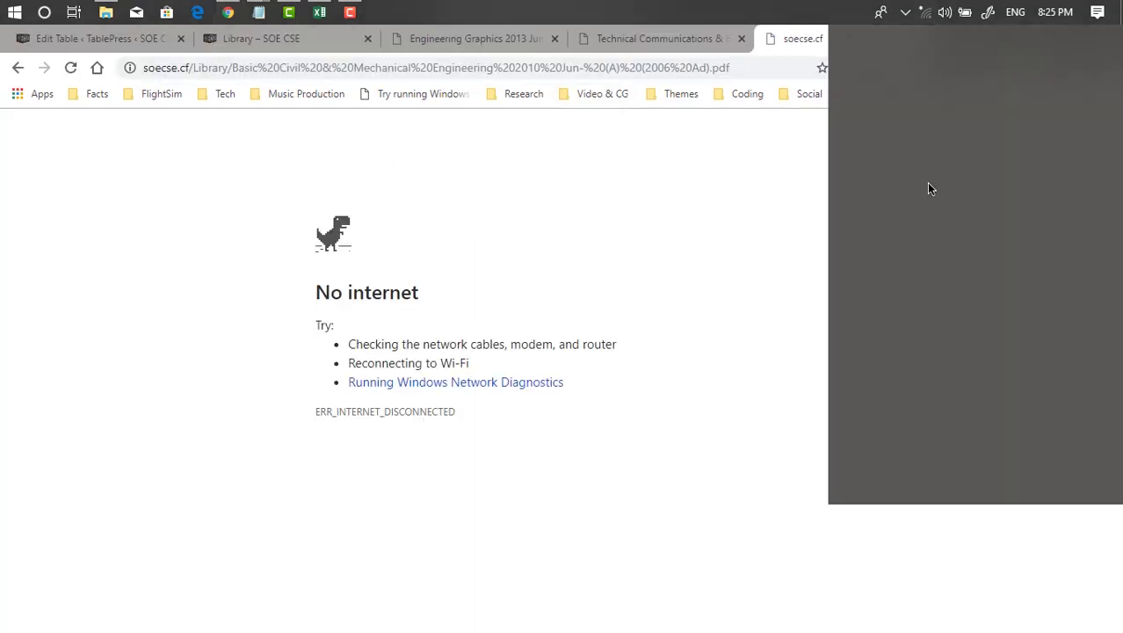
left_click(897, 67)
left_click(993, 130)
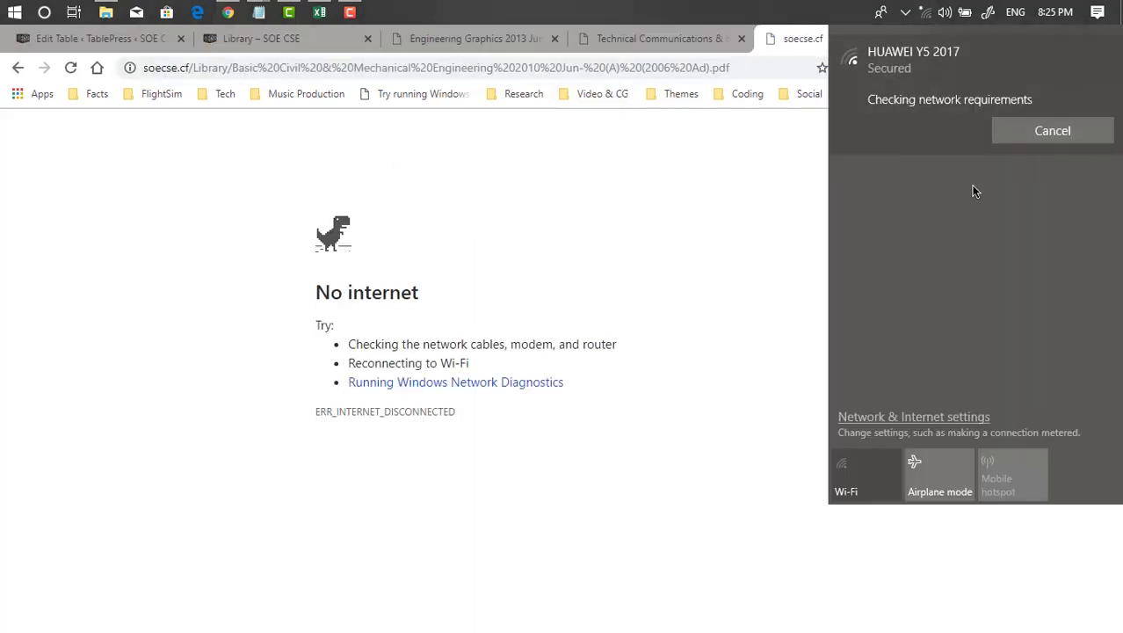
left_click(721, 195)
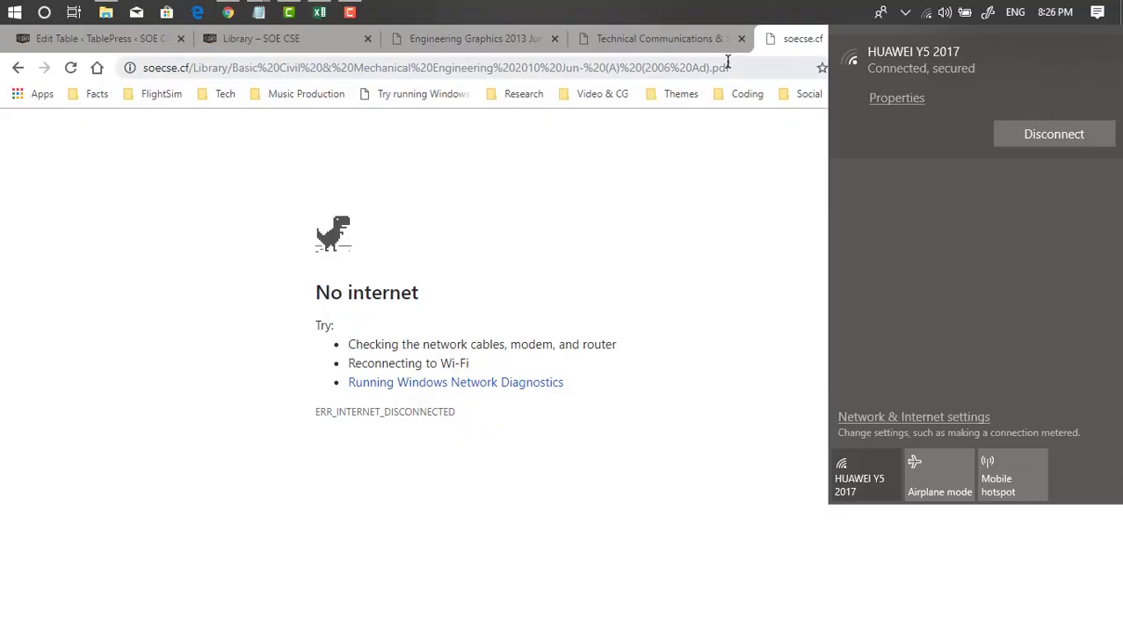
key("Escape")
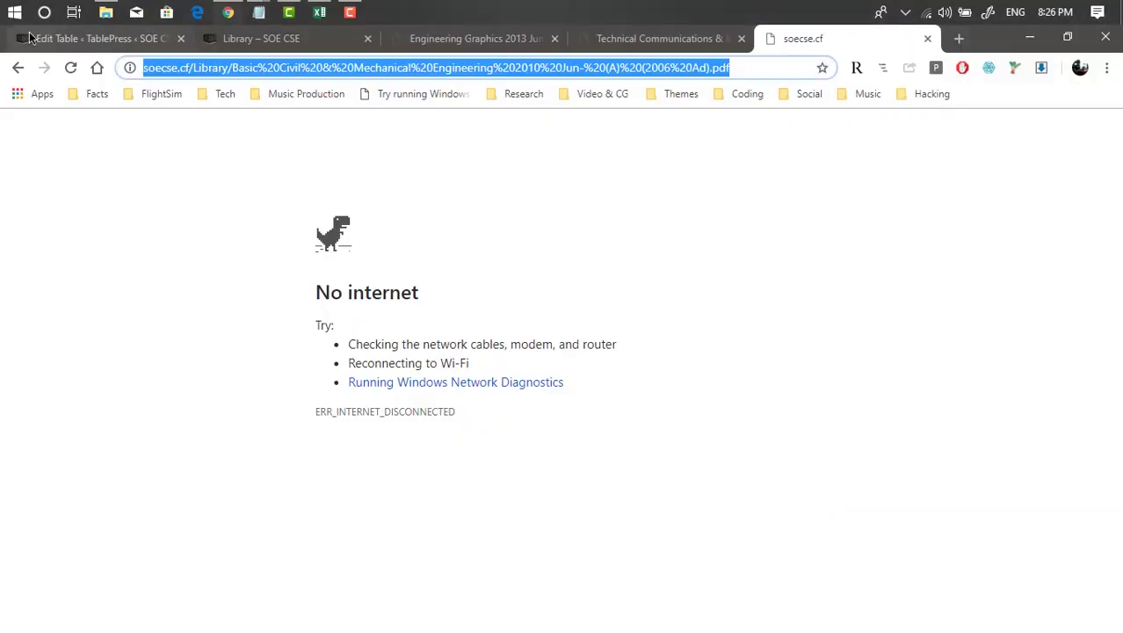
Reload the link's page and look through the Basic Civil & Mechanical Engineering 2010 PDF to verify the address.
left_click(70, 68)
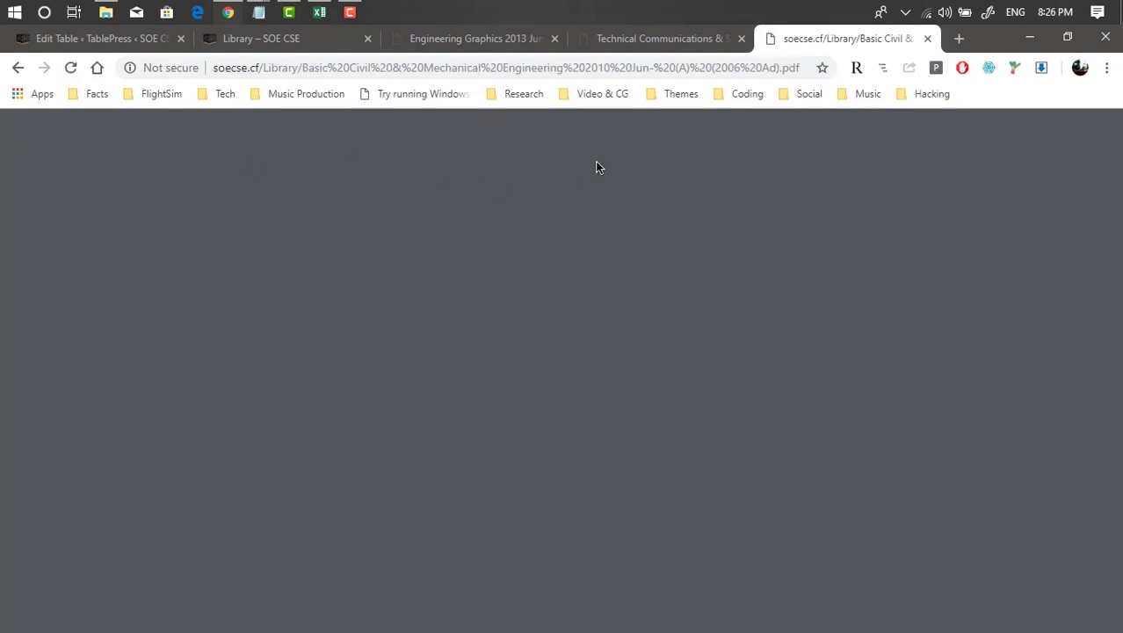
scroll(474, 338, "down", 3)
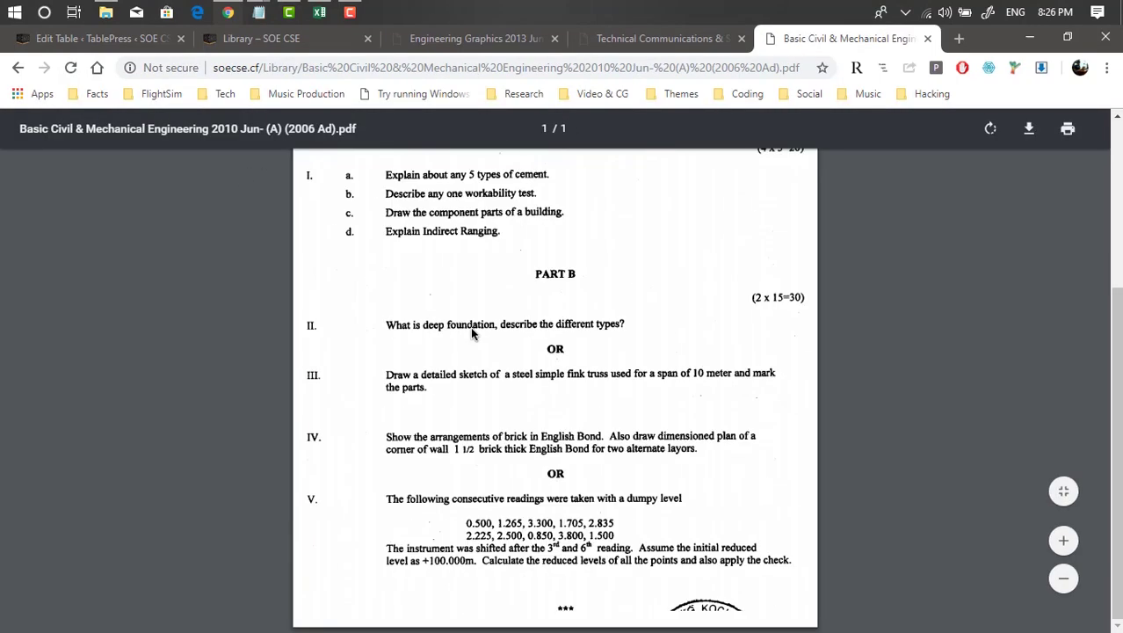
scroll(600, 147, "up", 3)
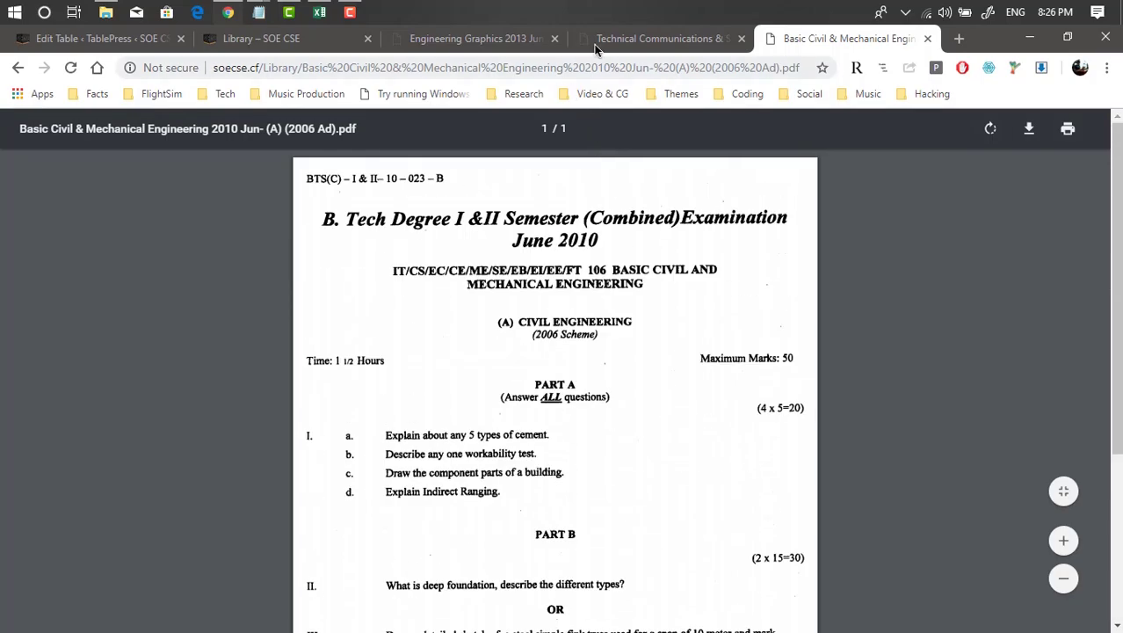
Return to Excel, paste the copied C1 formula into C2:C61 on Sheet2, and review the combined links.
left_click(319, 11)
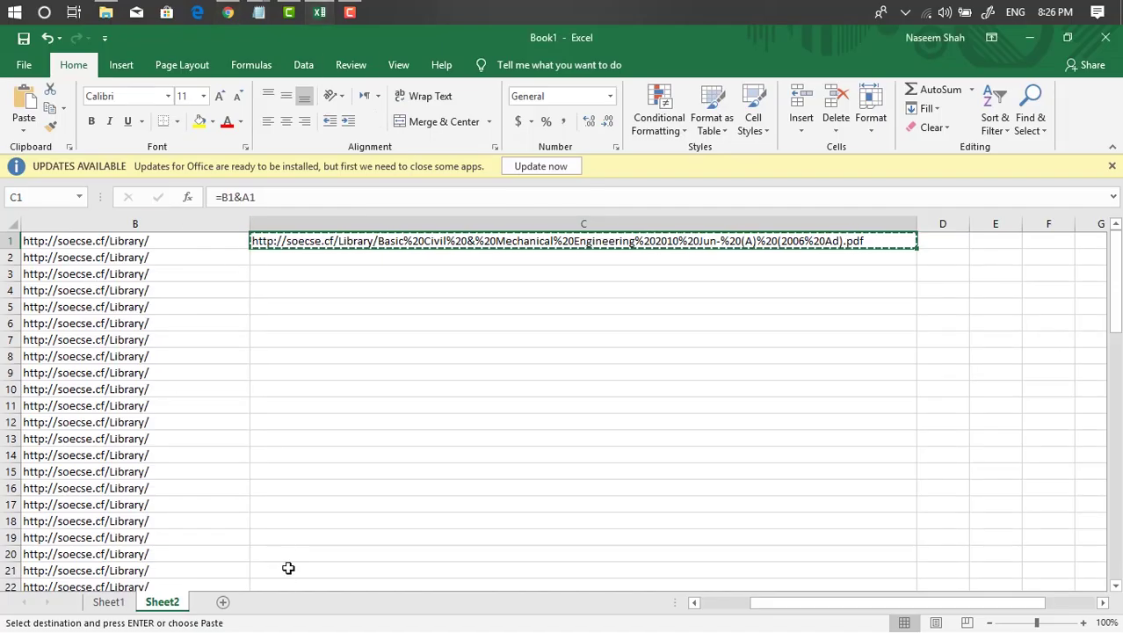
left_click_drag(787, 608, 686, 612)
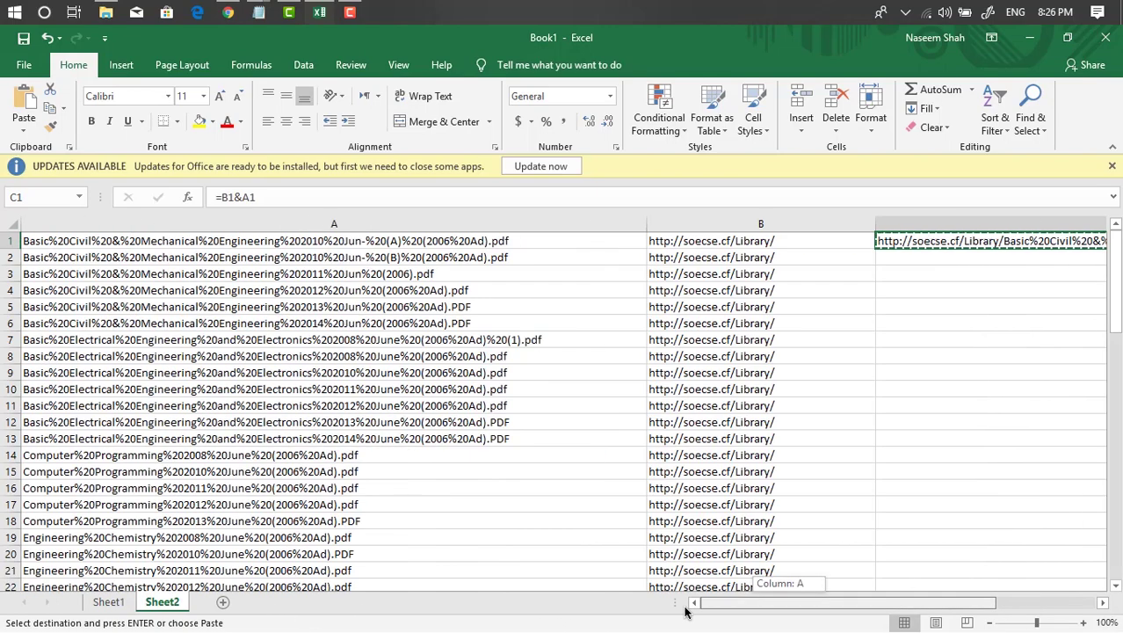
left_click(905, 255)
scroll(903, 274, "down", 2)
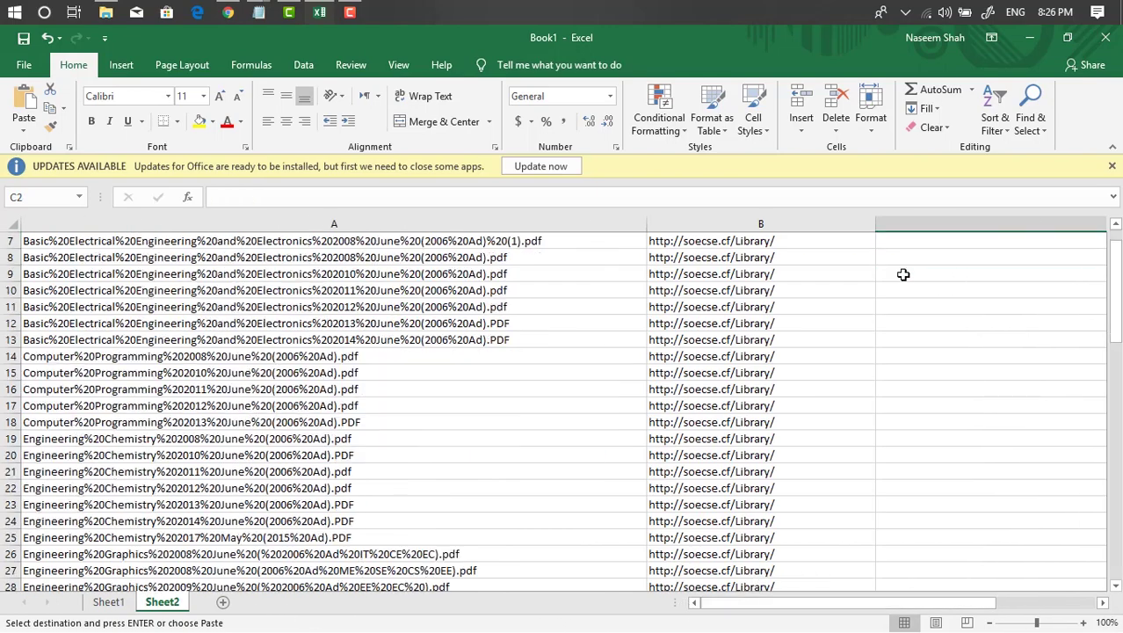
scroll(897, 403, "down", 16)
left_click_drag(902, 274, 915, 338)
scroll(887, 366, "up", 18)
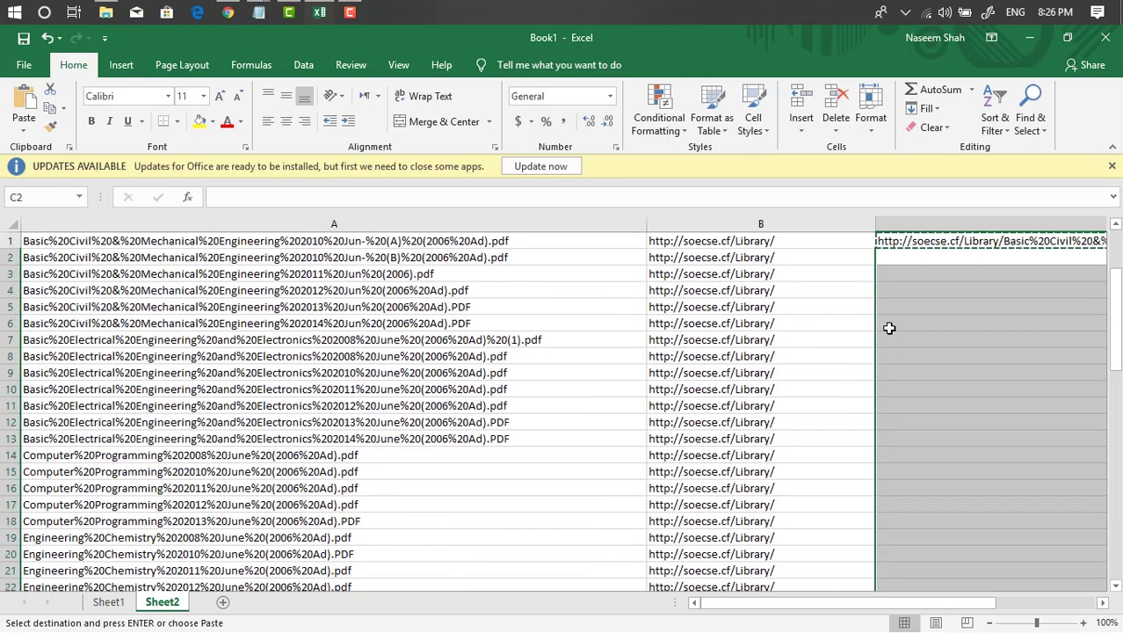
right_click(899, 253)
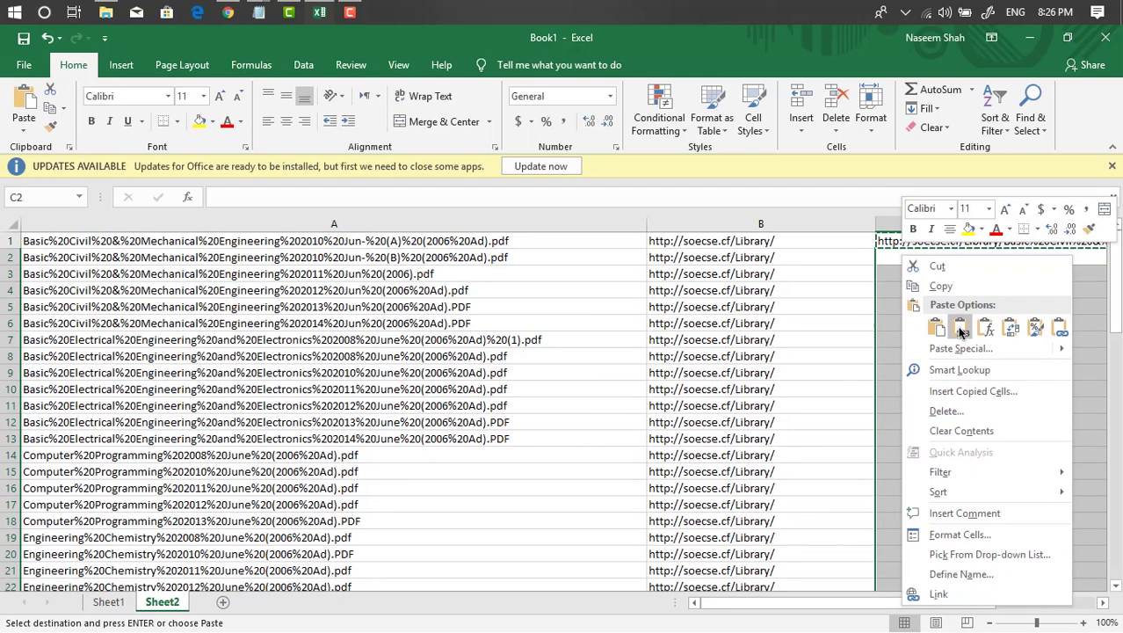
left_click(937, 328)
left_click_drag(731, 603, 758, 604)
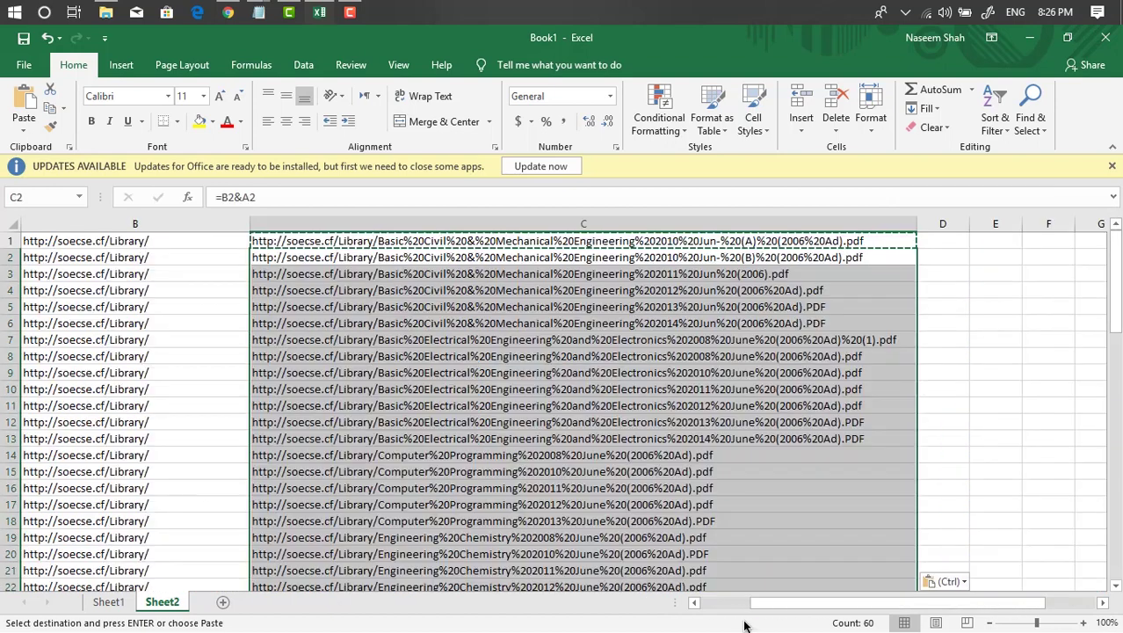
left_click(666, 472)
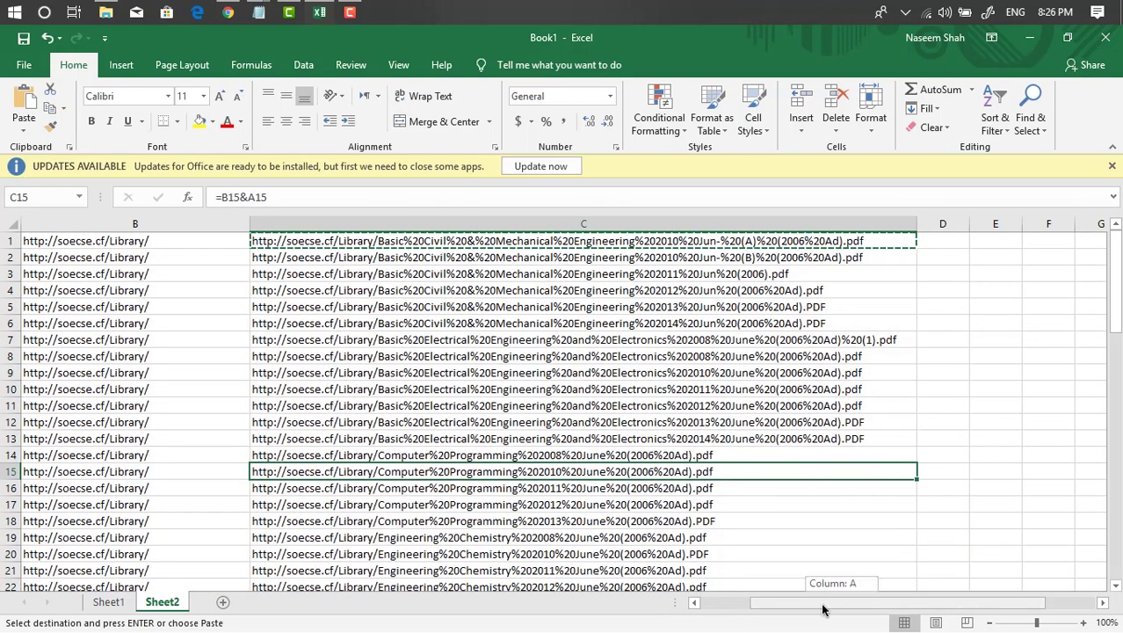
left_click(694, 603)
left_click_drag(803, 605, 852, 605)
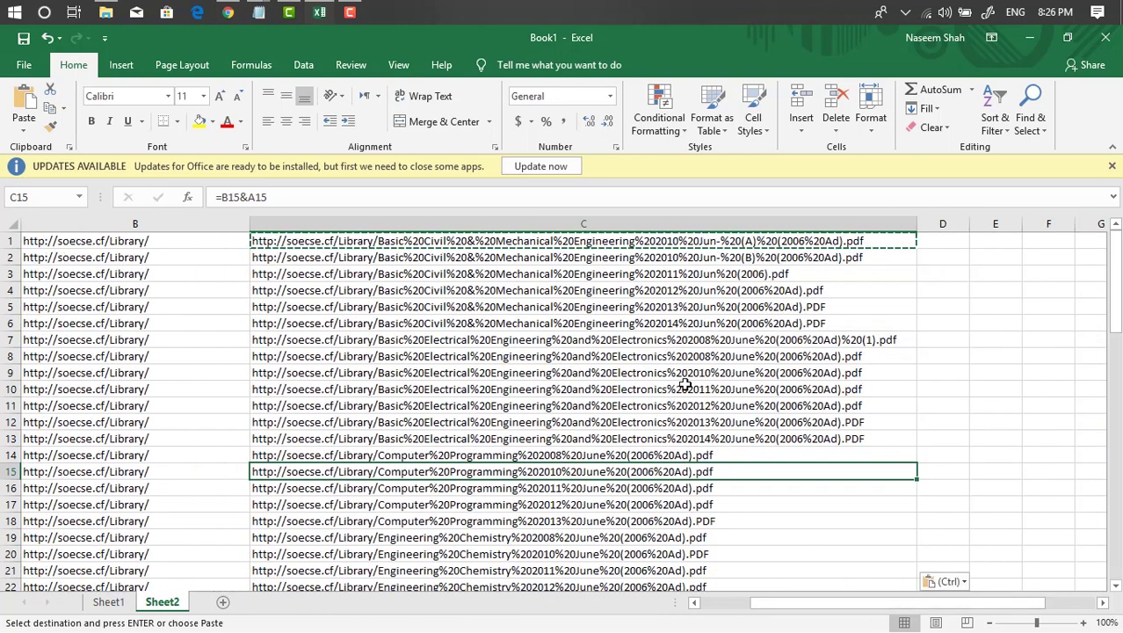
Select and copy all the combined links in C1:C61 on Sheet2.
left_click(268, 239)
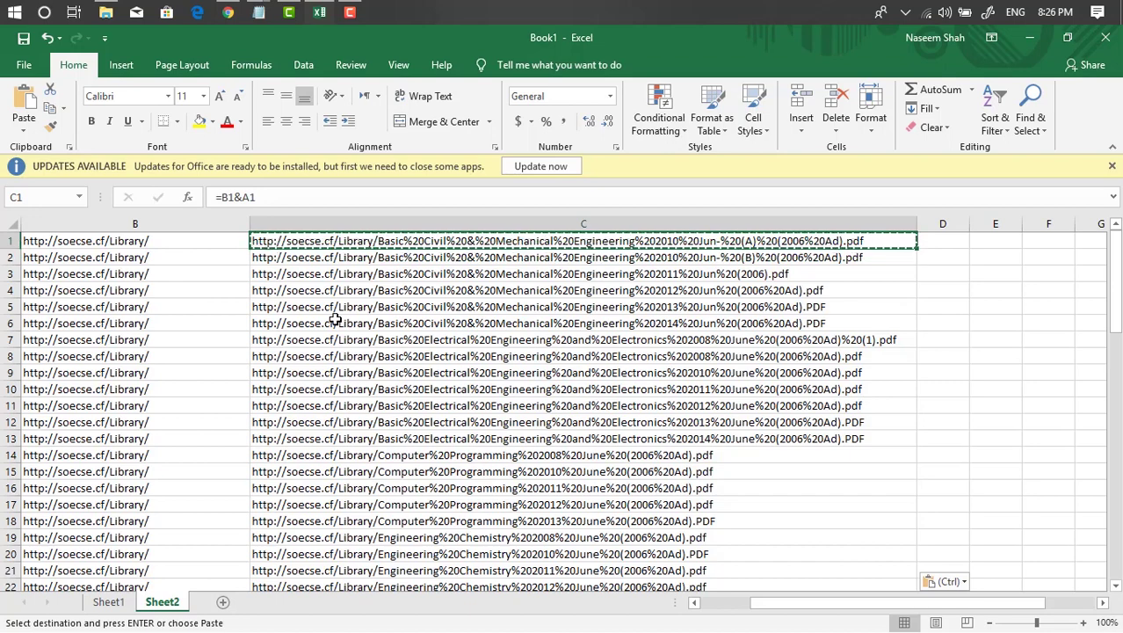
scroll(335, 318, "down", 19)
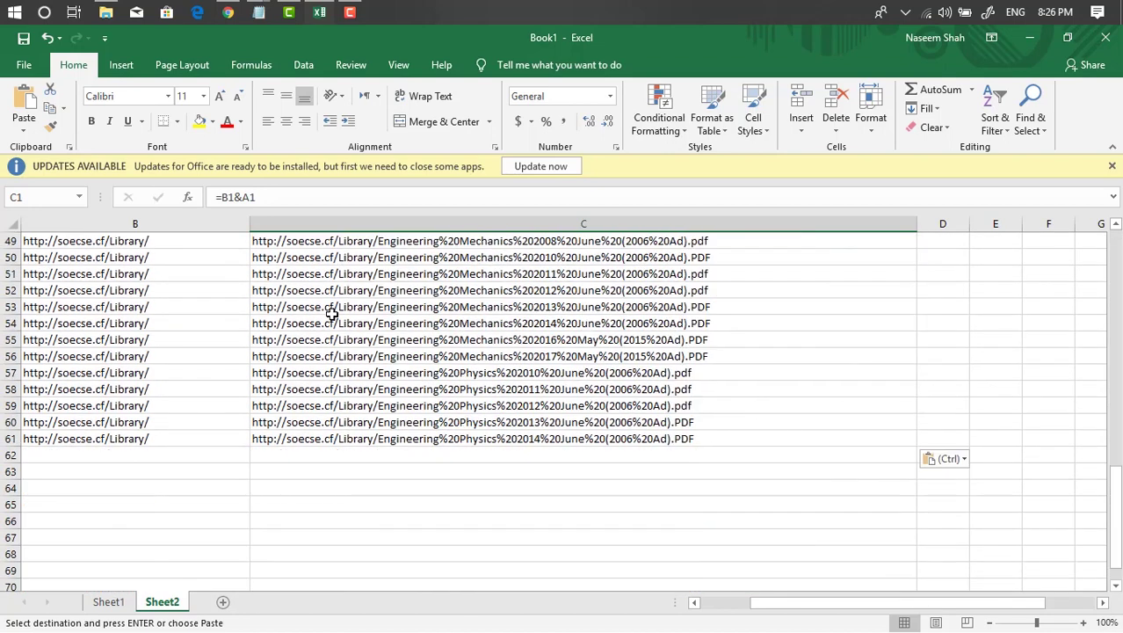
scroll(293, 367, "up", 1)
left_click(258, 338, "shift")
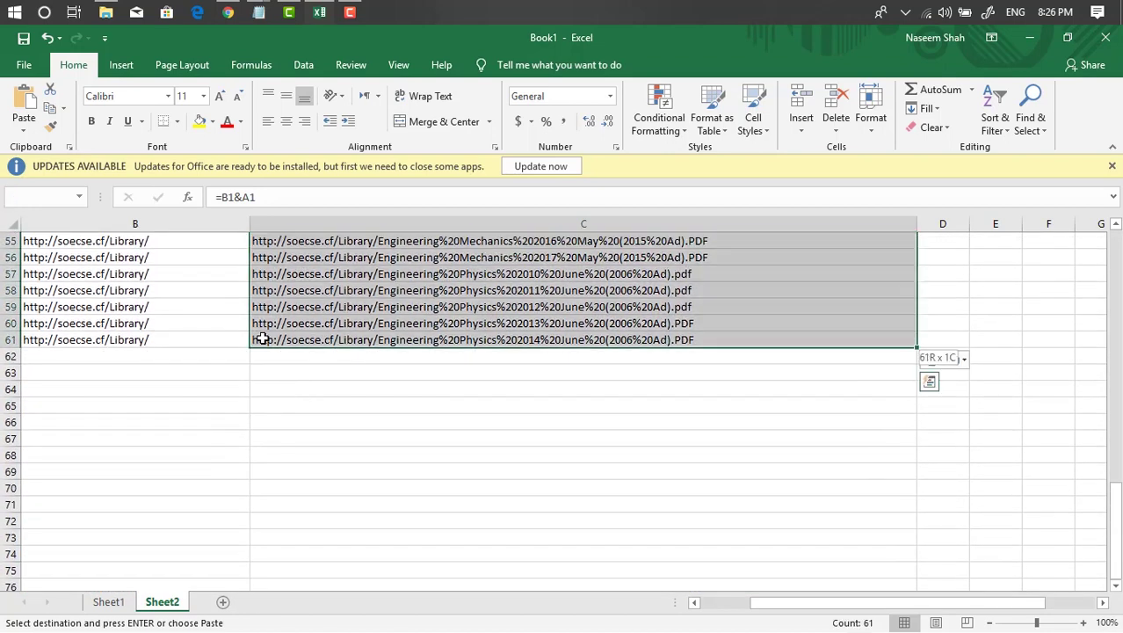
scroll(284, 340, "up", 2)
scroll(284, 341, "up", 16)
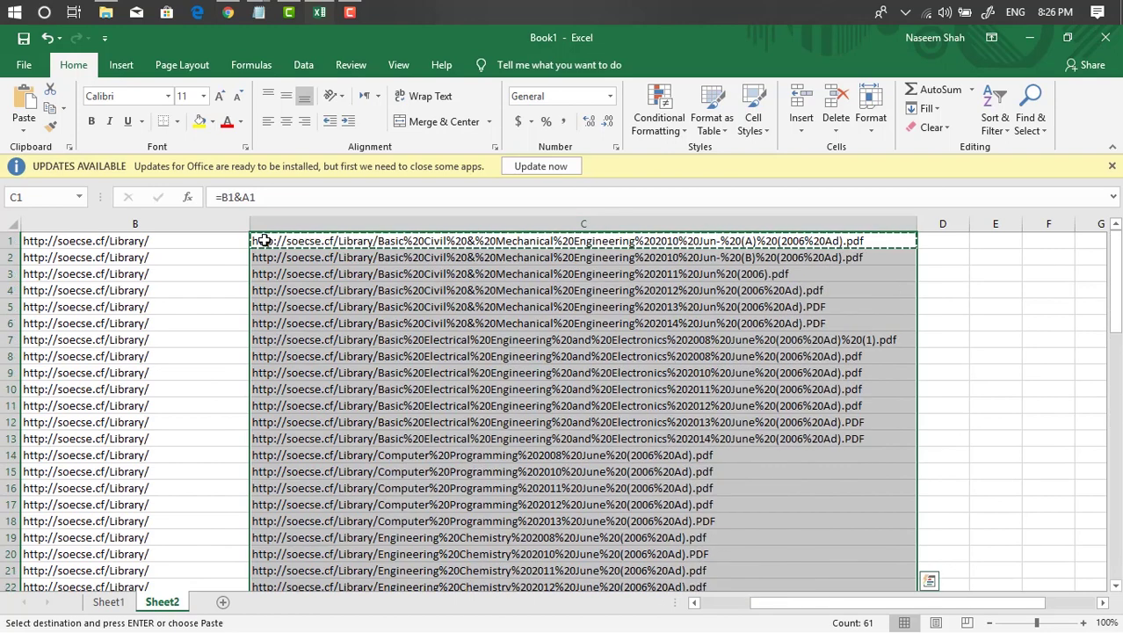
right_click(264, 240)
left_click(300, 268)
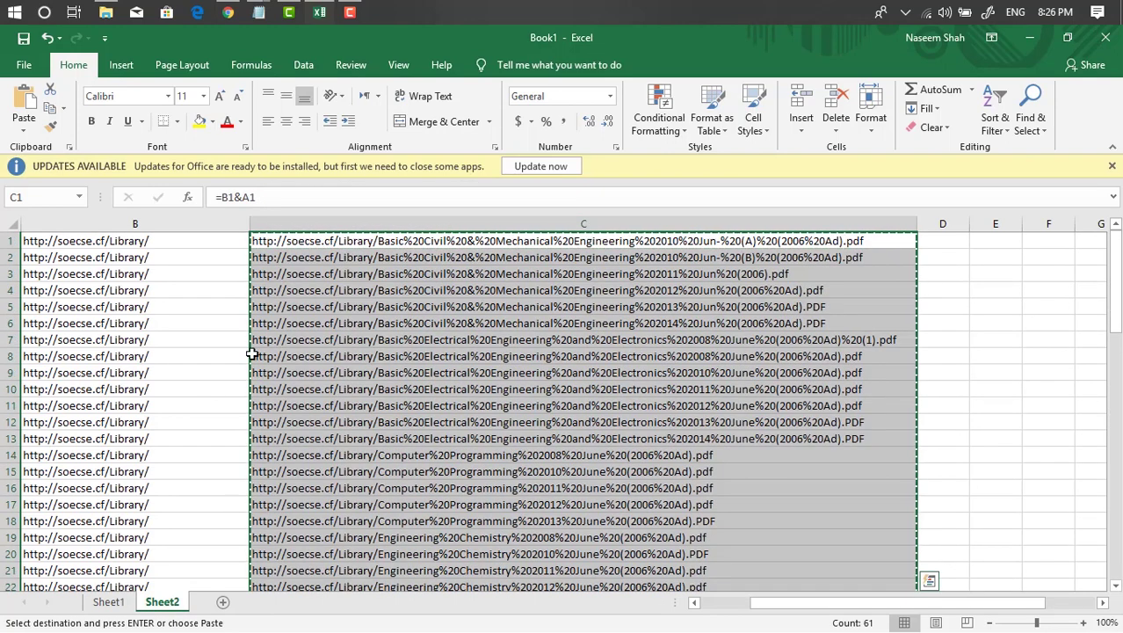
Switch to Sheet1 and widen the download column D until its full HTML button code fits.
left_click(108, 601)
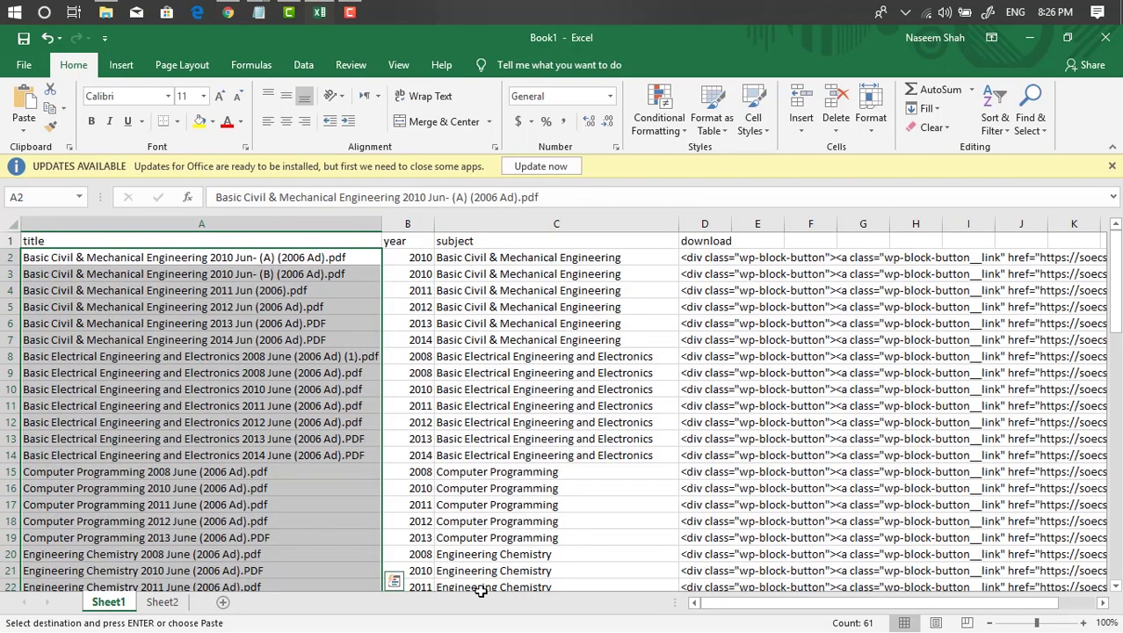
left_click_drag(790, 603, 865, 619)
left_click_drag(367, 223, 911, 230)
left_click_drag(913, 602, 961, 609)
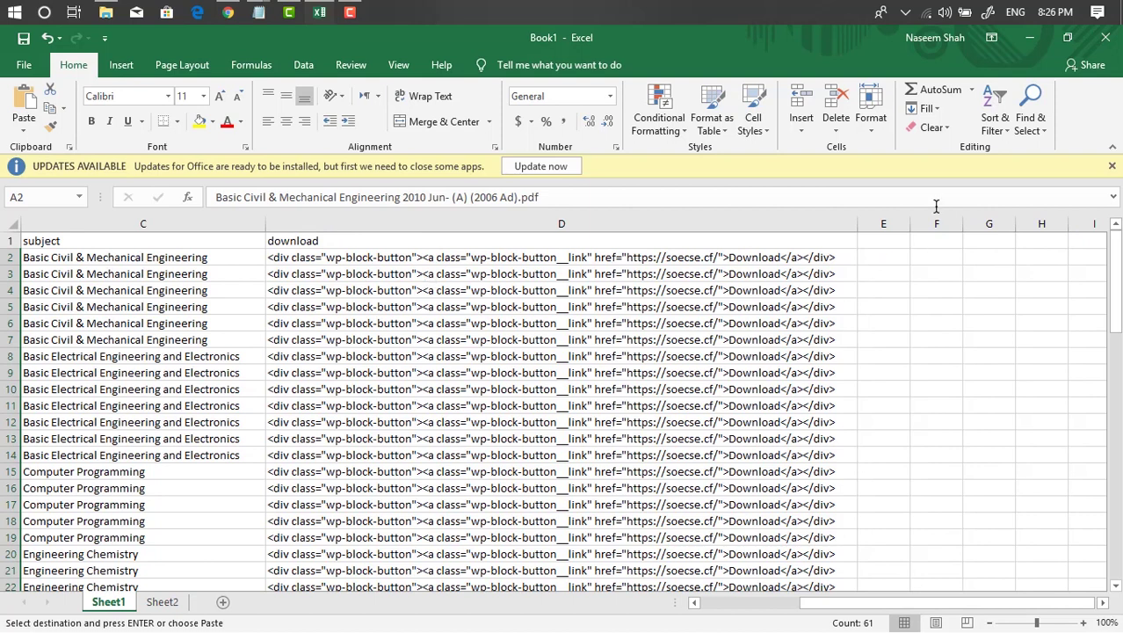
Enter the header "download link" in cell E1 of Sheet1.
left_click(888, 242)
type("download link")
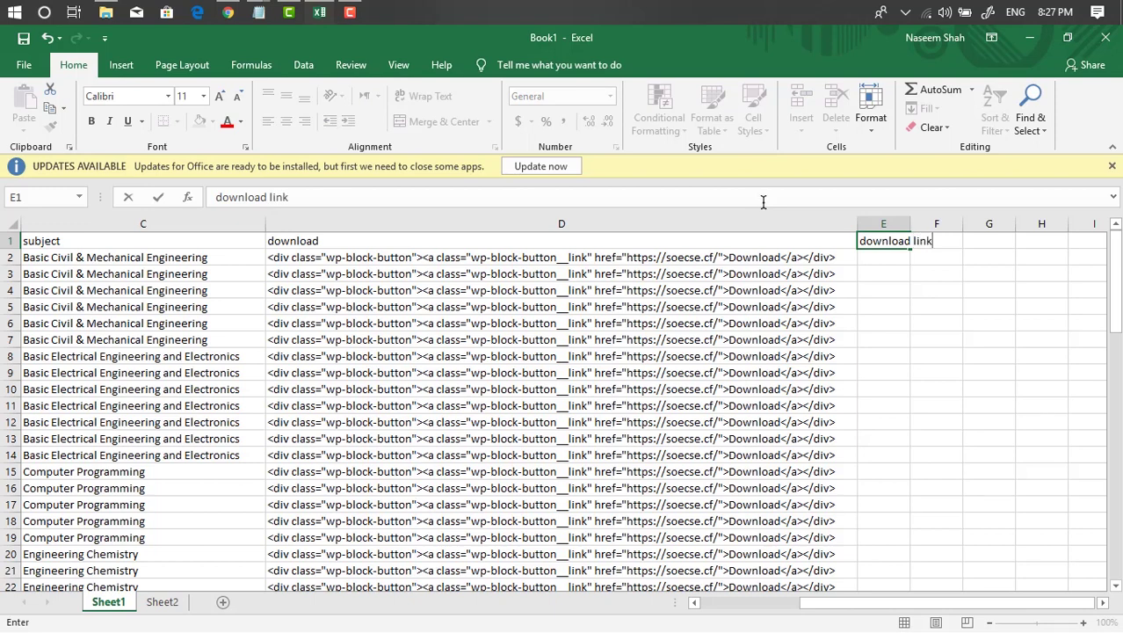
left_click_drag(900, 225, 929, 224)
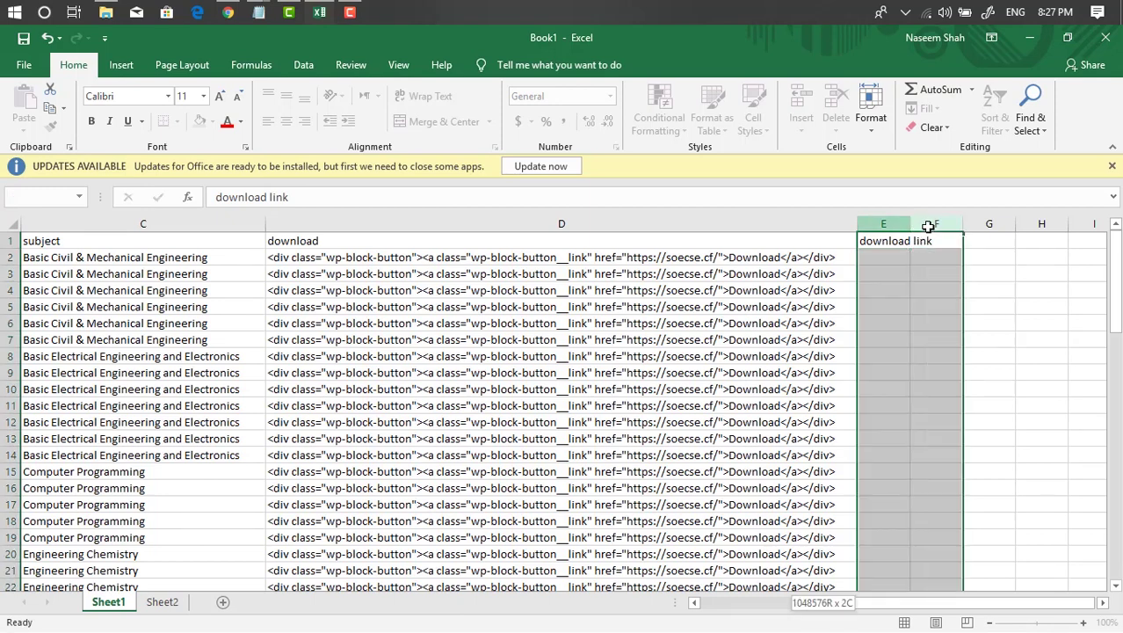
left_click(896, 256)
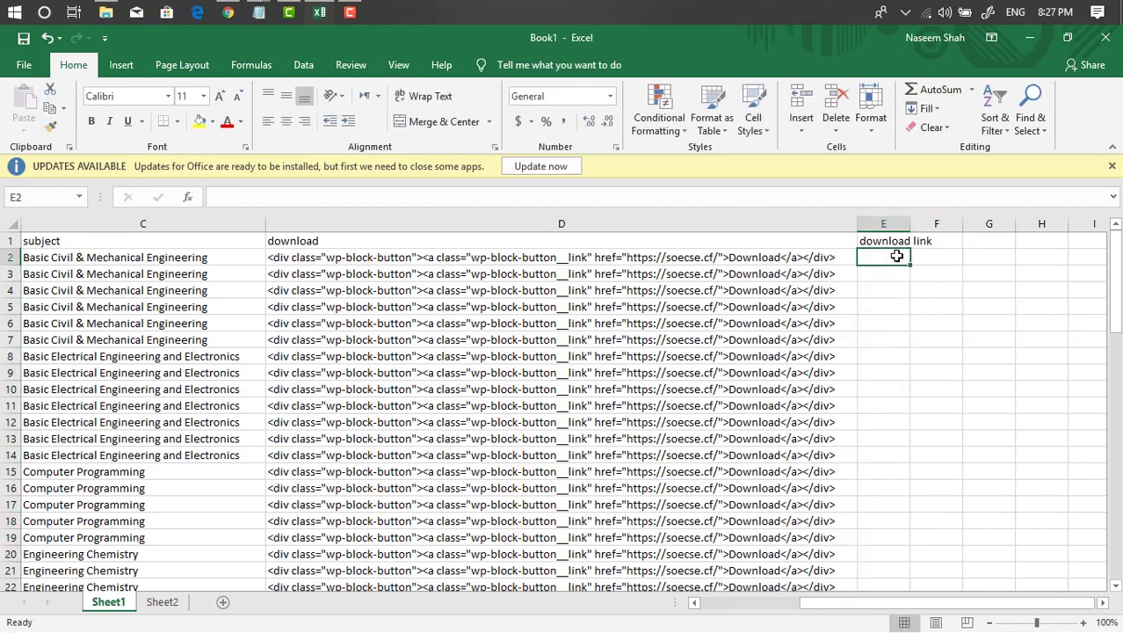
right_click(896, 256)
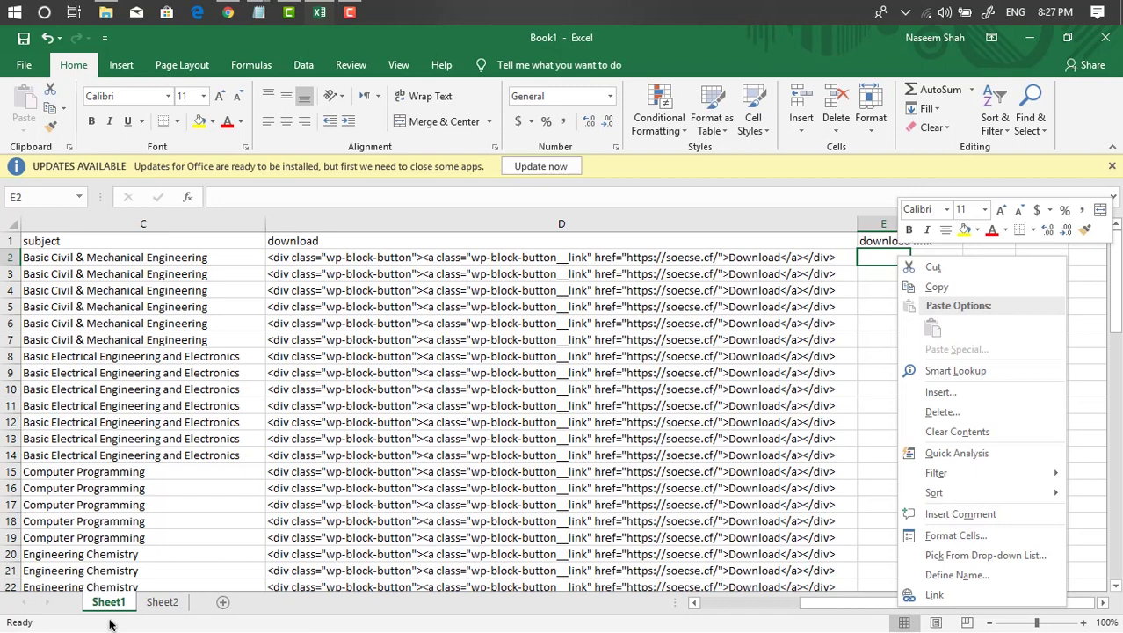
key("Escape")
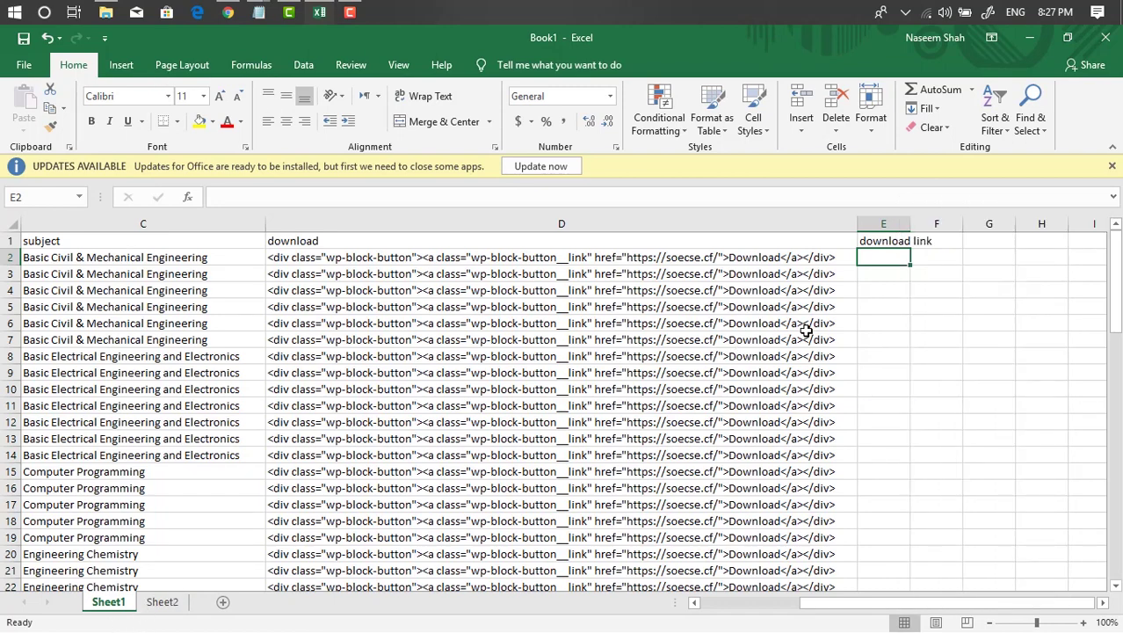
Copy the combined links in C1:C61 on Sheet2 and paste them as values into Sheet1 starting at E2.
left_click(156, 602)
right_click(472, 242)
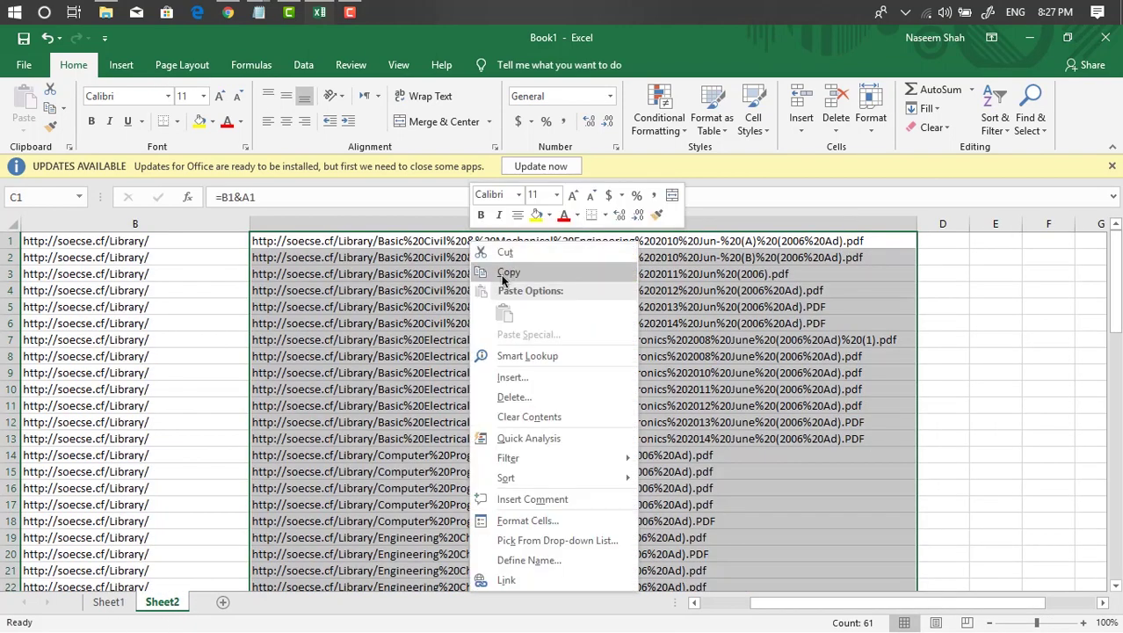
left_click(507, 273)
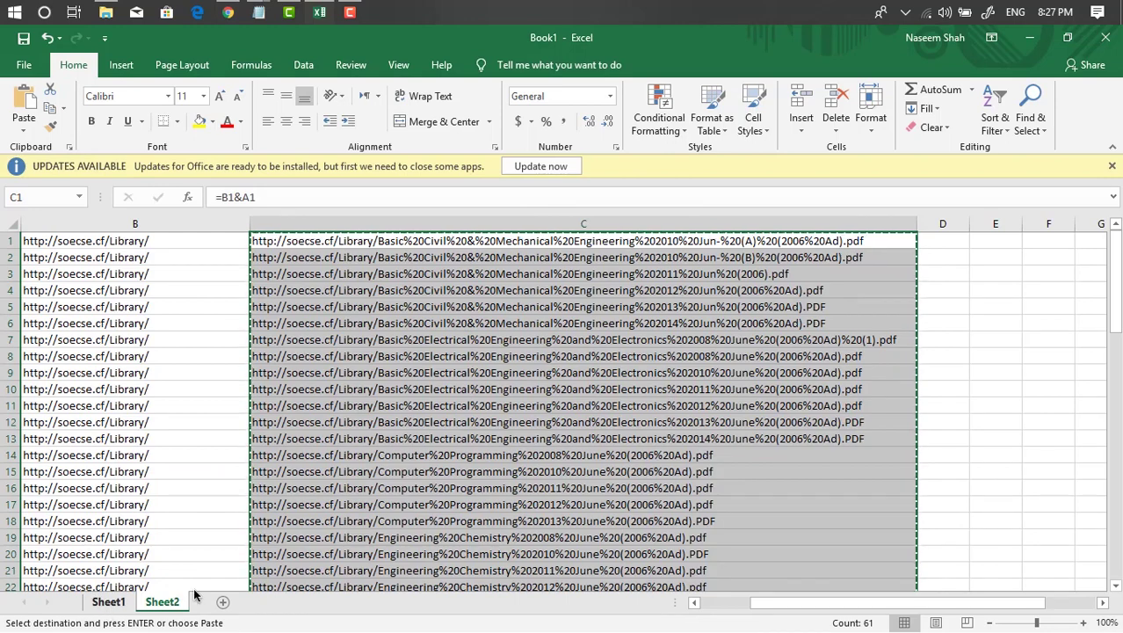
key("ctrl+Page_Up")
right_click(885, 262)
left_click(938, 331)
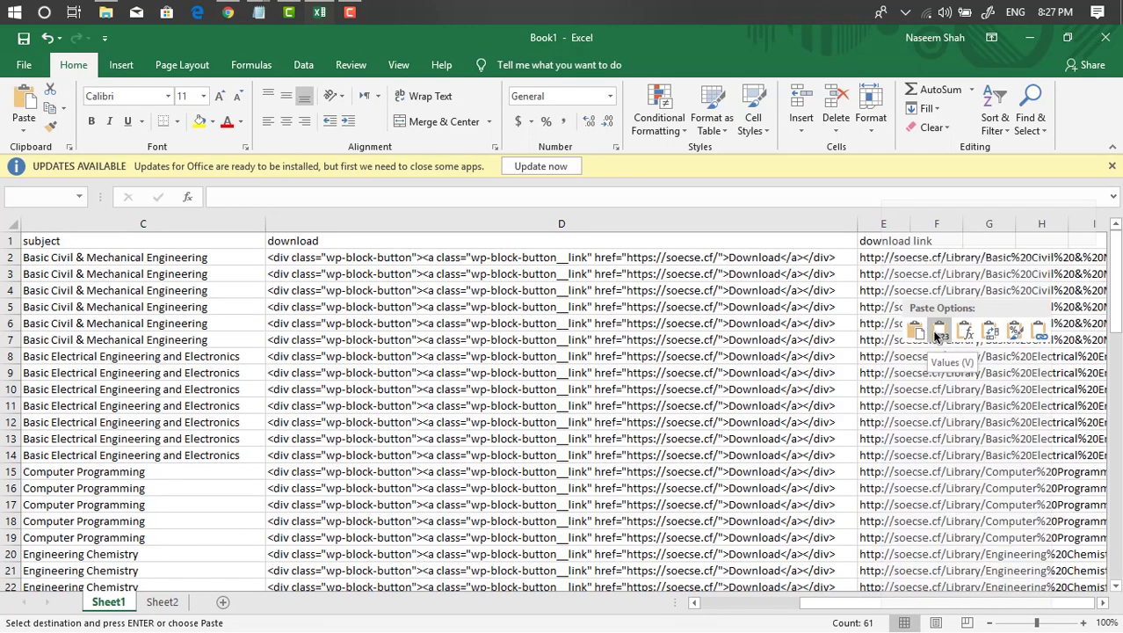
left_click(938, 333)
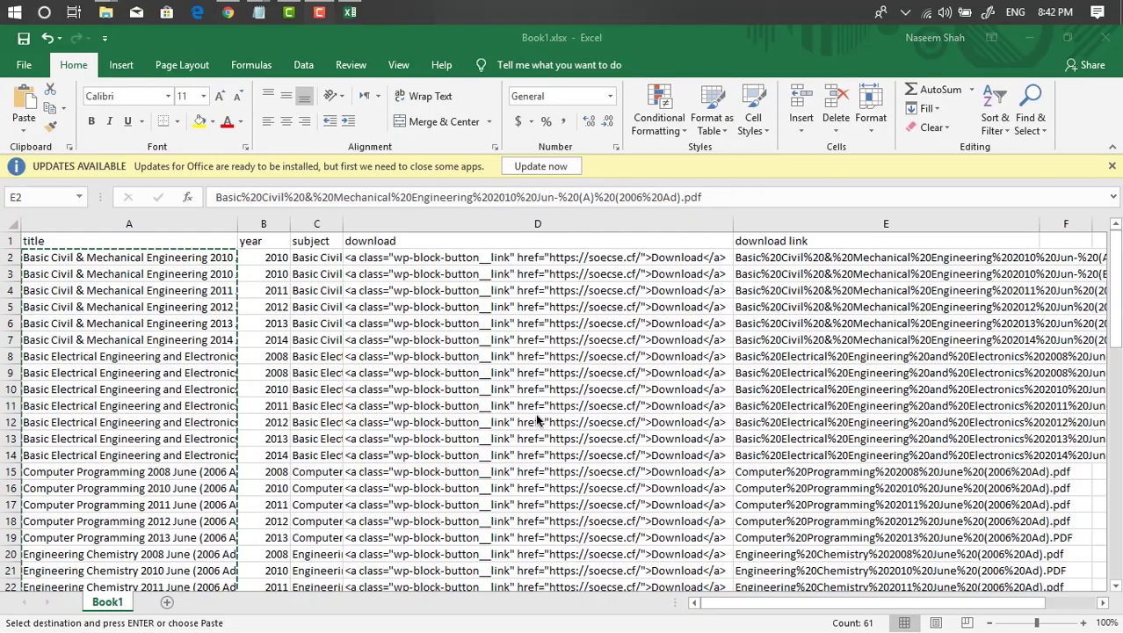
Add a new worksheet to Book1.xlsx and widen its column A.
key("ctrl+shift+Down")
left_click(166, 601)
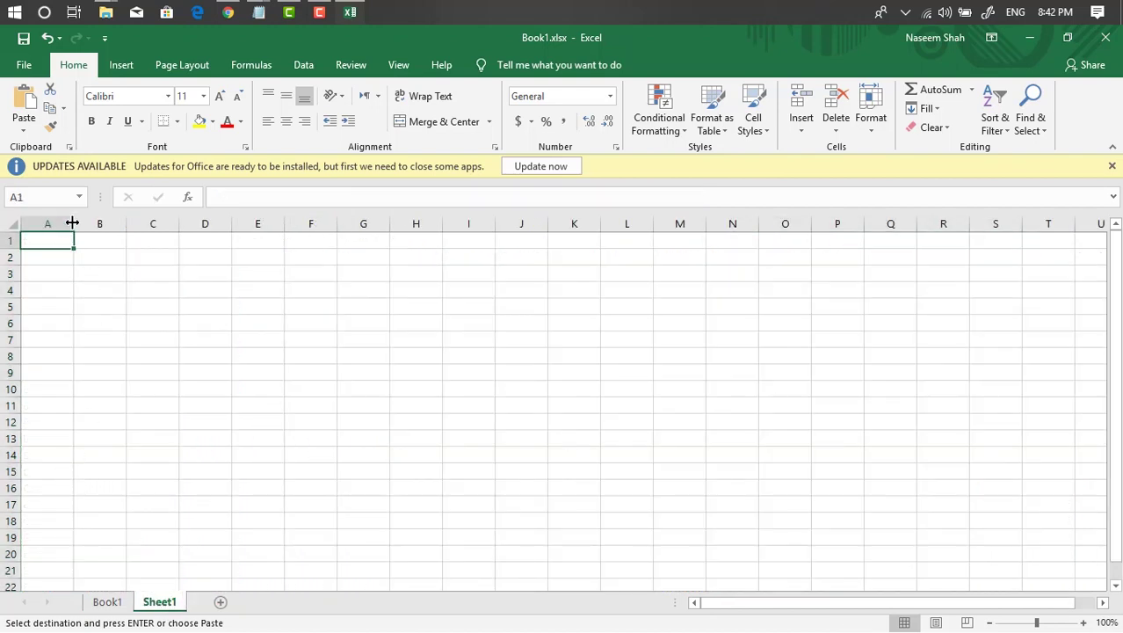
left_click_drag(73, 223, 247, 225)
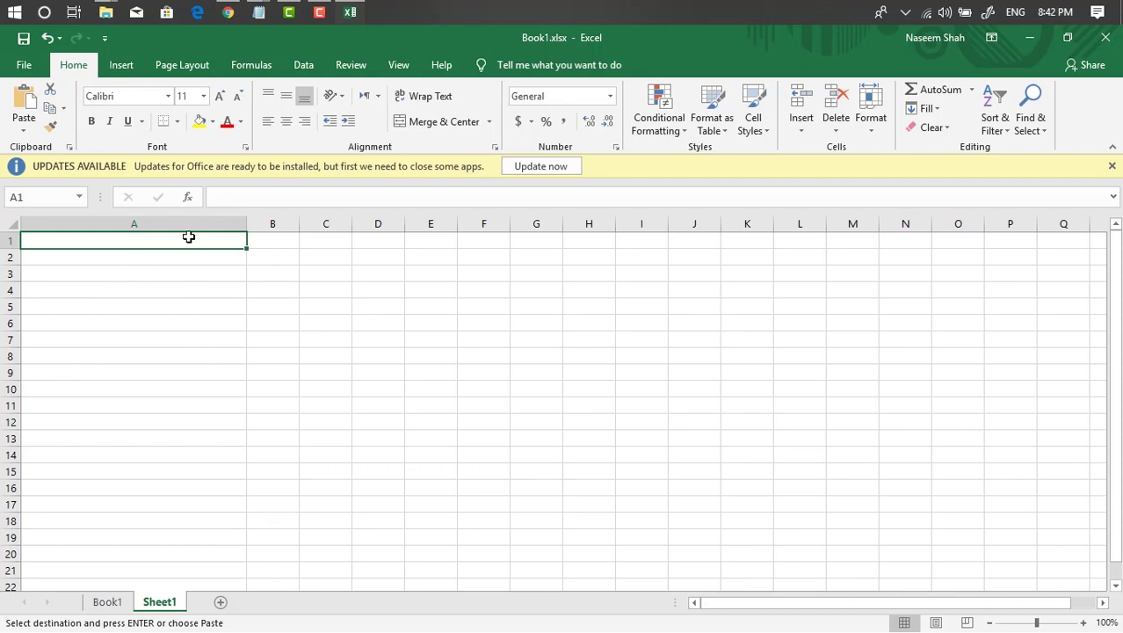
Copy the download button code from D2 of the Book1 sheet into A1 of Sheet1 and widen column A to fit.
left_click(108, 605)
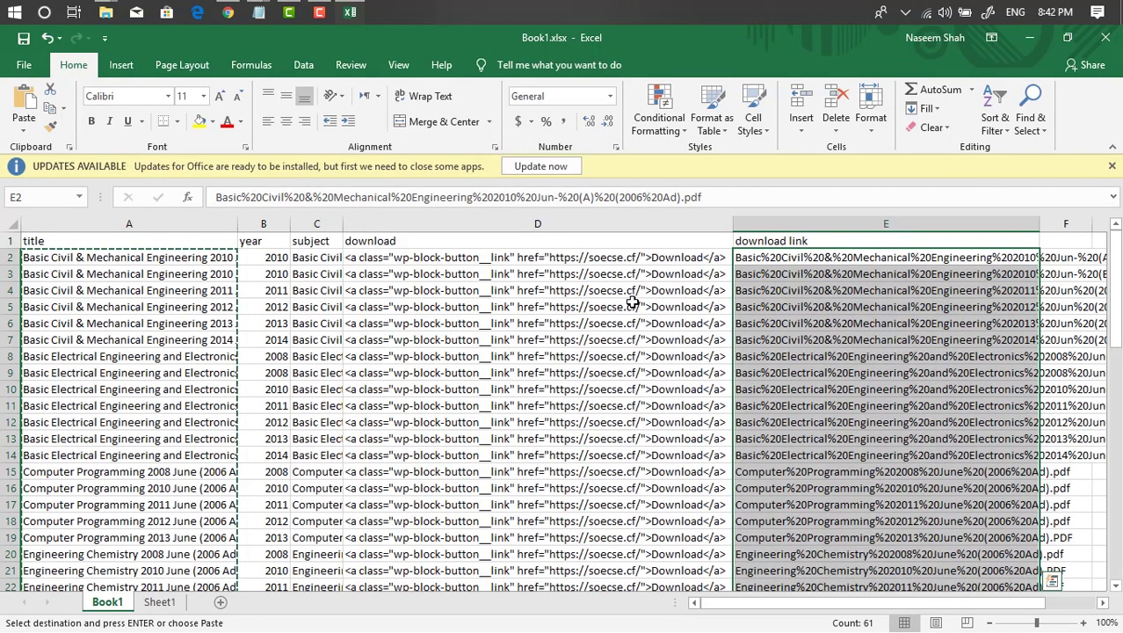
left_click(373, 258)
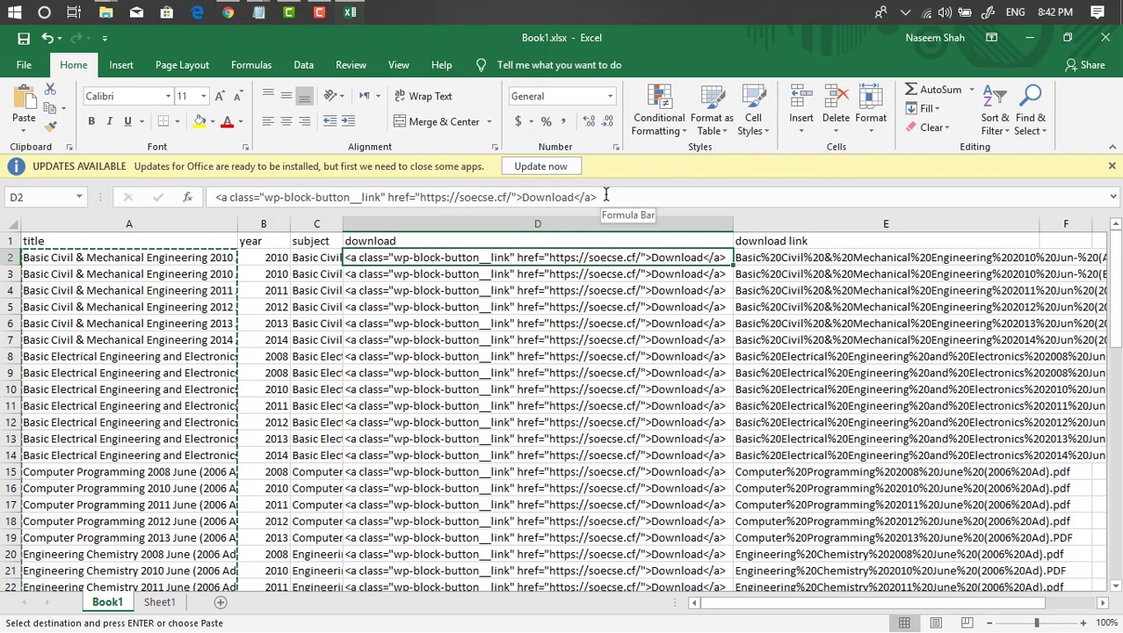
key("Escape")
triple_click(218, 198)
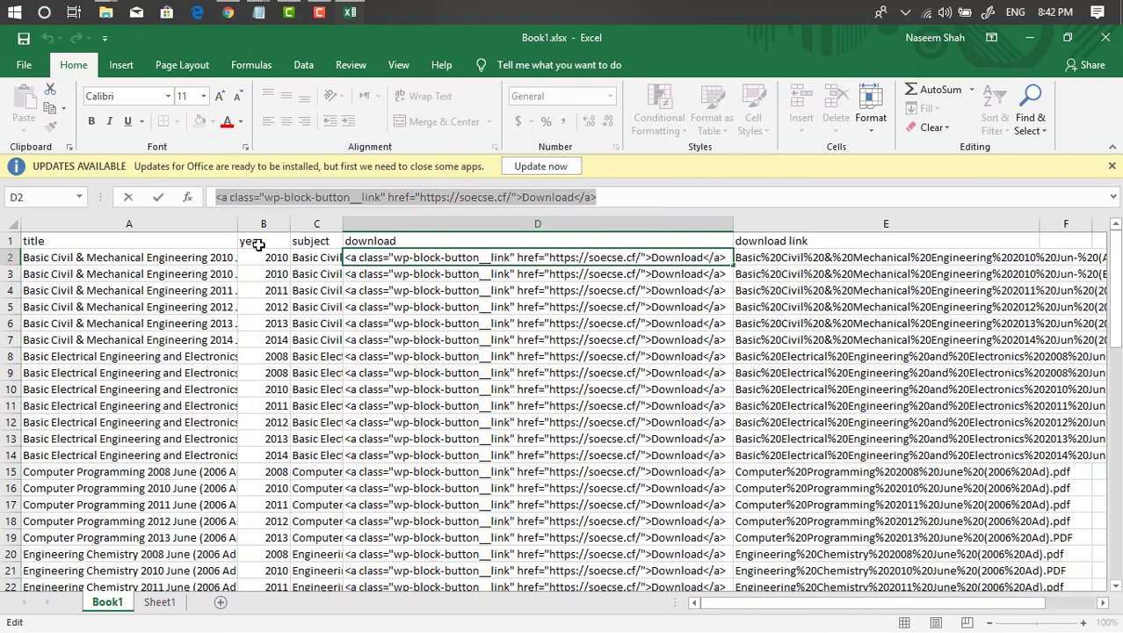
left_click(158, 603)
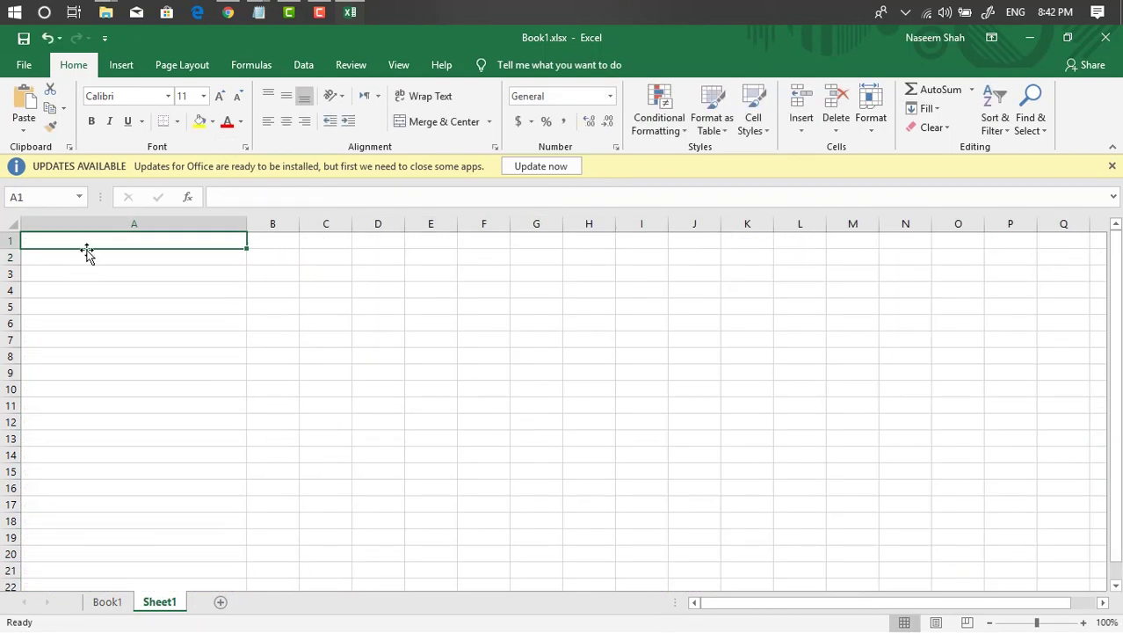
key("ctrl+v")
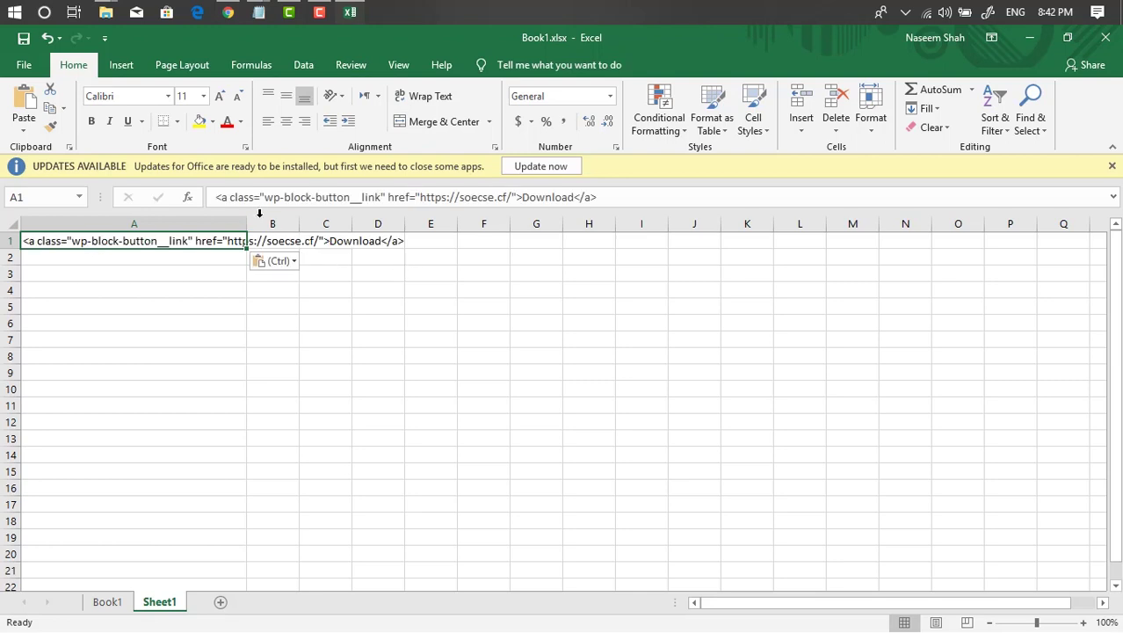
left_click_drag(250, 224, 429, 239)
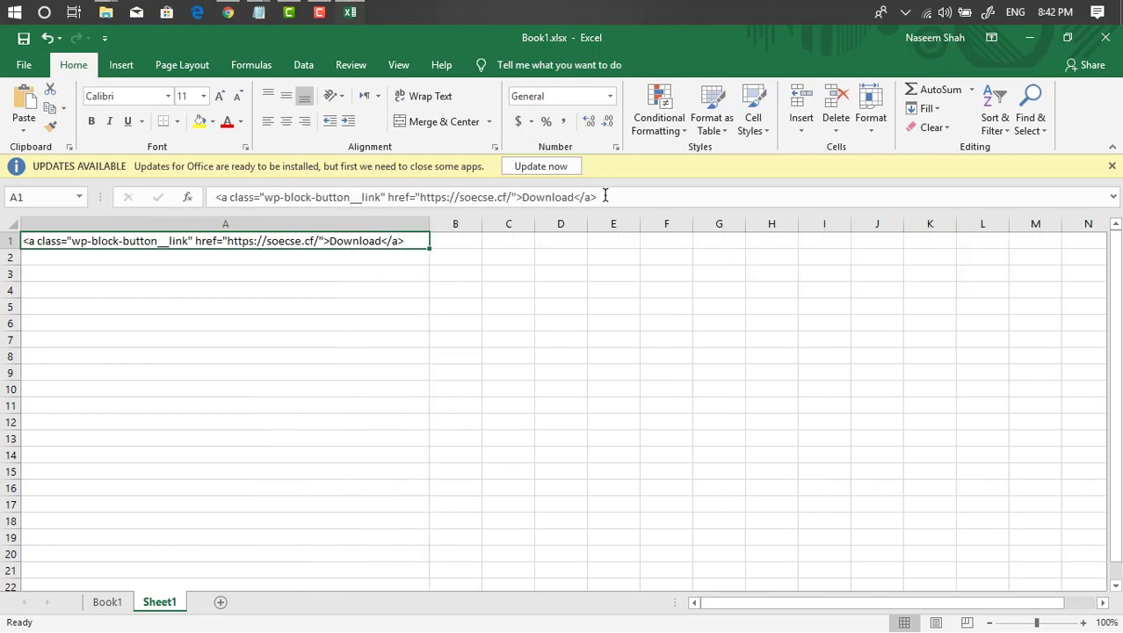
Move the ">Download</a>" part of the code in A1 to C1 and widen column C to fit it.
left_click_drag(632, 195, 515, 201)
right_click(515, 201)
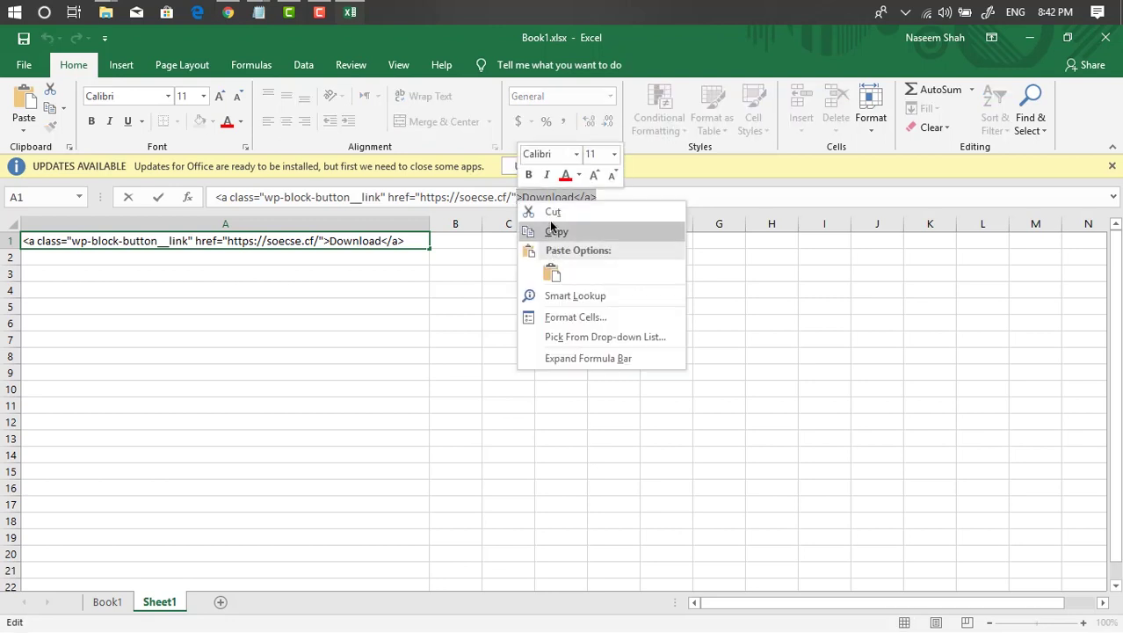
left_click(552, 213)
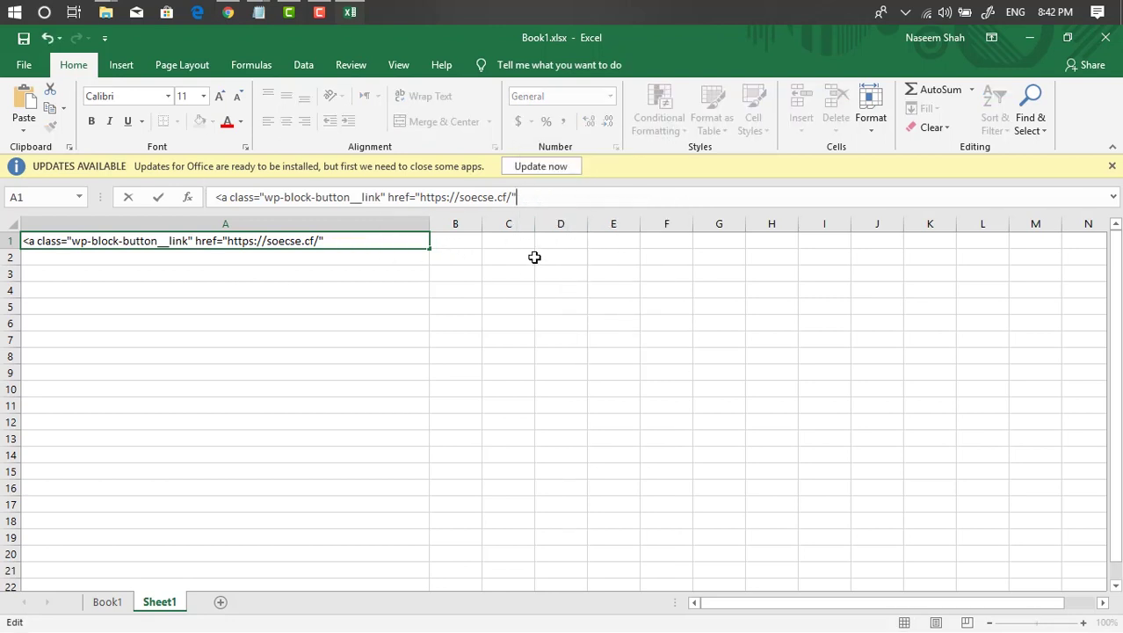
left_click(511, 241)
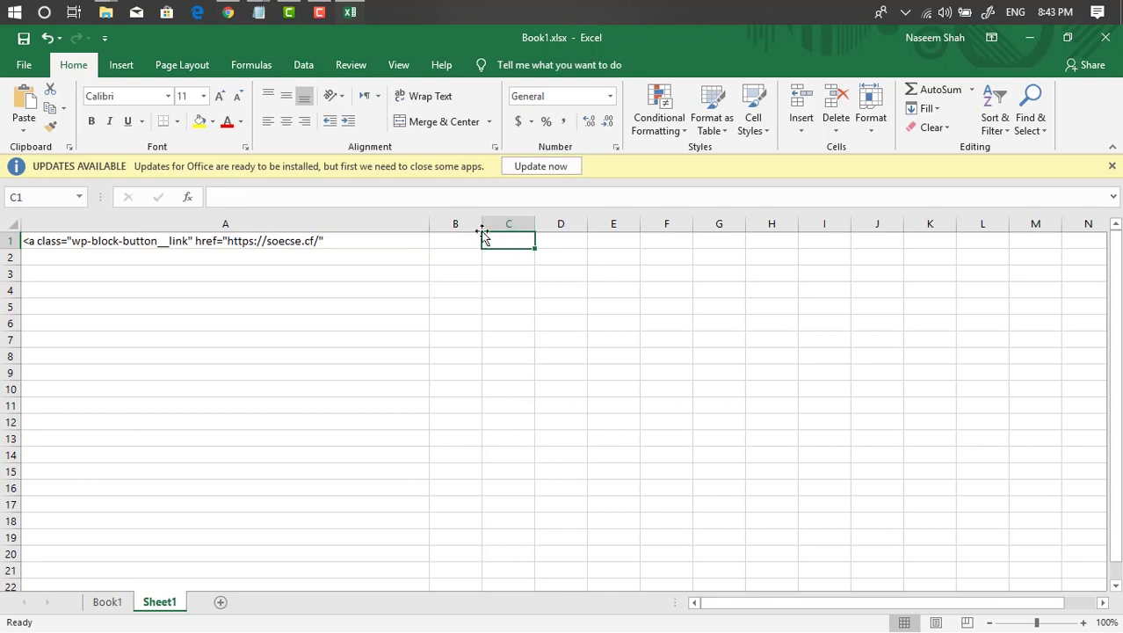
right_click(476, 201)
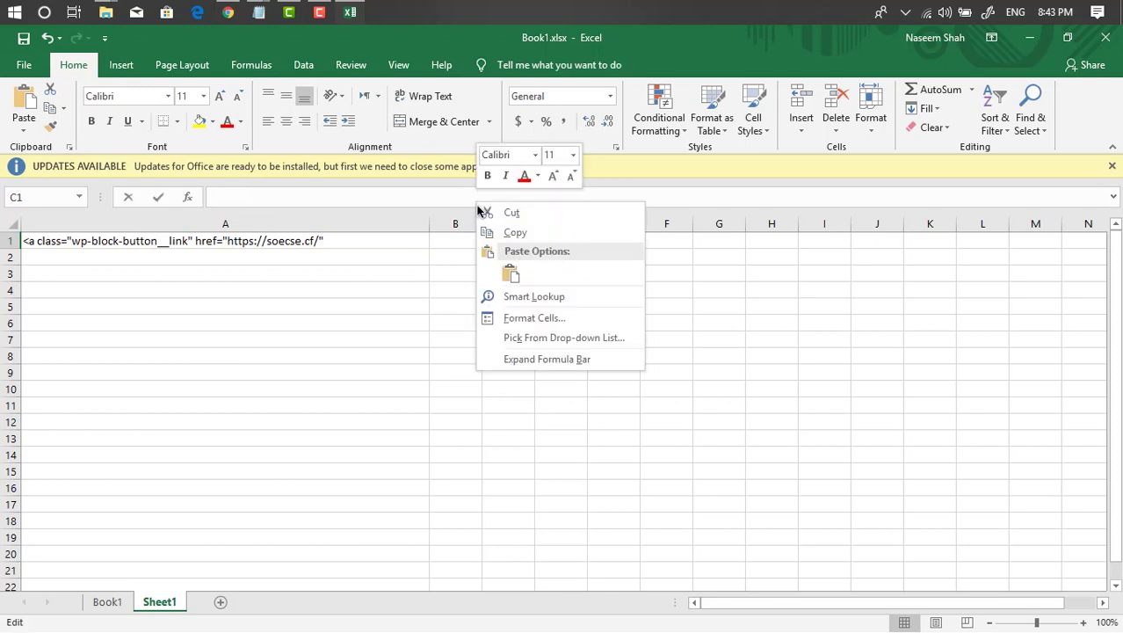
left_click(506, 277)
left_click(508, 367)
left_click(503, 255)
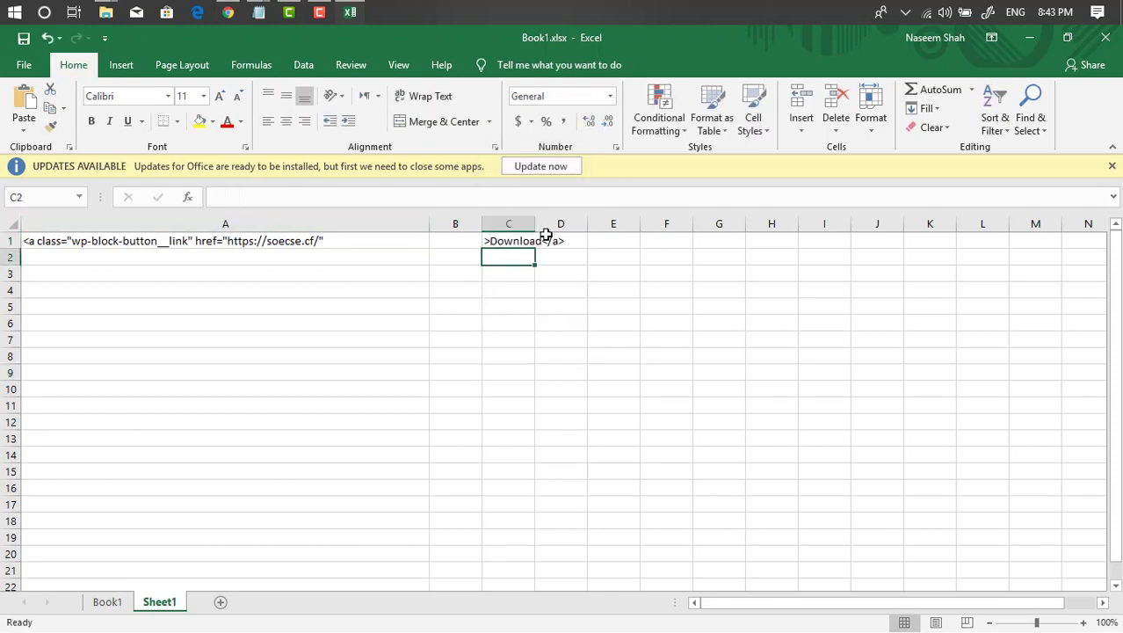
left_click(527, 241)
left_click_drag(534, 223, 579, 223)
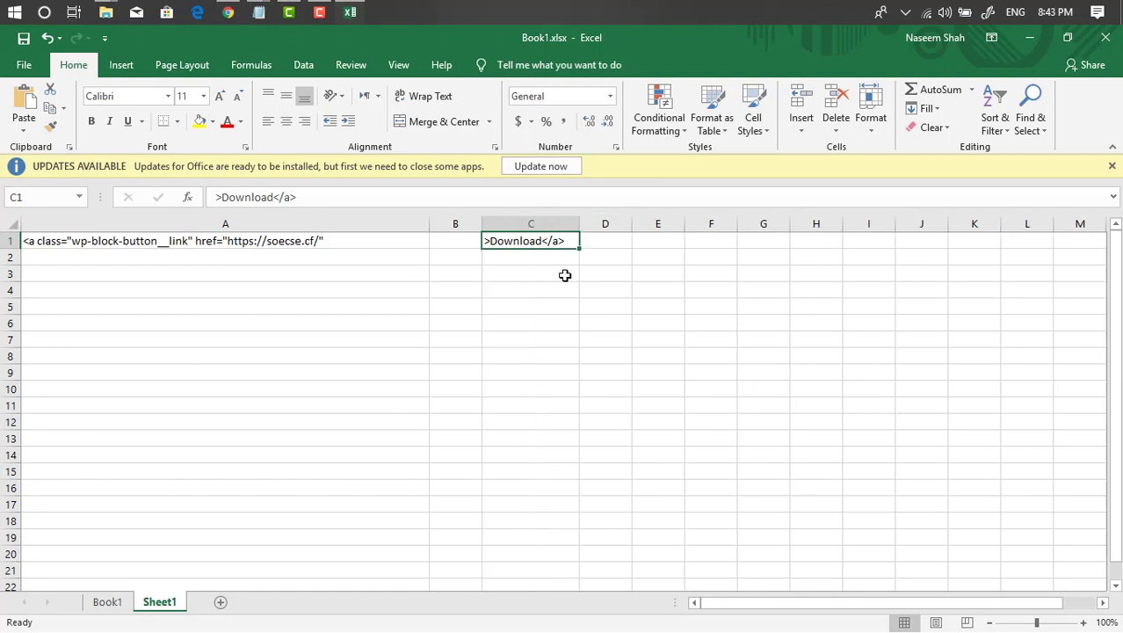
left_click(564, 273)
Copy all the file names under "download link" in E2:E62 on the Book1 sheet.
left_click(279, 242)
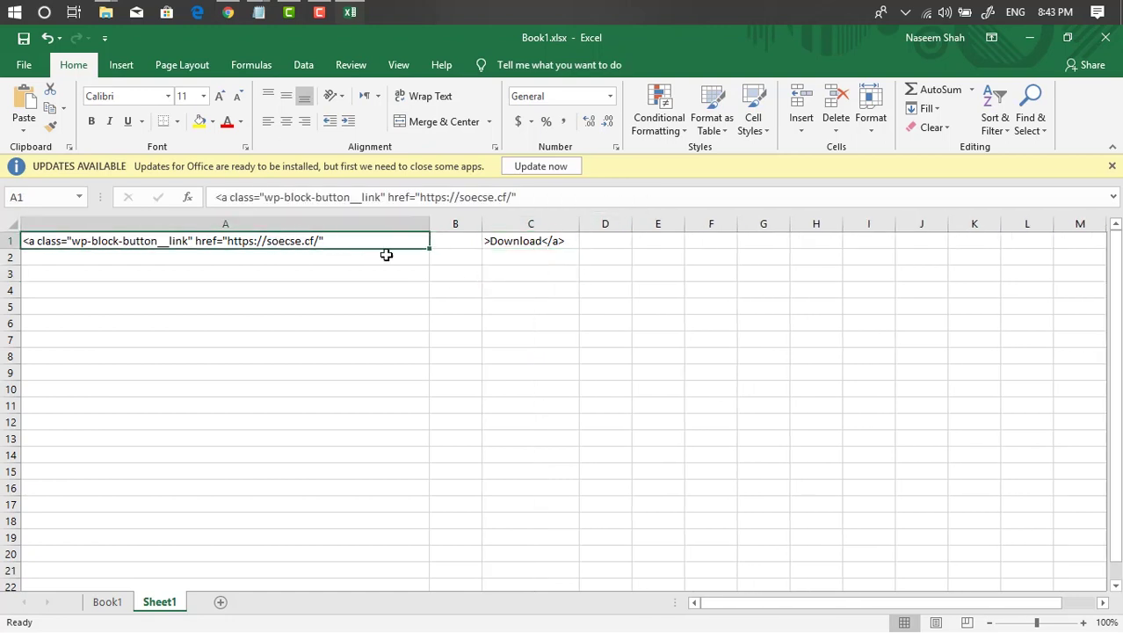
left_click(455, 247)
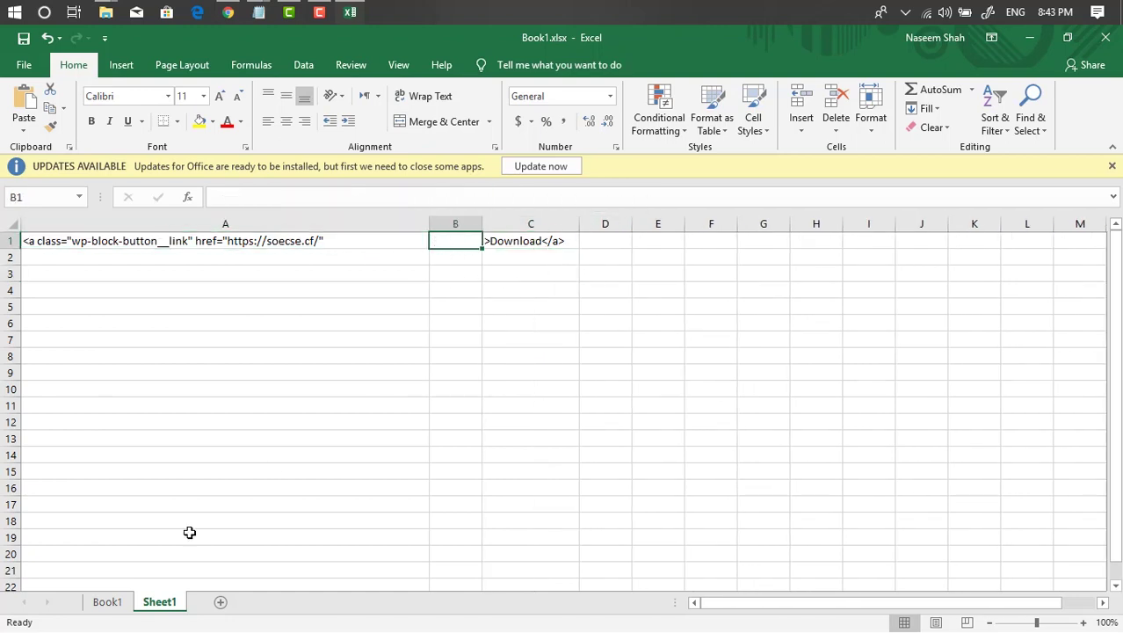
left_click(109, 602)
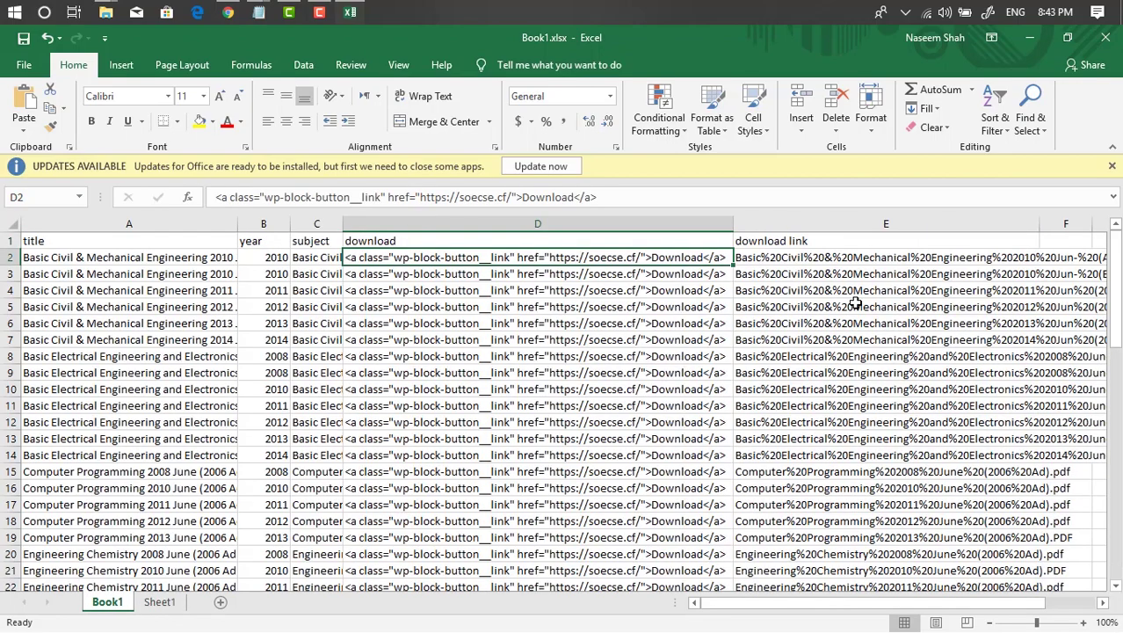
left_click(773, 257)
scroll(778, 355, "down", 20)
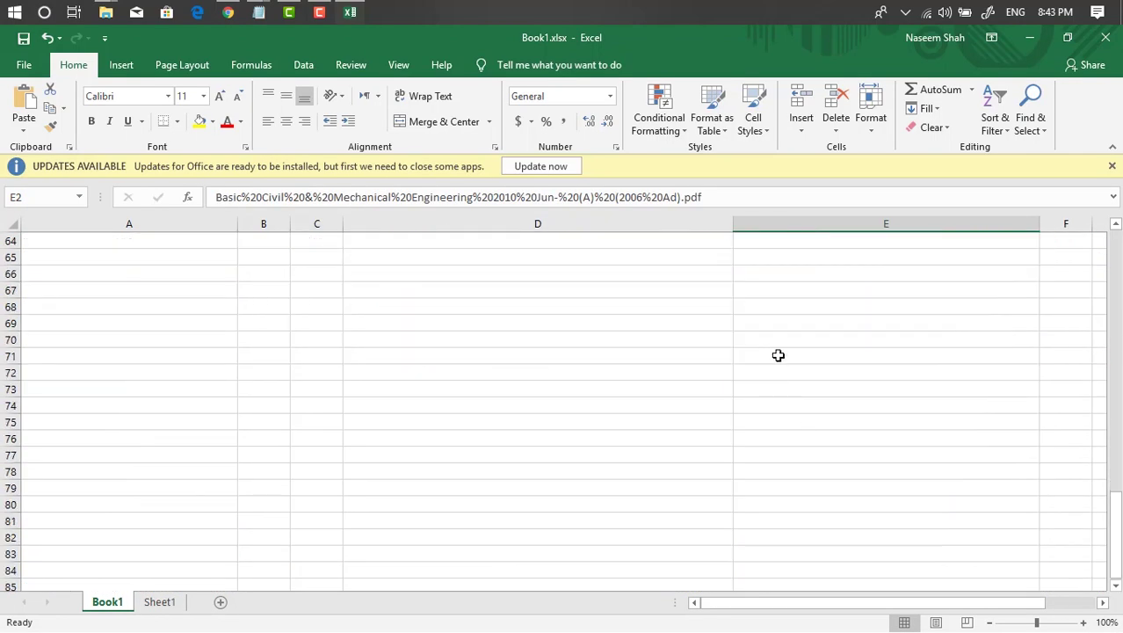
scroll(774, 338, "up", 3)
left_click(773, 360, "shift")
scroll(773, 364, "up", 18)
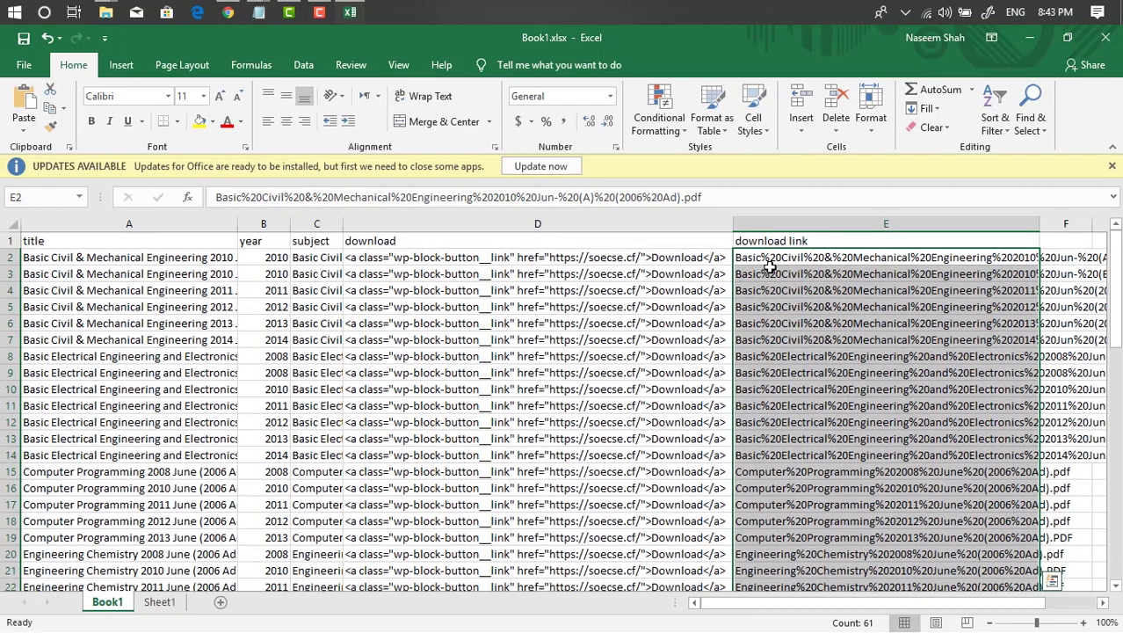
right_click(764, 257)
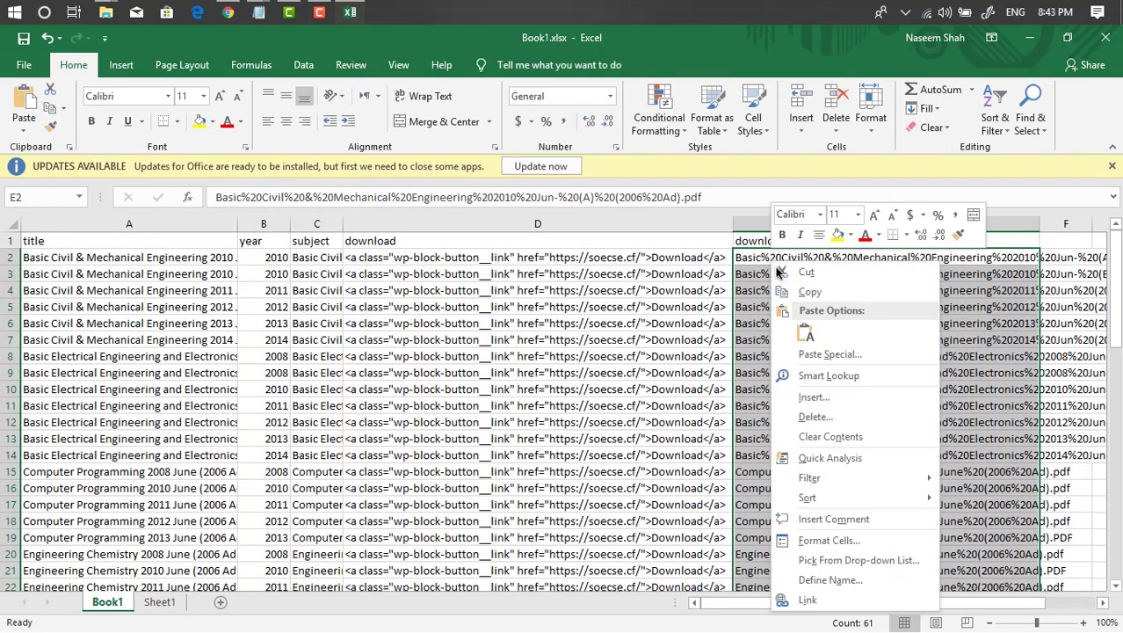
left_click(796, 330)
left_click(807, 290)
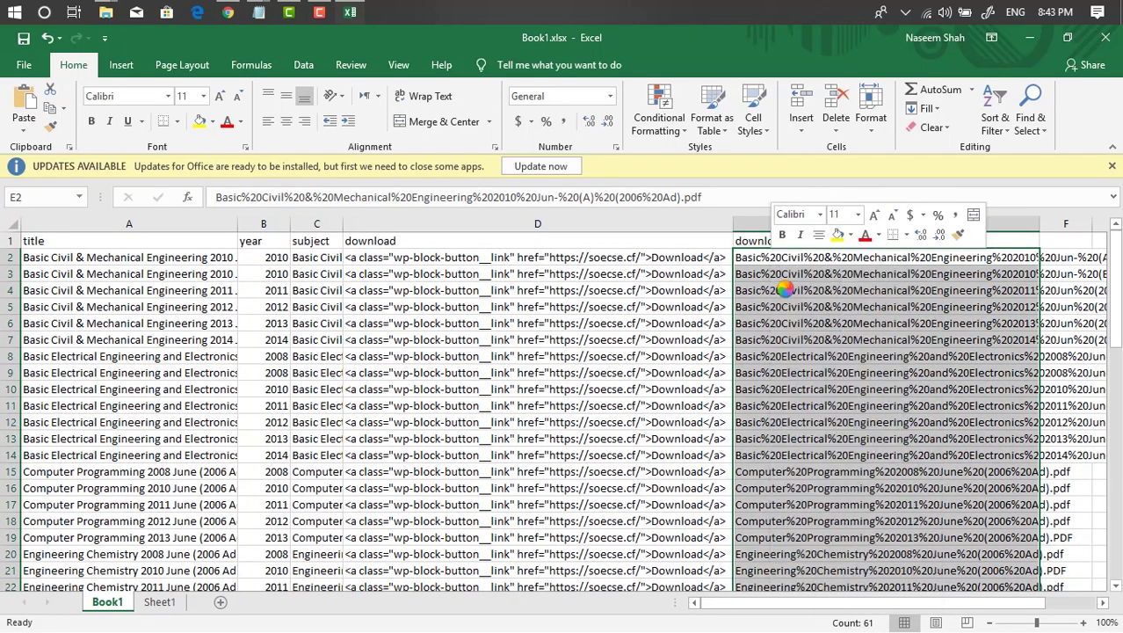
Paste the copied file names into column B of Sheet1 starting at B1.
left_click(143, 604)
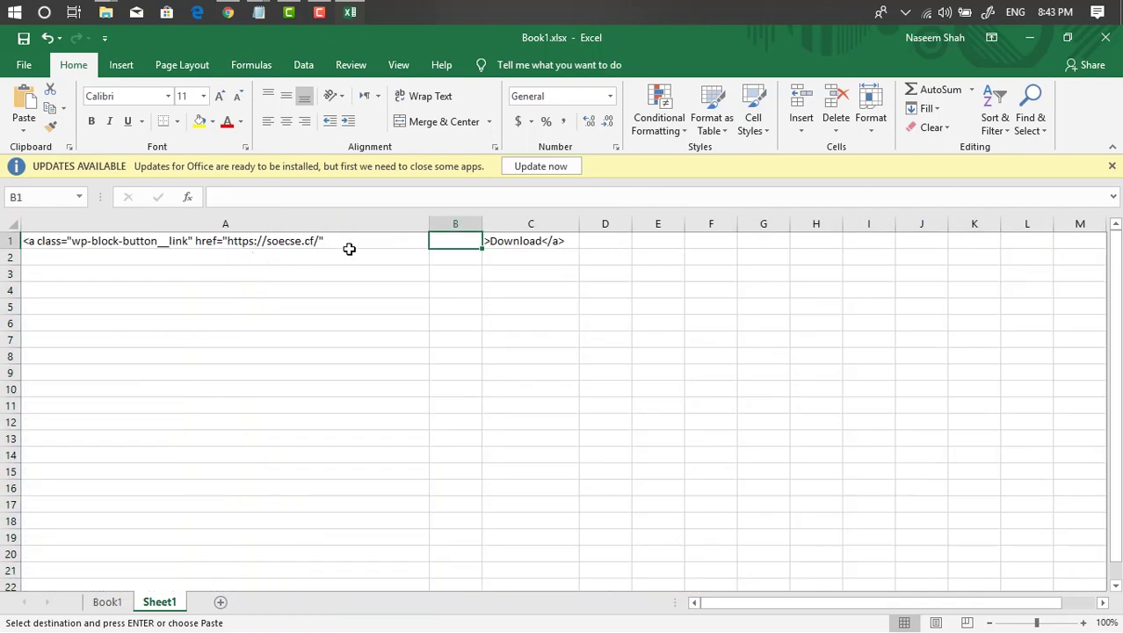
right_click(459, 243)
left_click(521, 314)
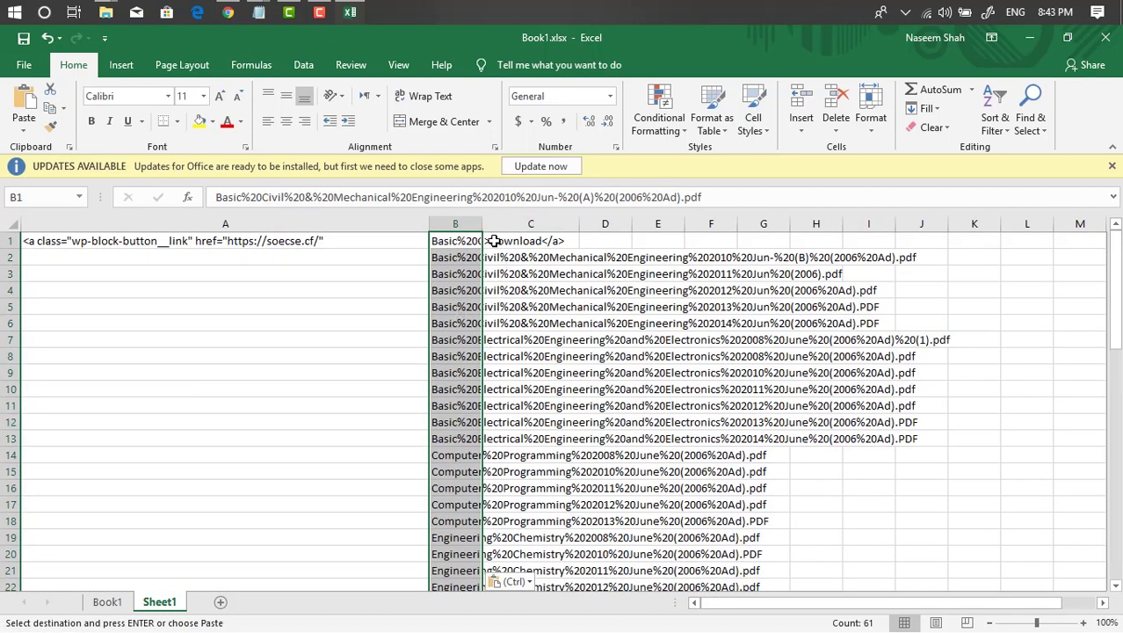
Enter the formula =A1&B1&C1 in D1 of Sheet1 to join the code parts and file name.
left_click(605, 243)
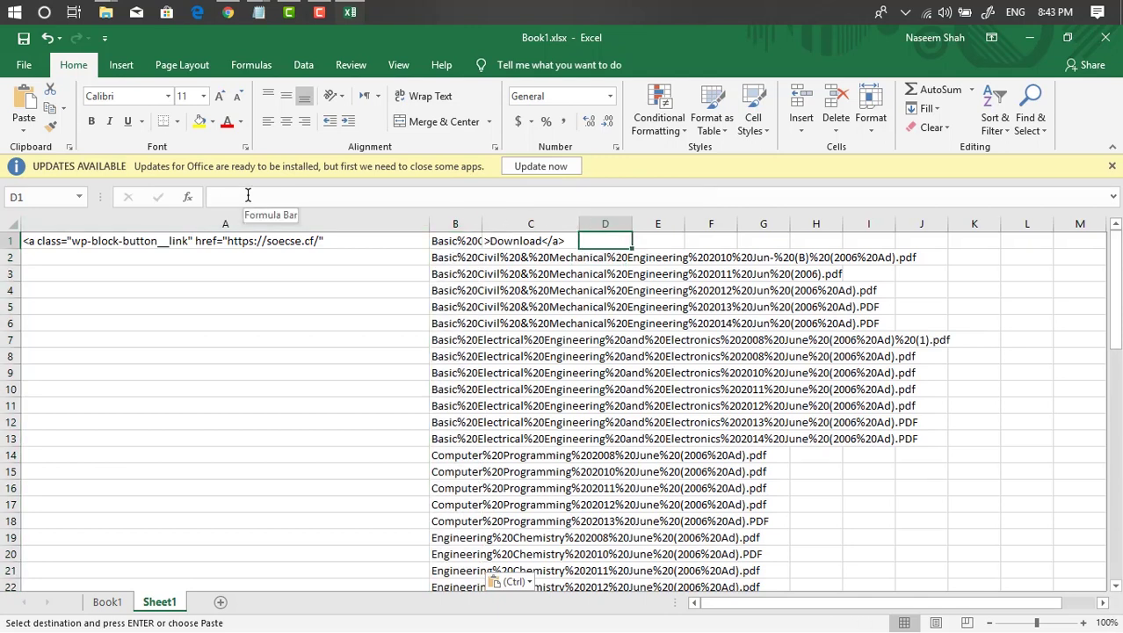
type("=")
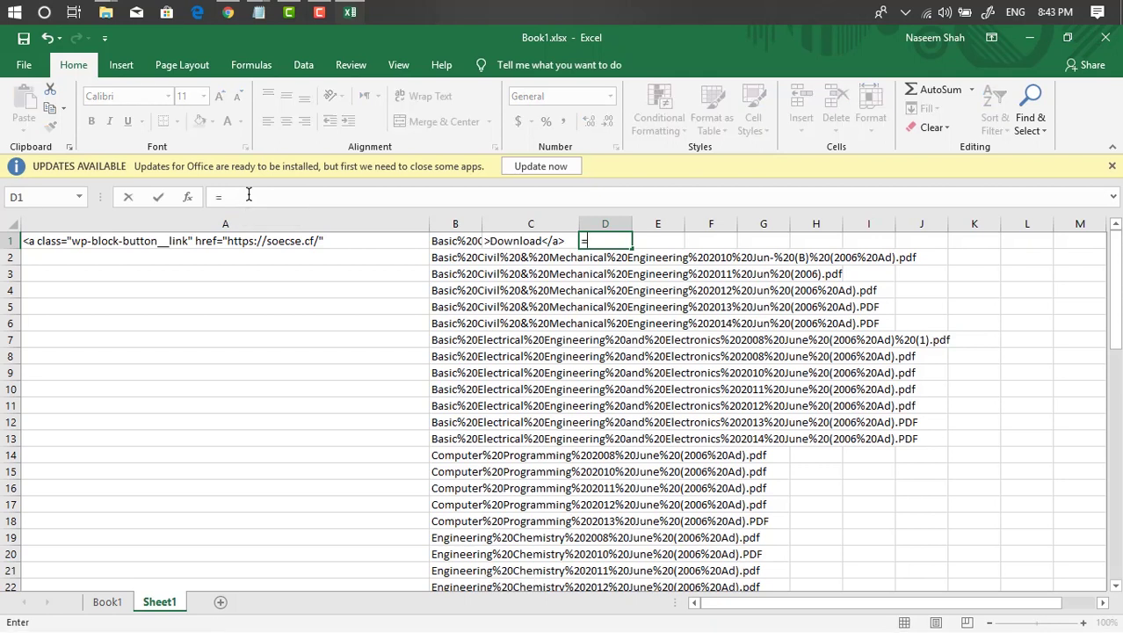
left_click(279, 244)
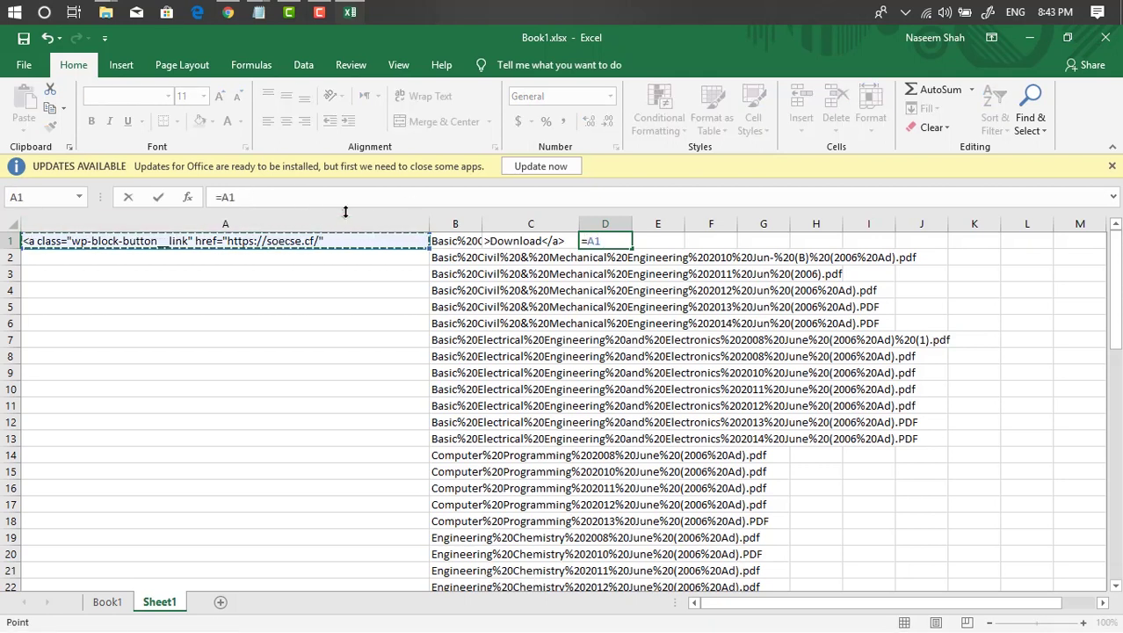
type("&")
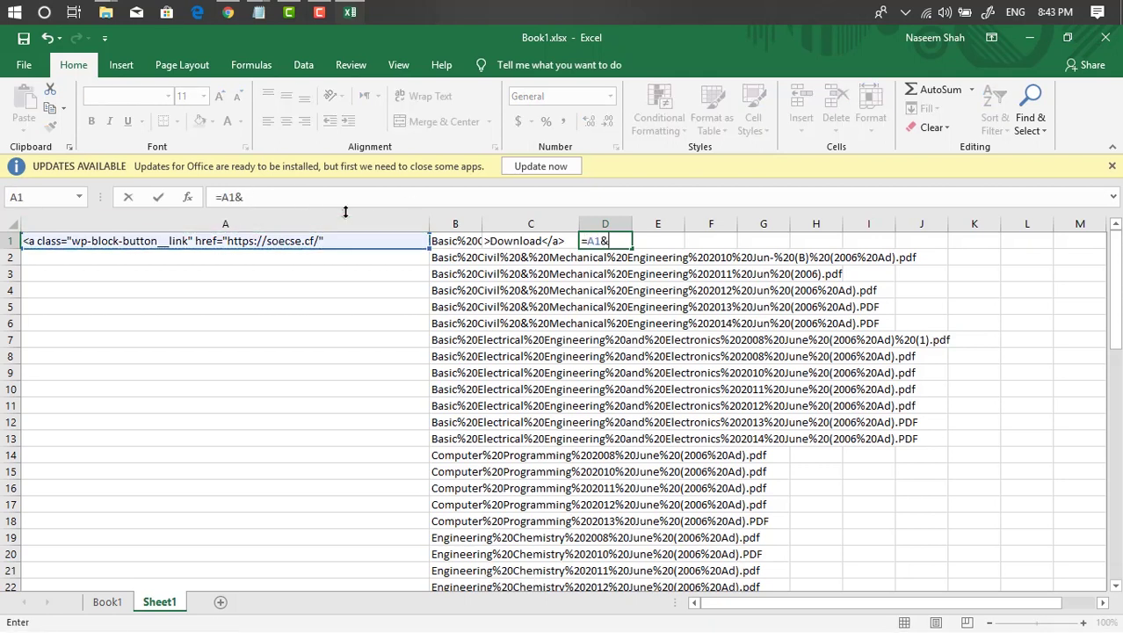
left_click(458, 243)
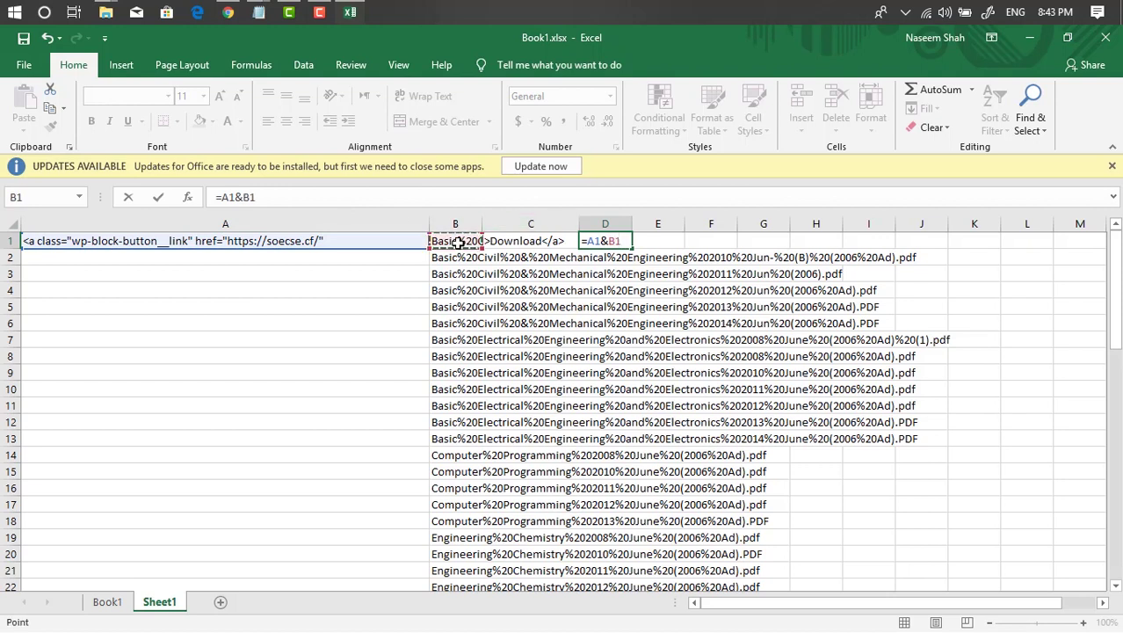
type("&")
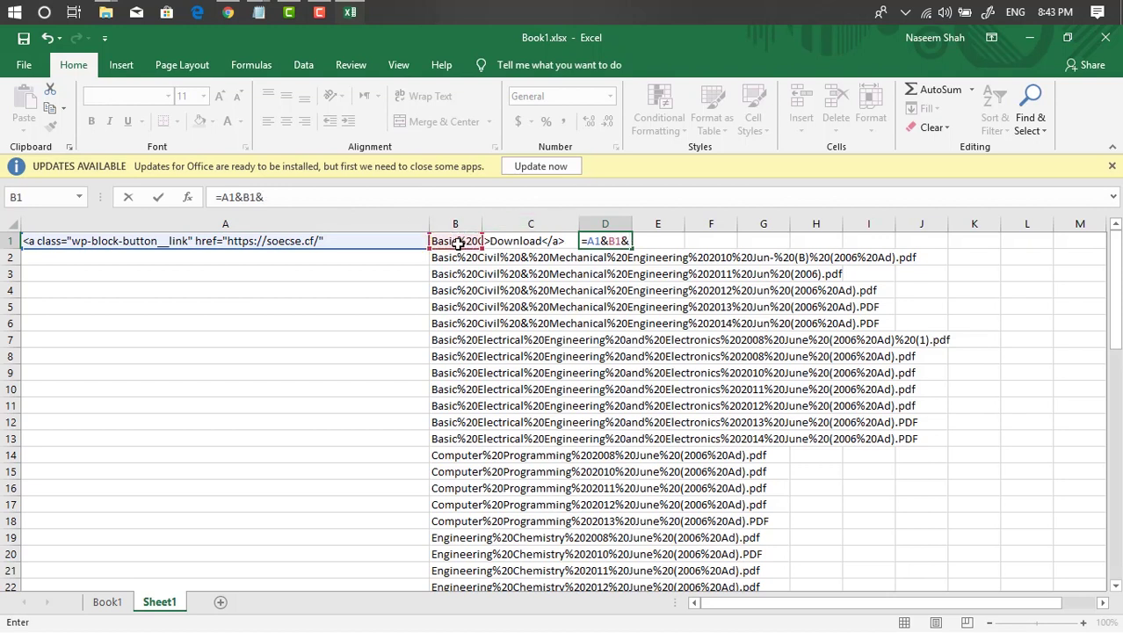
left_click(522, 241)
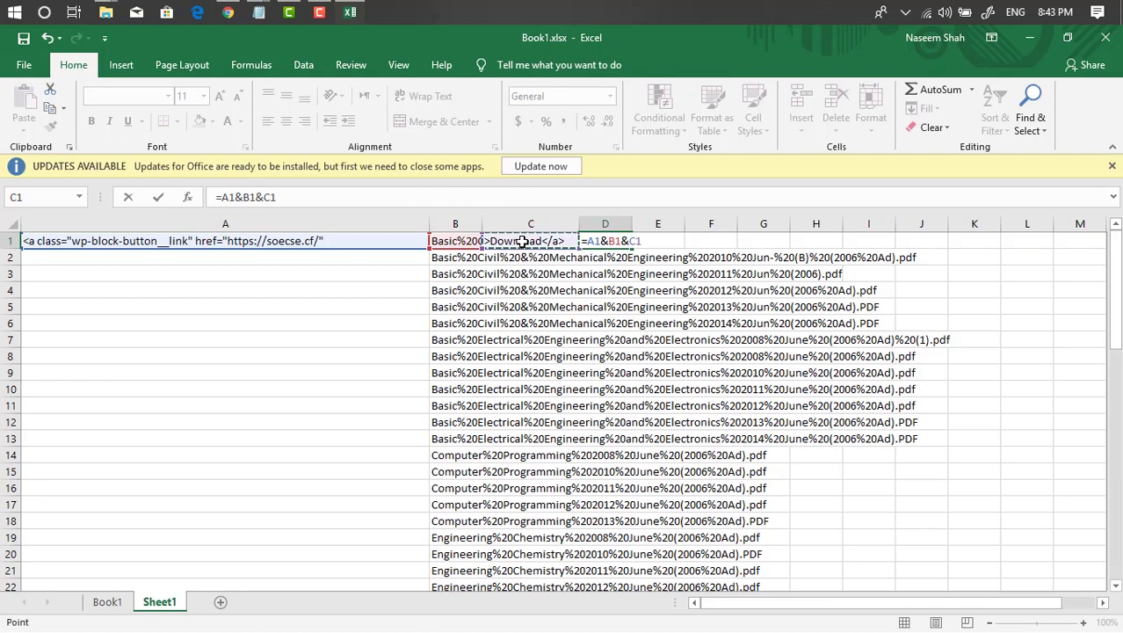
key("Return")
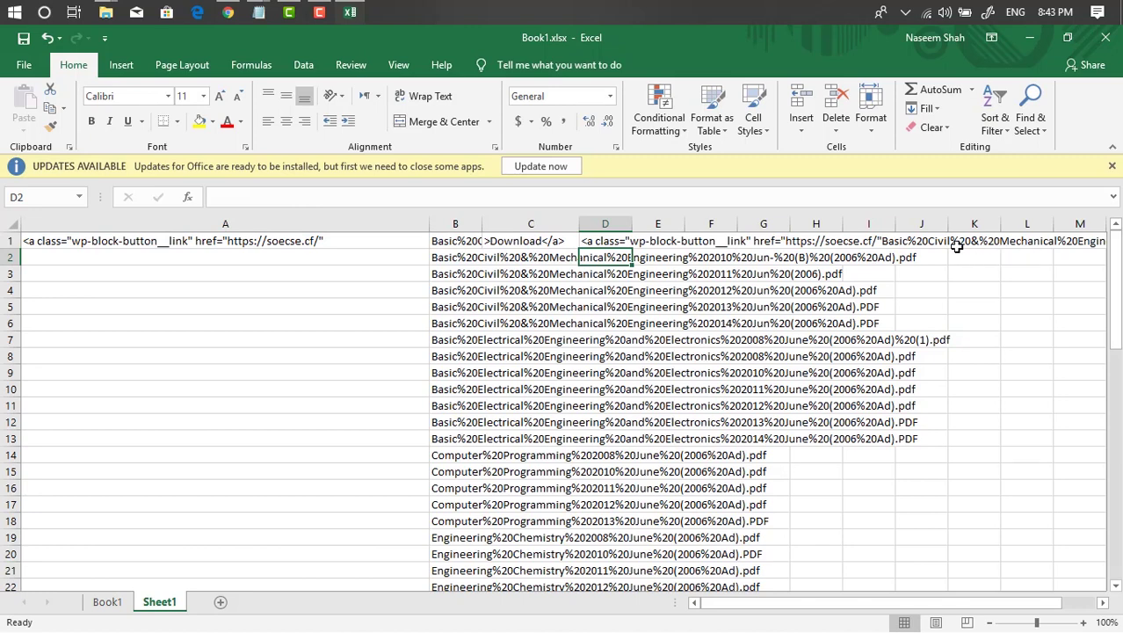
Copy the joined code in D1 of Sheet1 and paste it as values into D2:D61.
left_click(598, 241)
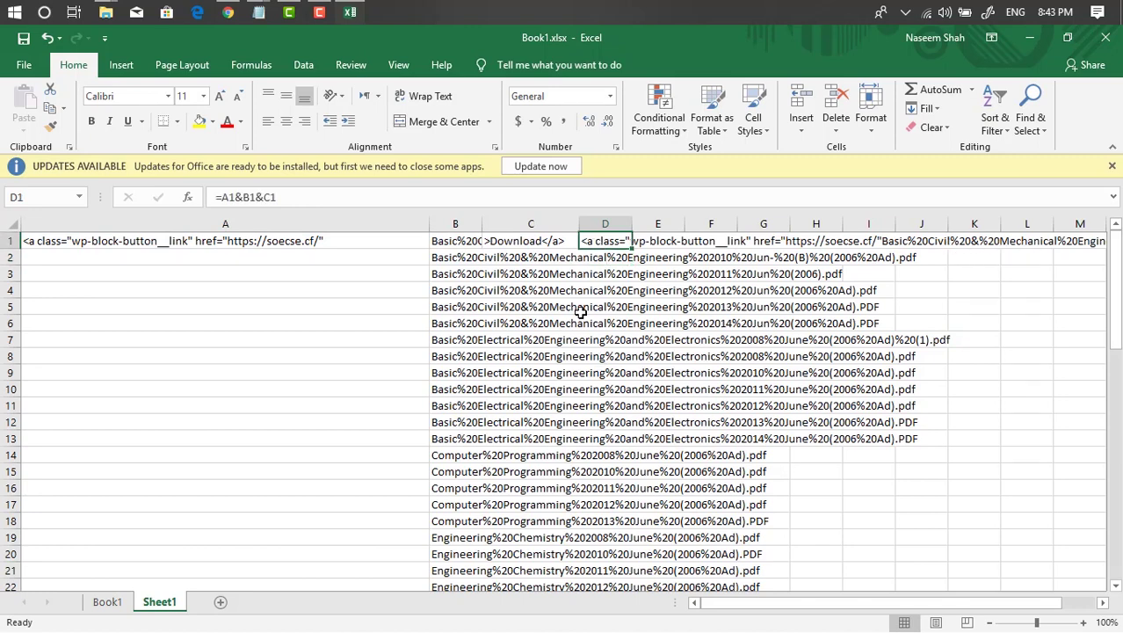
key("ctrl+c")
left_click(602, 259)
scroll(595, 296, "down", 10)
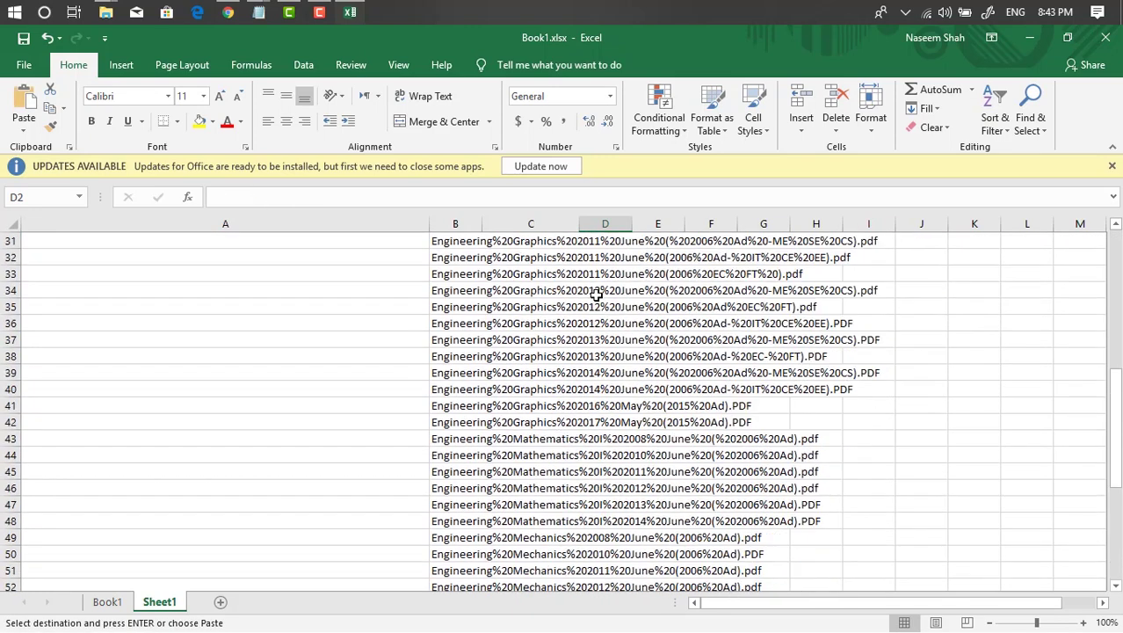
scroll(596, 296, "down", 7)
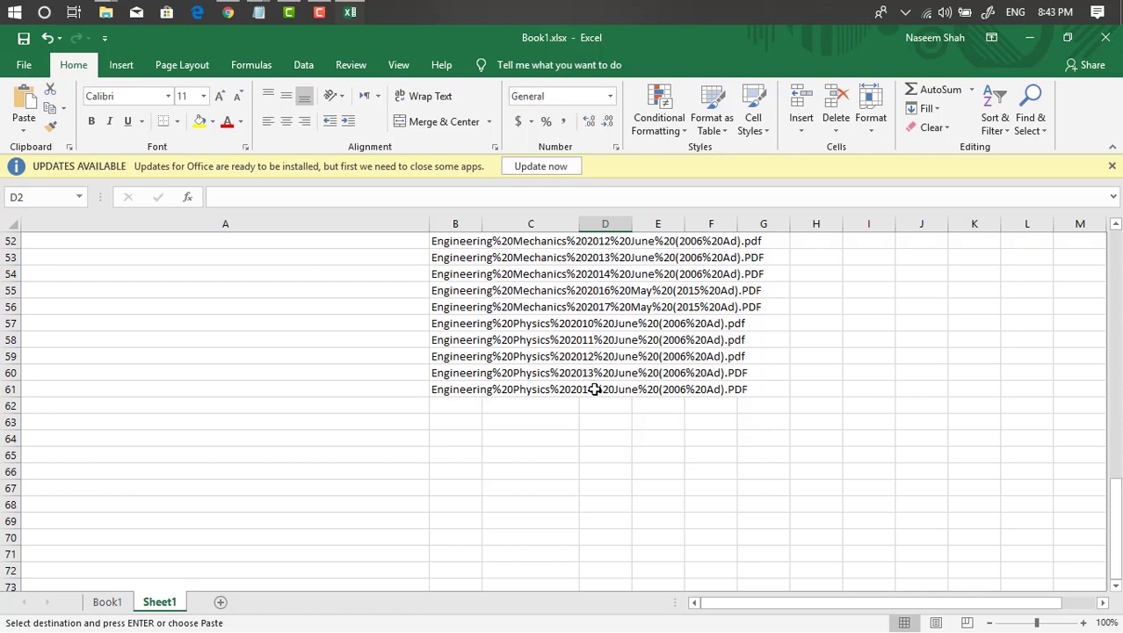
left_click(588, 389, "shift")
scroll(589, 389, "up", 17)
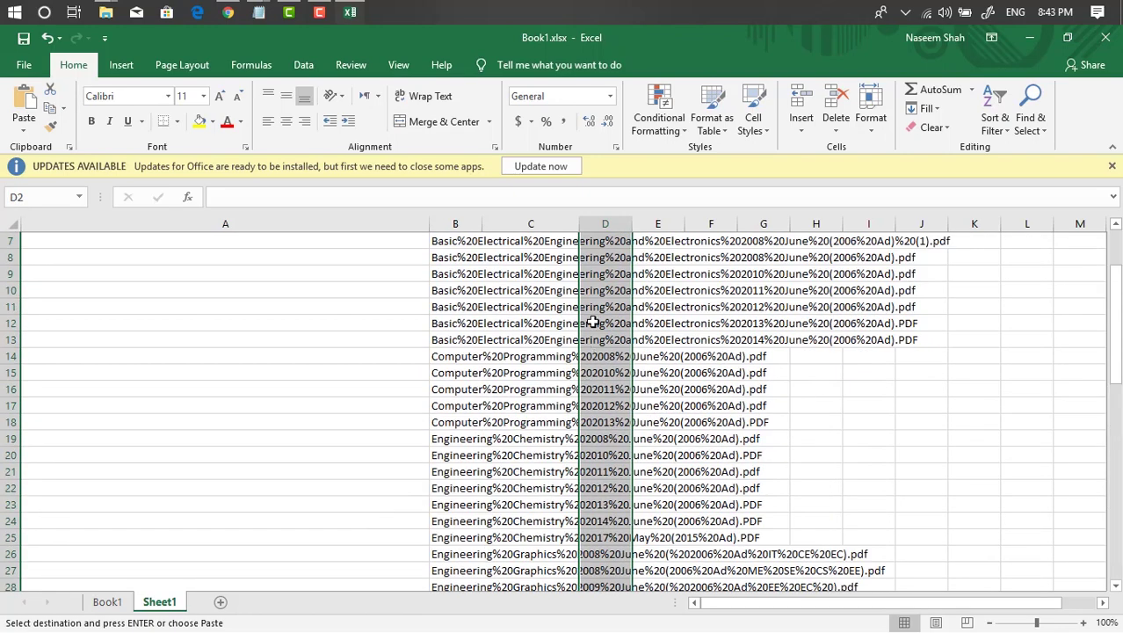
right_click(602, 254)
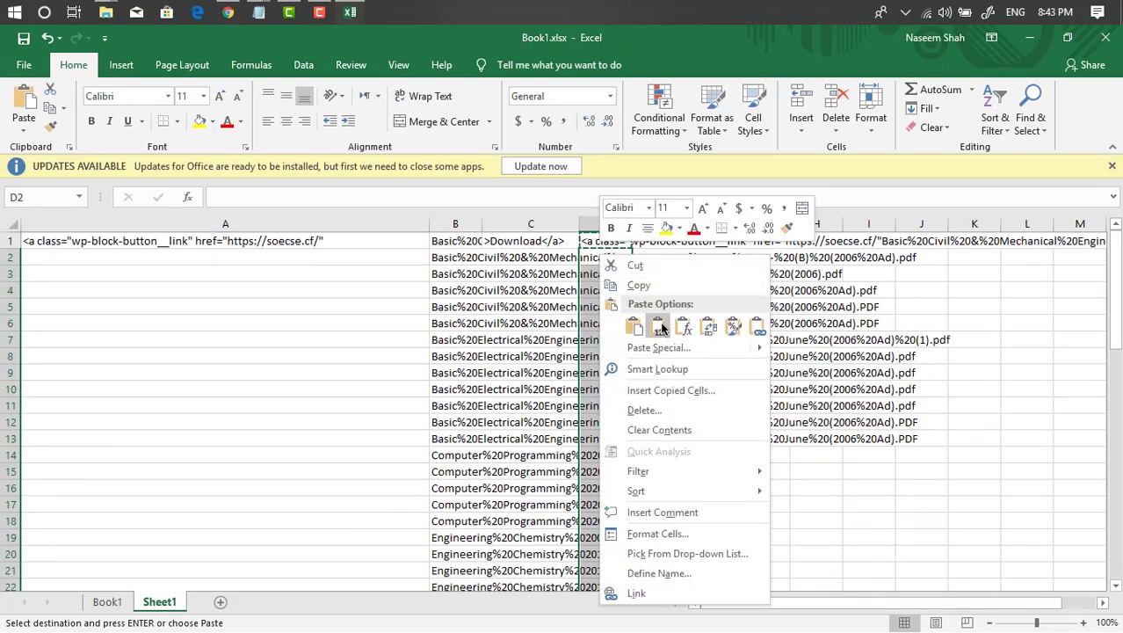
left_click(660, 327)
Copy all the joined download codes in D1:D61 of Sheet1.
left_click(603, 240)
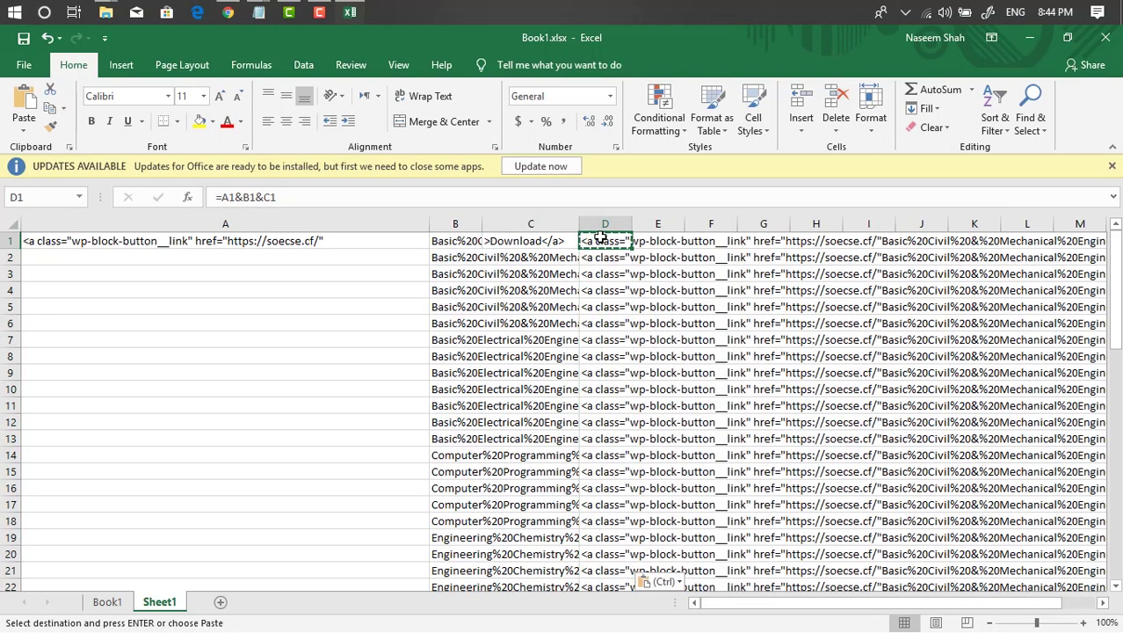
scroll(608, 338, "down", 6)
scroll(609, 338, "down", 8)
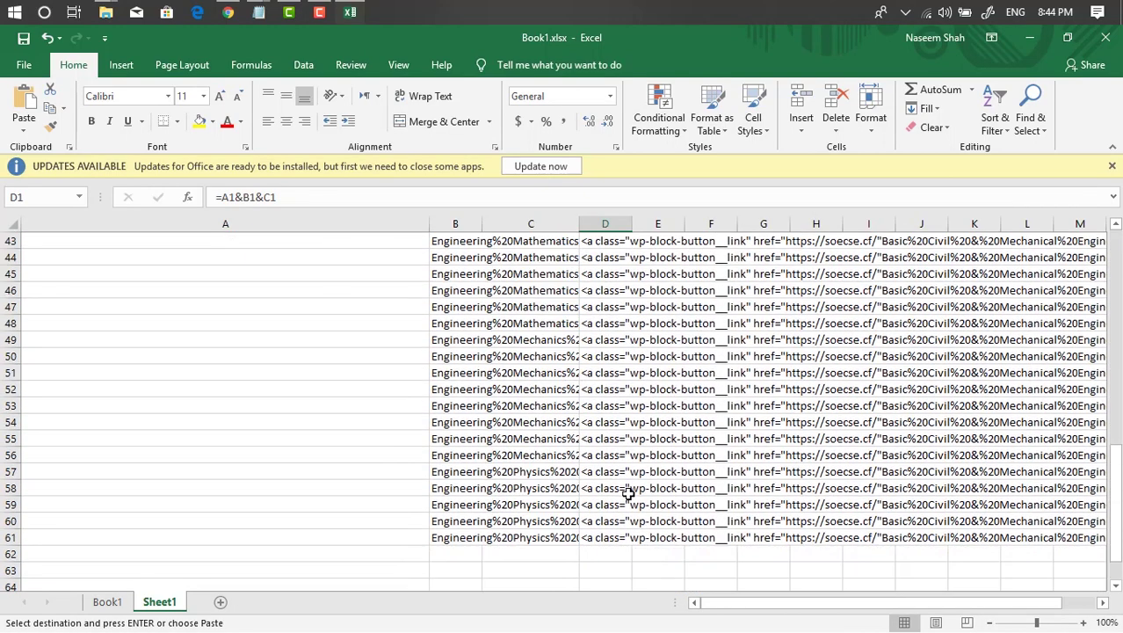
left_click(608, 536, "shift")
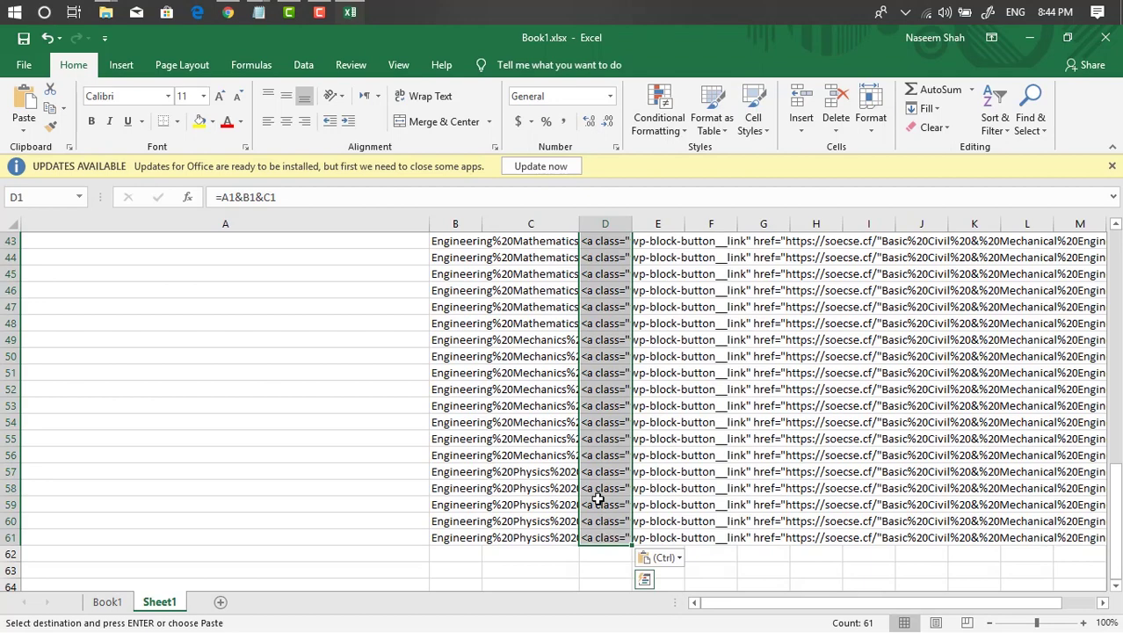
right_click(601, 501)
left_click(638, 179)
scroll(301, 431, "up", 14)
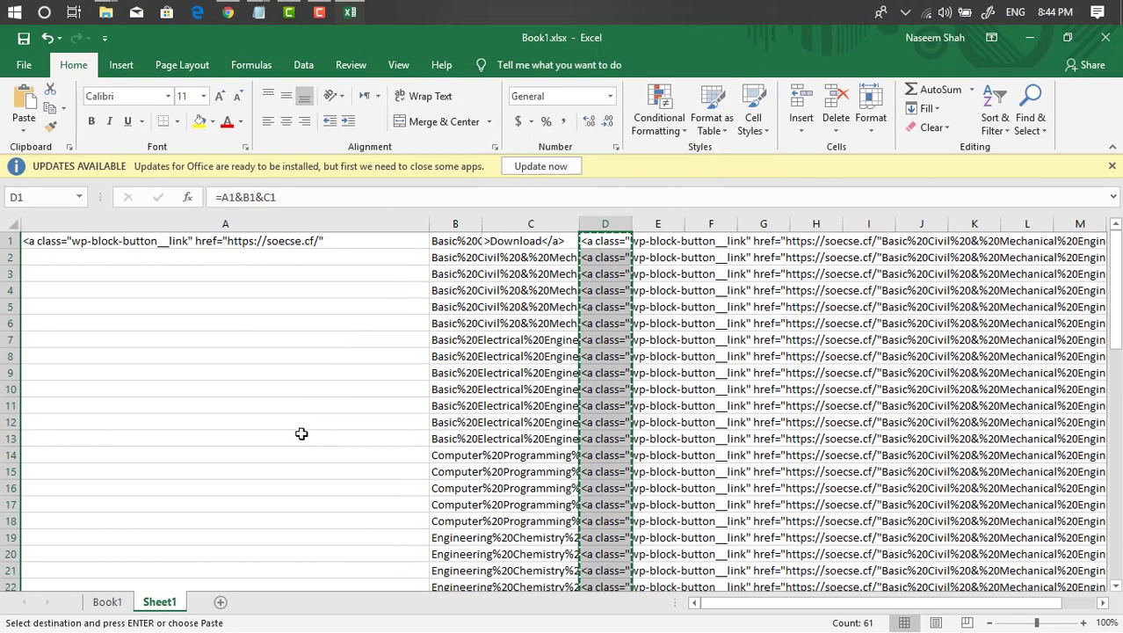
Paste the copied codes as values into the "download" column of the Book1 sheet, starting at D2.
left_click(112, 603)
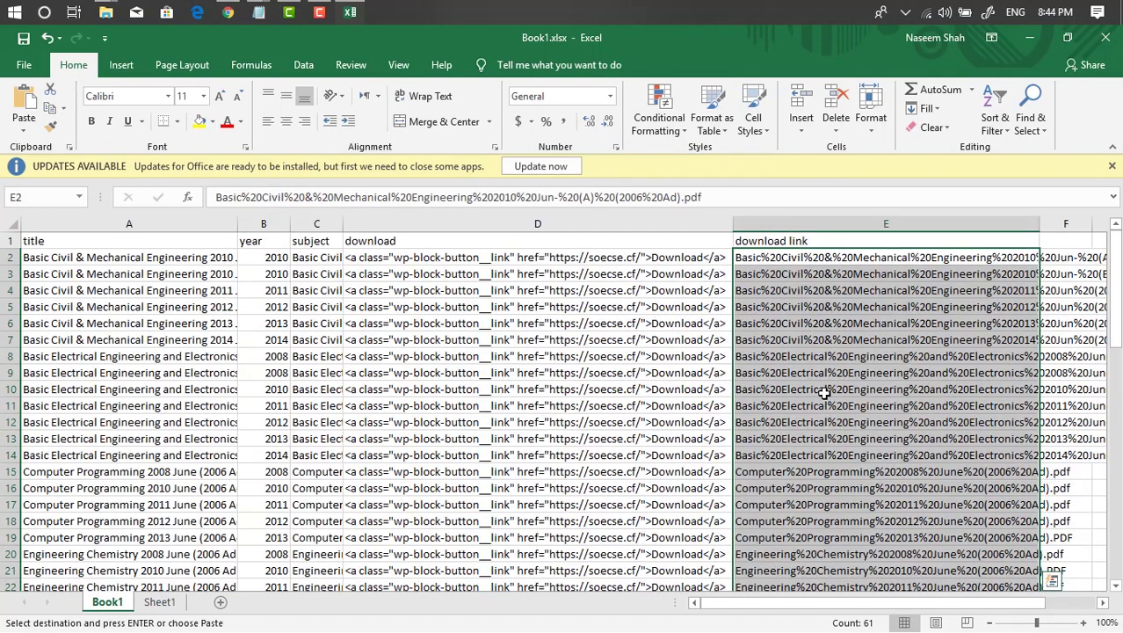
left_click(373, 257)
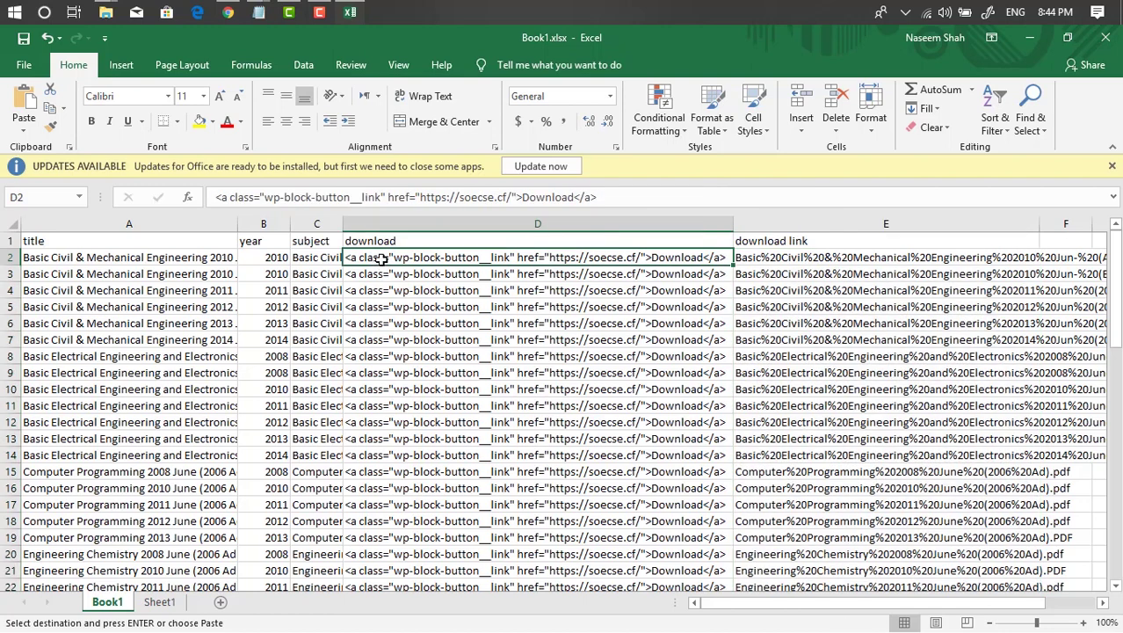
right_click(381, 258)
left_click(439, 328)
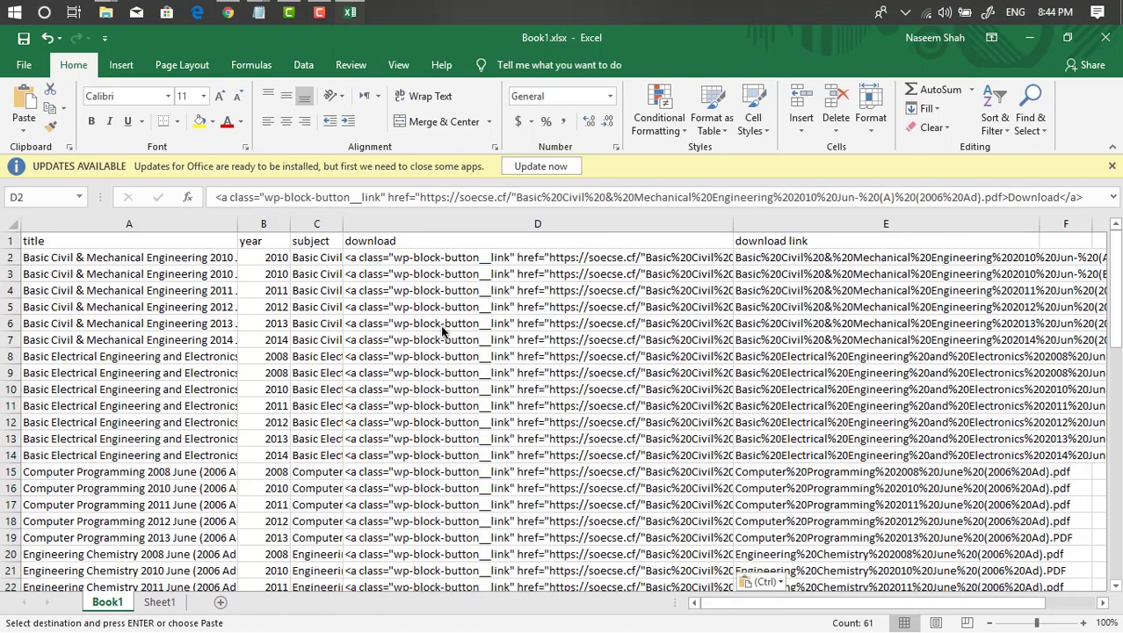
Clear the entire "download link" column E on the Book1 sheet.
left_click(788, 224)
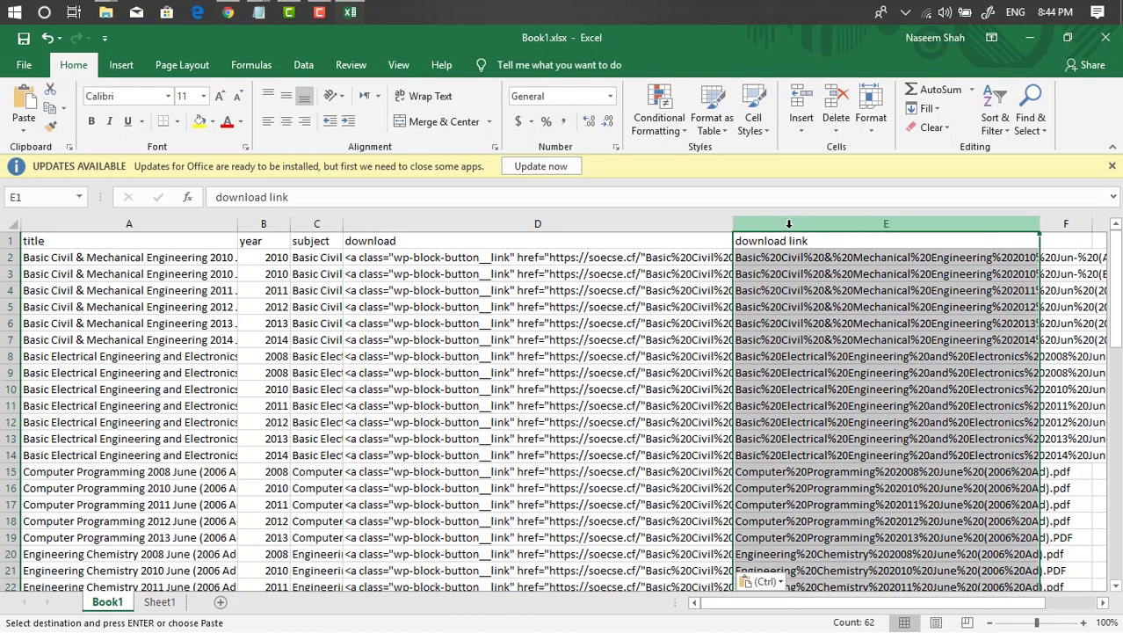
key("Delete")
left_click(725, 318)
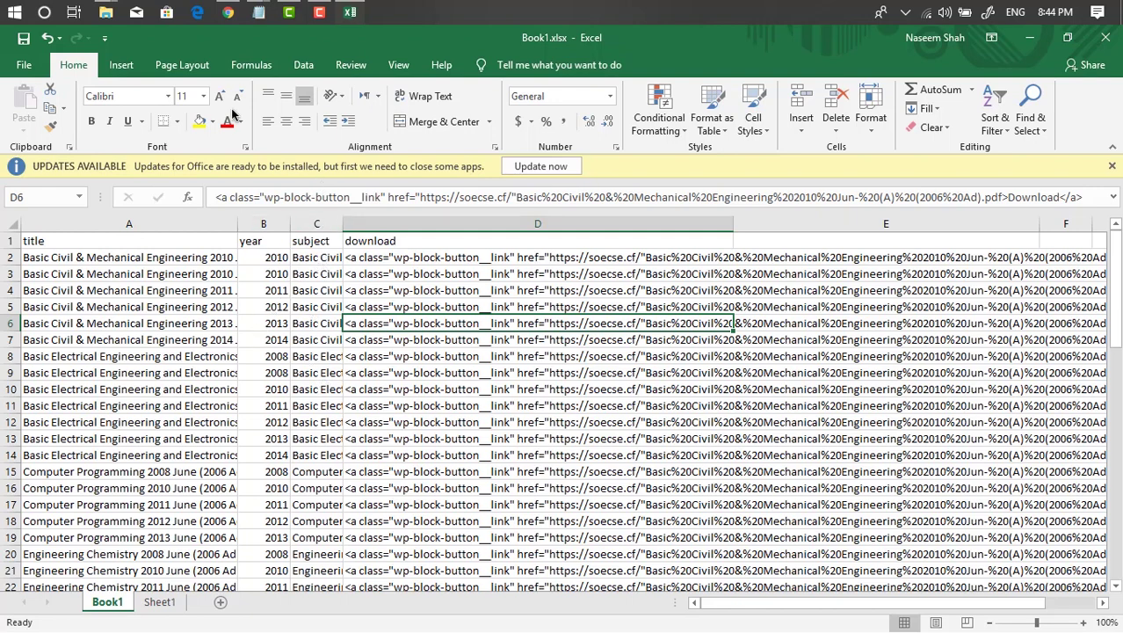
Save the sheet as Book1.csv in CSV (Comma delimited) format in the Library folder, replacing the existing file.
left_click(24, 65)
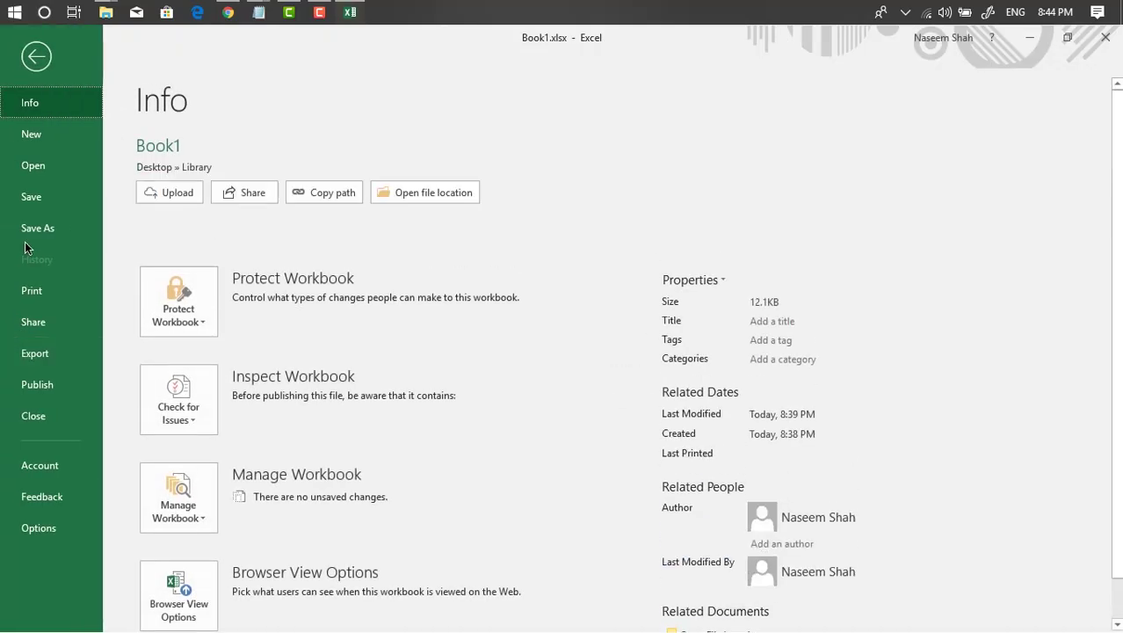
left_click(38, 226)
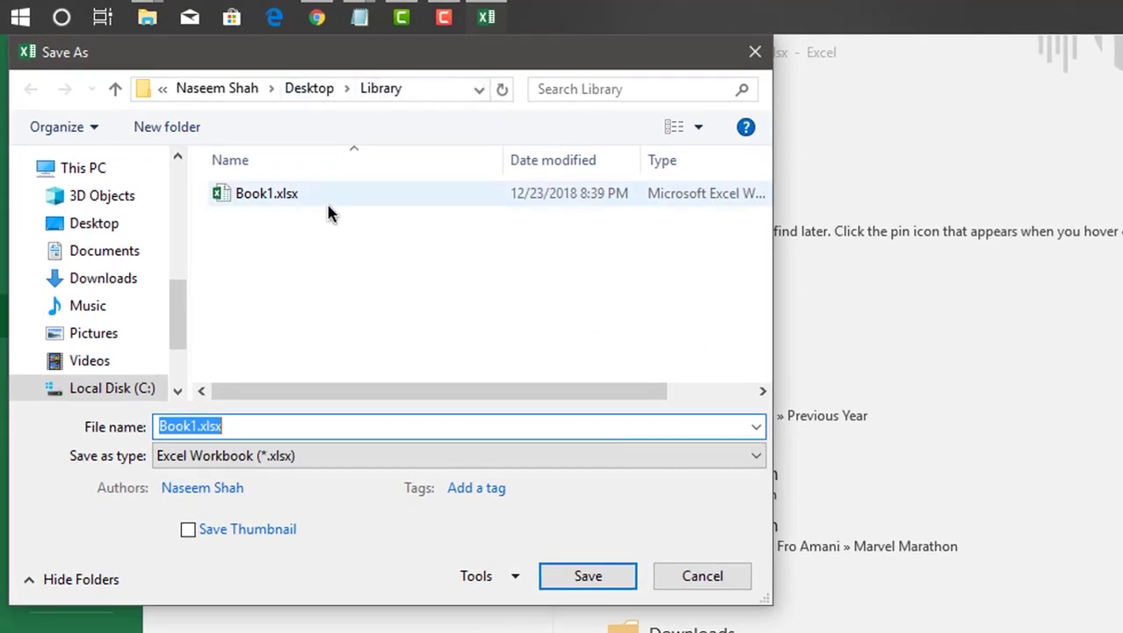
left_click(268, 456)
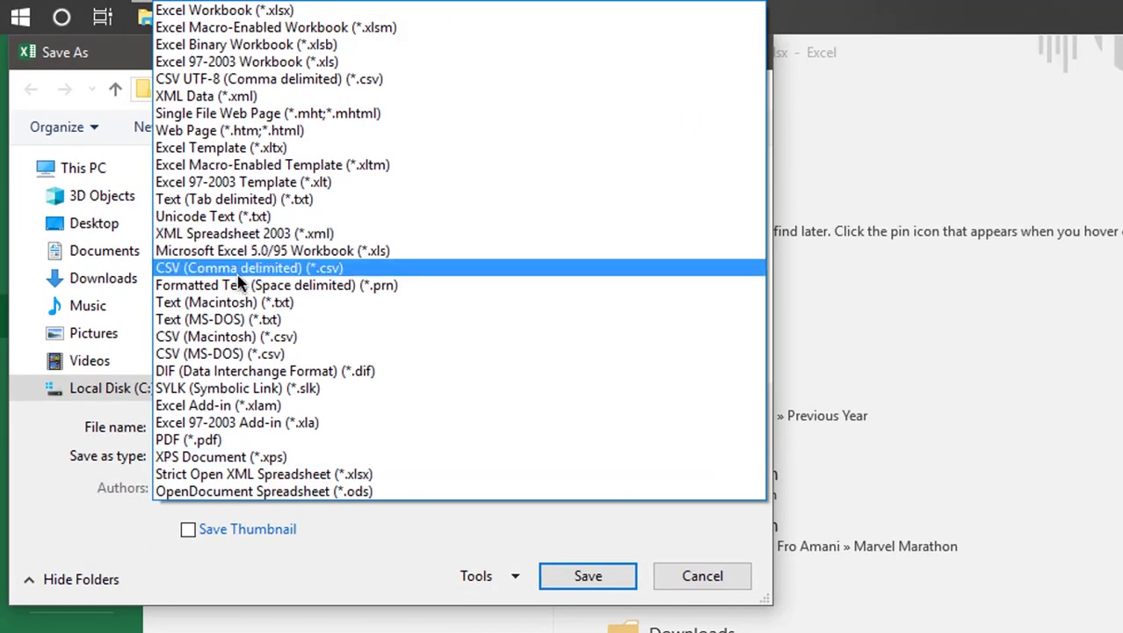
left_click(221, 271)
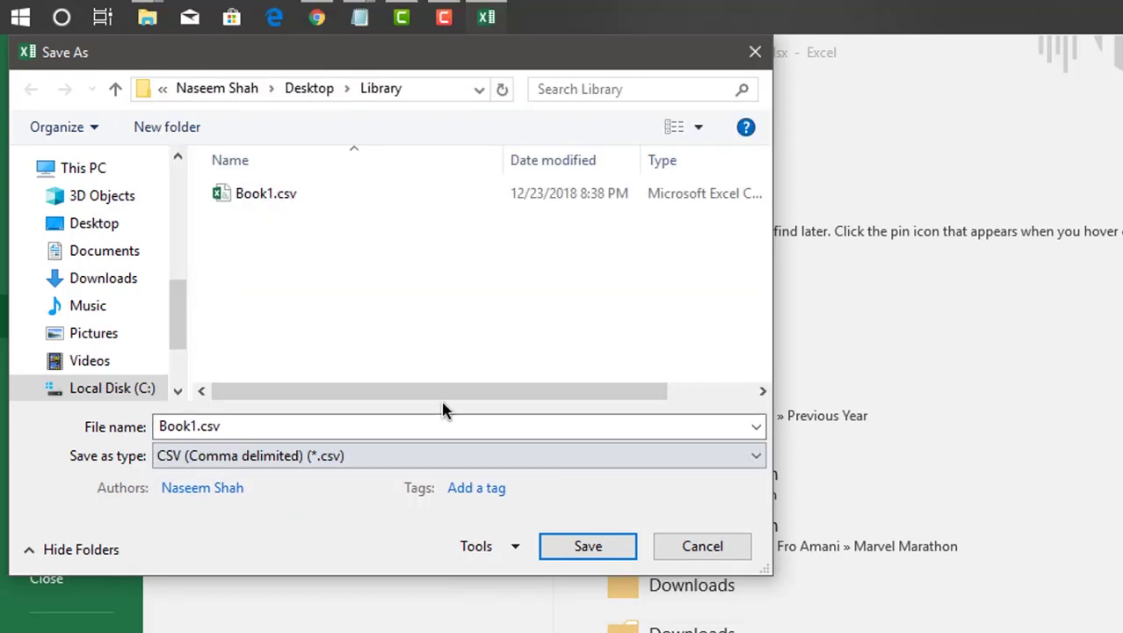
left_click(587, 548)
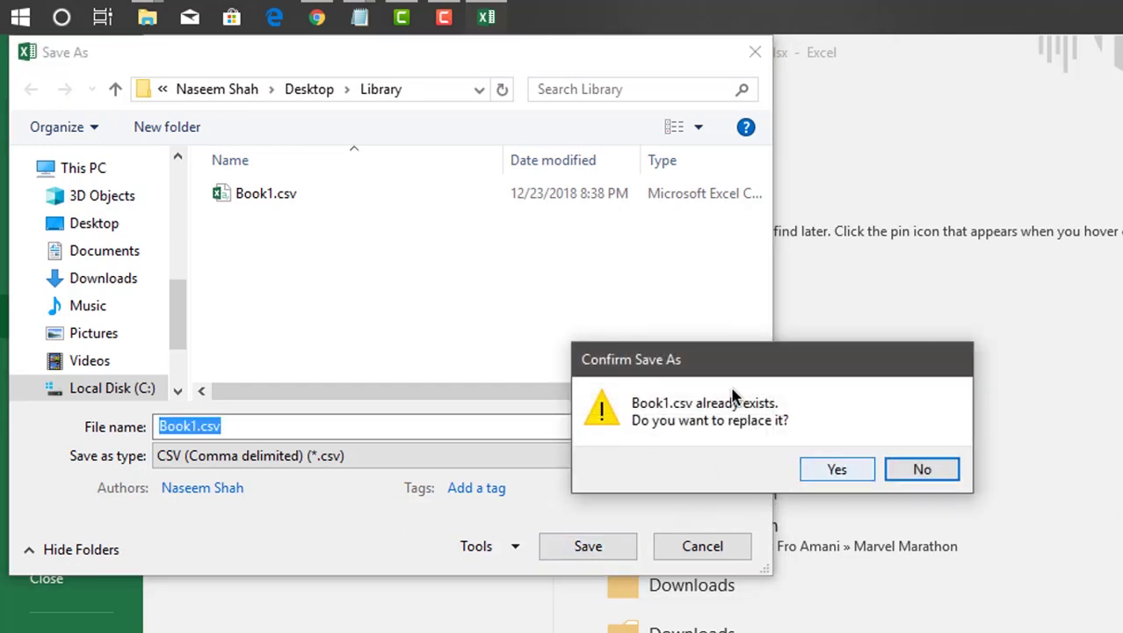
left_click(835, 468)
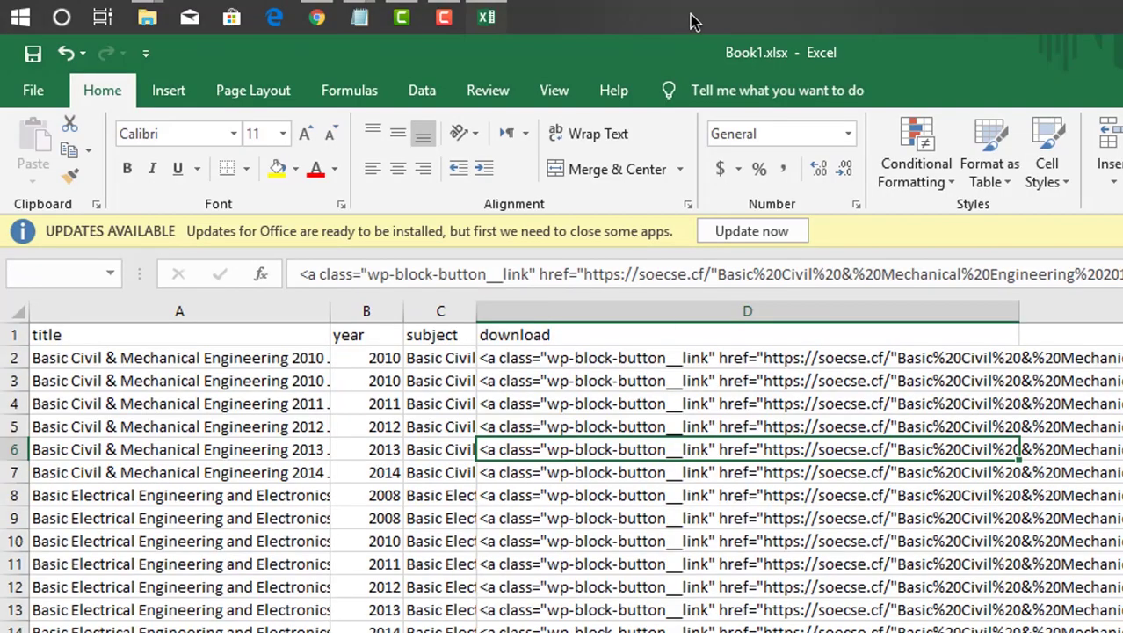
left_click(739, 544)
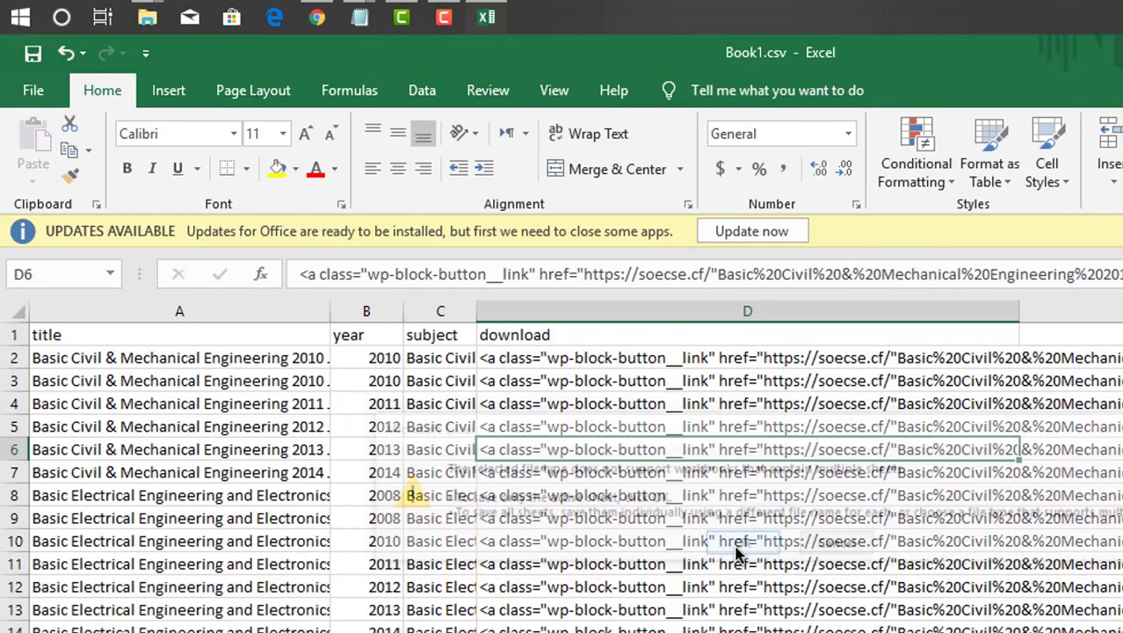
left_click(732, 540)
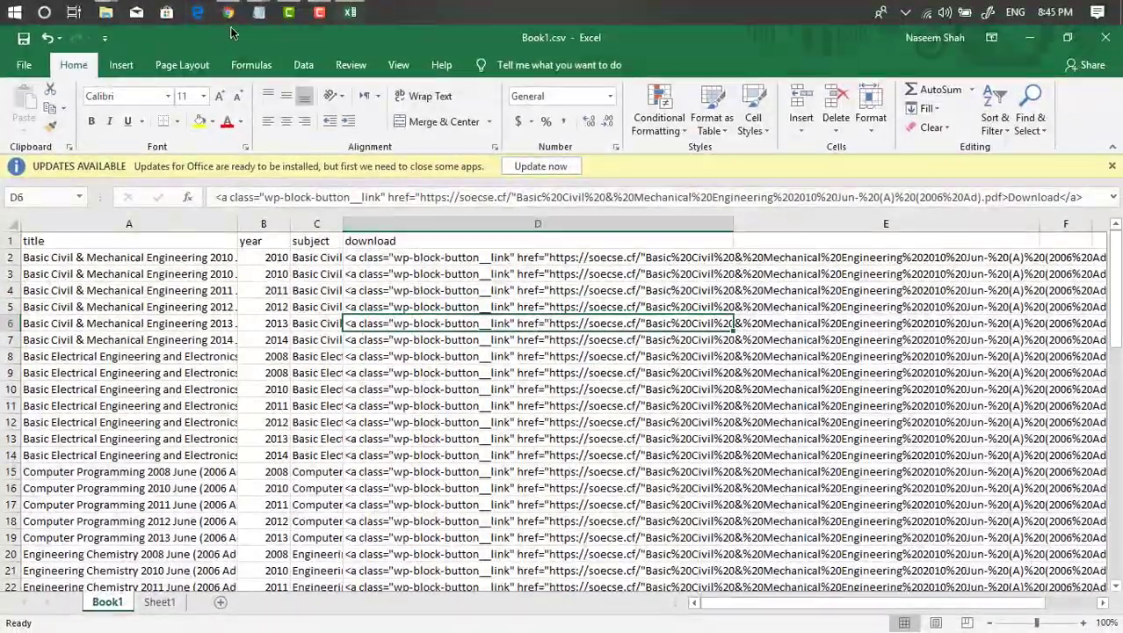
Switch to the TablePress admin in Chrome and choose Book1.csv from the Desktop's Library folder as the file to import.
left_click(229, 12)
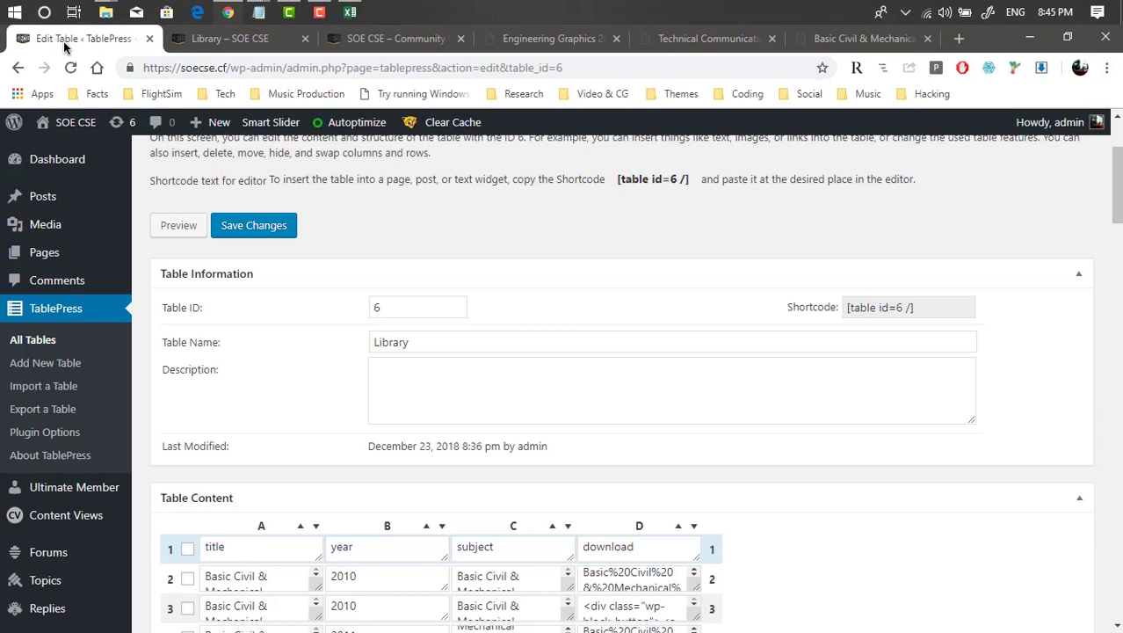
left_click(88, 39)
scroll(652, 387, "up", 3)
left_click(435, 220)
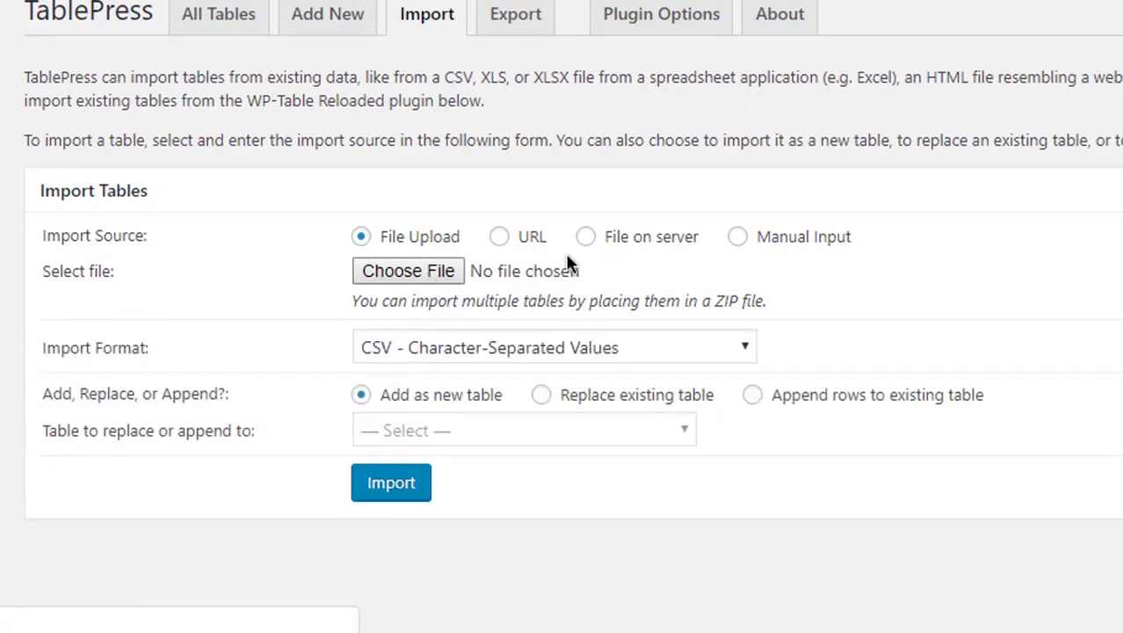
left_click(568, 262)
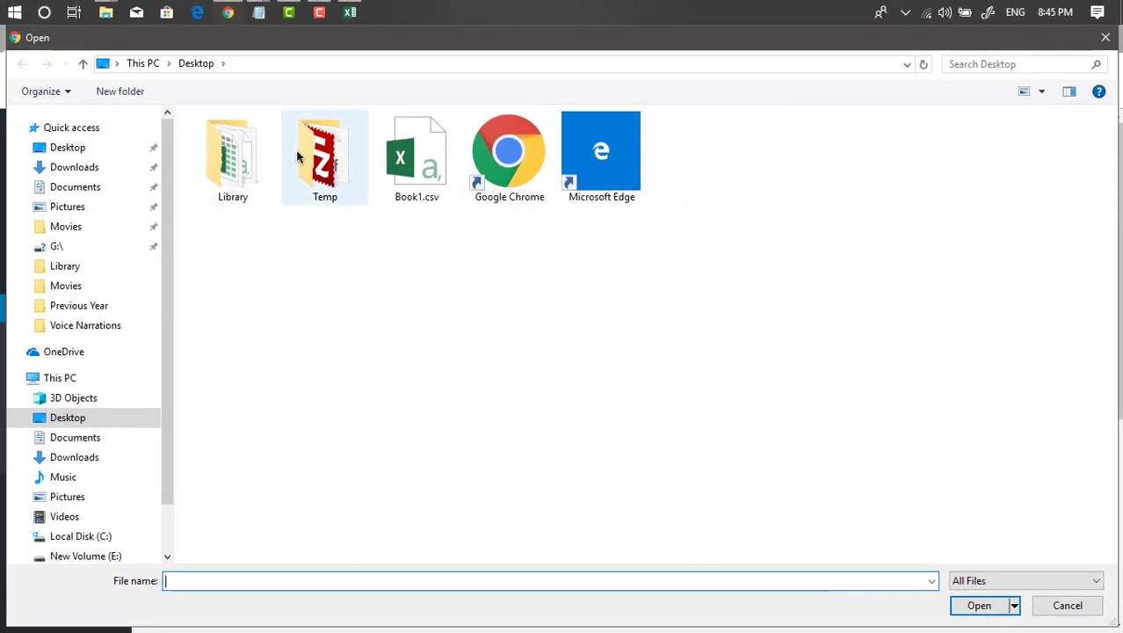
left_click(238, 158)
double_click(239, 162)
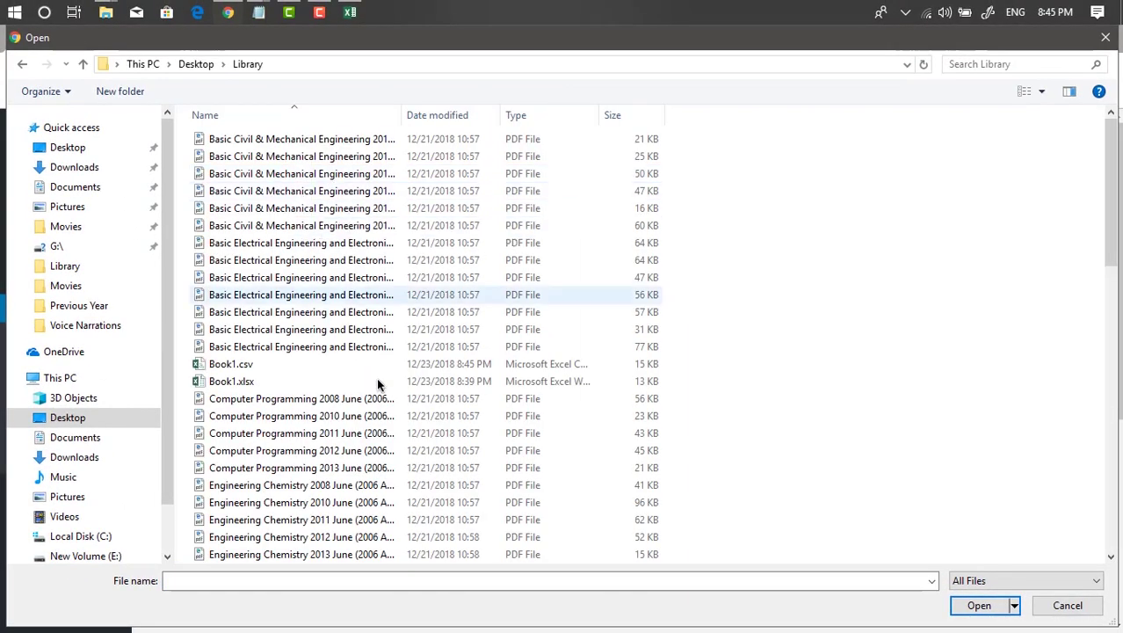
left_click(268, 364)
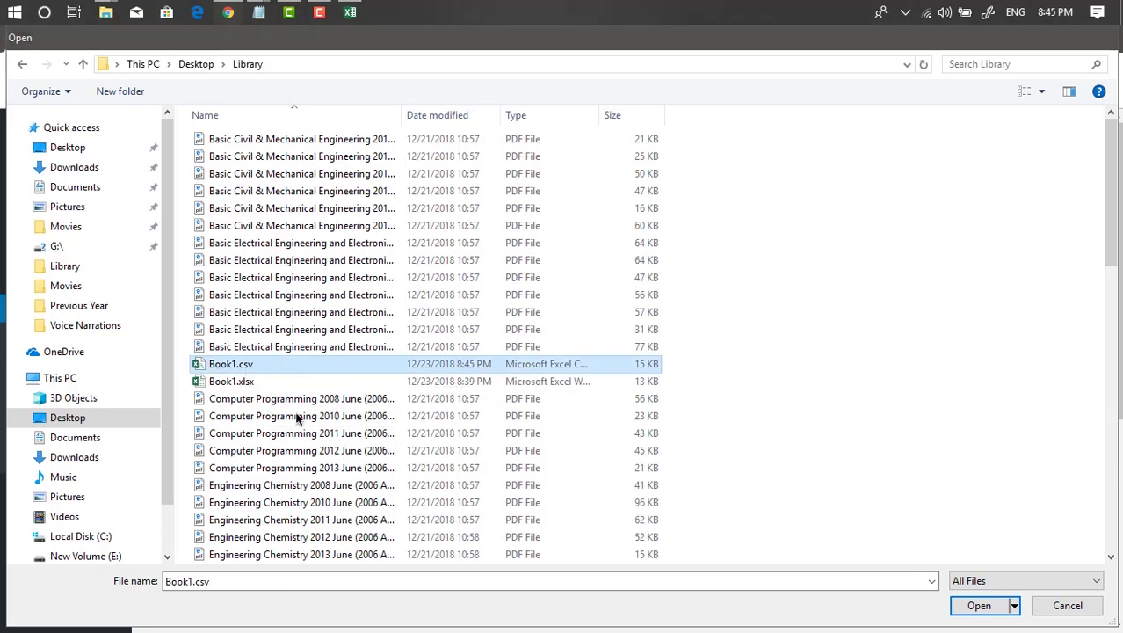
key("Return")
Import the CSV file as a replacement for the existing table "ID 6: Library".
scroll(617, 549, "down", 2)
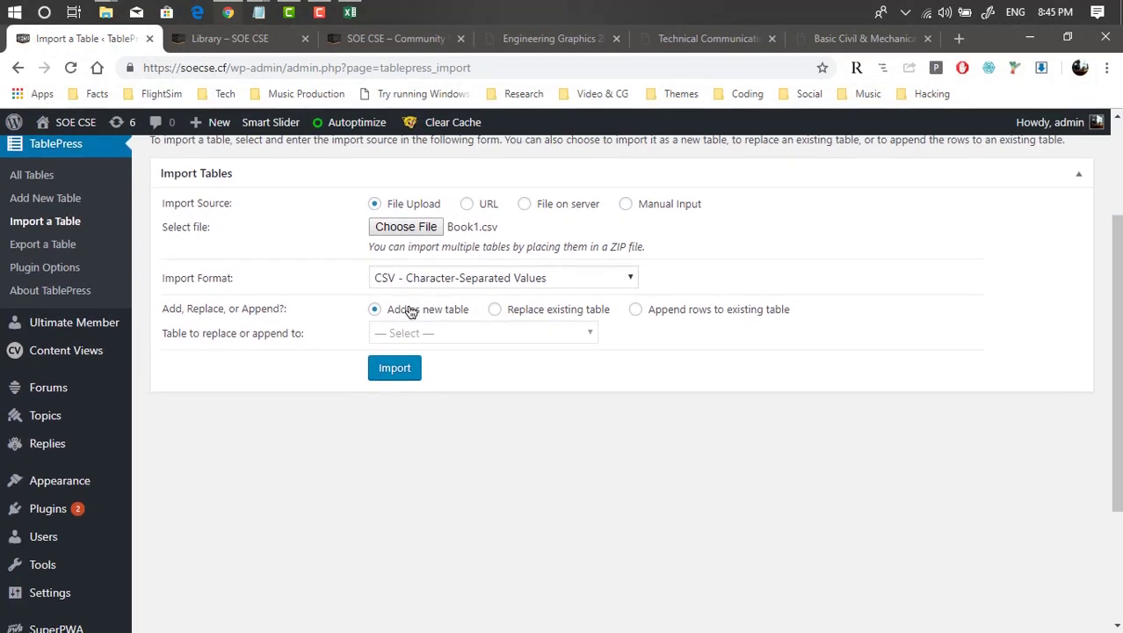
left_click(518, 310)
left_click(514, 335)
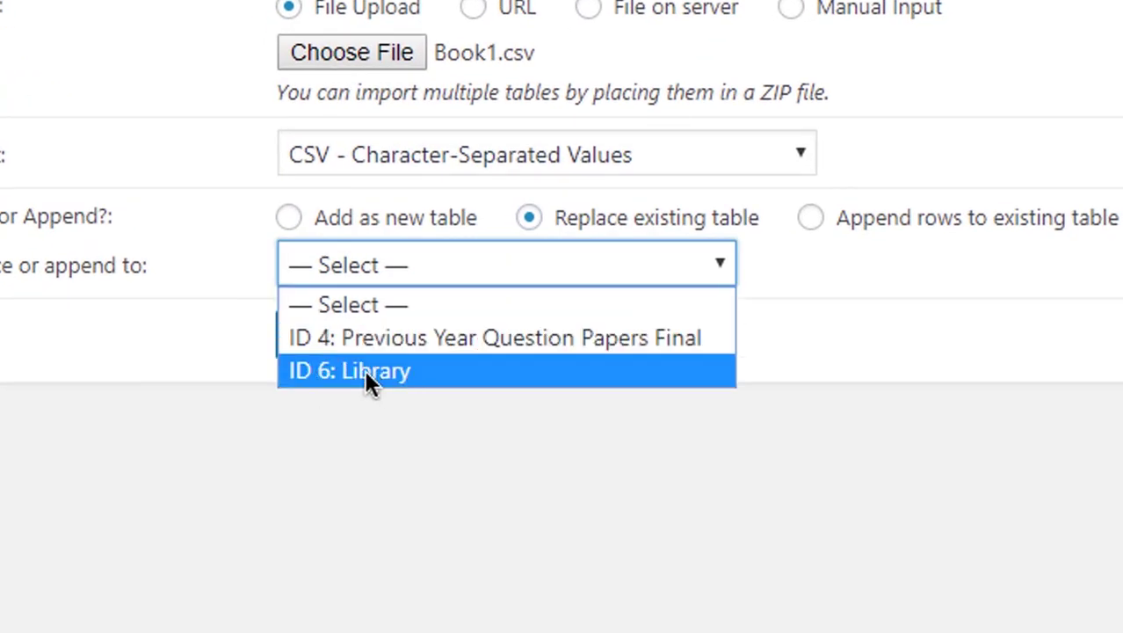
left_click(364, 369)
left_click(322, 335)
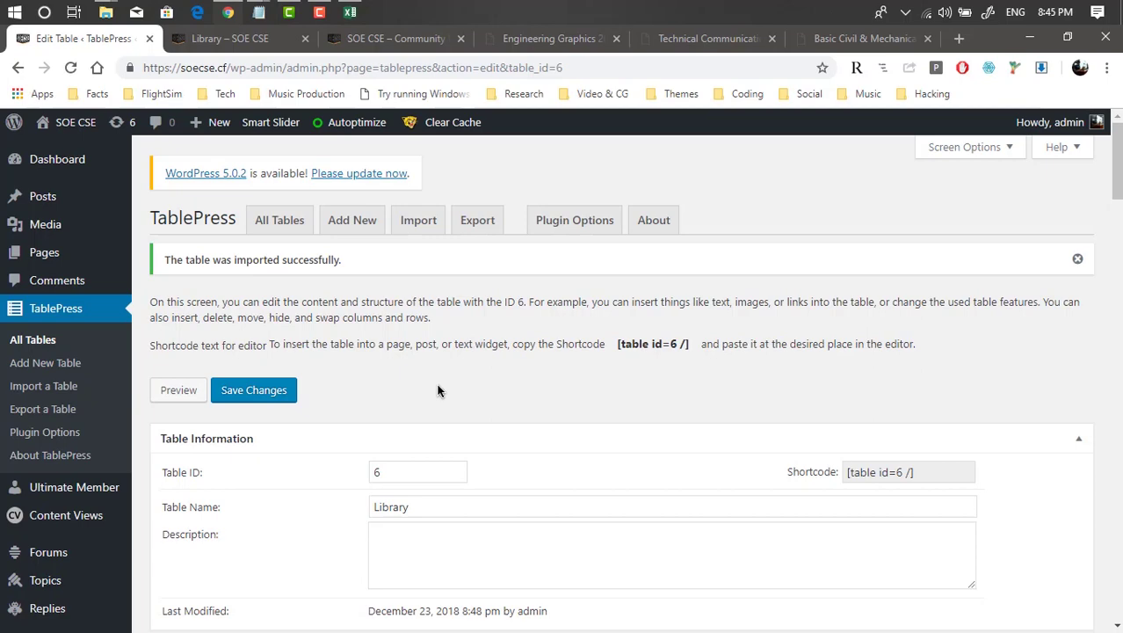
Examine the imported rows in the Library table's content, including the codes in the download column.
scroll(439, 390, "down", 7)
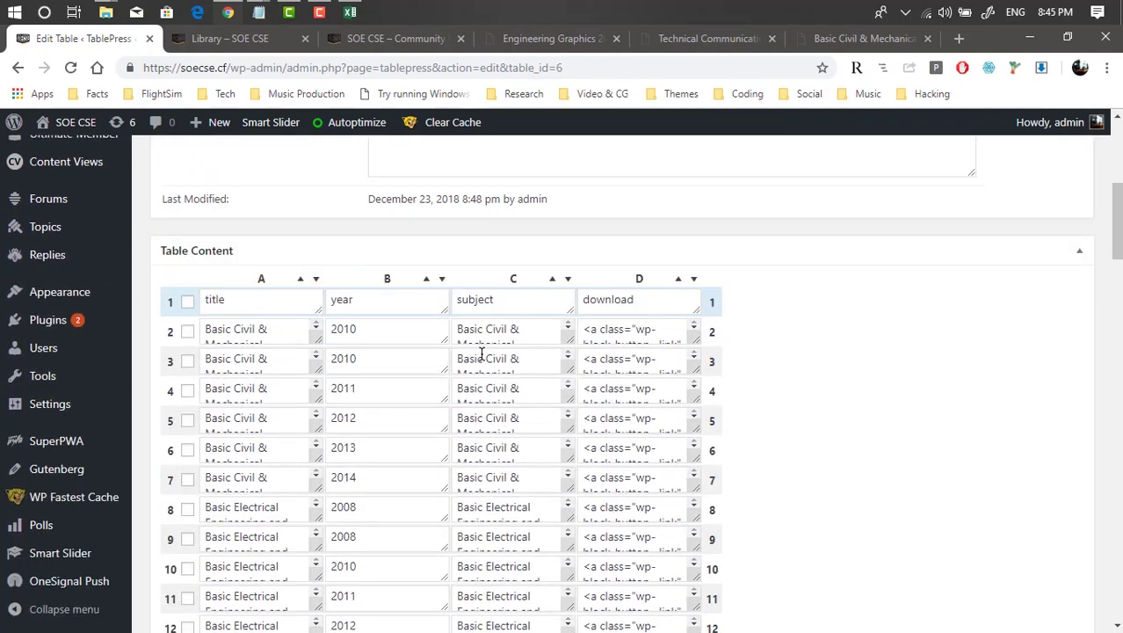
left_click_drag(461, 326, 681, 344)
left_click(537, 361)
left_click(855, 379)
scroll(855, 379, "up", 5)
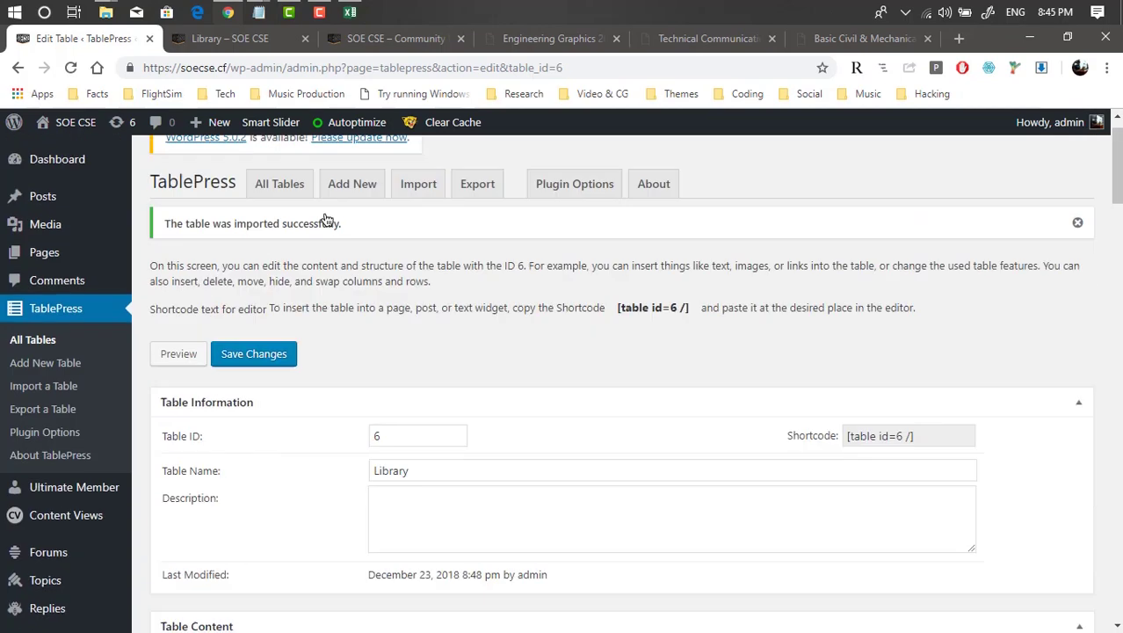
Reload the site's Library page and examine the download buttons in its table.
left_click(258, 38)
left_click(70, 68)
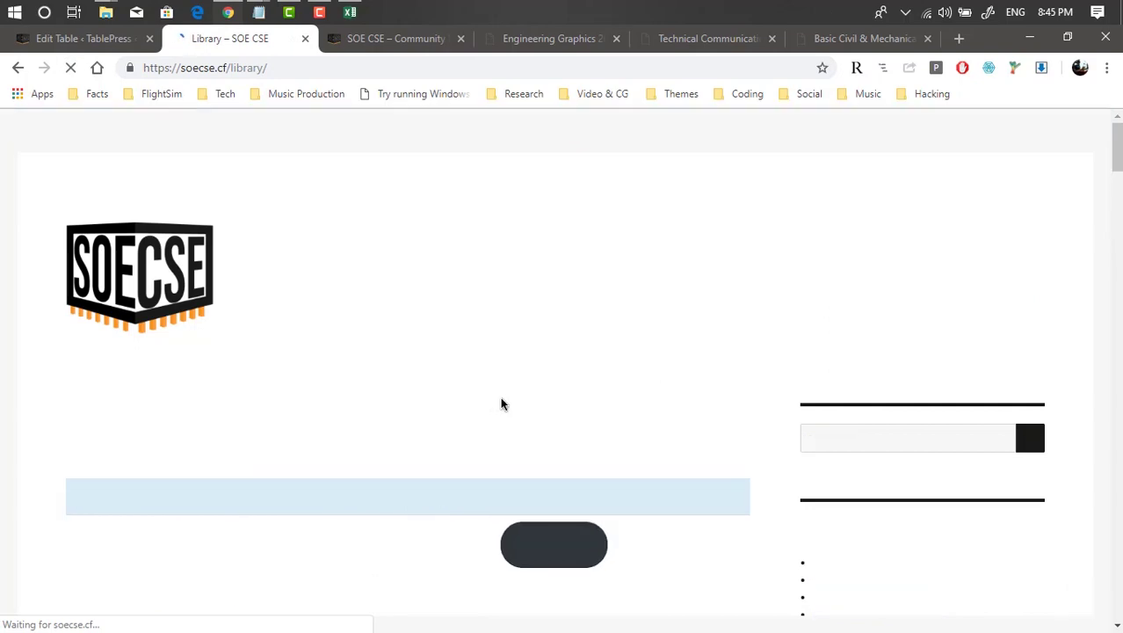
scroll(485, 487, "down", 2)
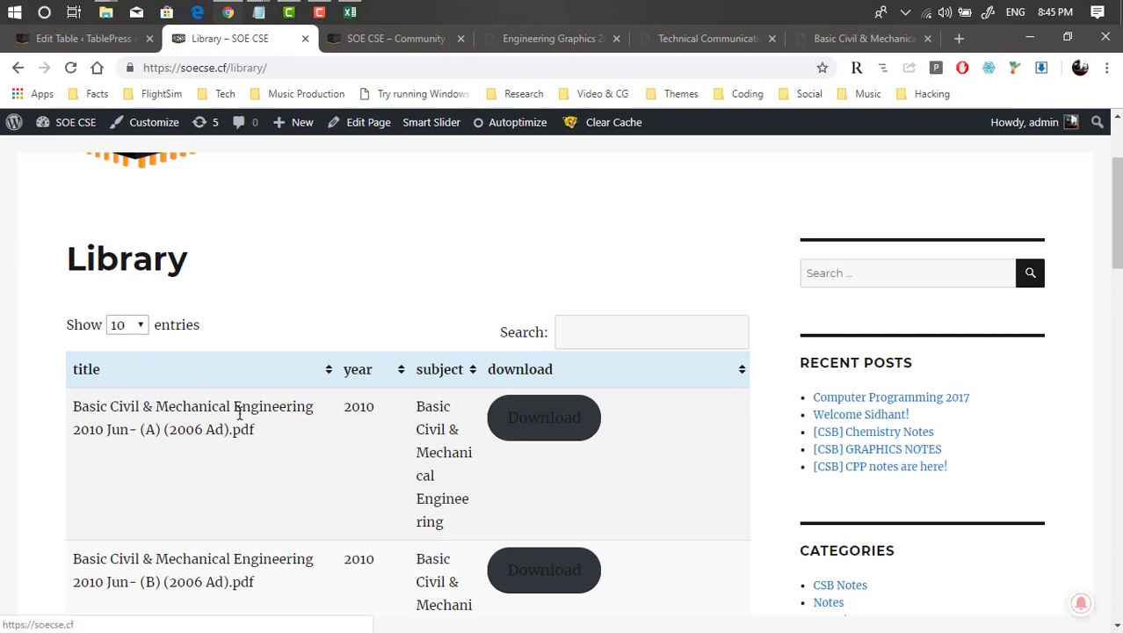
scroll(514, 427, "down", 2)
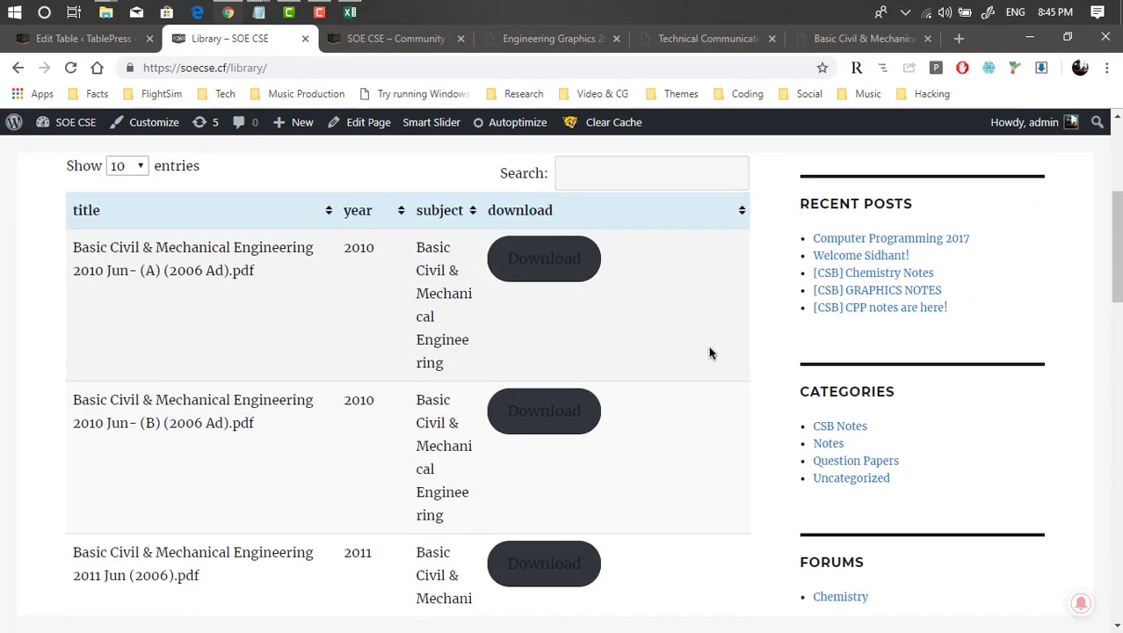
Search the Library page's table for 2010 and look through the matching question papers.
scroll(708, 347, "up", 2)
left_click(600, 322)
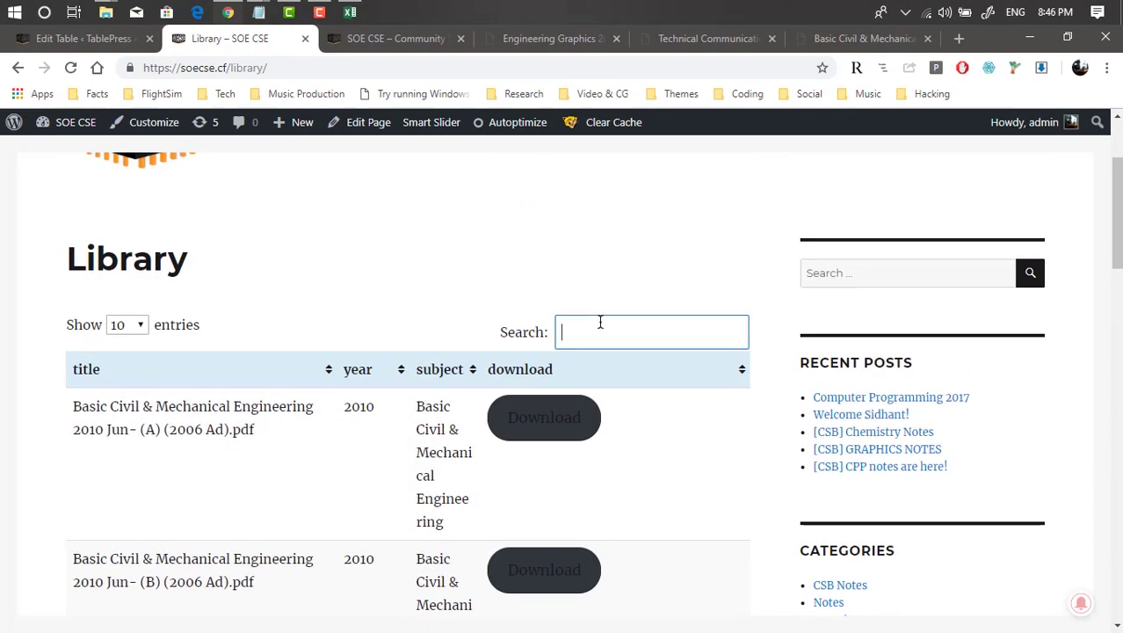
type("2010")
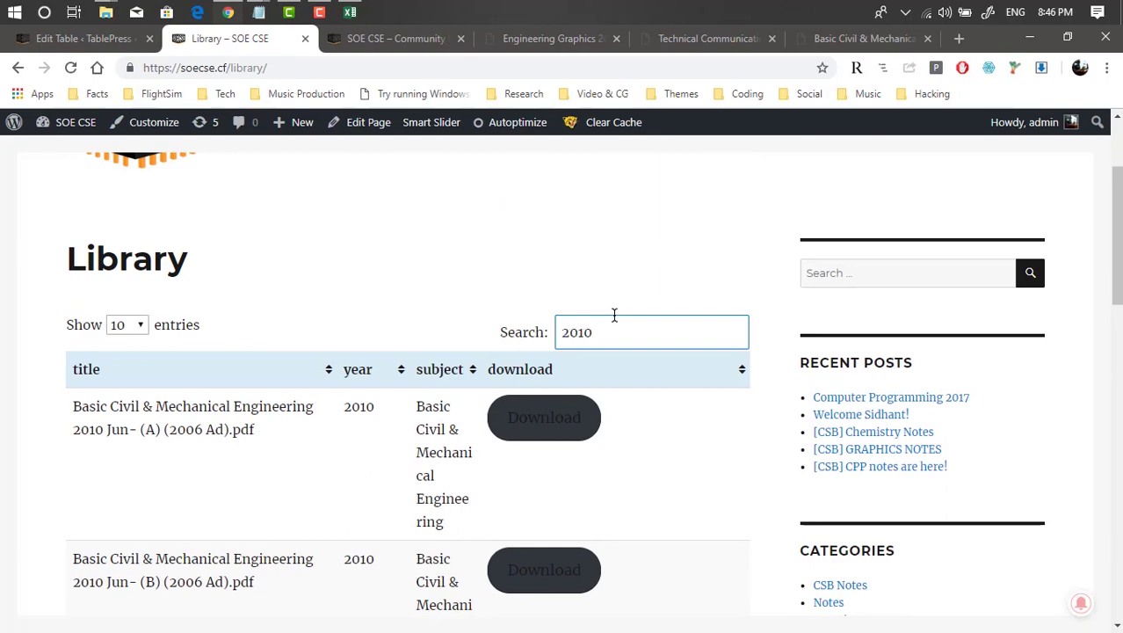
scroll(346, 451, "down", 7)
scroll(415, 315, "up", 4)
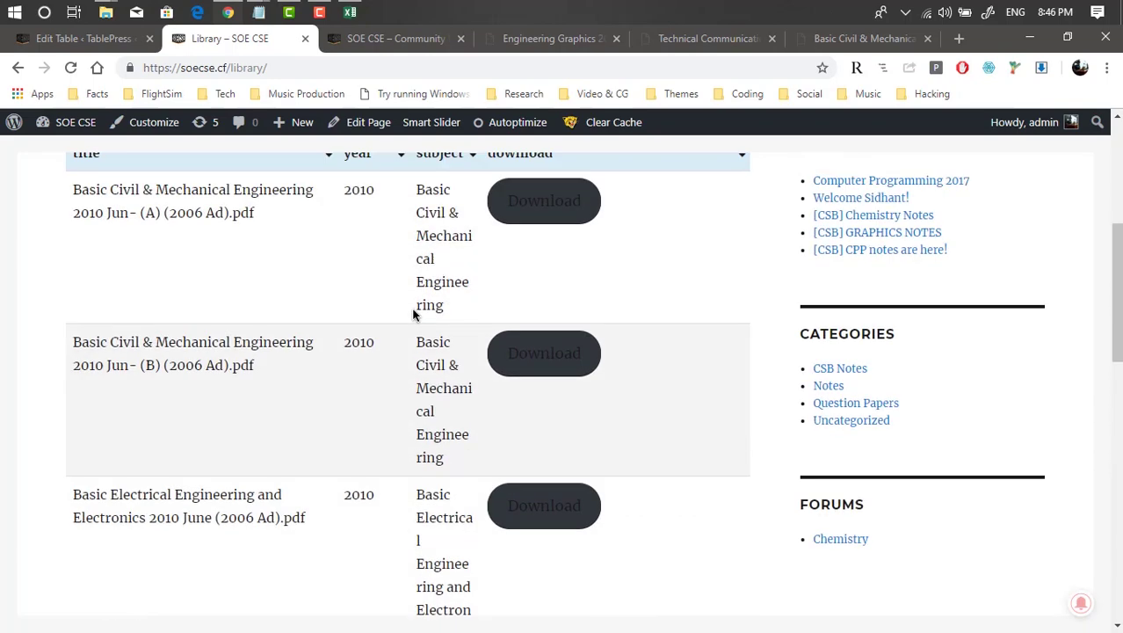
Search the Library page's table for 2008 and look through the matching question papers.
scroll(412, 314, "up", 3)
key("BackSpace")
key("BackSpace")
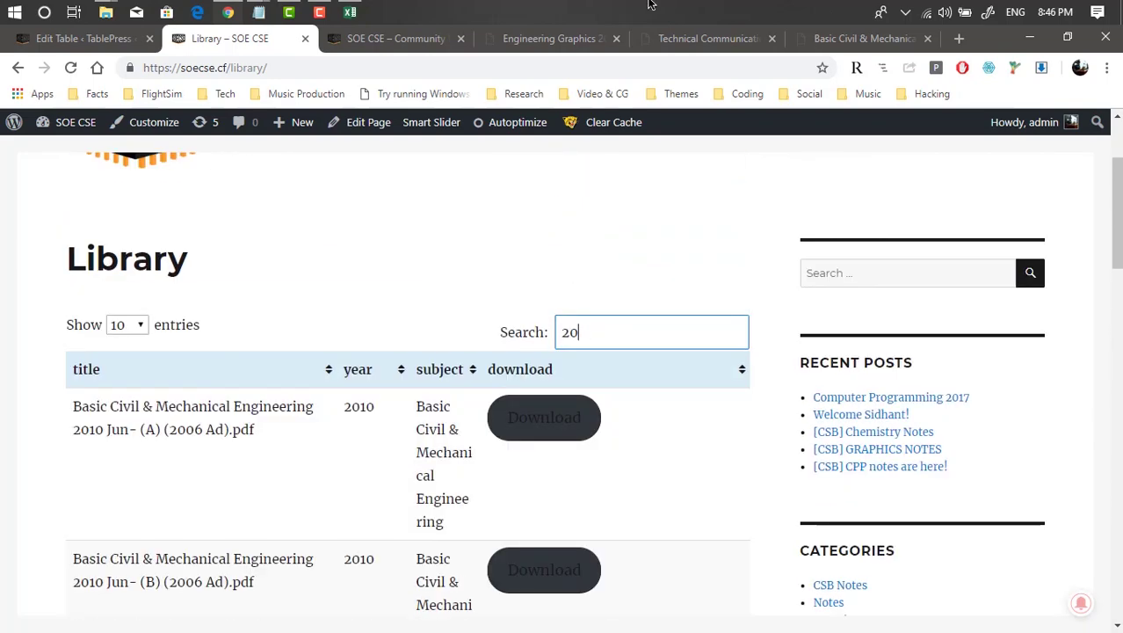
type("088")
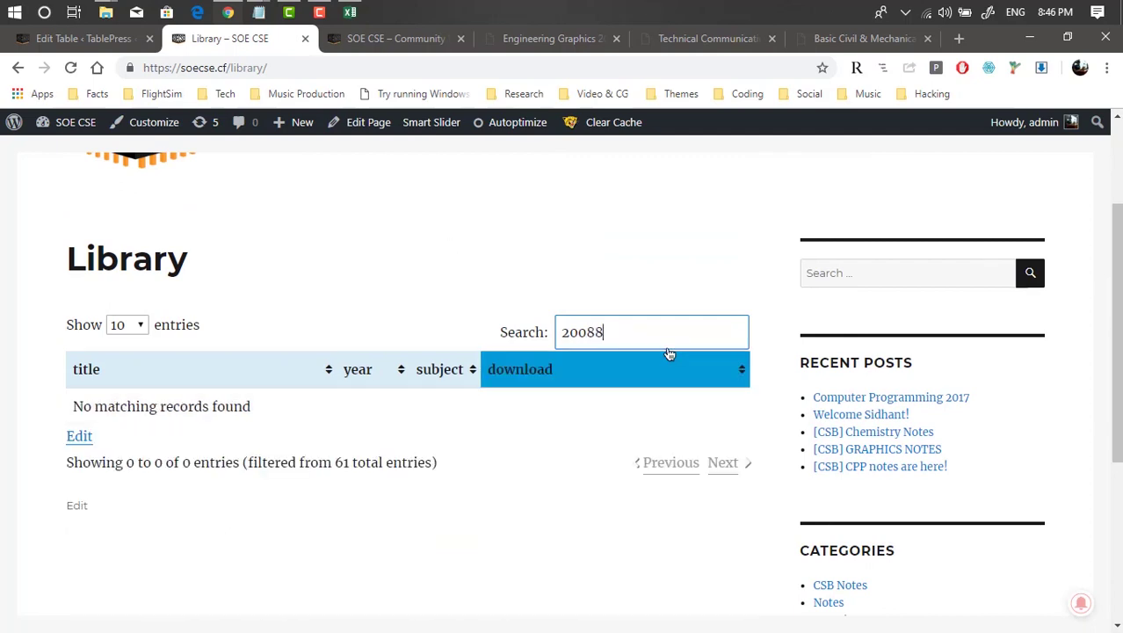
key("BackSpace")
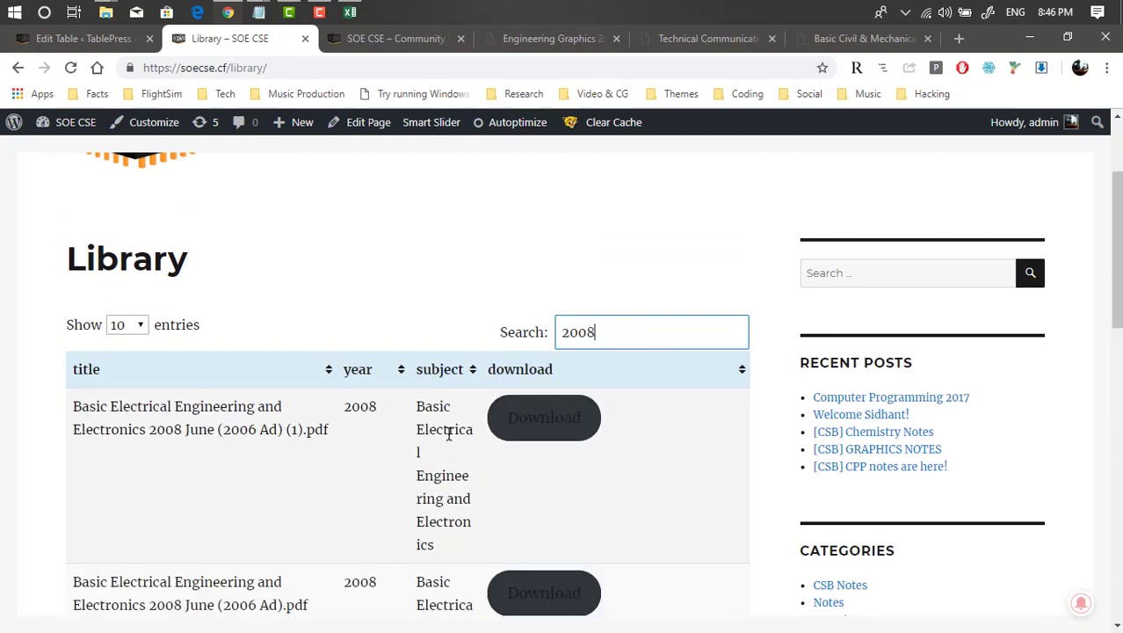
scroll(413, 377, "down", 2)
scroll(389, 457, "down", 4)
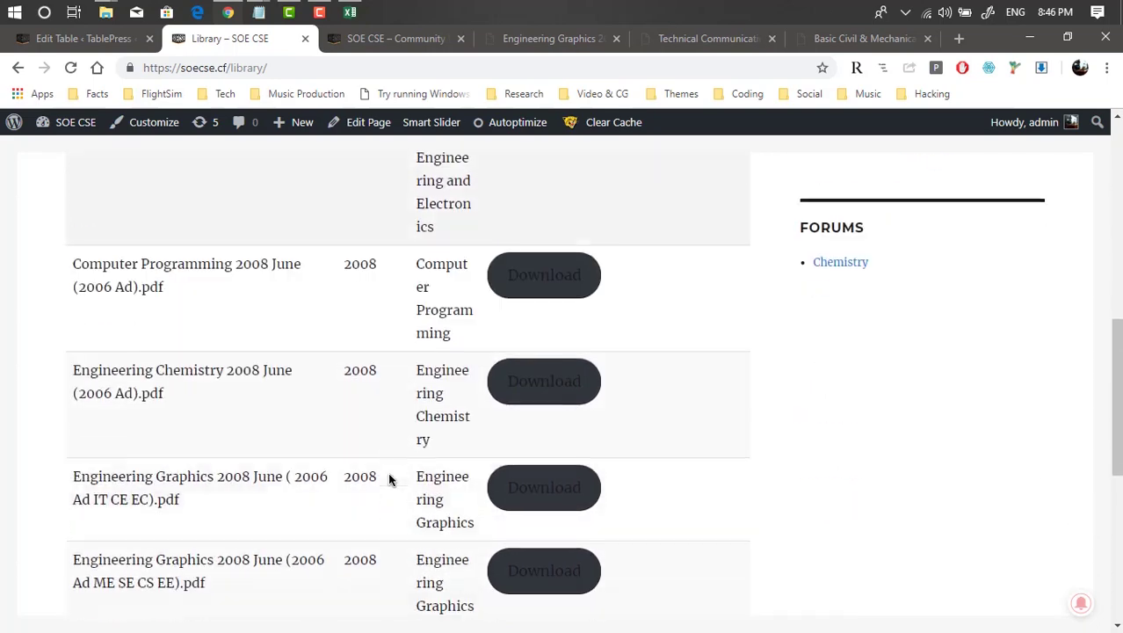
scroll(388, 472, "up", 5)
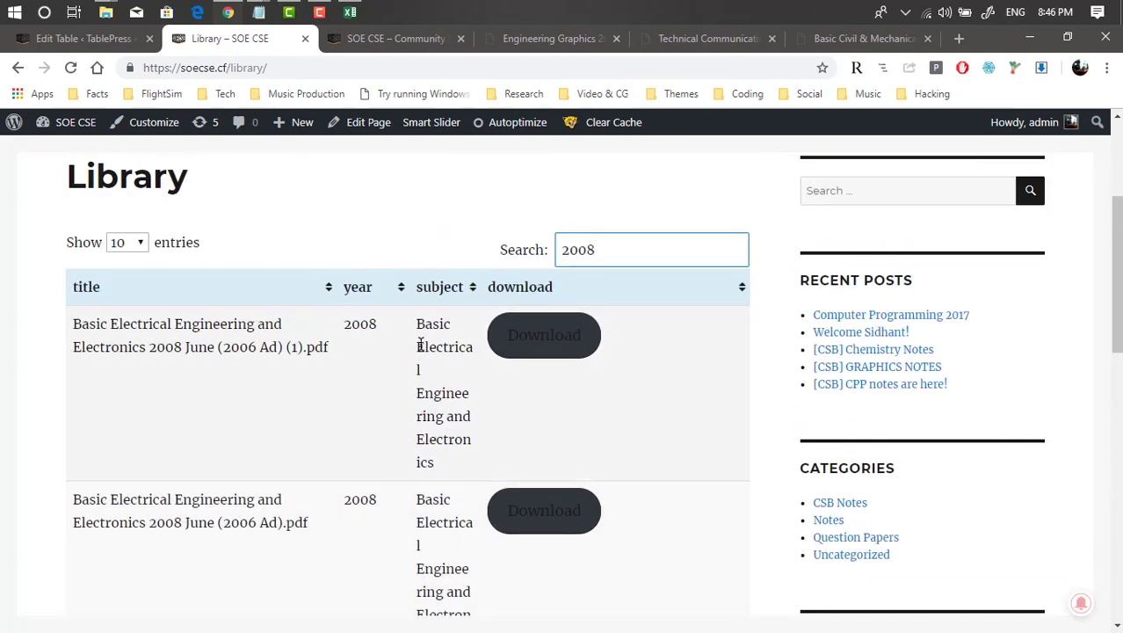
scroll(435, 372, "up", 3)
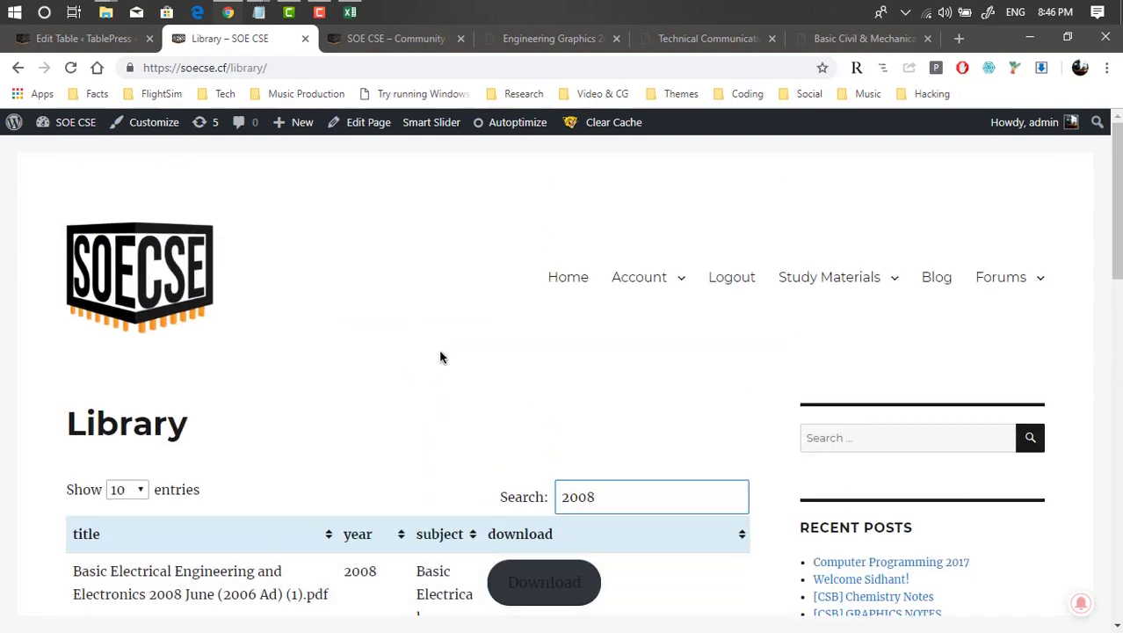
scroll(441, 357, "down", 2)
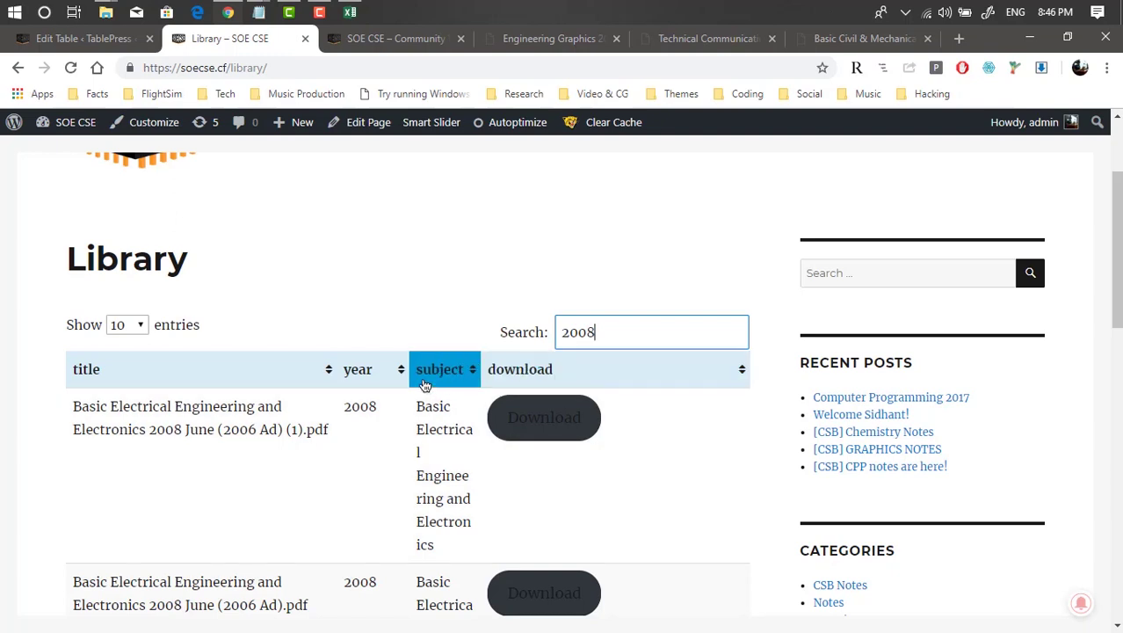
Open the TablePress Extensions page at tablepress.org/extensions/ in a new browser tab.
left_click(959, 39)
type("tablepress.org/extensions/")
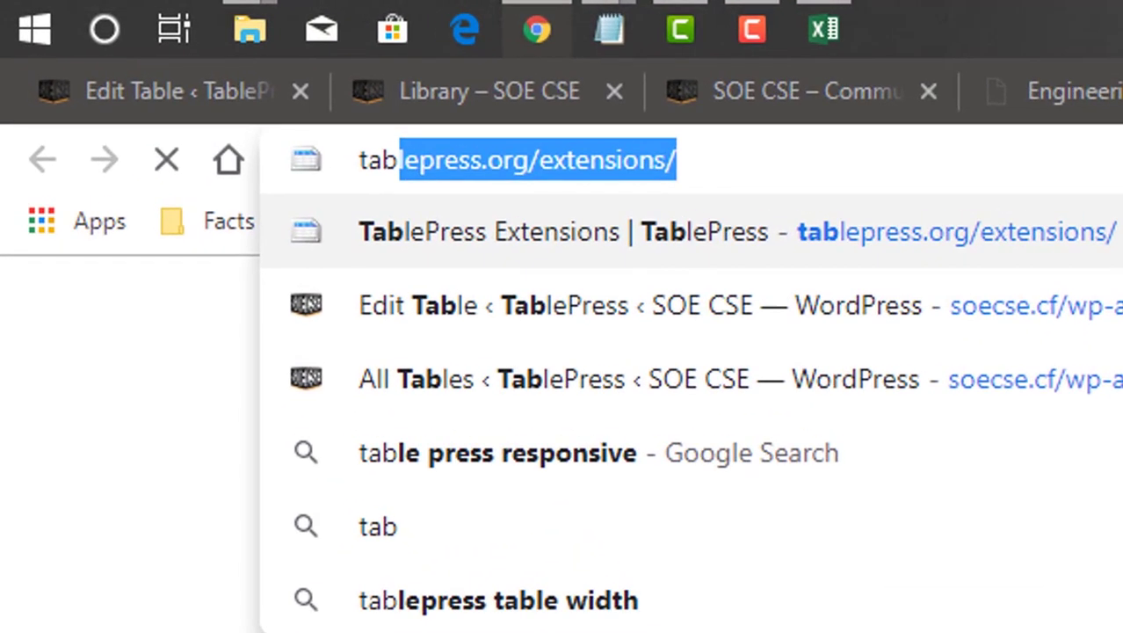
key("Return")
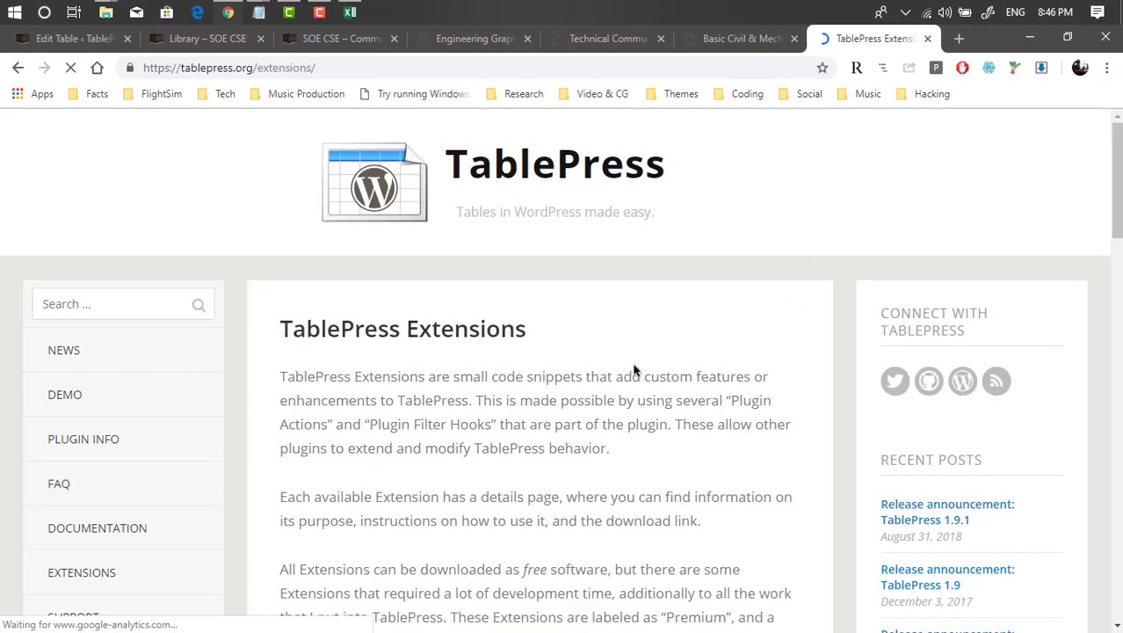
scroll(267, 386, "down", 3)
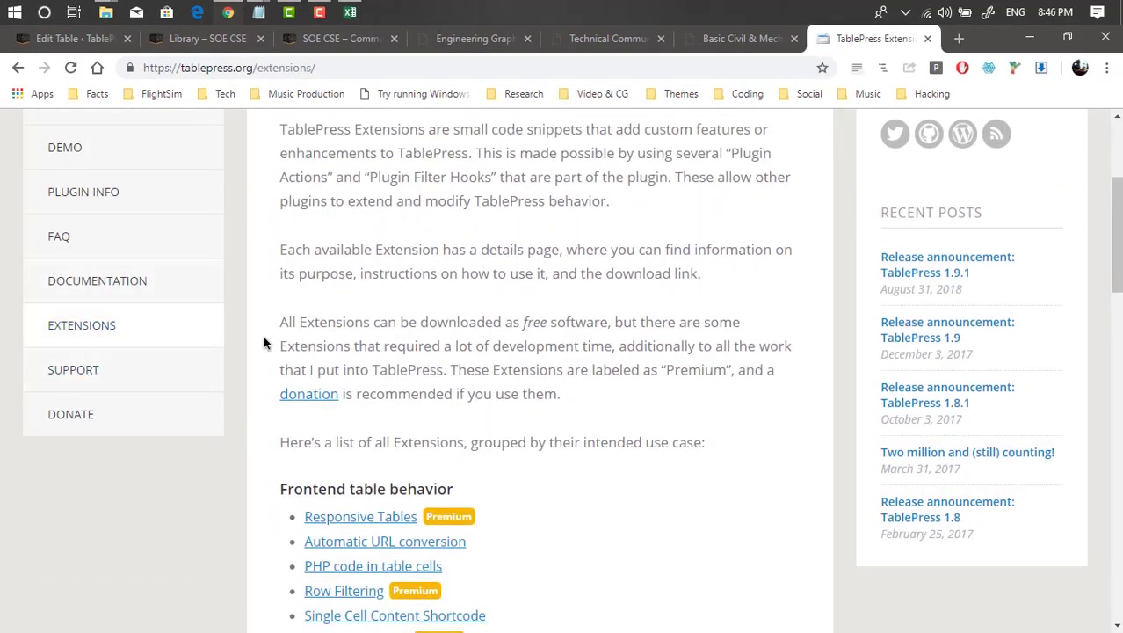
left_click(81, 337)
Open the DataTables ColumnFilterWidgets extension from the extensions list and download its version 1.7 zip file.
scroll(458, 321, "down", 3)
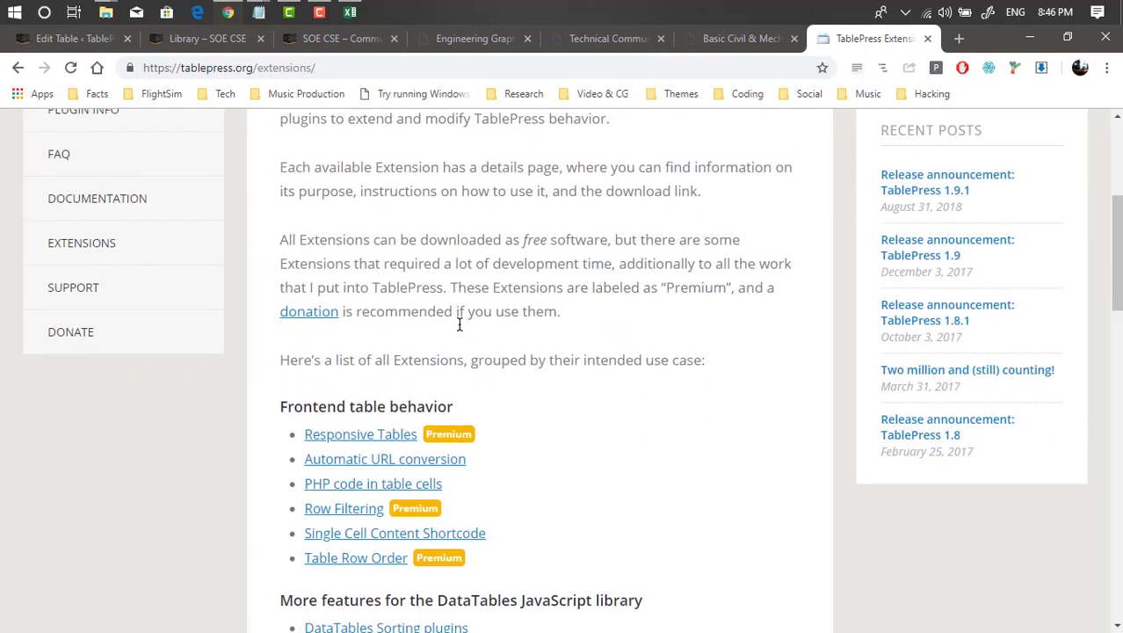
scroll(503, 367, "down", 1)
scroll(344, 346, "down", 1)
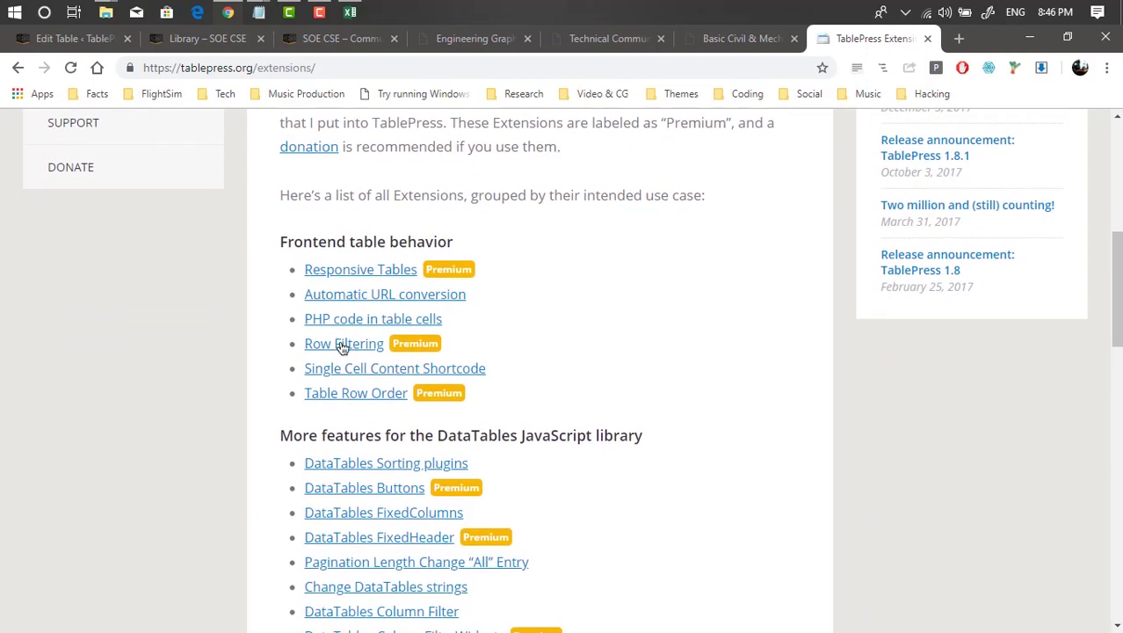
scroll(494, 368, "down", 2)
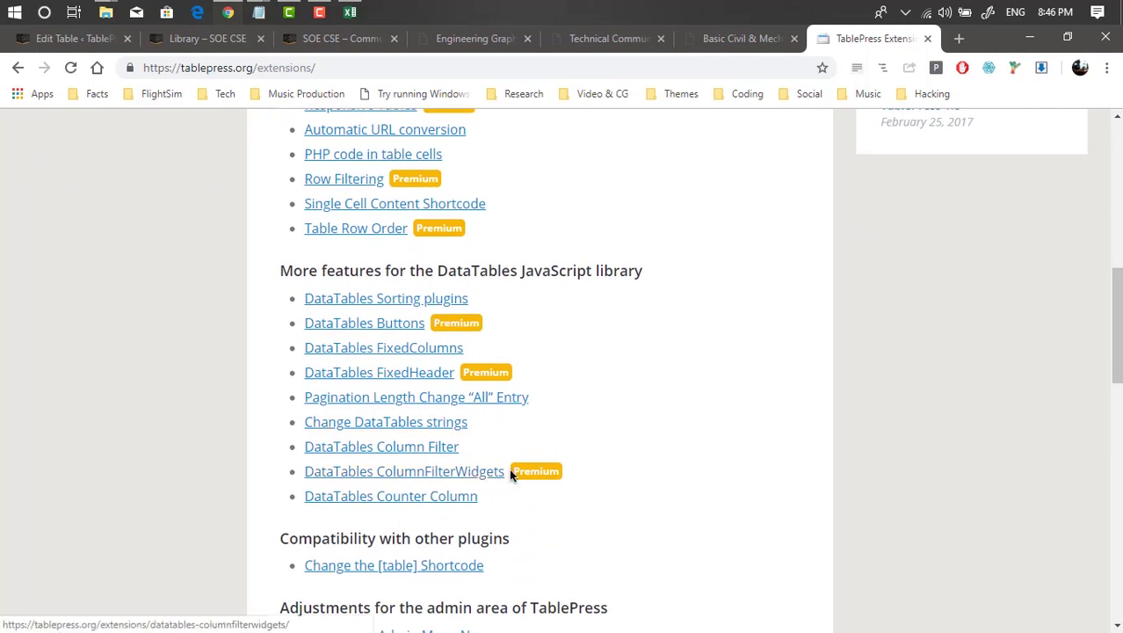
left_click(482, 473)
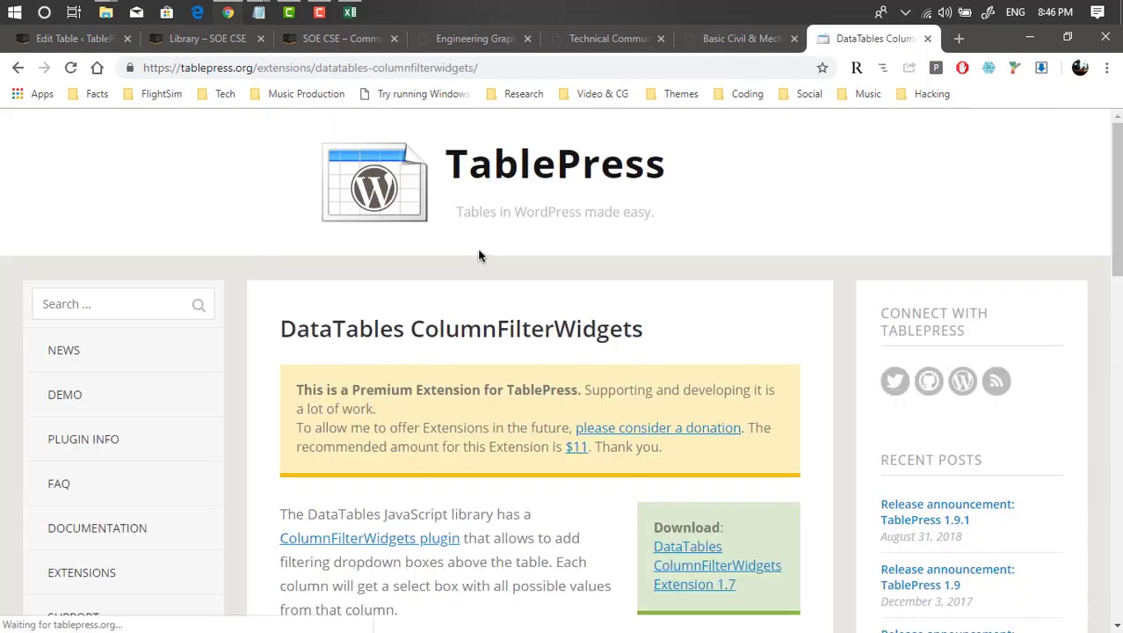
scroll(602, 370, "down", 4)
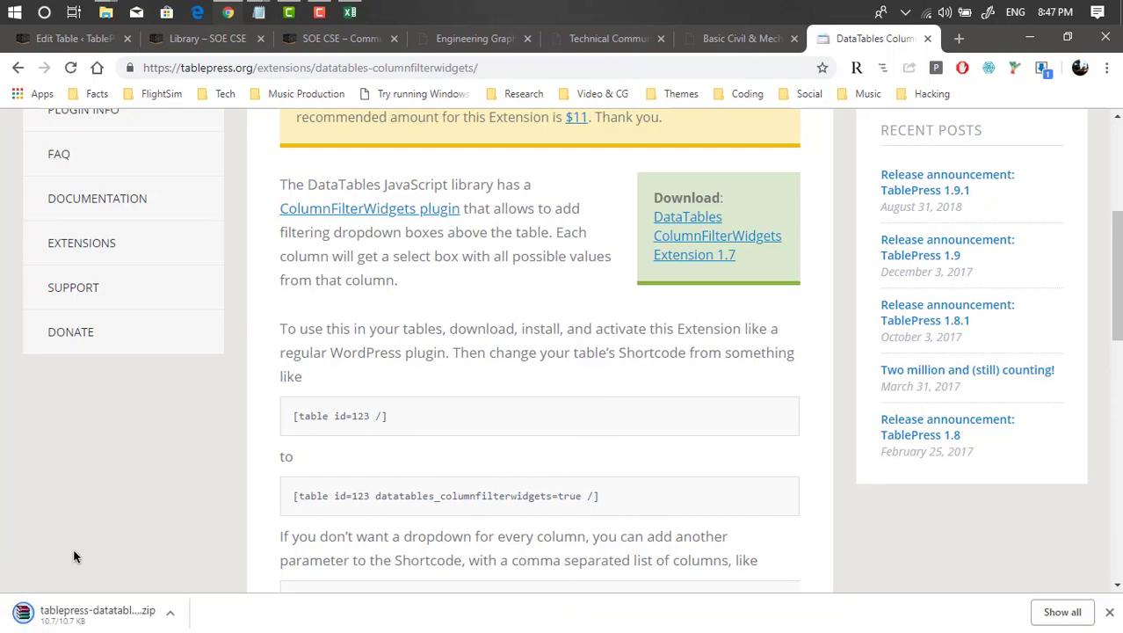
scroll(62, 333, "up", 4)
Switch to the WordPress admin and open the plugin upload form for adding a new plugin.
left_click(74, 35)
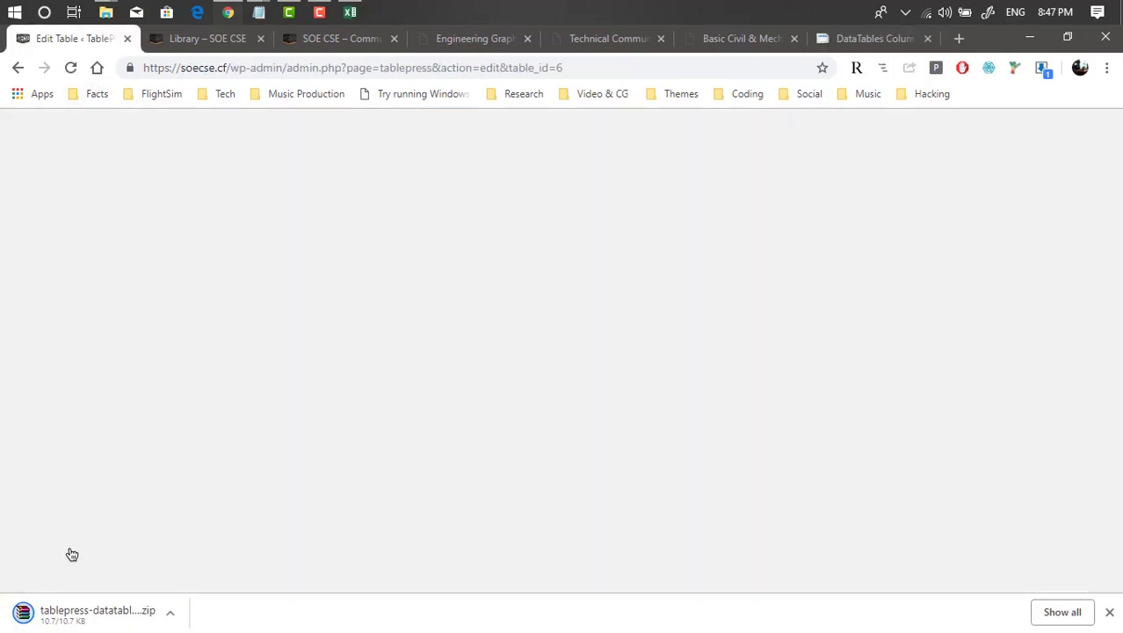
scroll(71, 293, "down", 4)
scroll(264, 352, "up", 4)
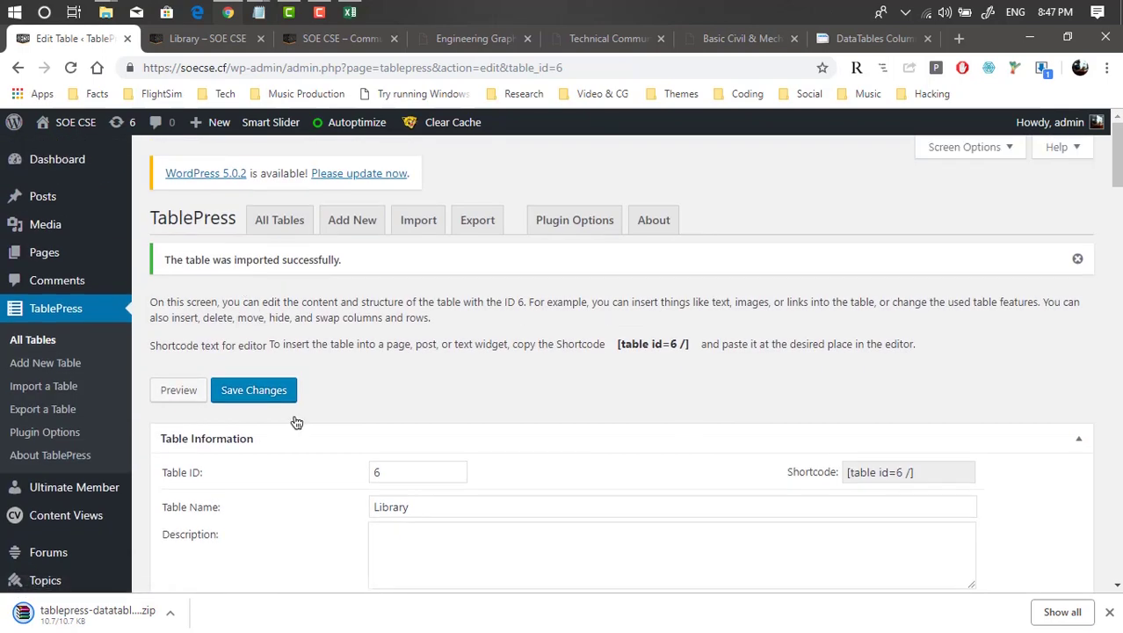
scroll(35, 440, "down", 5)
left_click(49, 363)
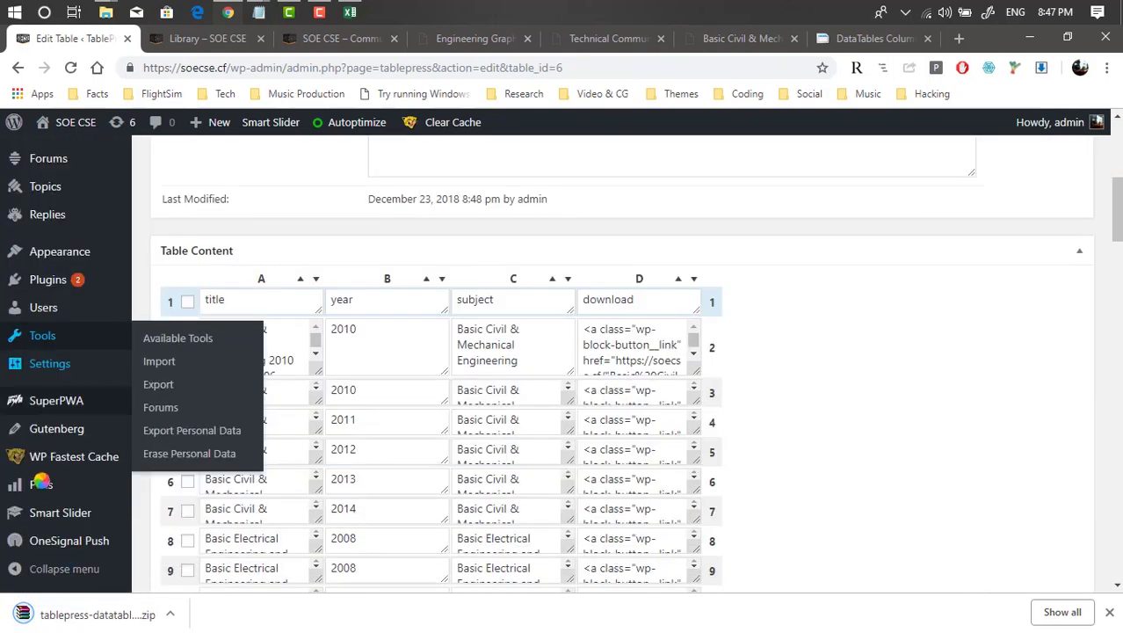
mouse_move(51, 290)
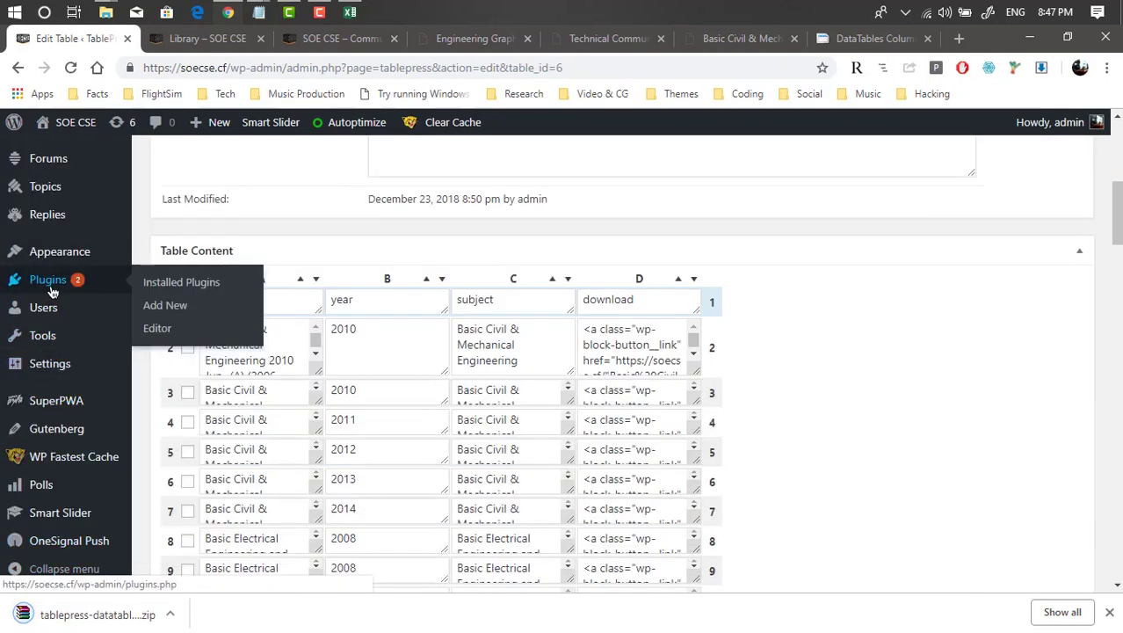
left_click(156, 305)
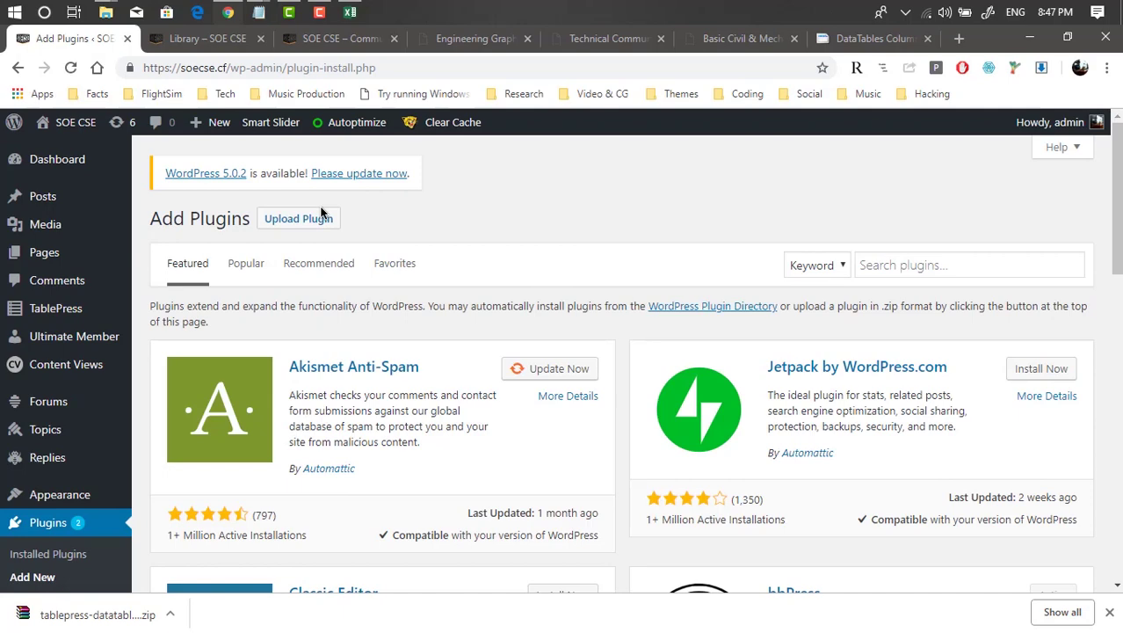
left_click(298, 219)
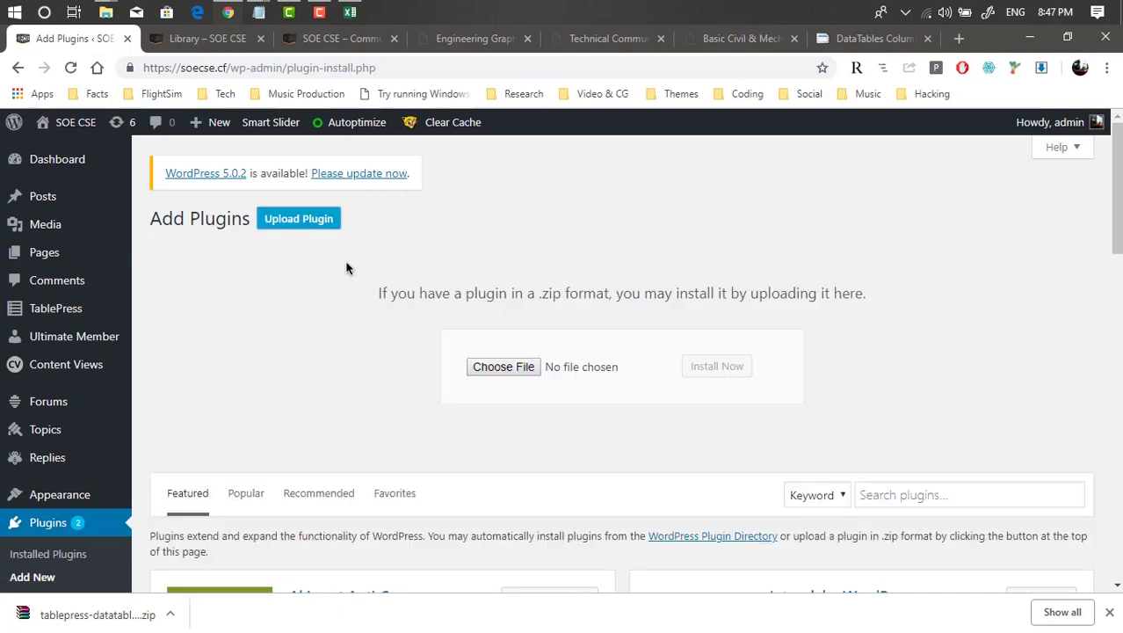
Try to choose tablepress-datatables-column-filter-widgets (1).zip from Downloads as the plugin file to upload.
left_click(502, 369)
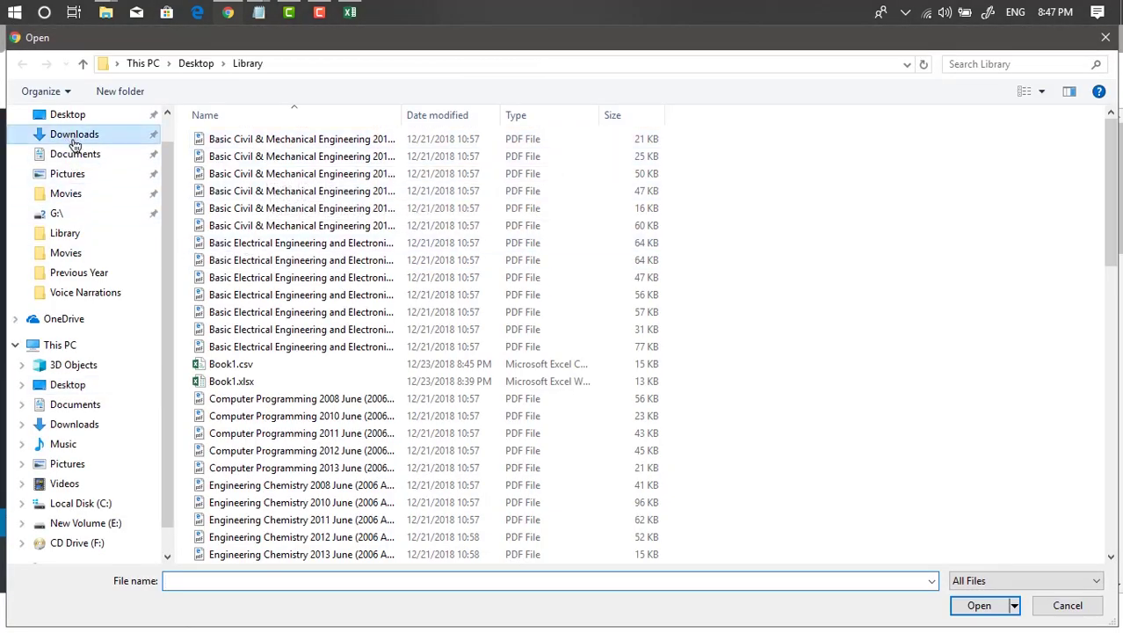
left_click(75, 136)
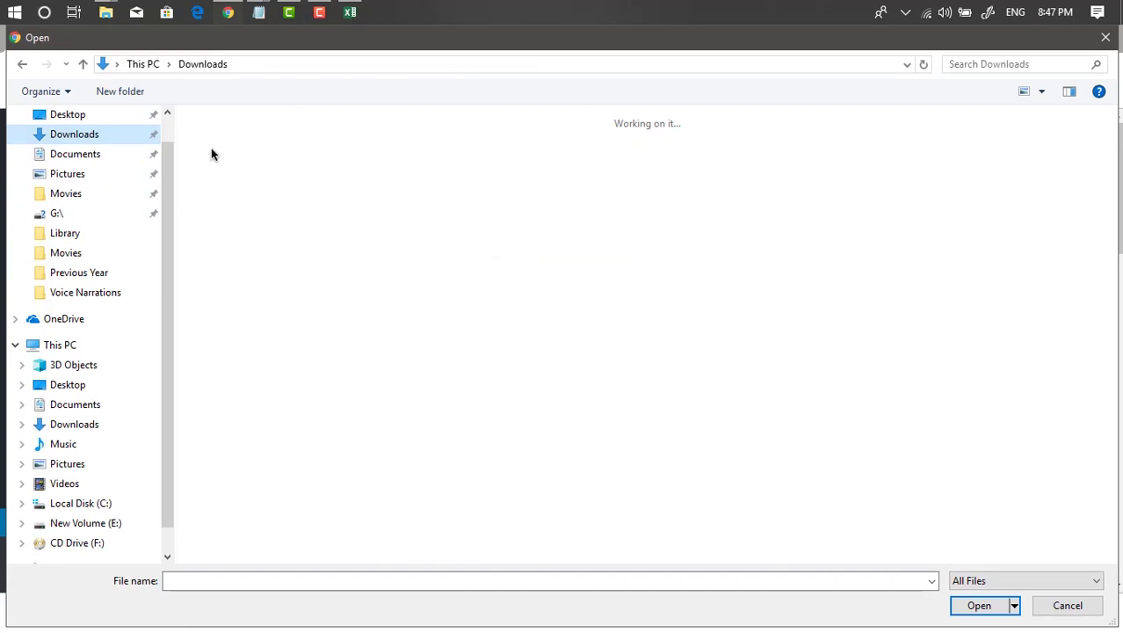
left_click(348, 314)
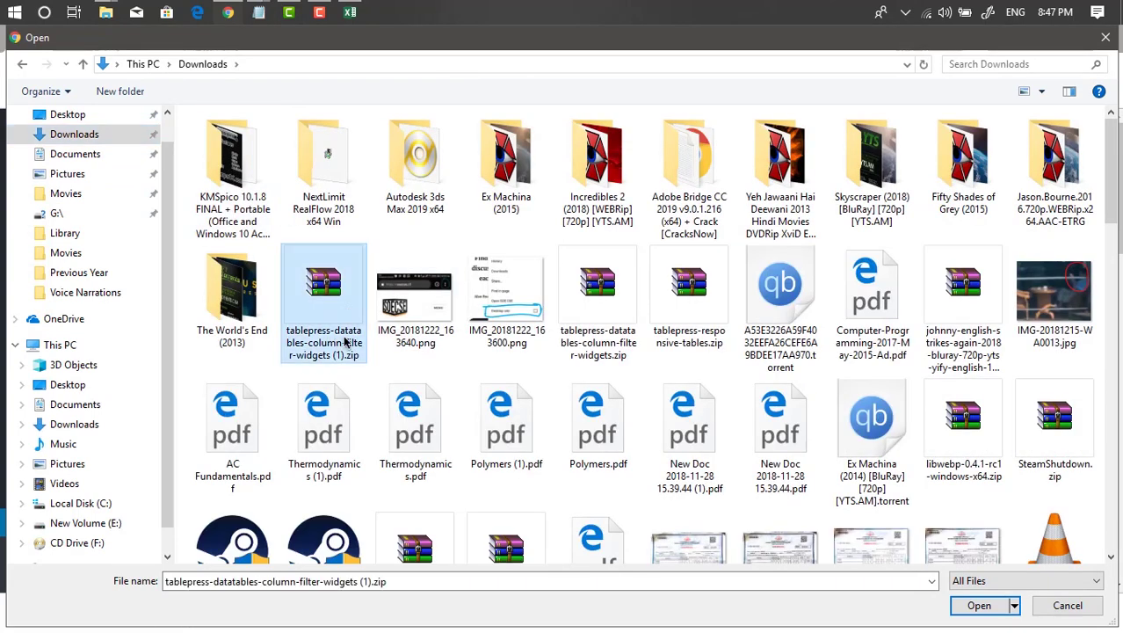
left_click(1106, 38)
scroll(158, 308, "down", 5)
scroll(155, 312, "up", 5)
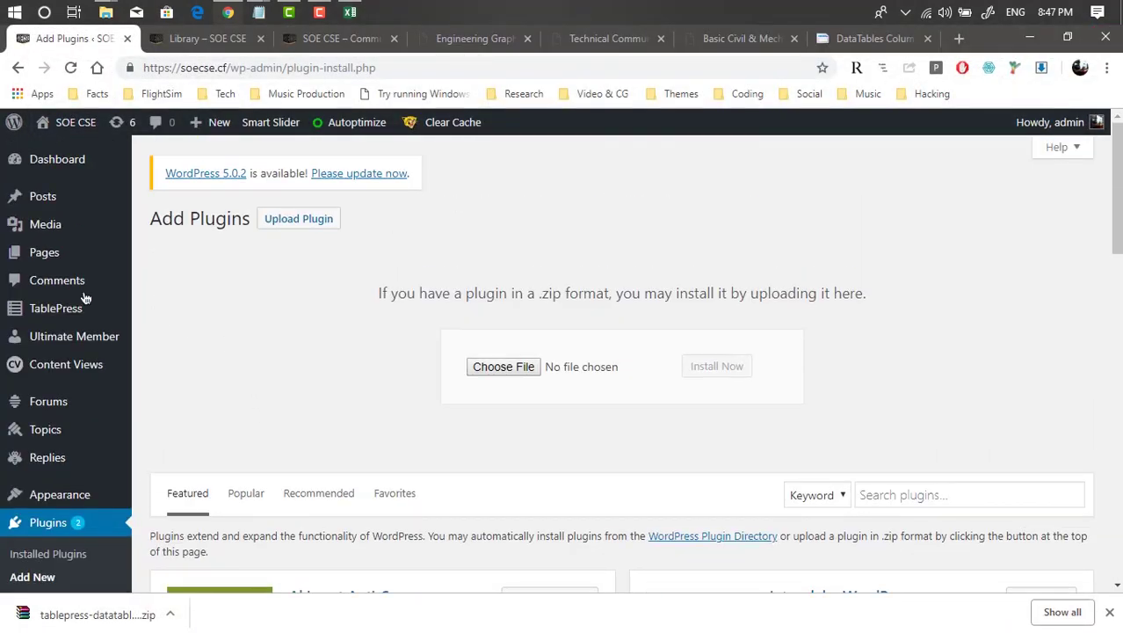
mouse_move(51, 304)
Return to the site's Library page and open it in the page editor.
left_click(202, 37)
scroll(400, 343, "down", 4)
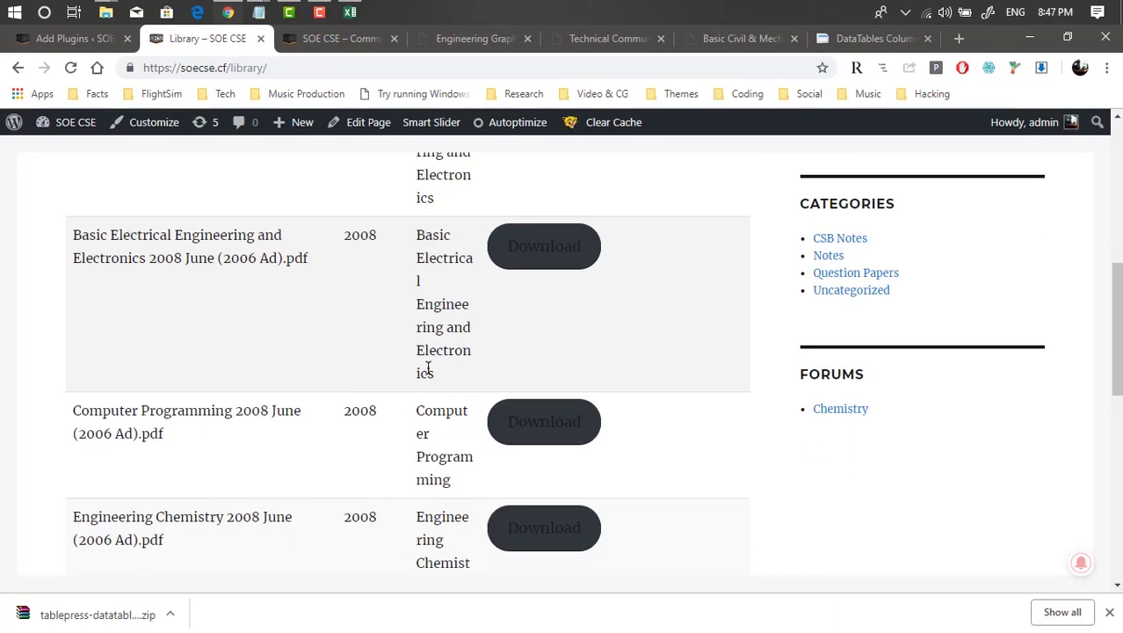
scroll(308, 410, "up", 5)
scroll(155, 345, "down", 1)
scroll(154, 222, "up", 2)
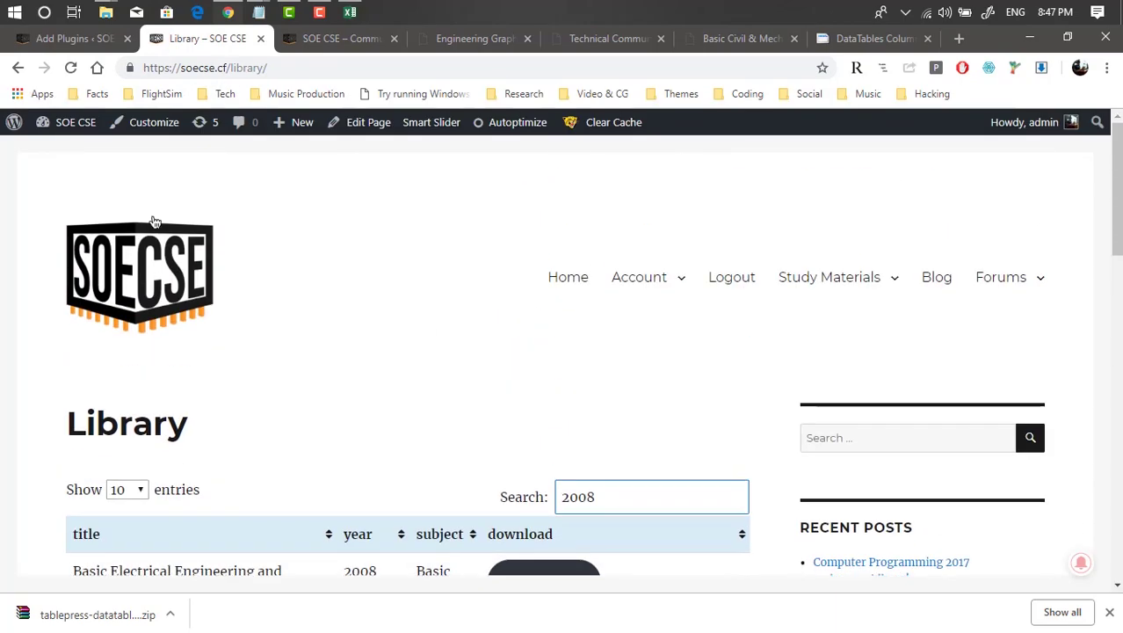
left_click(347, 128)
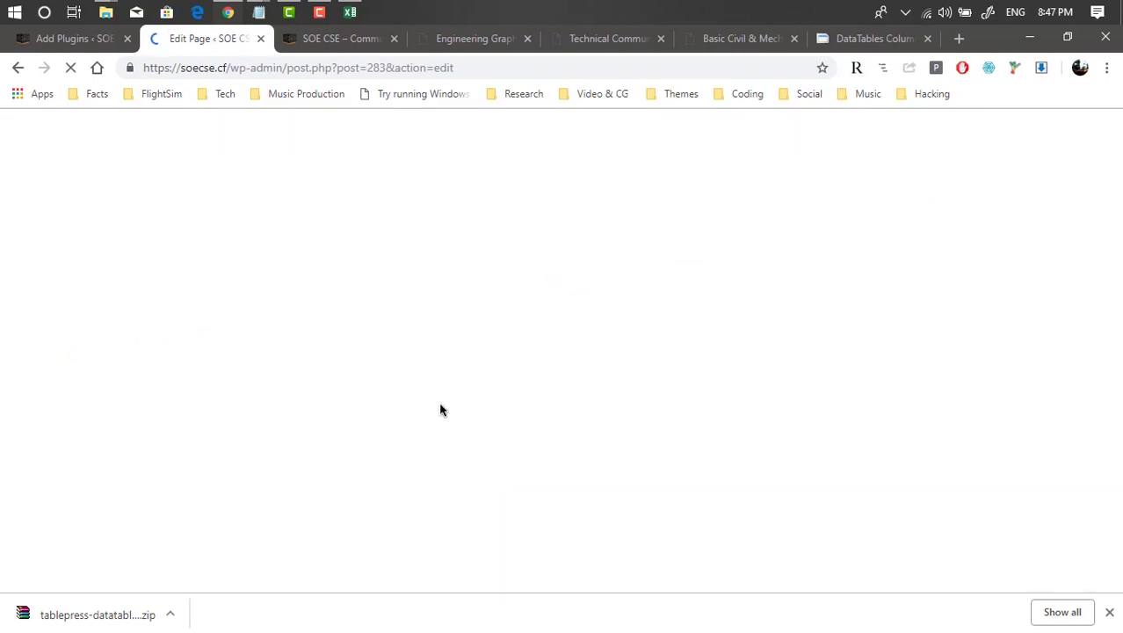
Copy the parameter datatables_columnfilterwidgets=true from the example shortcode on the ColumnFilterWidgets extension page.
left_click(870, 38)
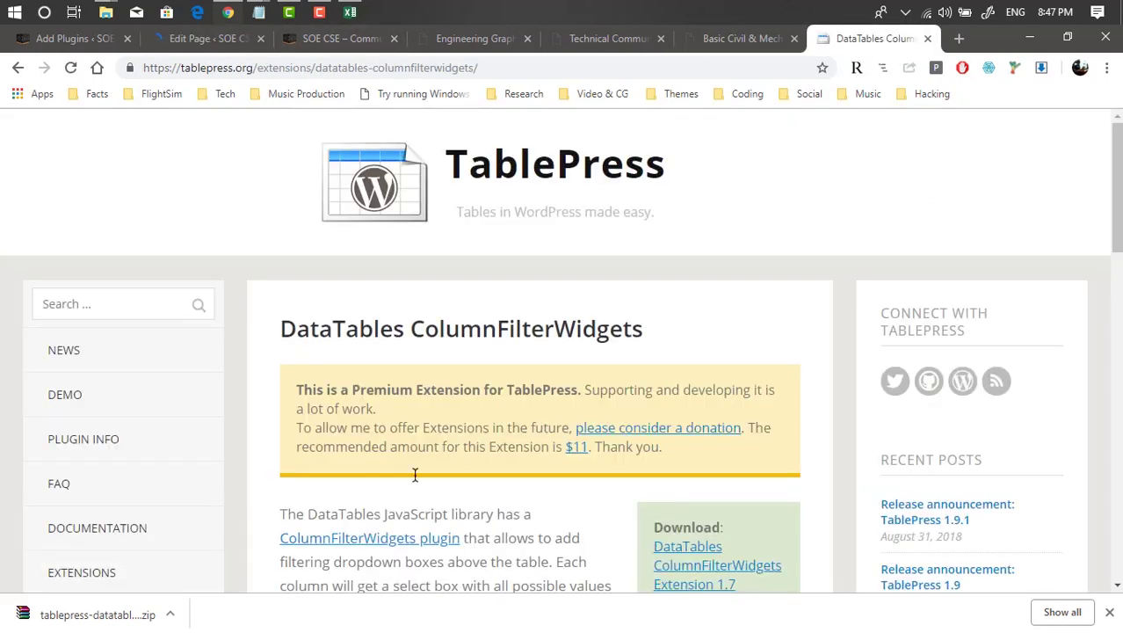
scroll(317, 434, "down", 6)
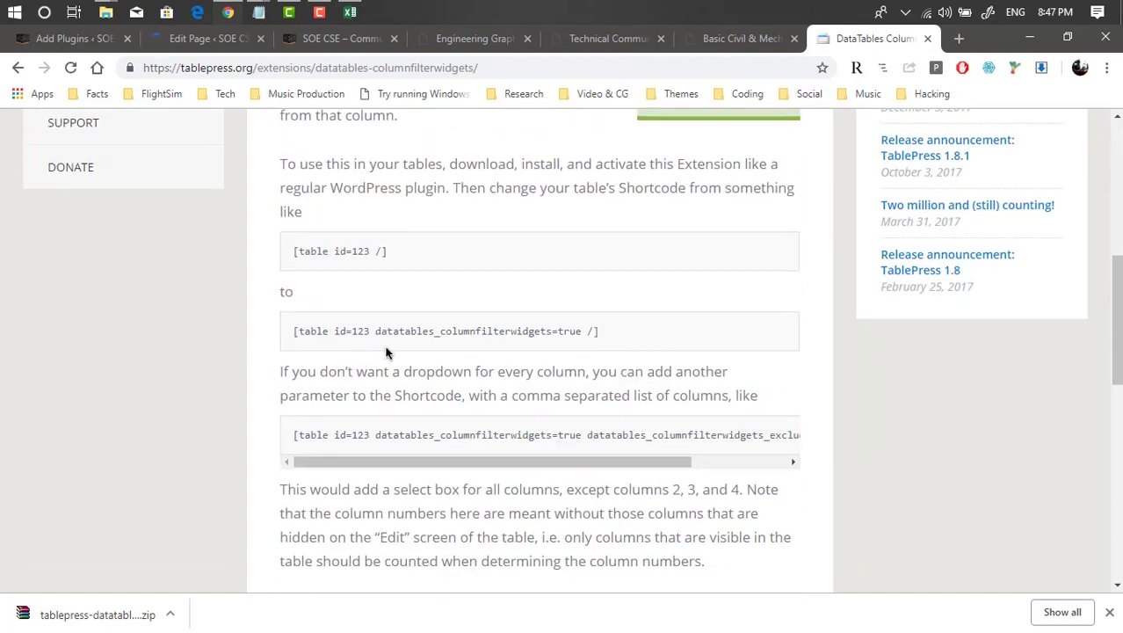
left_click_drag(375, 331, 581, 330)
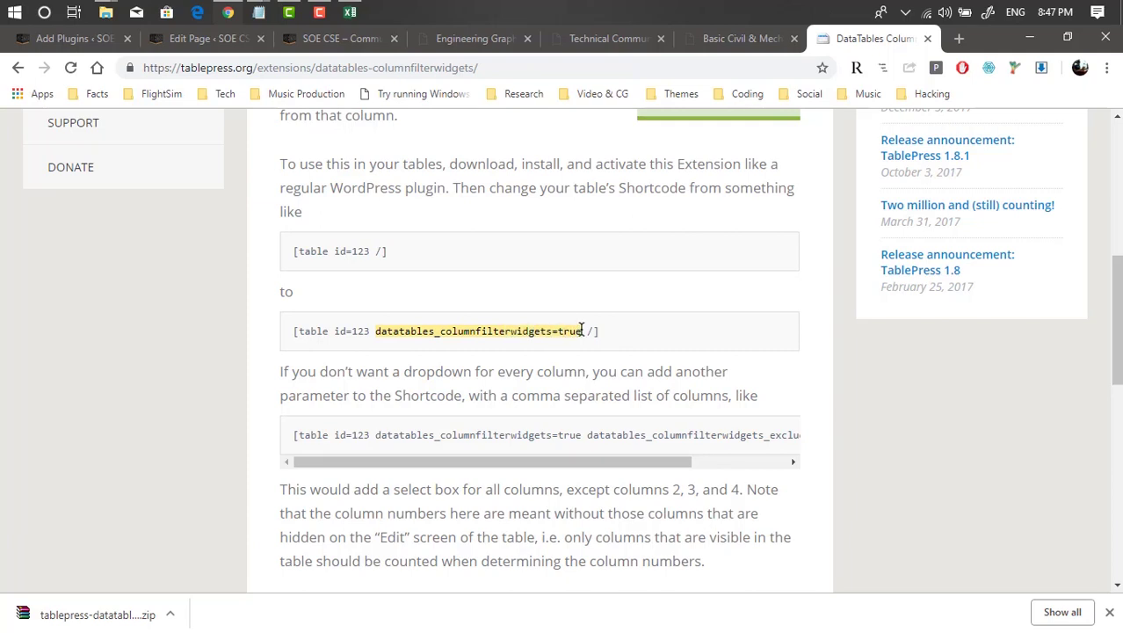
right_click(581, 329)
left_click(603, 339)
Return to the Library page editor and paste datatables_columnfilterwidgets=true into the table shortcode after id=6.
left_click(195, 42)
left_click(423, 347)
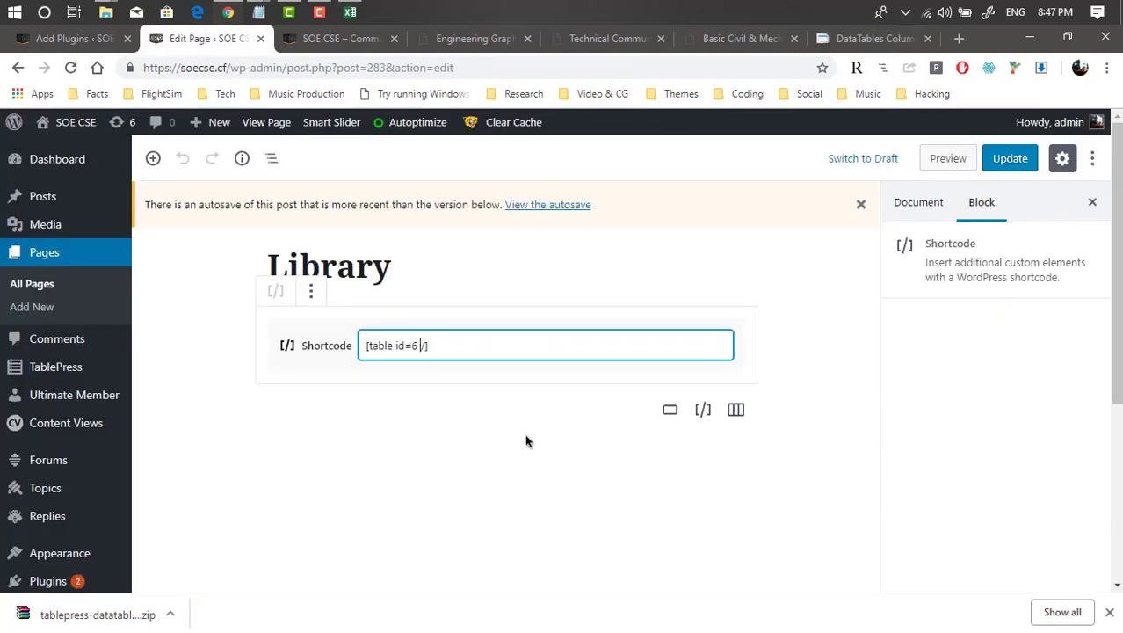
key("ctrl+v")
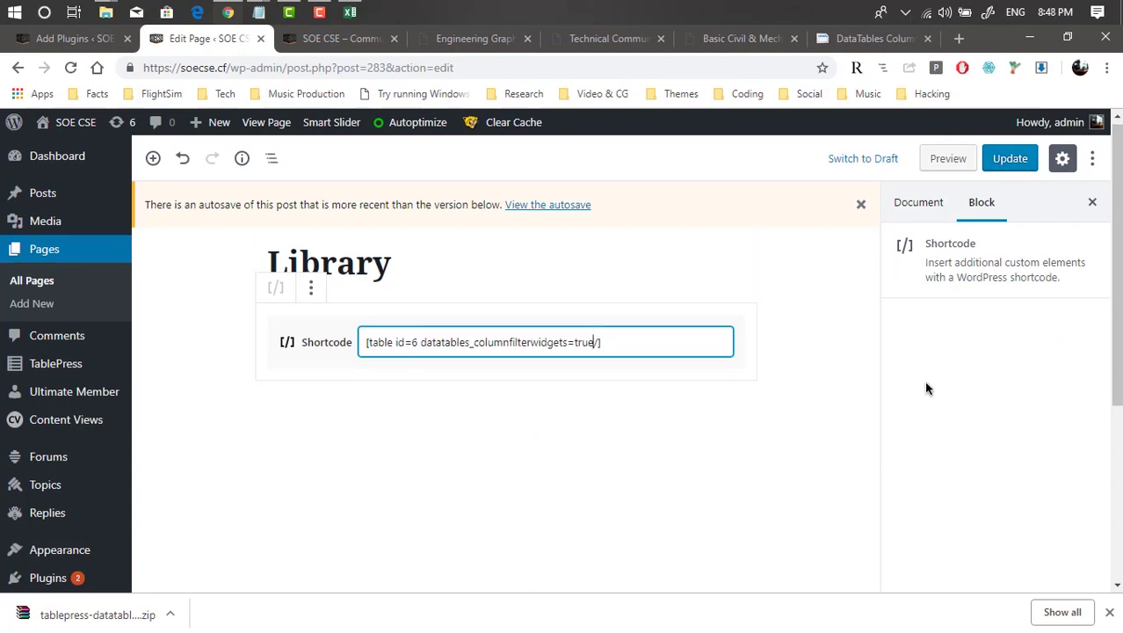
Set the Library page's template to FW No Sidebar in its page attributes and update the page.
scroll(925, 387, "down", 3)
left_click(918, 202)
scroll(993, 491, "down", 1)
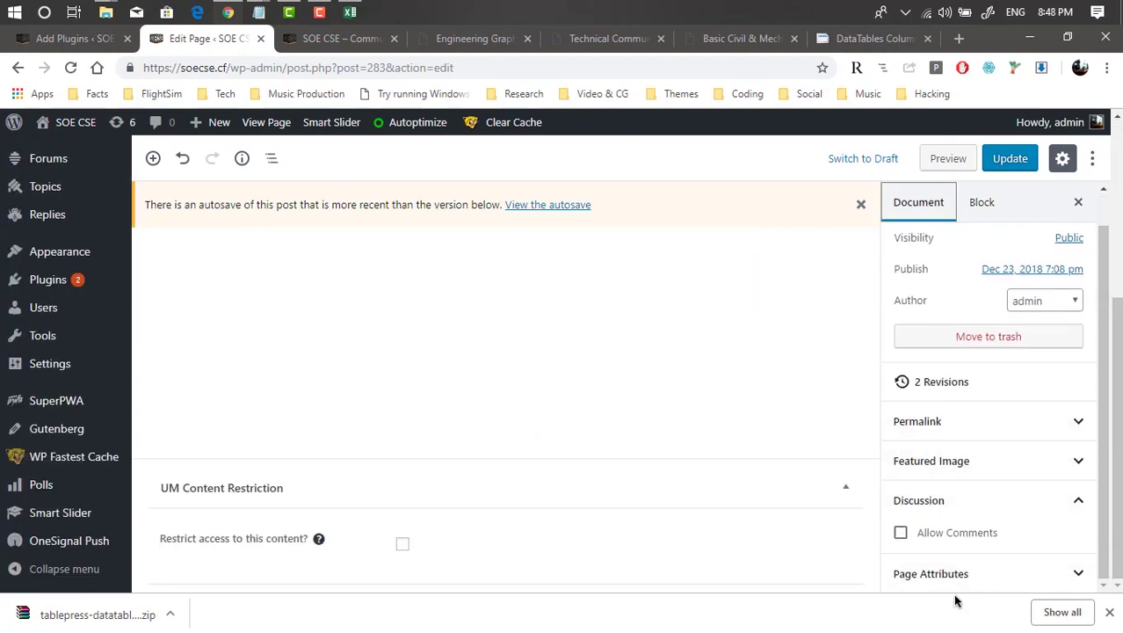
left_click(924, 574)
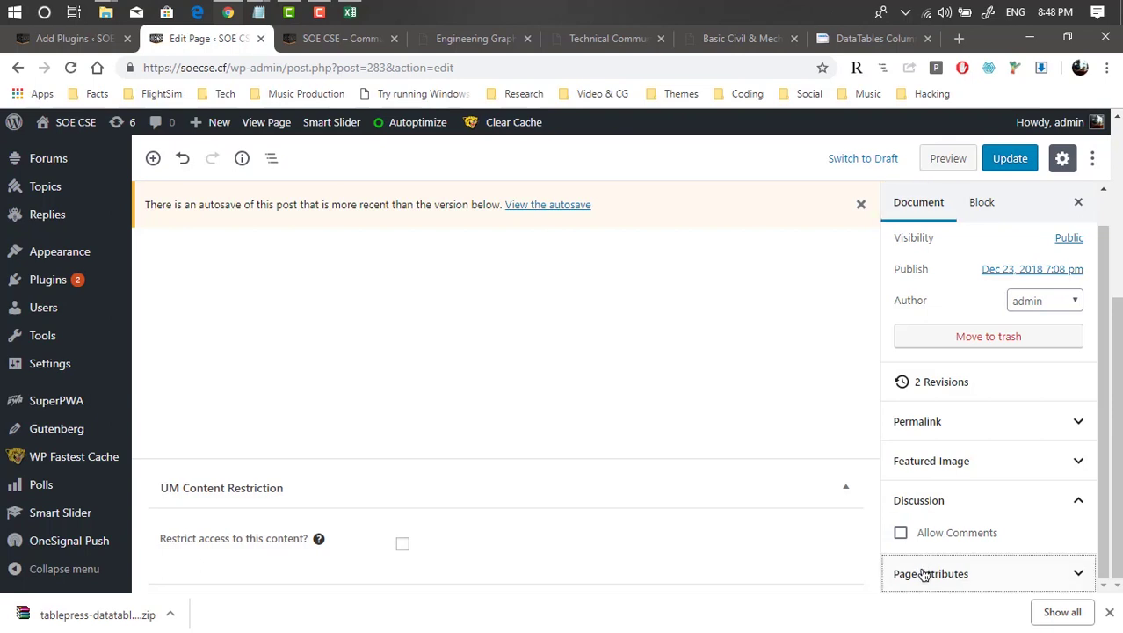
left_click(949, 527)
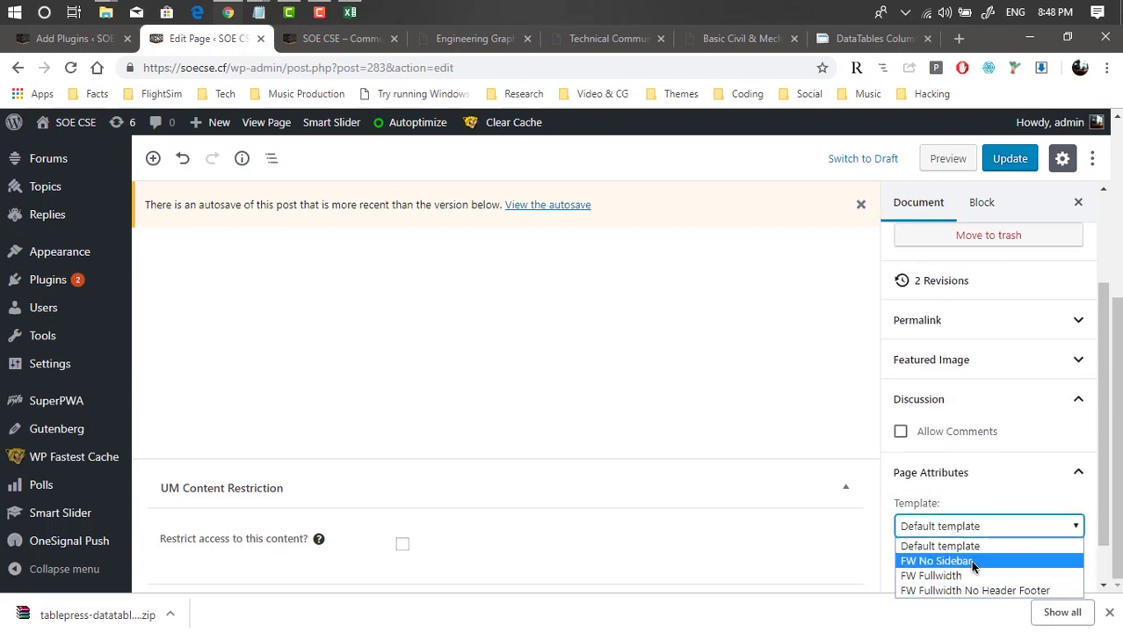
left_click(970, 559)
left_click(1009, 158)
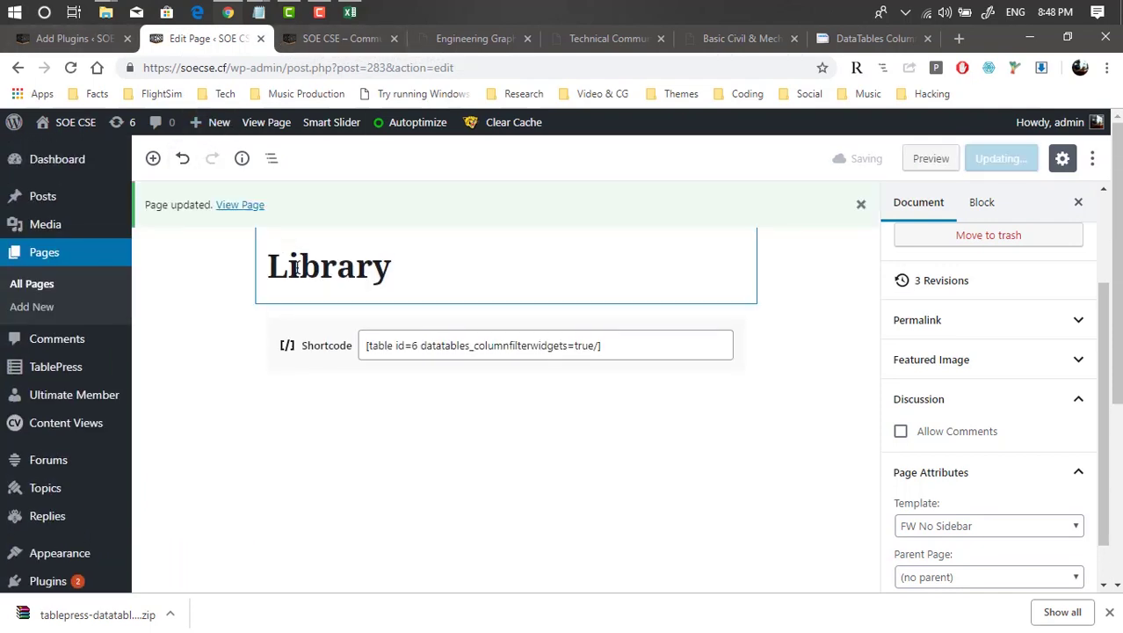
Open the published Library page in a new tab and check the filter dropdowns above the table.
middle_click(260, 208)
left_click(288, 39)
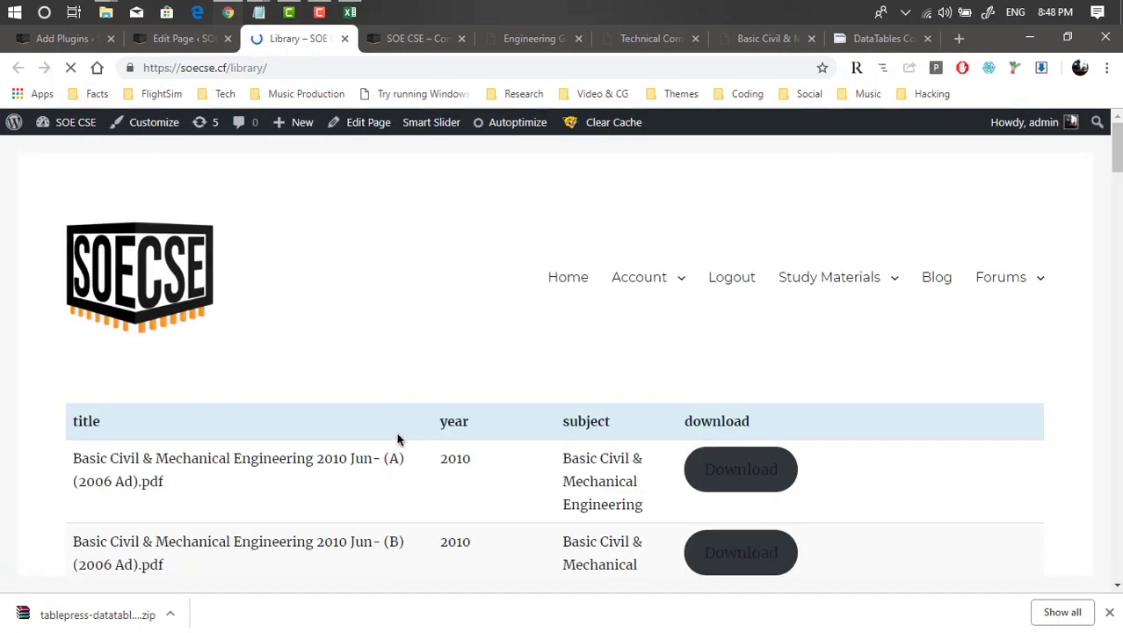
scroll(397, 440, "down", 1)
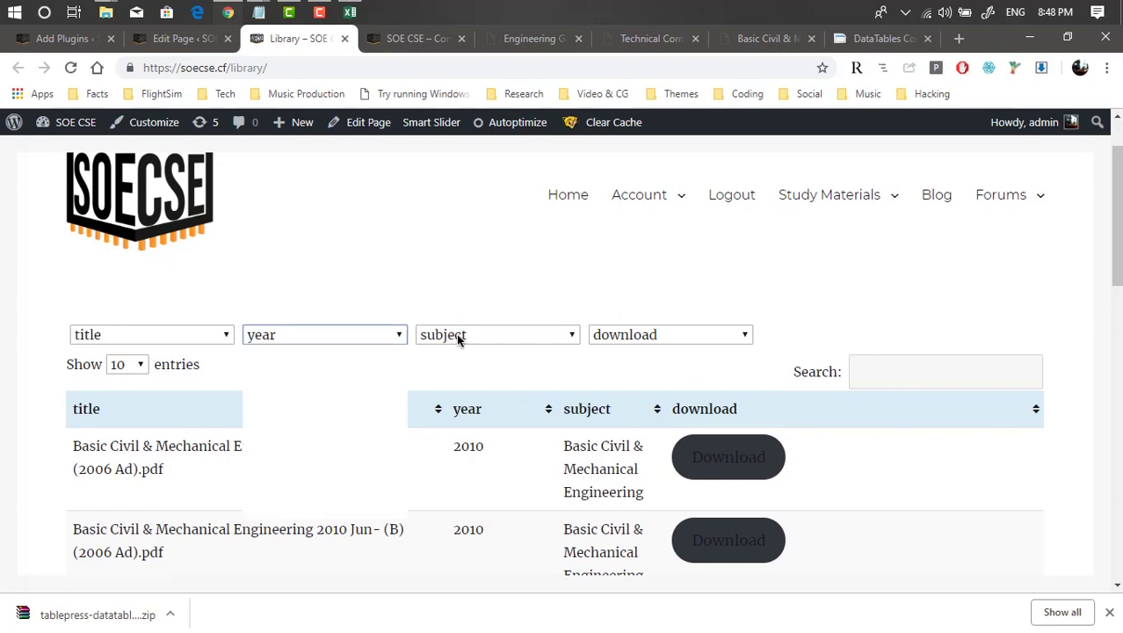
left_click(456, 334)
left_click(195, 326)
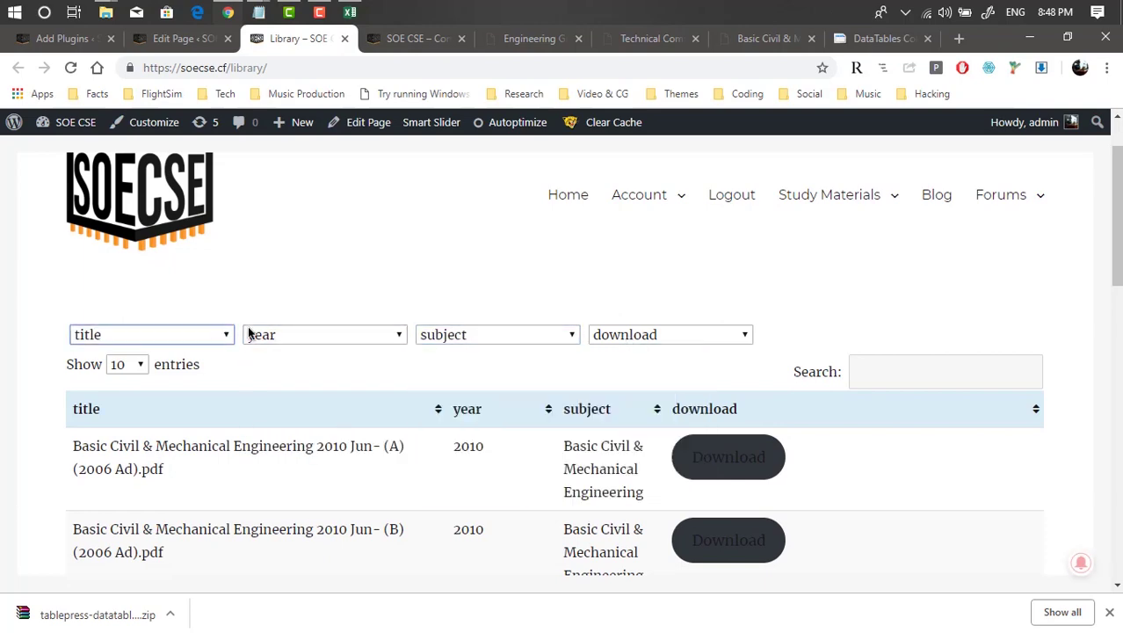
left_click(359, 343)
left_click(522, 275)
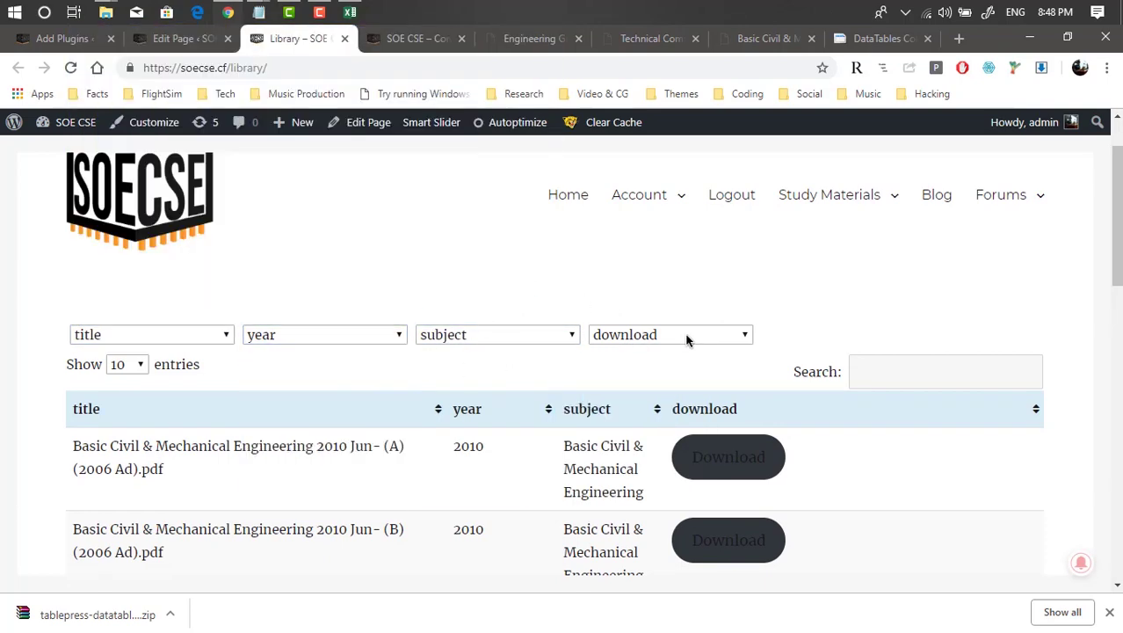
double_click(620, 307)
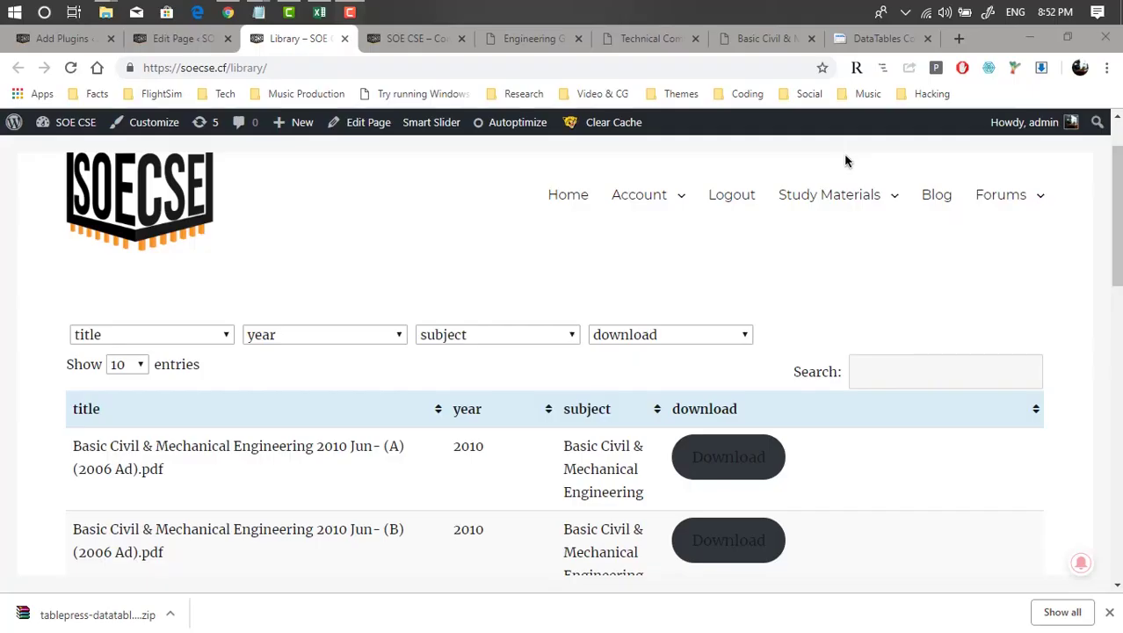
Go to the ColumnFilterWidgets extension page and select the datatables_columnfilterwidgets_exclude_columns parameter in the example shortcode.
left_click(881, 41)
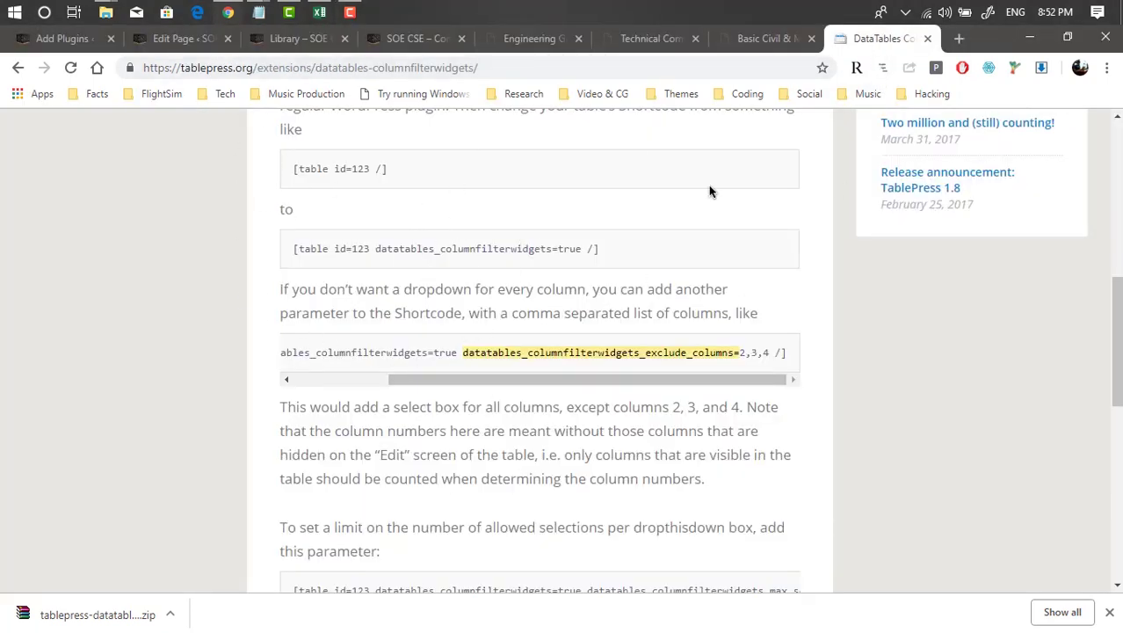
scroll(533, 439, "up", 10)
scroll(518, 418, "down", 9)
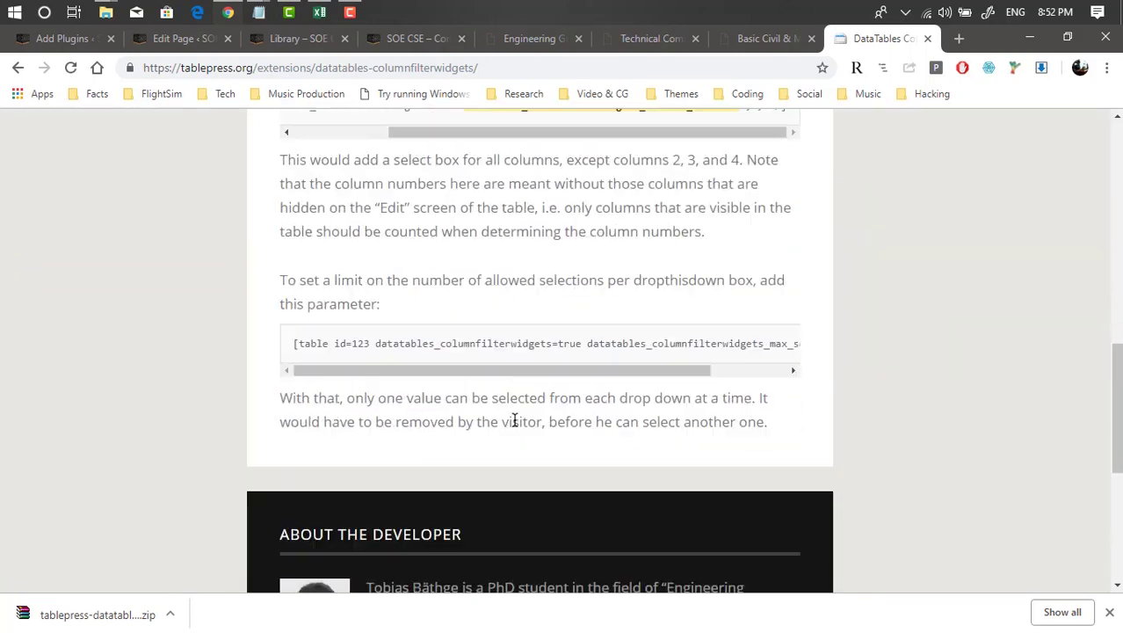
scroll(501, 352, "up", 4)
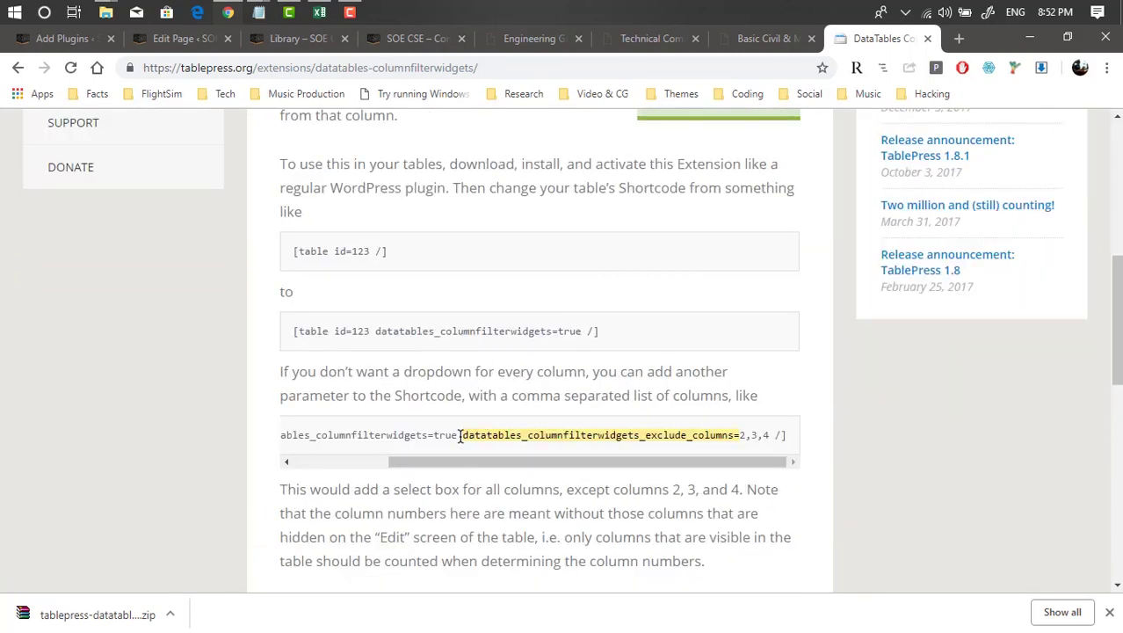
left_click_drag(463, 434, 767, 435)
right_click(743, 437)
left_click(743, 442)
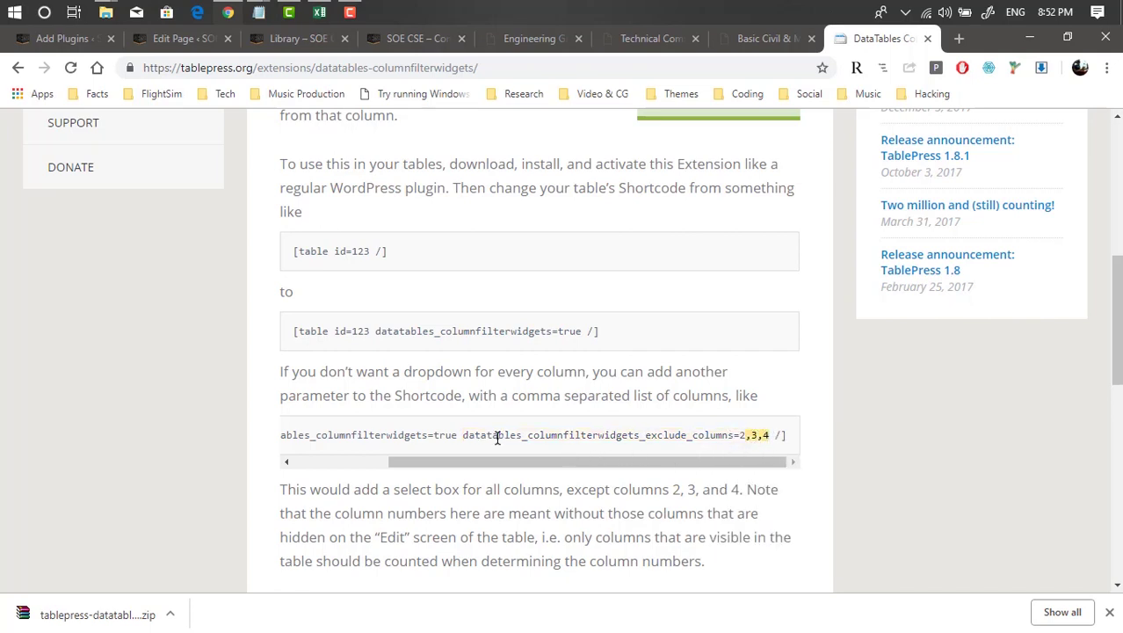
left_click_drag(465, 434, 782, 434)
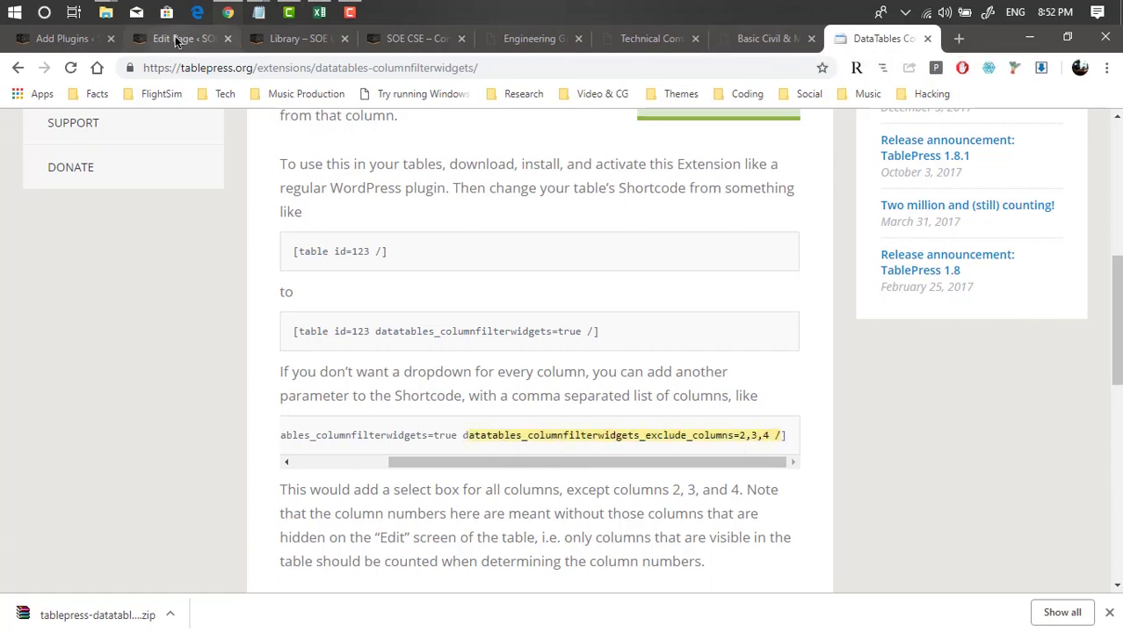
Add datatables_columnfilterwidgets_exclude_columns=1,4 to the table shortcode in the Library page editor and save the page.
left_click(290, 38)
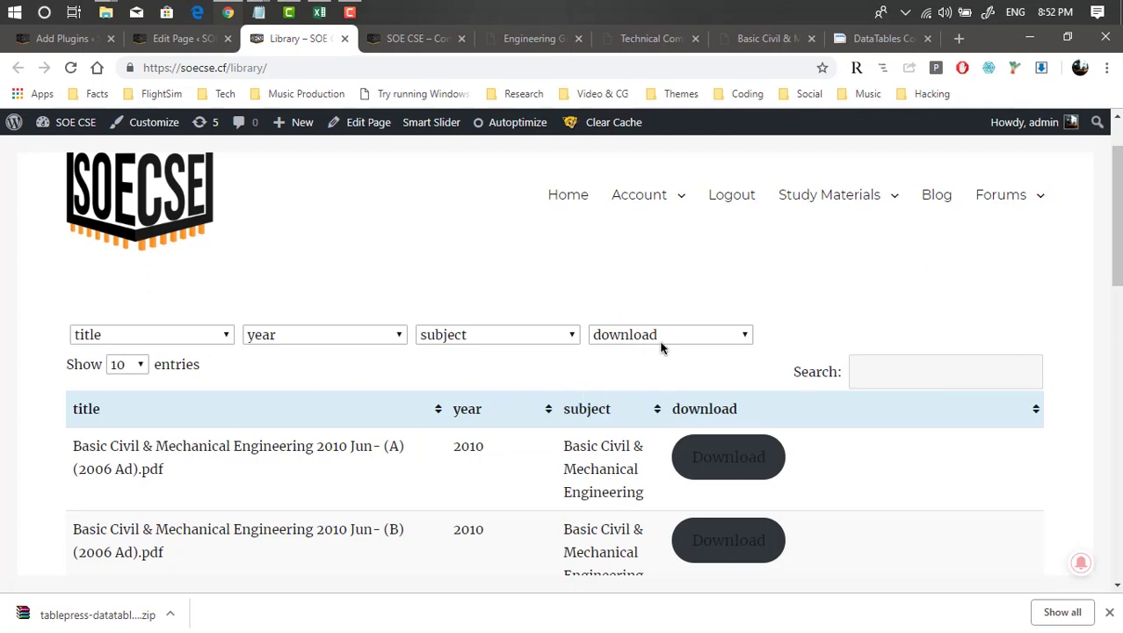
left_click(186, 39)
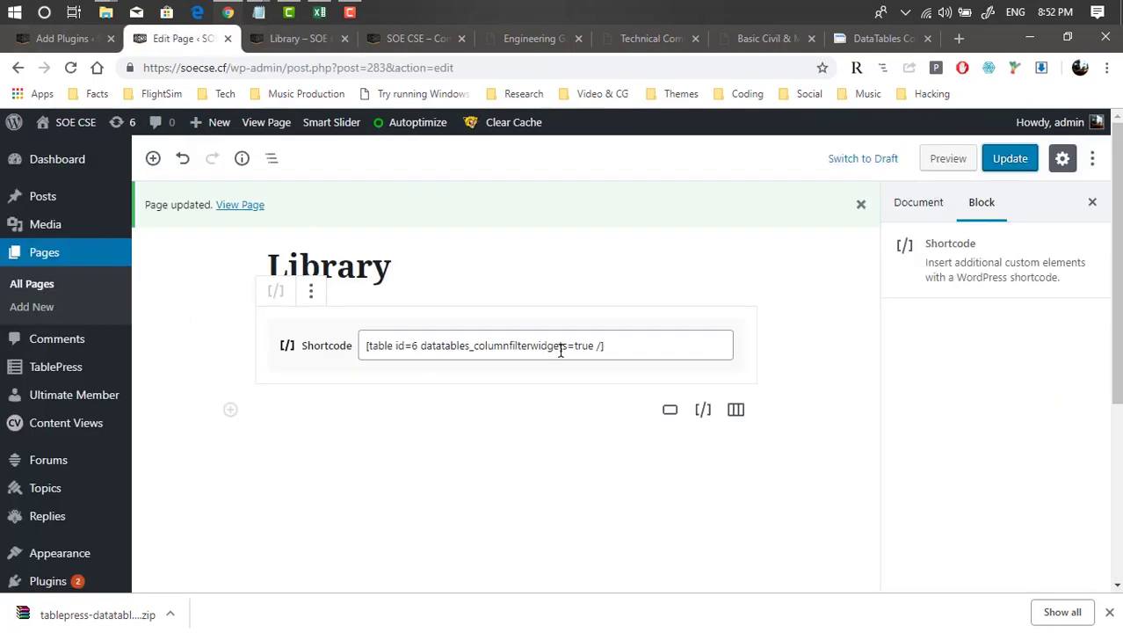
left_click(596, 347)
key("ctrl+v")
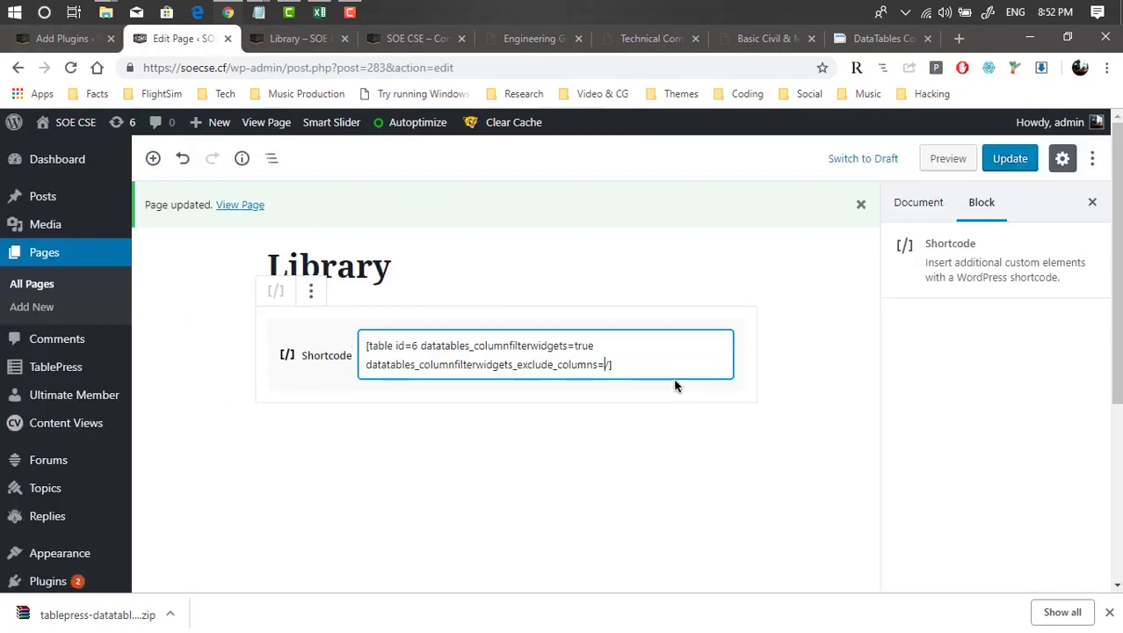
type("1,")
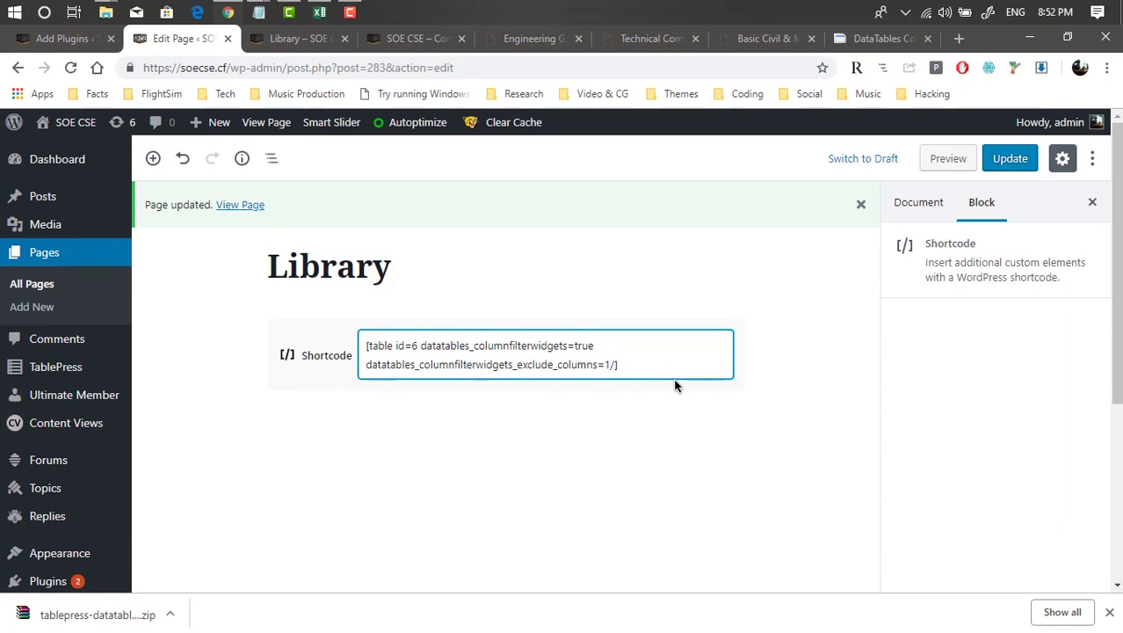
type("4")
key("ctrl+s")
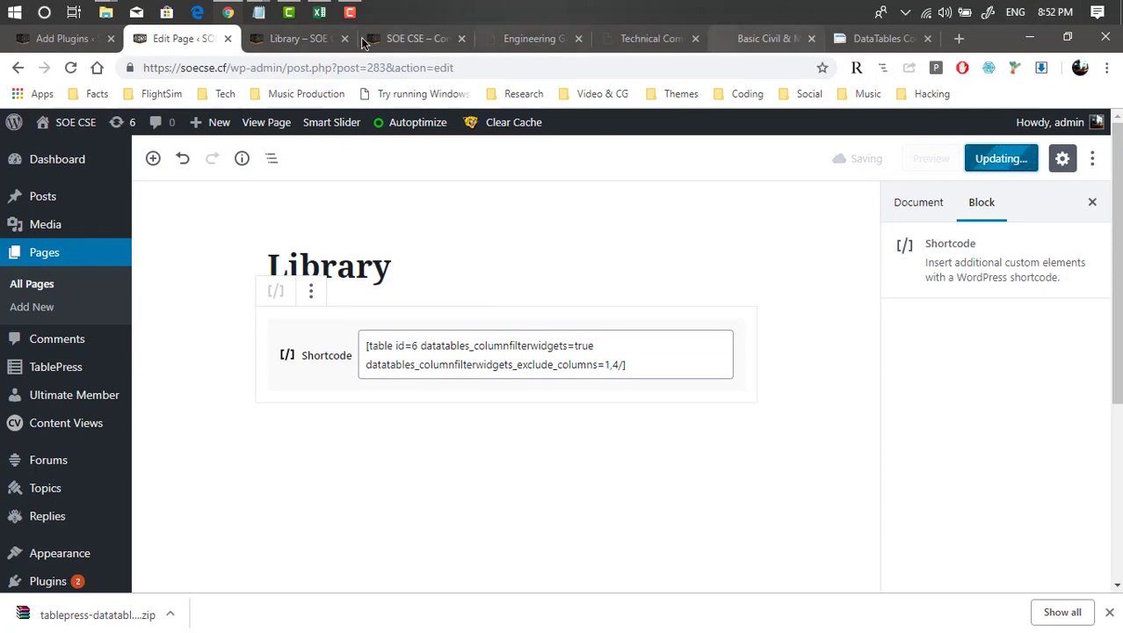
Reload the published Library page and check the year and subject filter dropdowns.
left_click(290, 38)
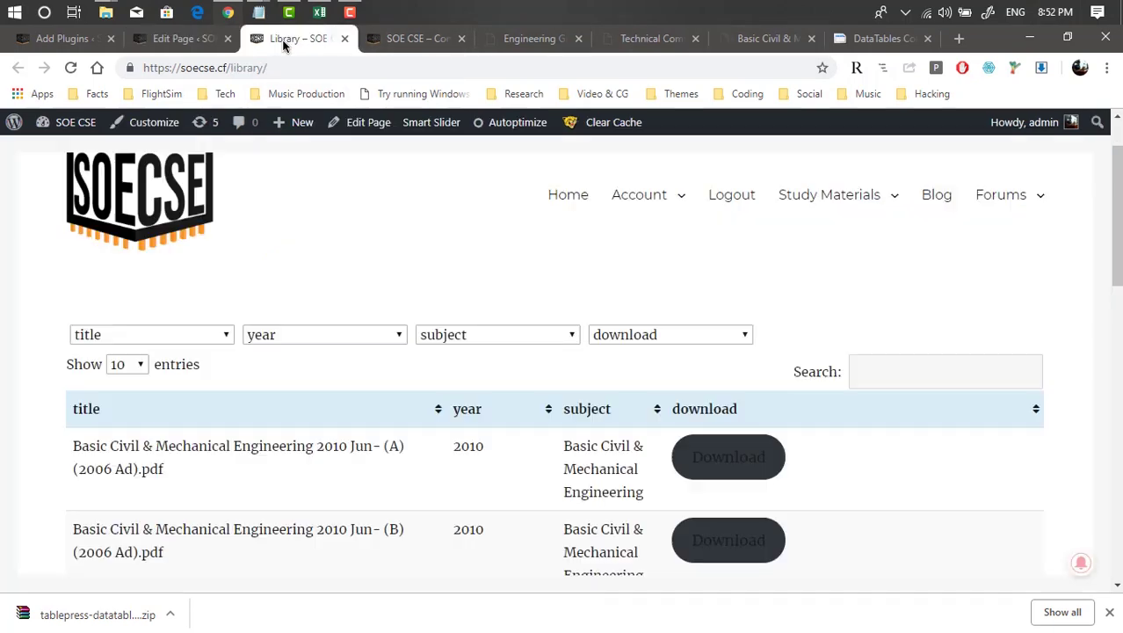
left_click(70, 68)
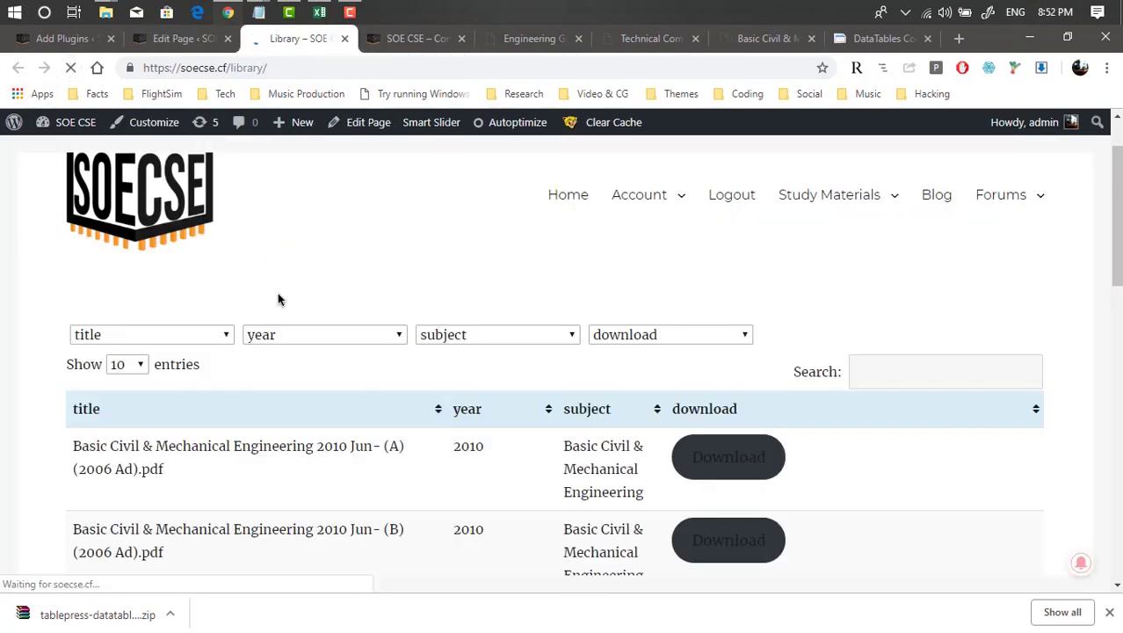
left_click(106, 334)
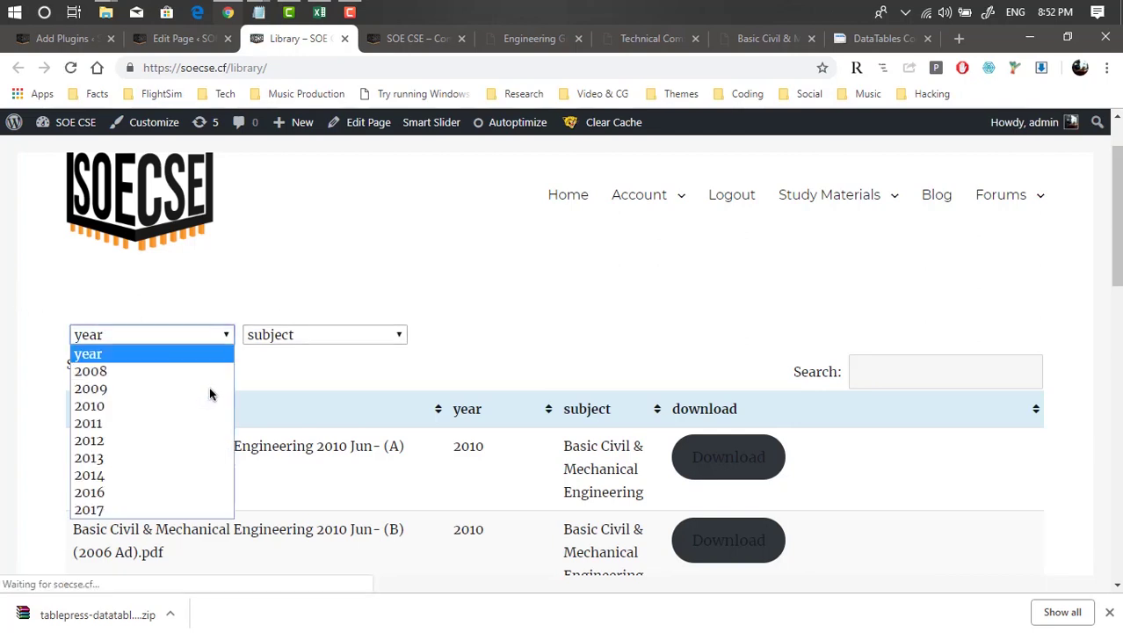
left_click(295, 341)
left_click(295, 341)
left_click(283, 343)
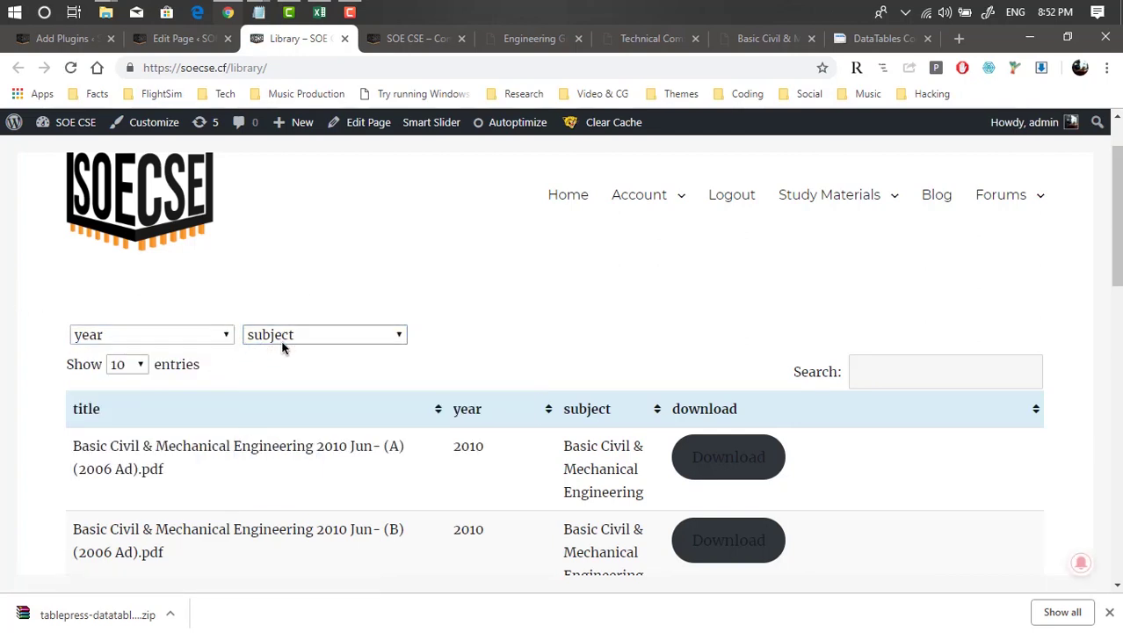
Filter the Library table by the subject Computer Programming and the year 2008.
left_click(291, 334)
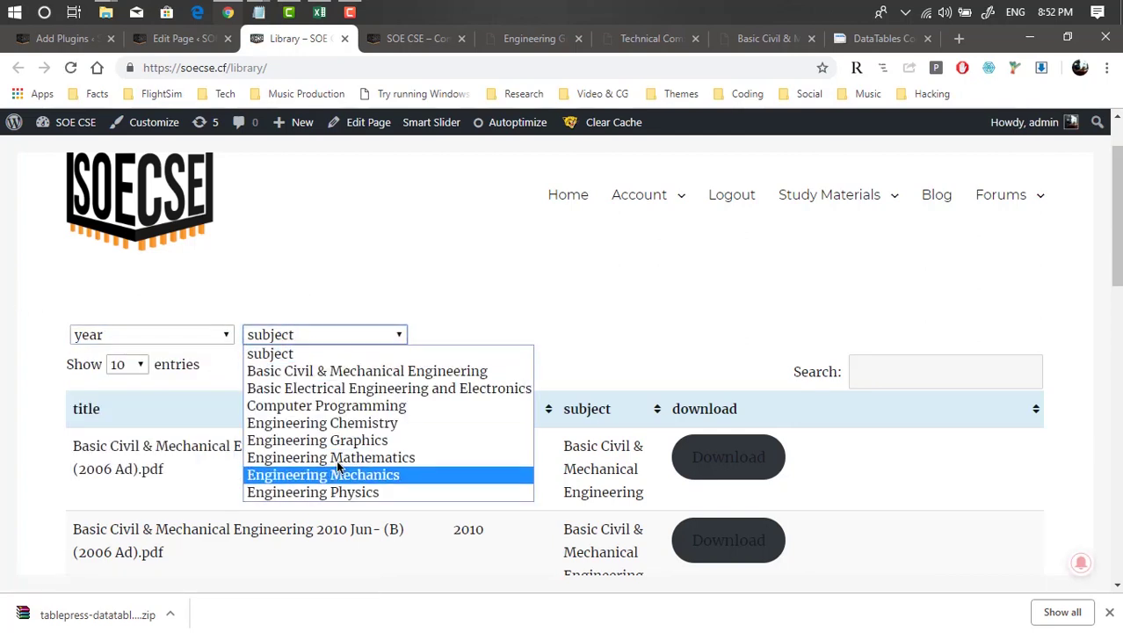
left_click(359, 408)
left_click(202, 334)
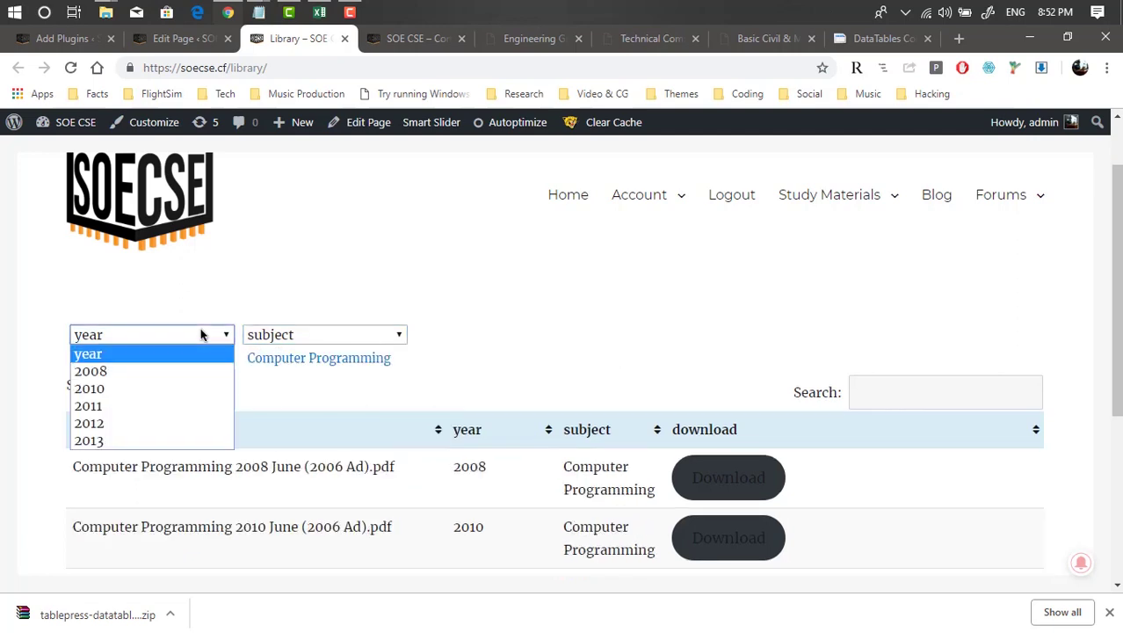
left_click(152, 372)
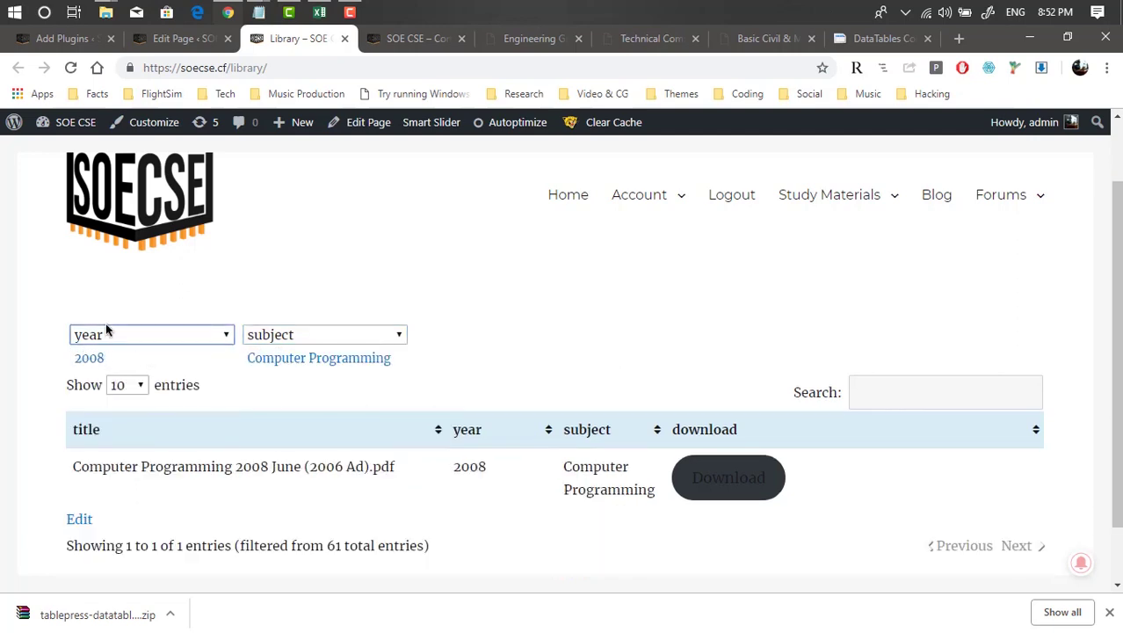